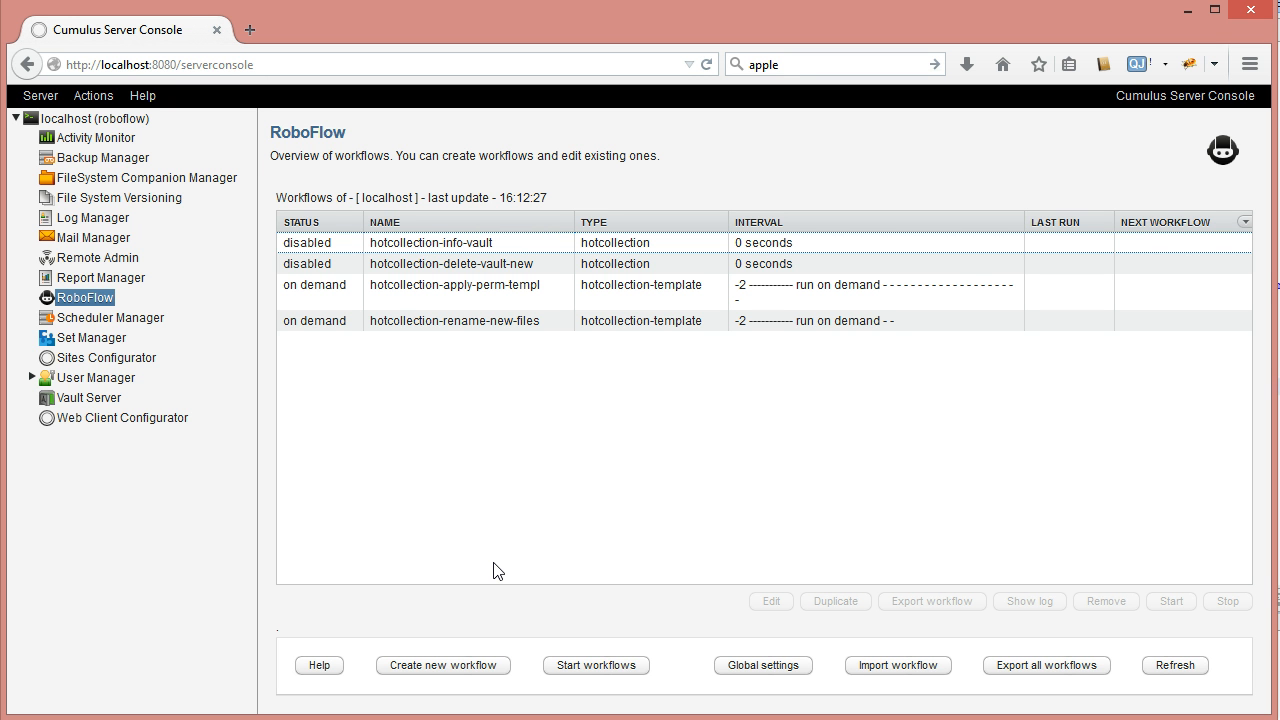
Select the hotcollection-apply-perm-templ row in the RoboFlow workflows table
click(453, 295)
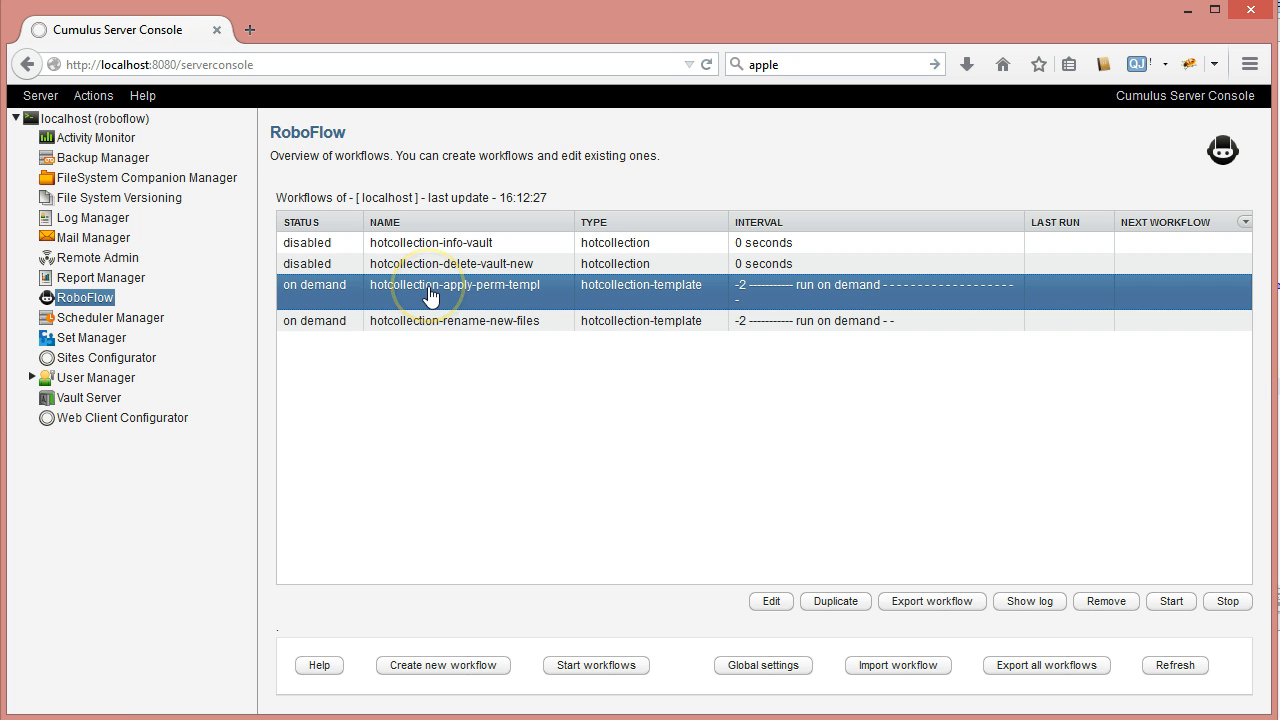
Open the hotcollection-apply-perm-templ settings, review Parameters and Action script for records, then select RoleNames
double_click(428, 290)
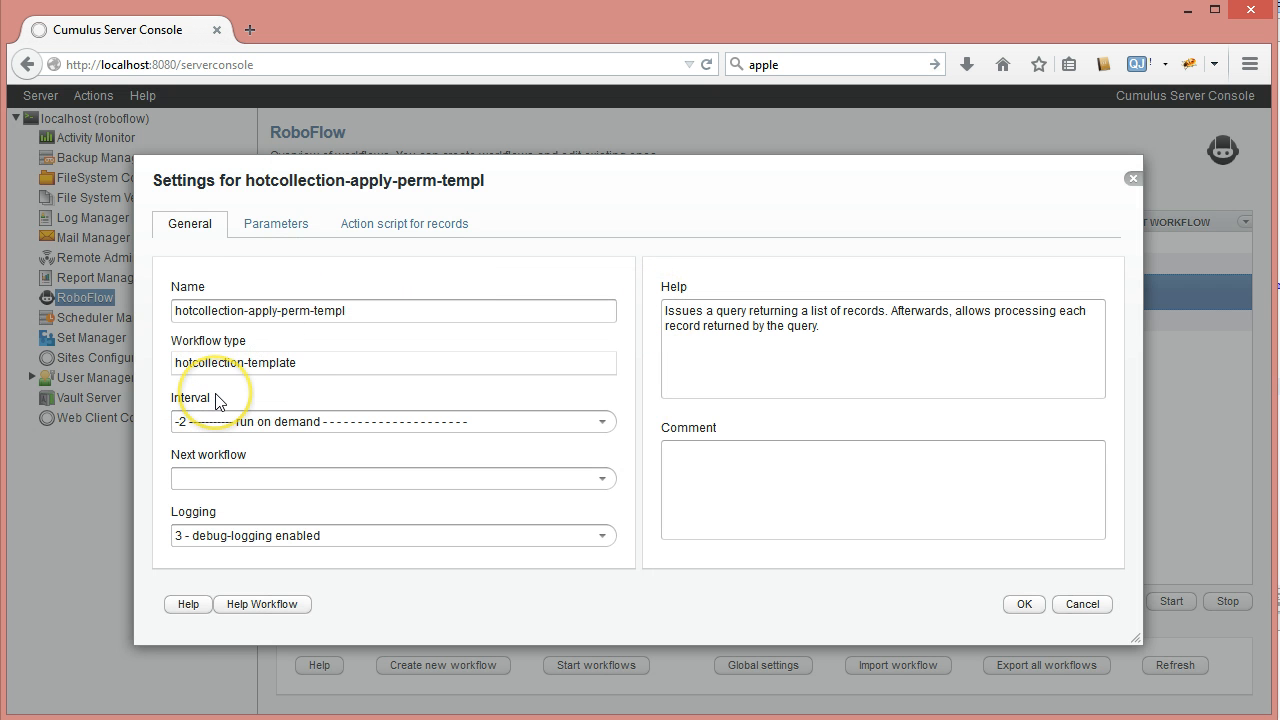
click(250, 236)
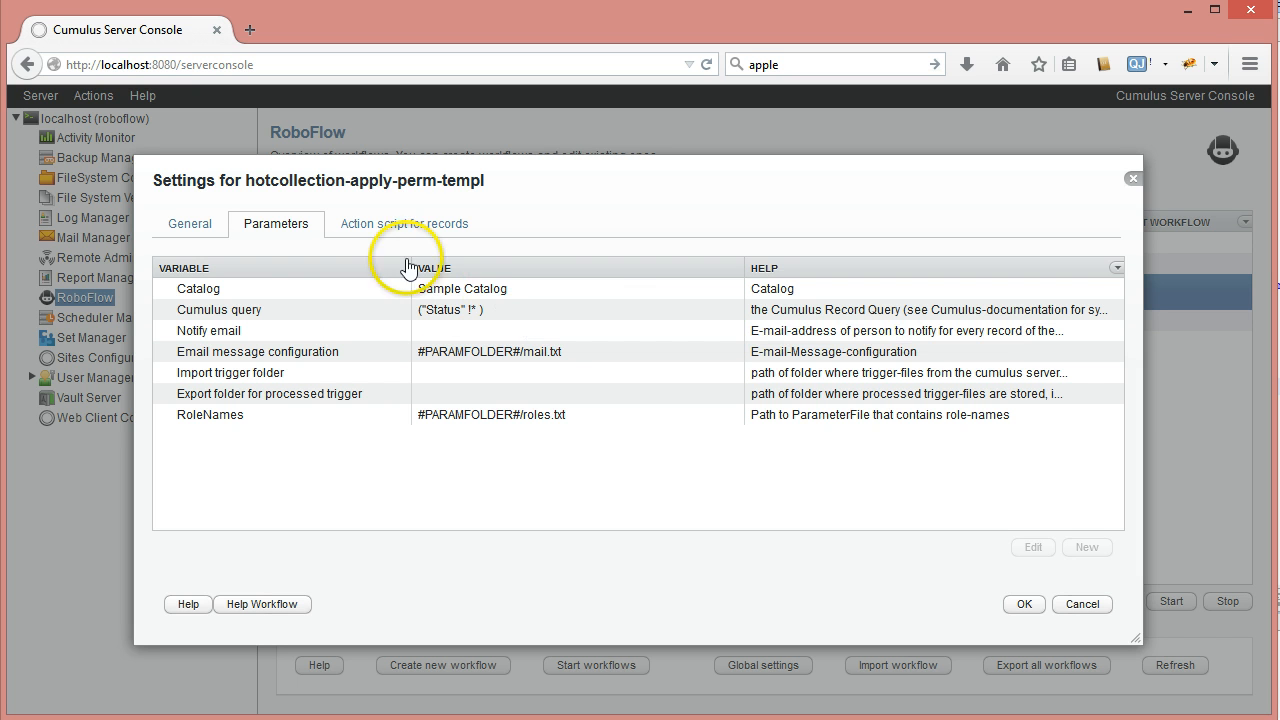
click(418, 223)
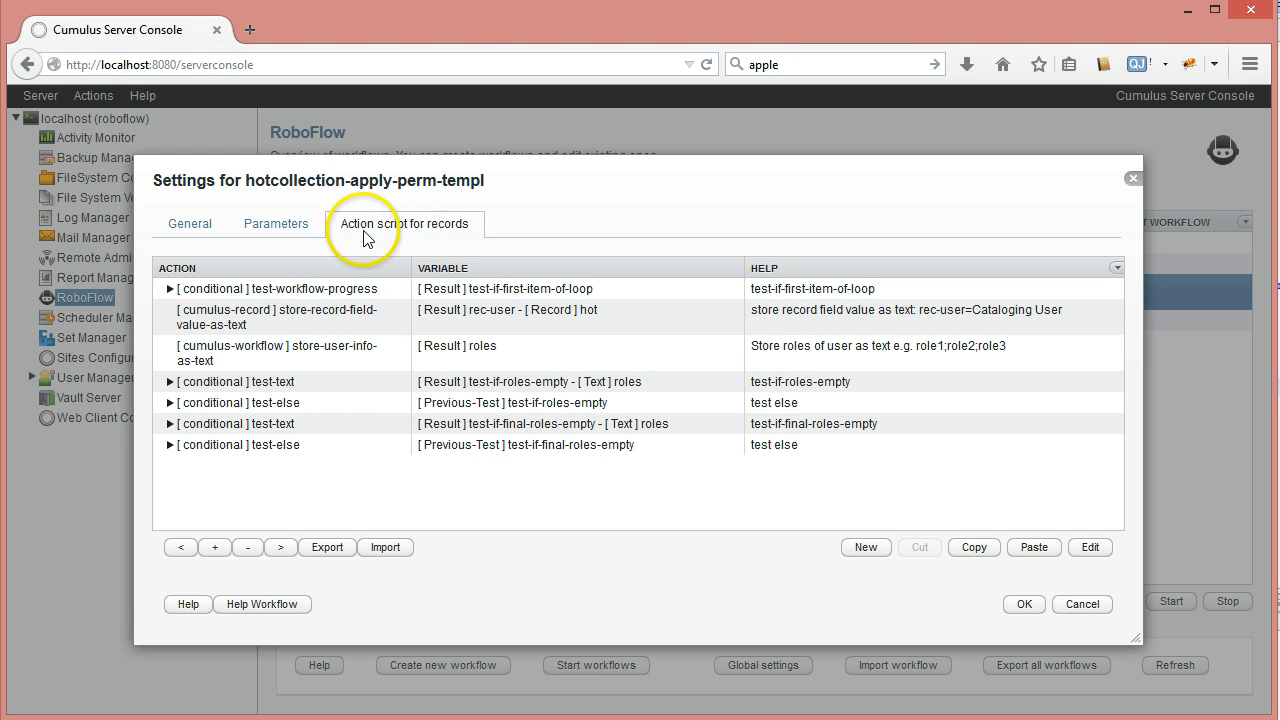
click(270, 225)
click(271, 418)
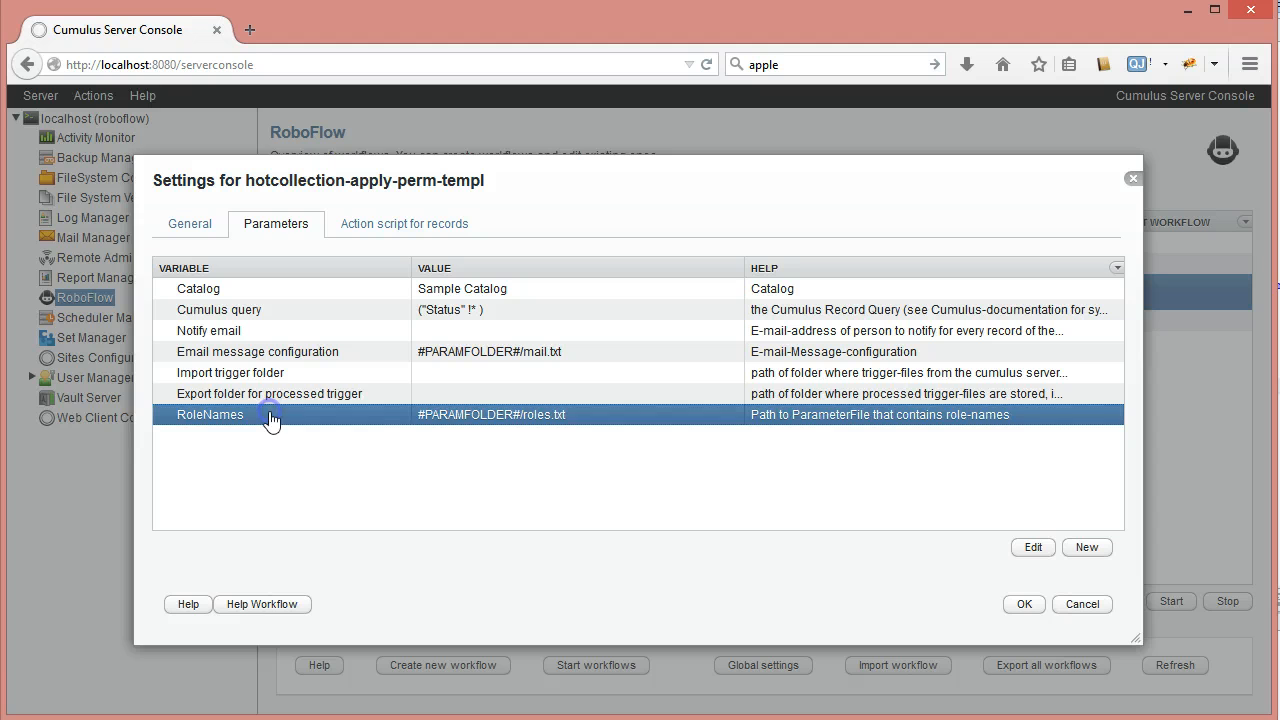
Open the RoleNames roles.txt table and inspect the ad artist, ad super and agency entries
double_click(420, 428)
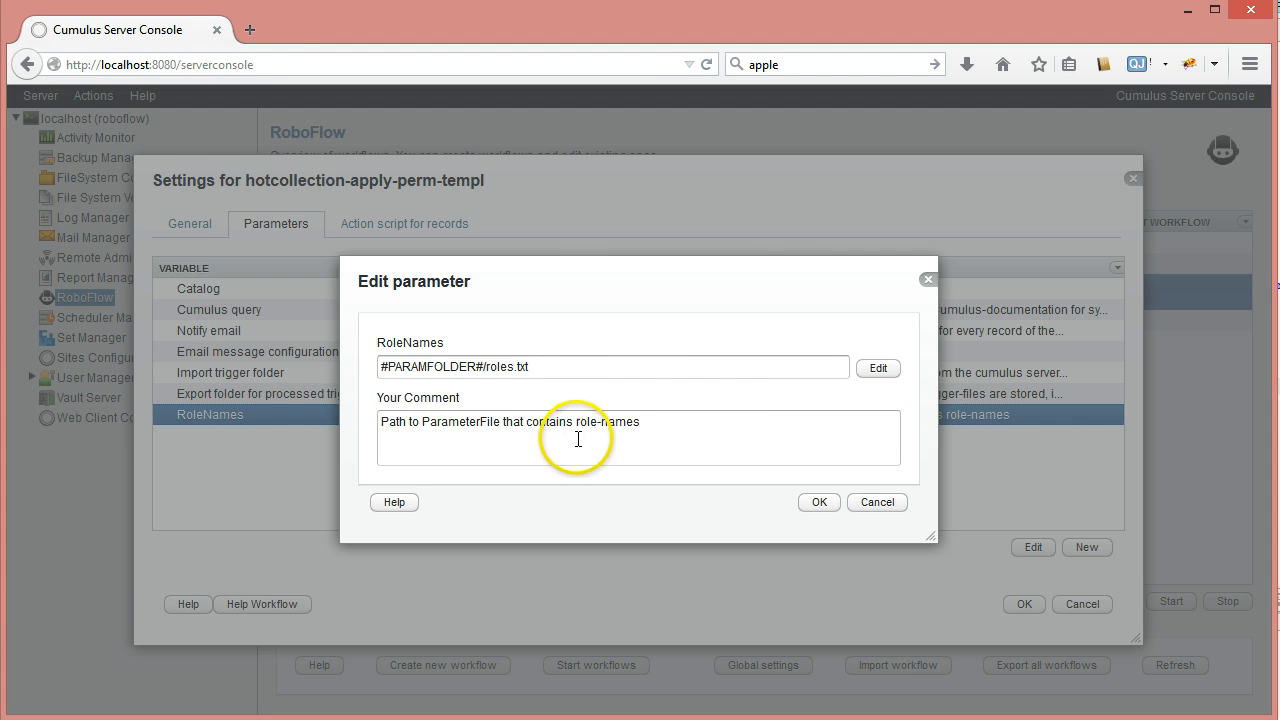
click(878, 368)
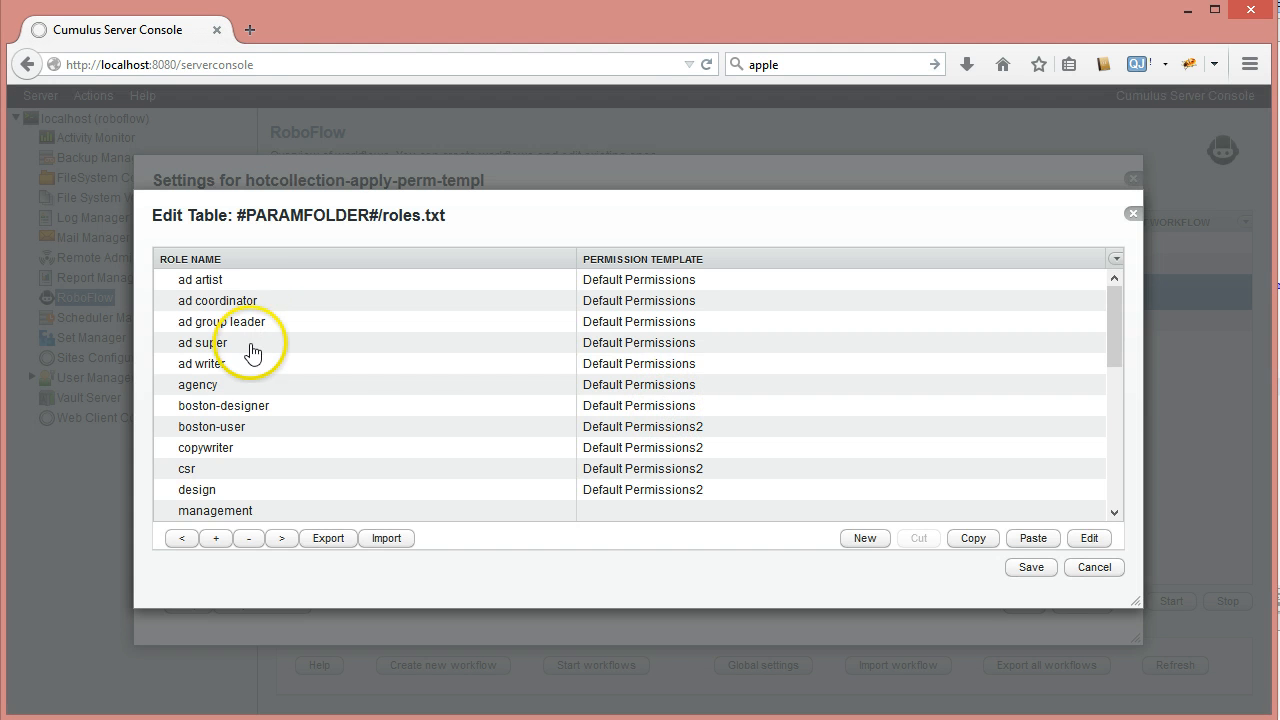
click(269, 281)
click(266, 344)
click(284, 383)
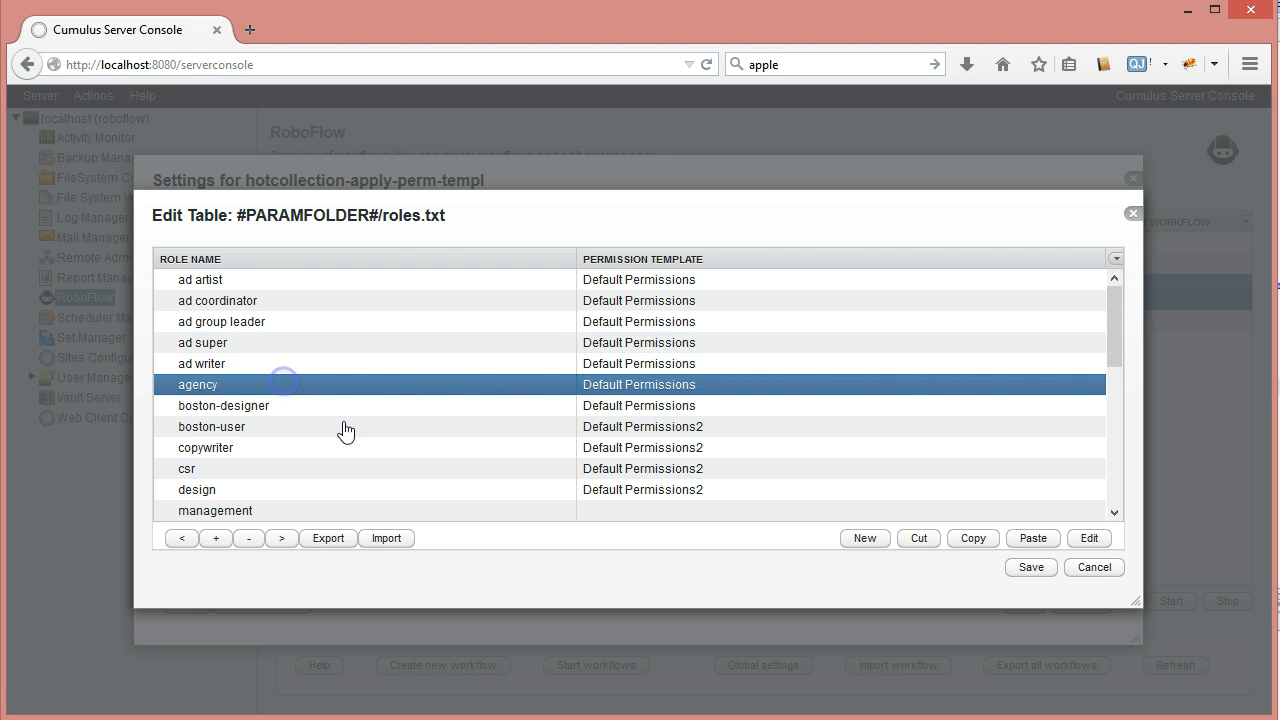
scroll(345, 430, down, 6)
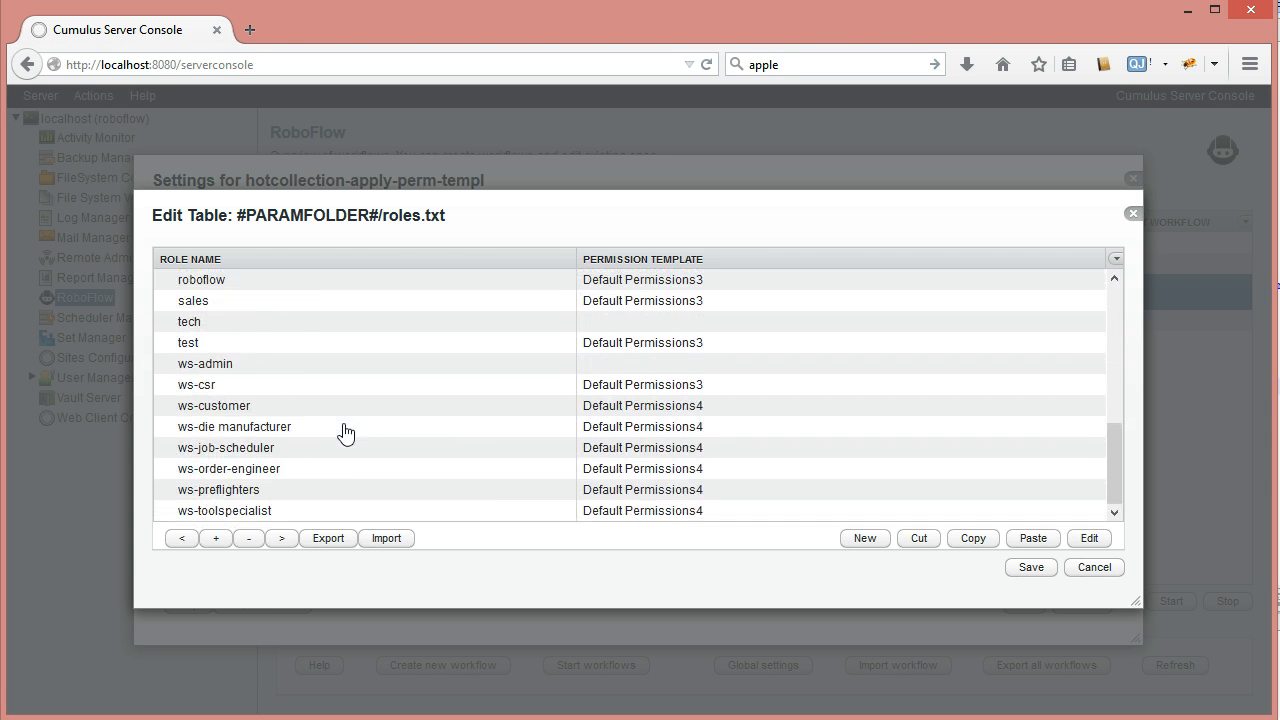
scroll(345, 455, up, 6)
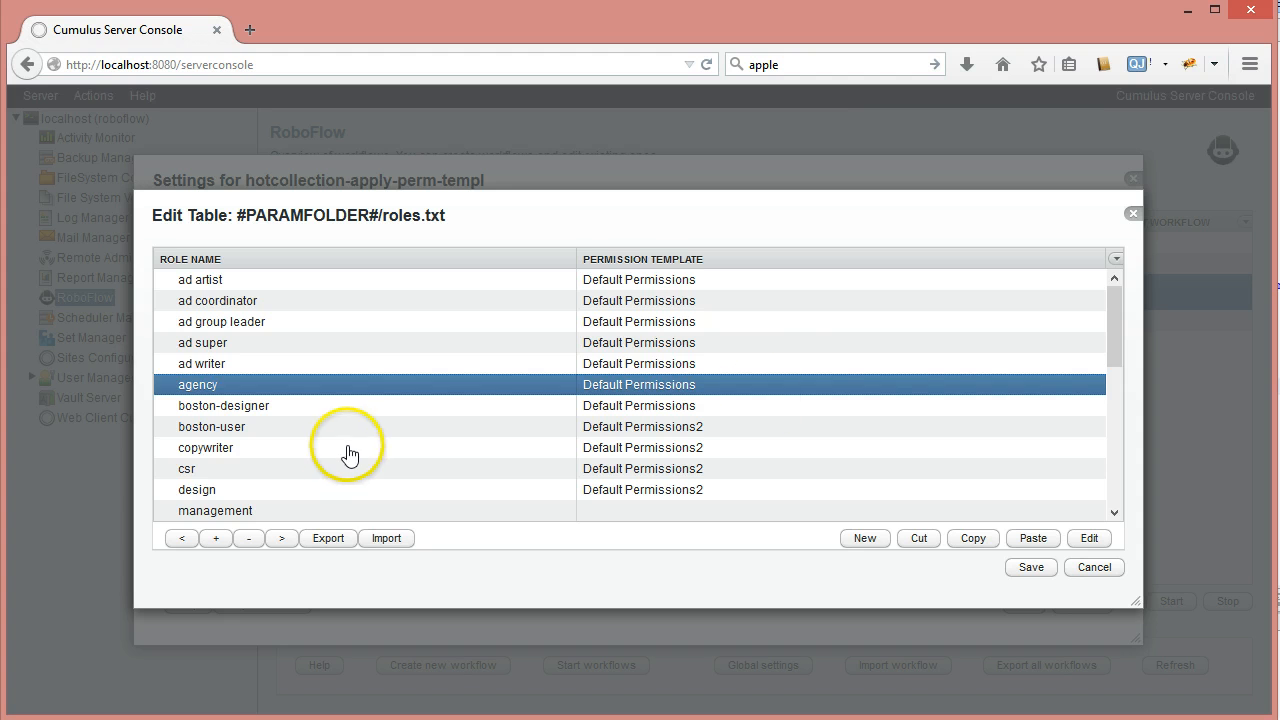
Check the ad artist template, then the ad group leader and ad writer entries, scrolling the table
click(636, 282)
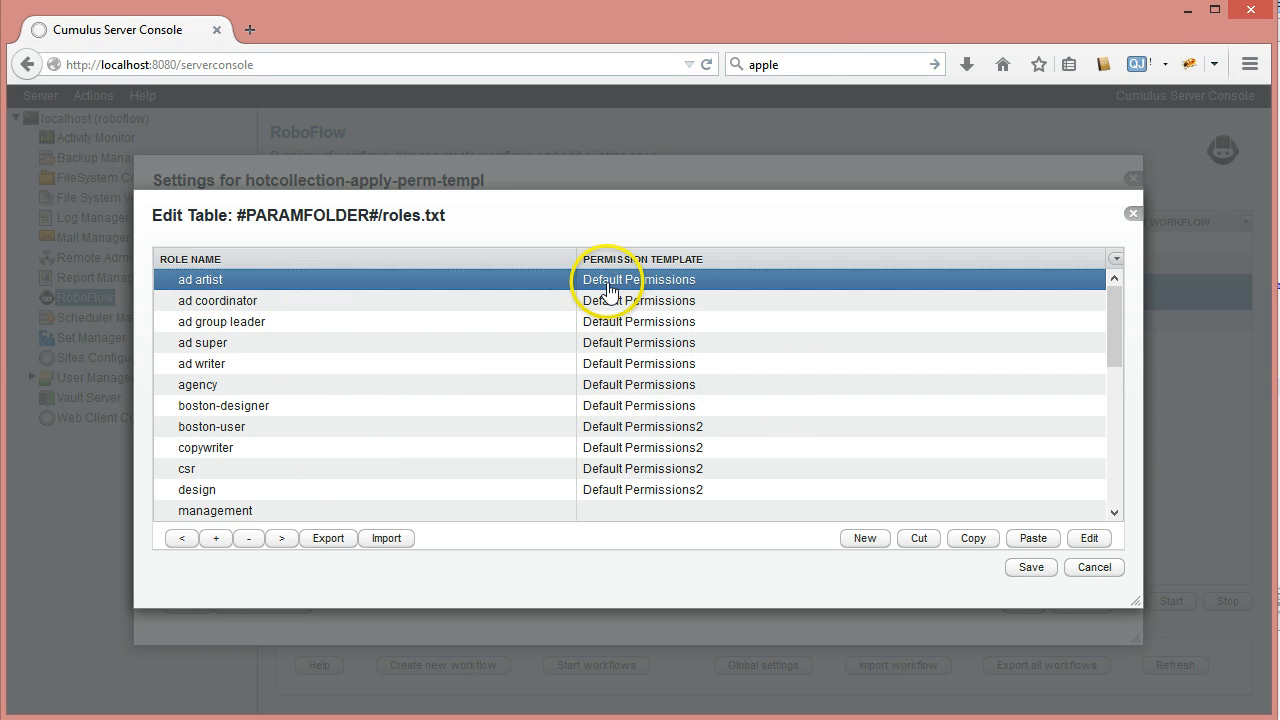
click(258, 321)
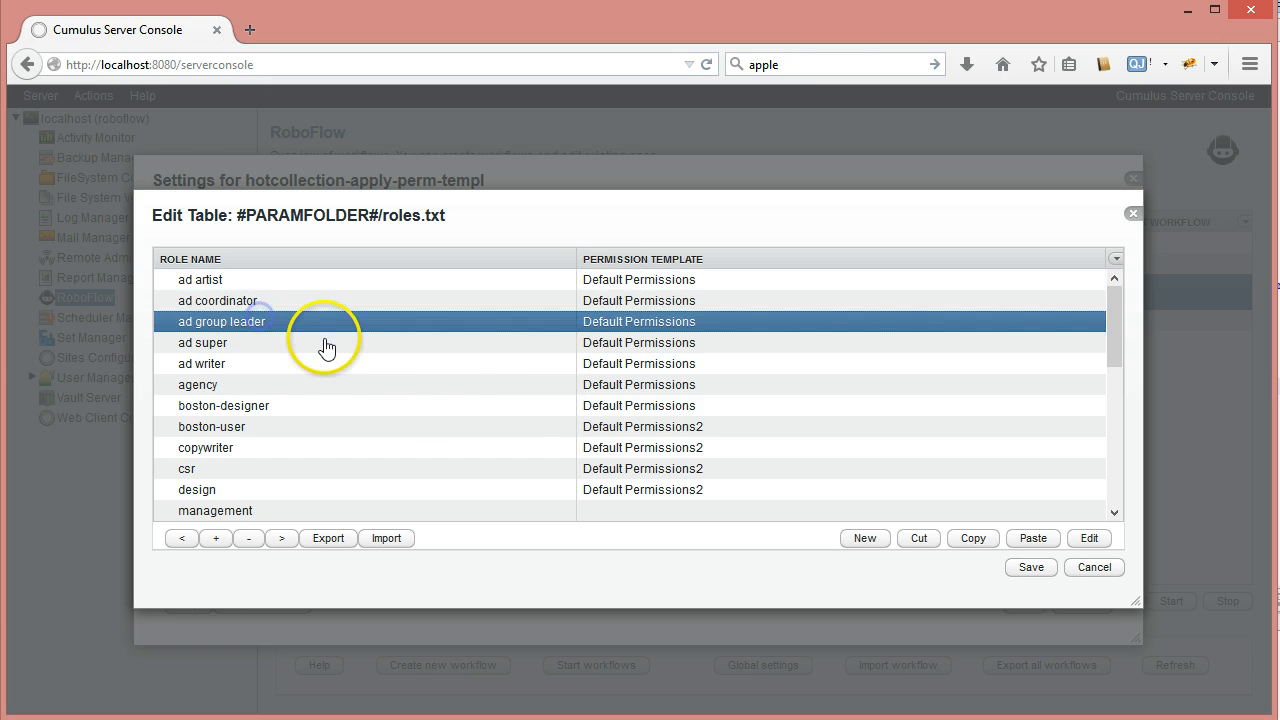
click(283, 364)
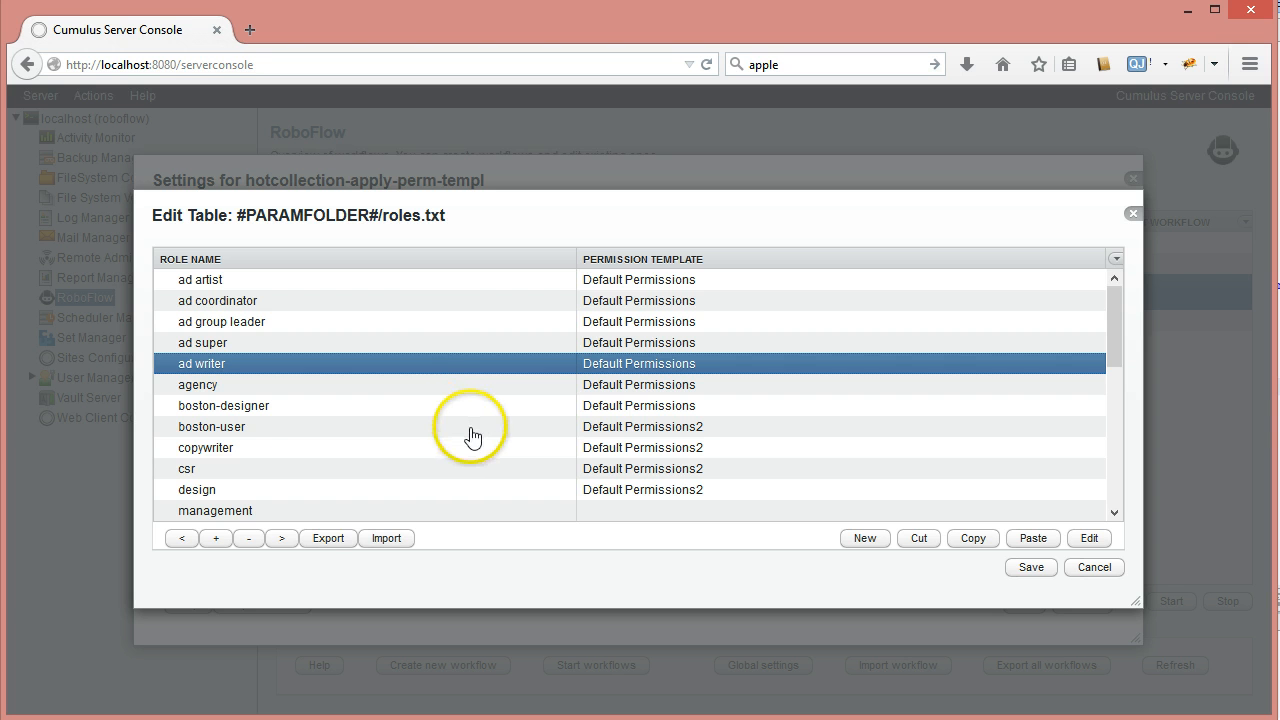
scroll(453, 437, down, 5)
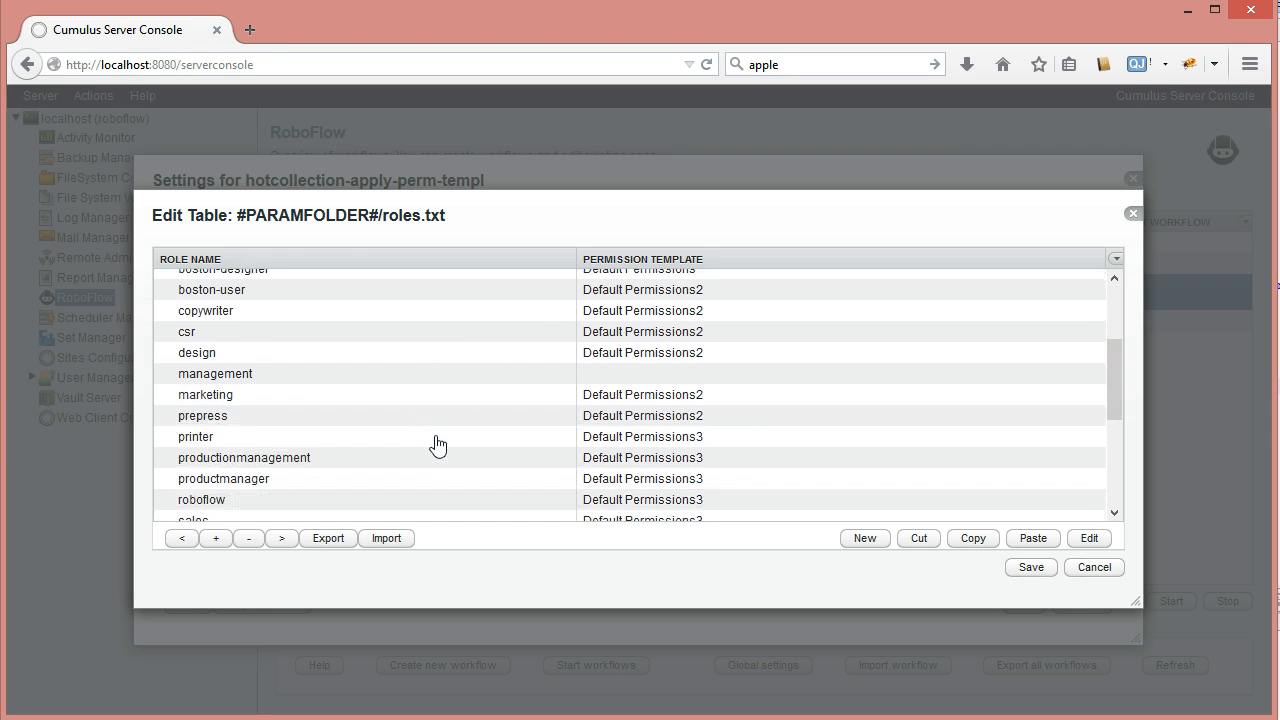
scroll(437, 445, down, 2)
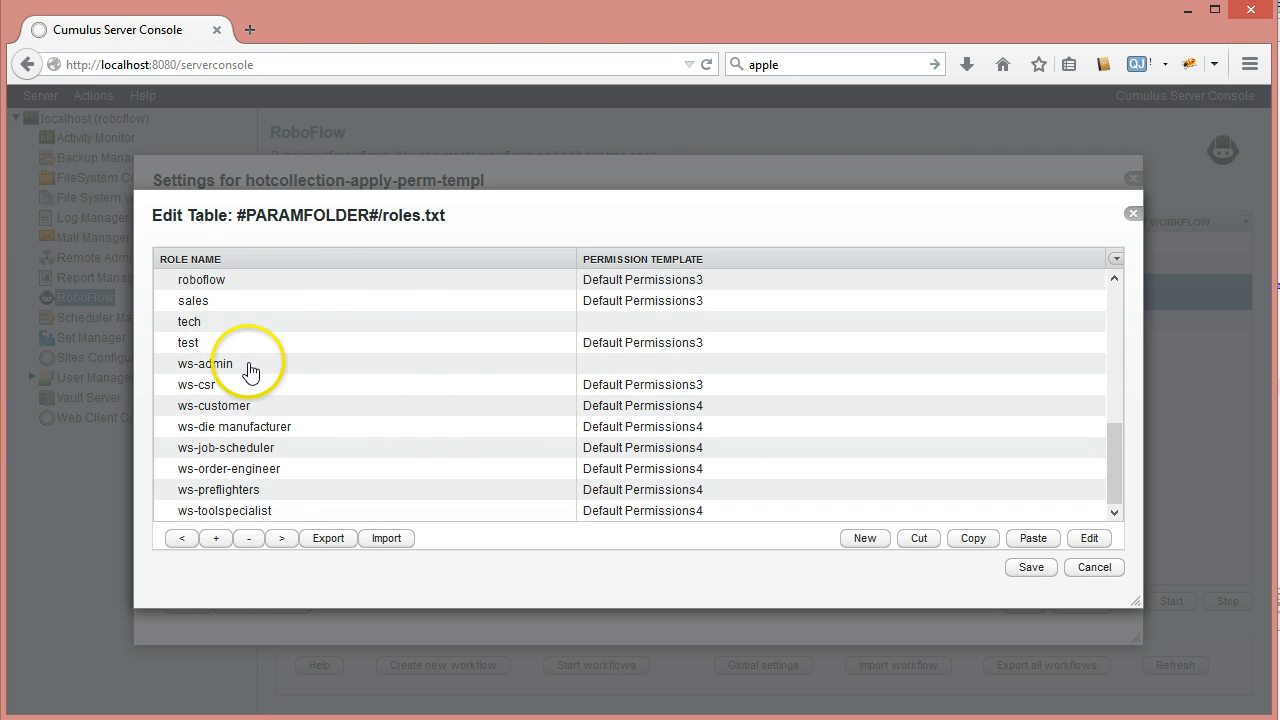
scroll(443, 371, up, 6)
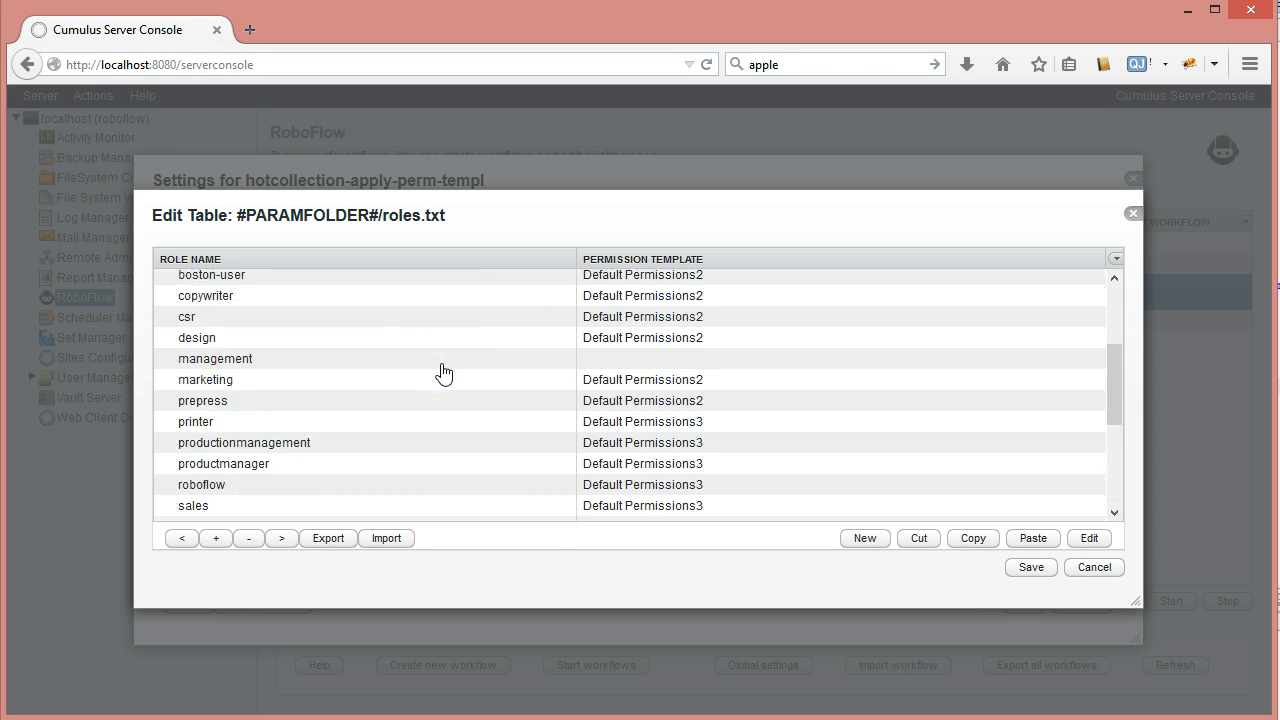
scroll(443, 371, up, 1)
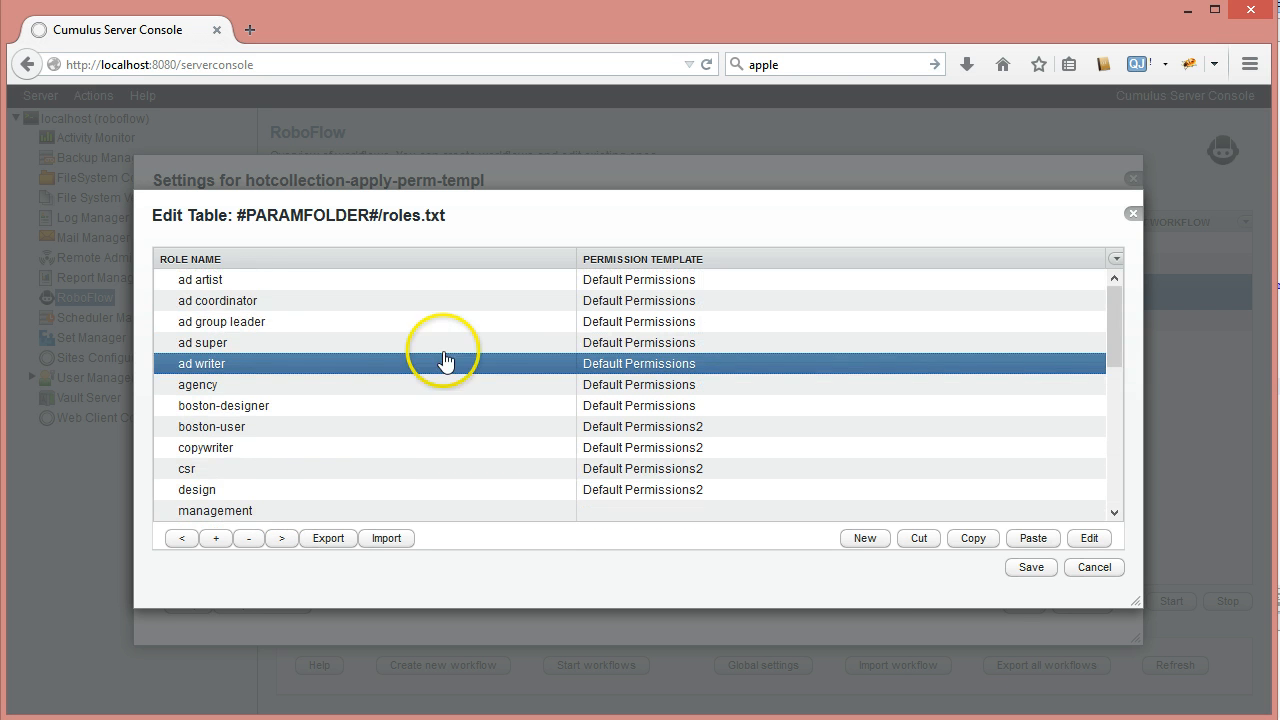
click(265, 285)
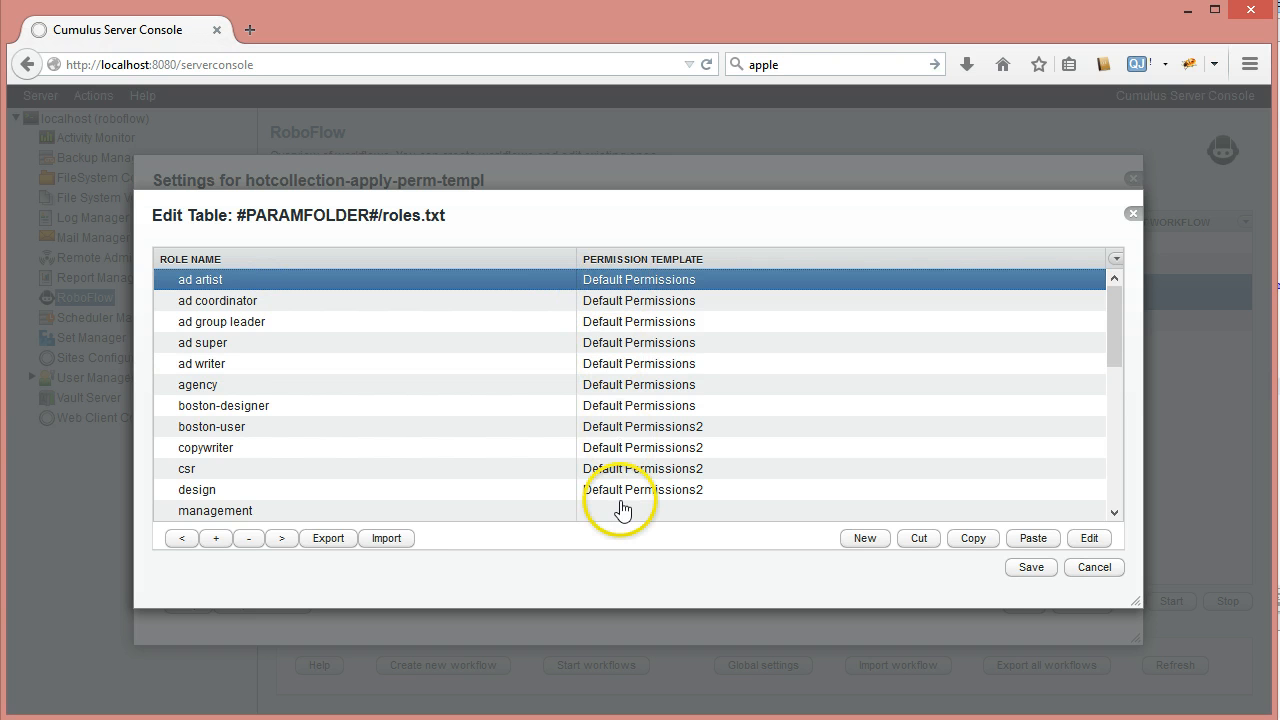
mouse_move(1112, 317)
mouse_down()
mouse_move(1111, 491)
mouse_move(1116, 285)
mouse_up()
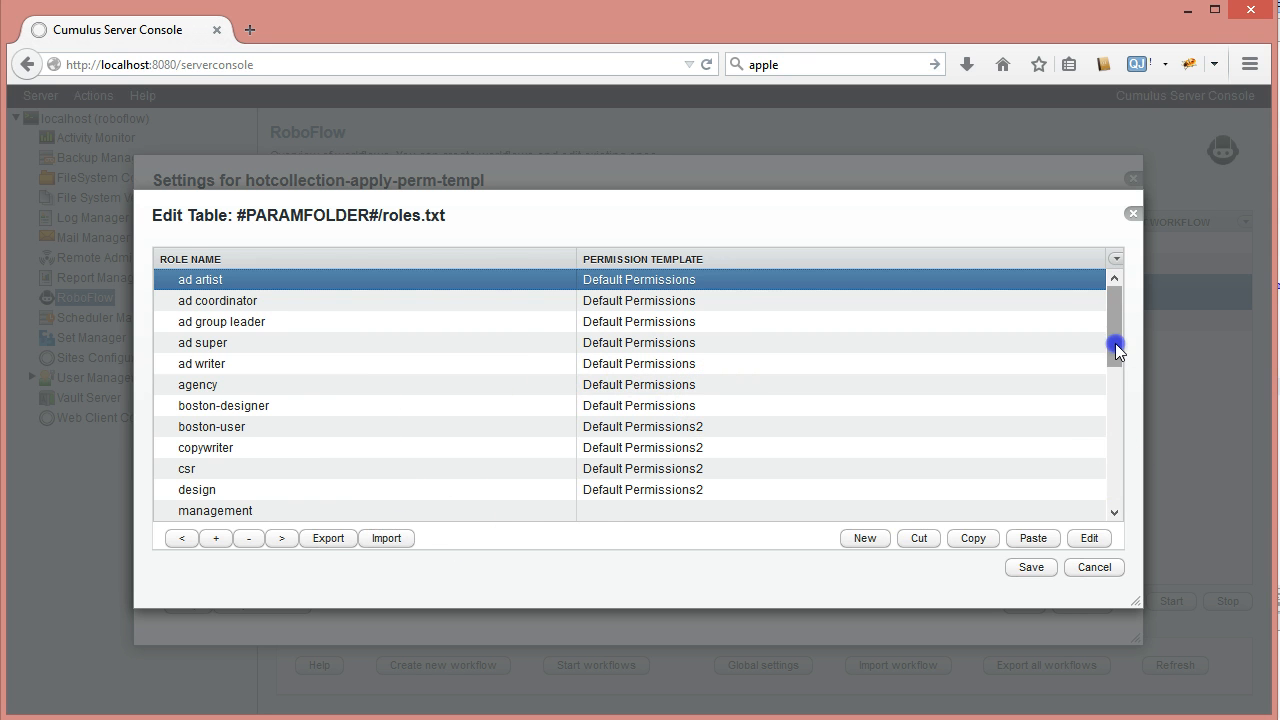
drag(1116, 350, 1122, 390)
Note the management role has no template, cancel both dialogs, and switch to the Sample Catalog
click(603, 405)
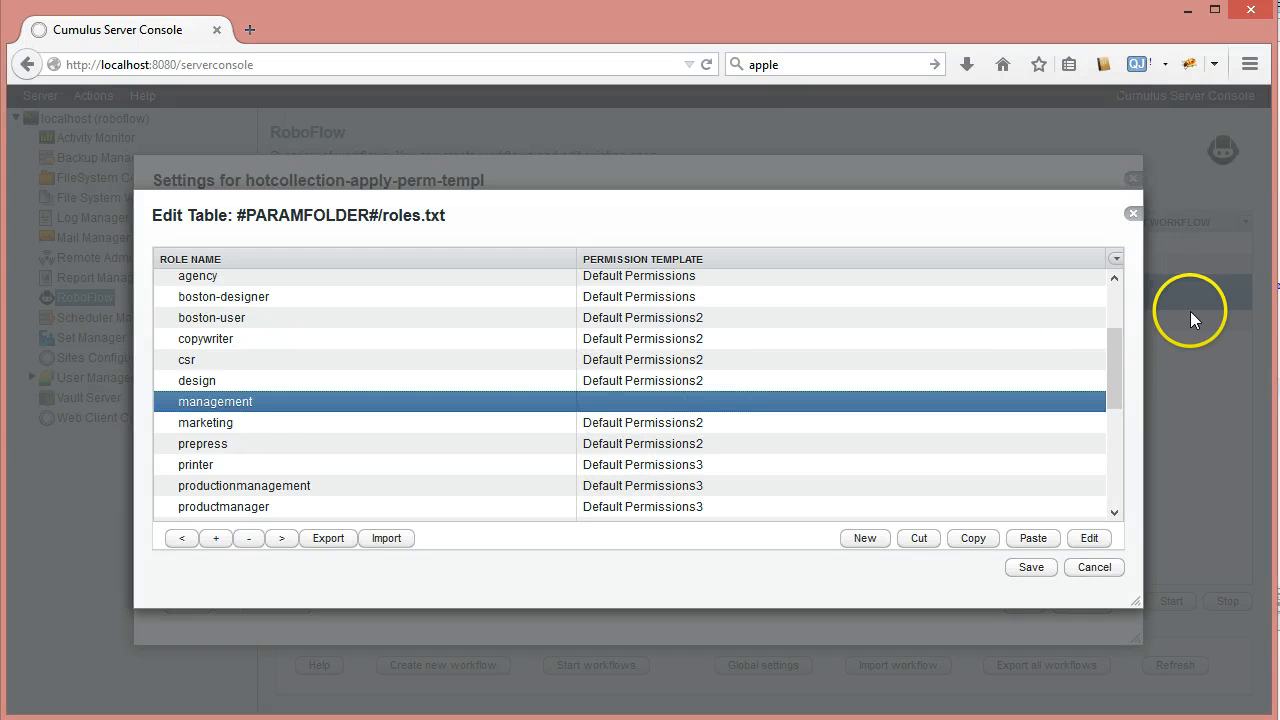
drag(1109, 366, 1120, 286)
click(1094, 567)
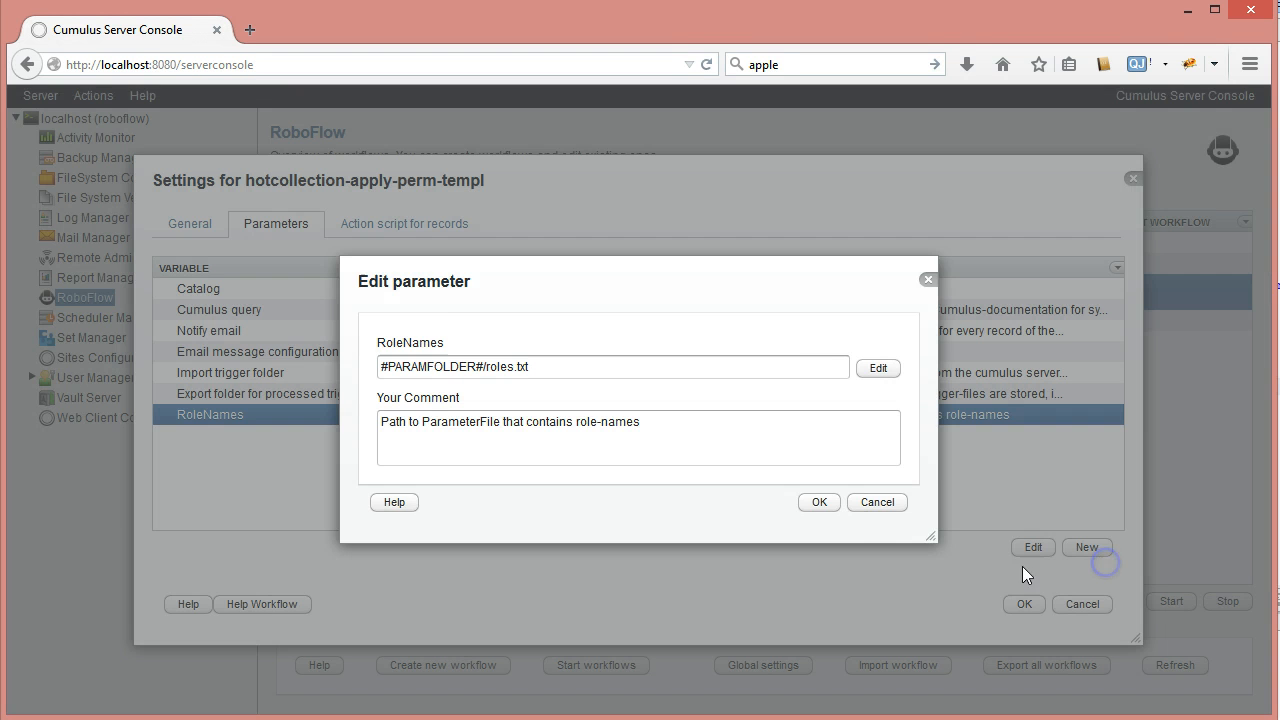
click(898, 506)
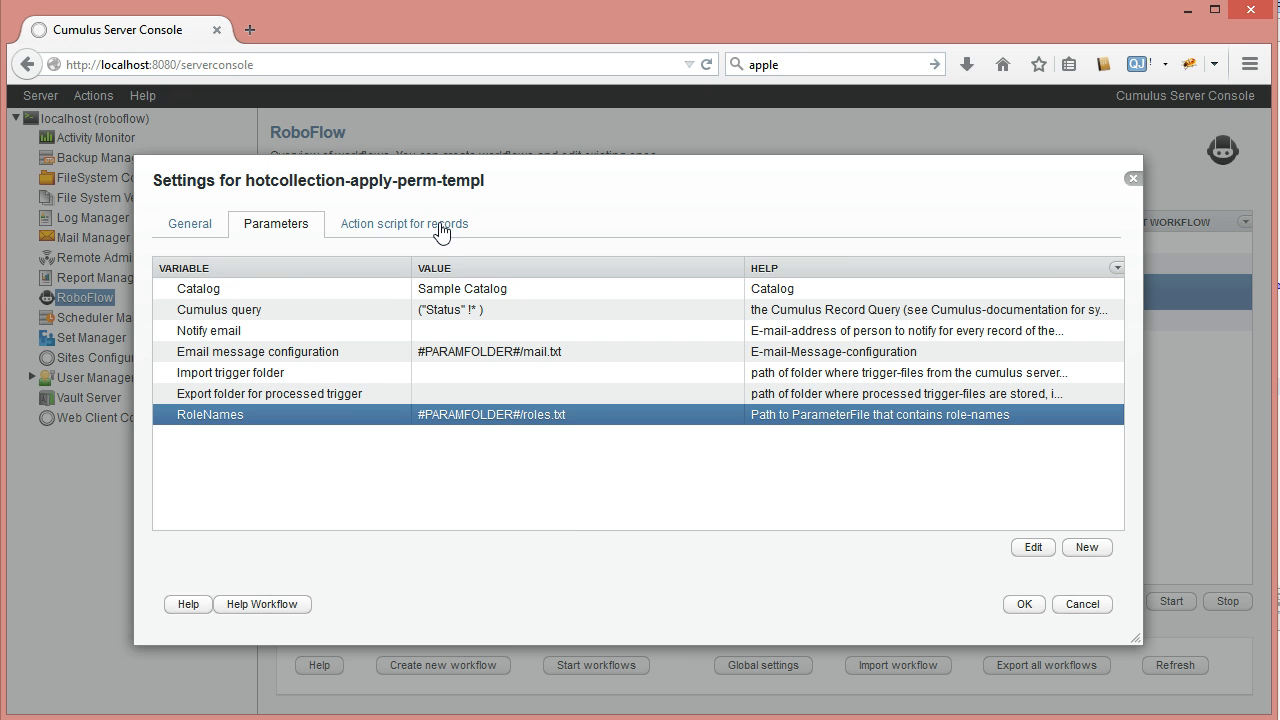
click(596, 719)
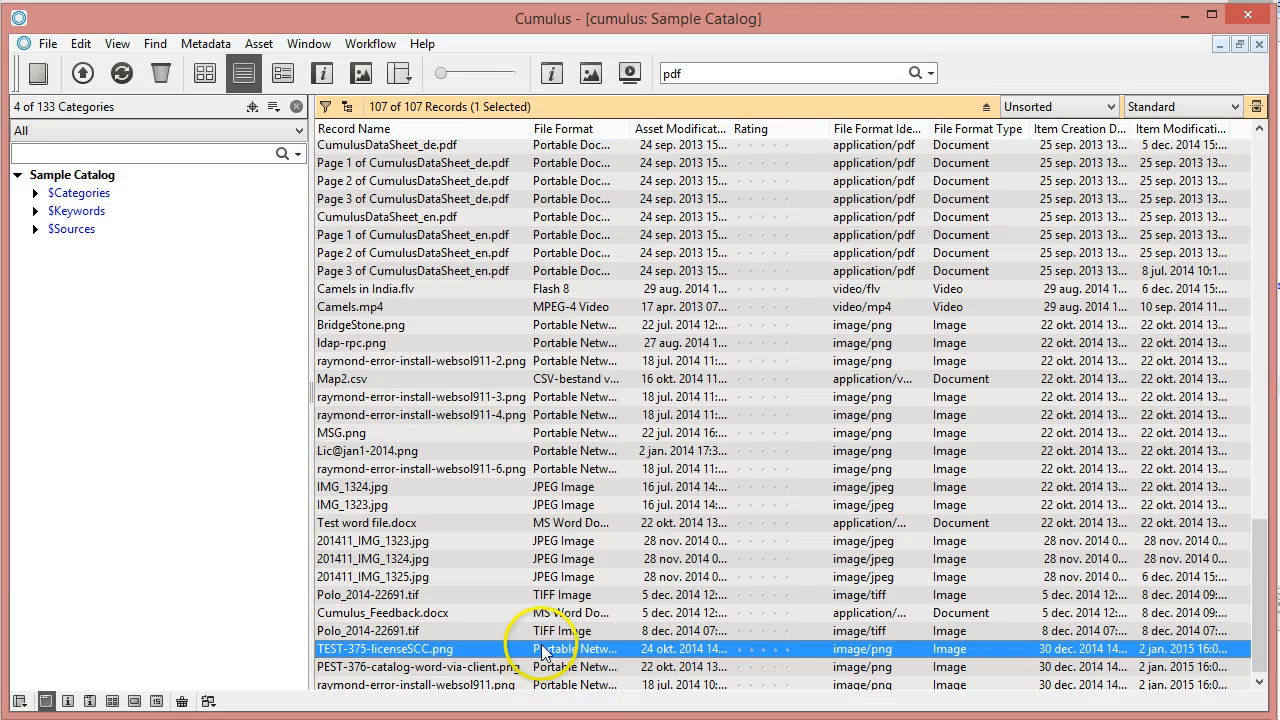
Open the TEST-375-licenseSCC.png record details and customize the Standard view set
double_click(742, 651)
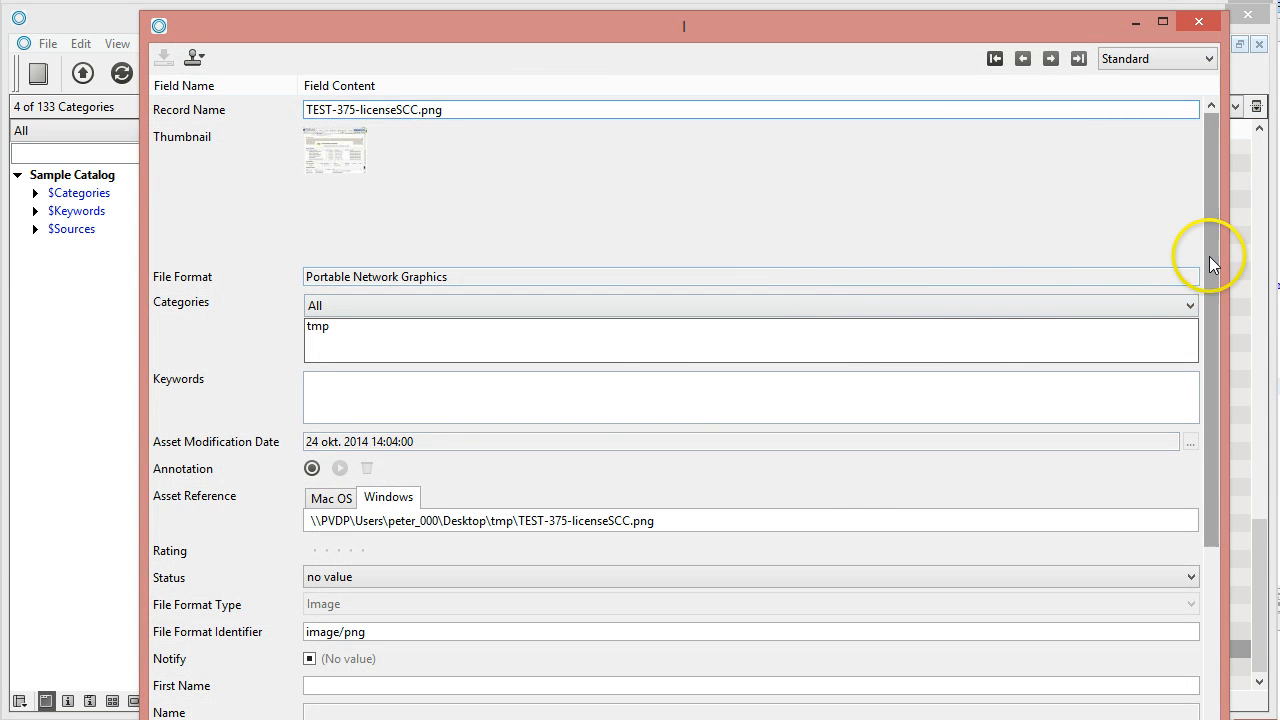
drag(1210, 254, 1131, 202)
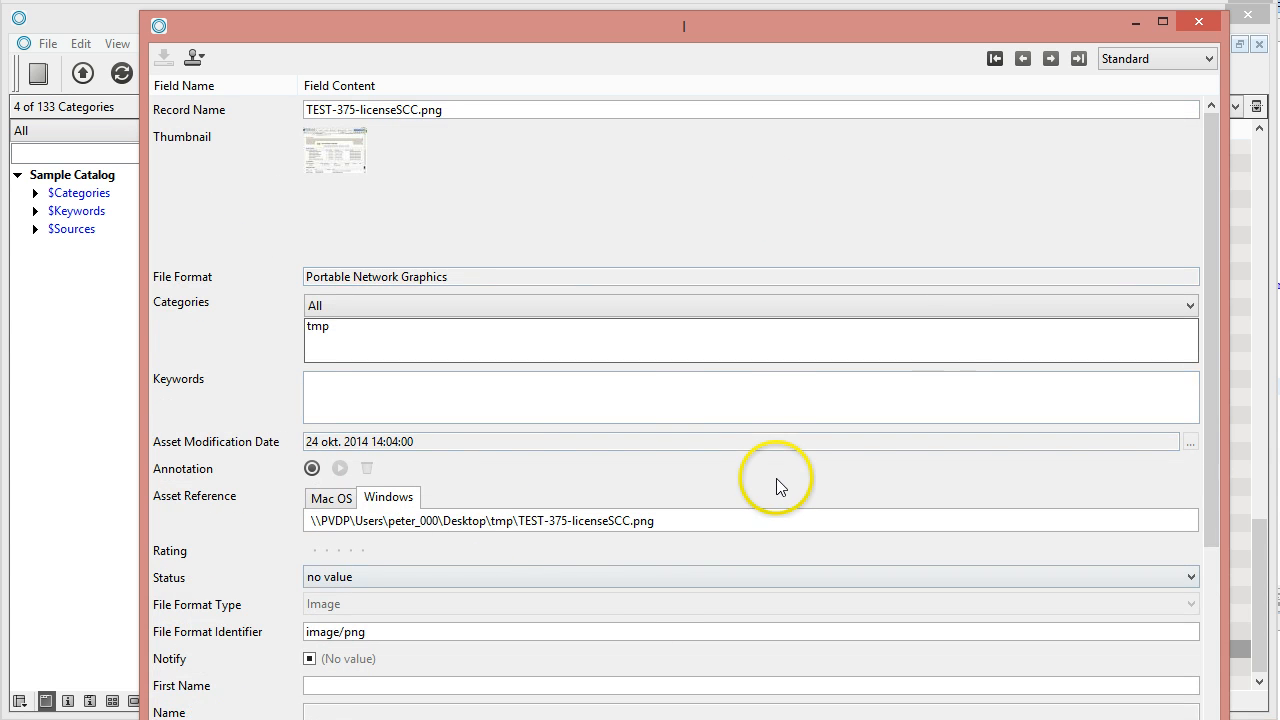
click(1203, 60)
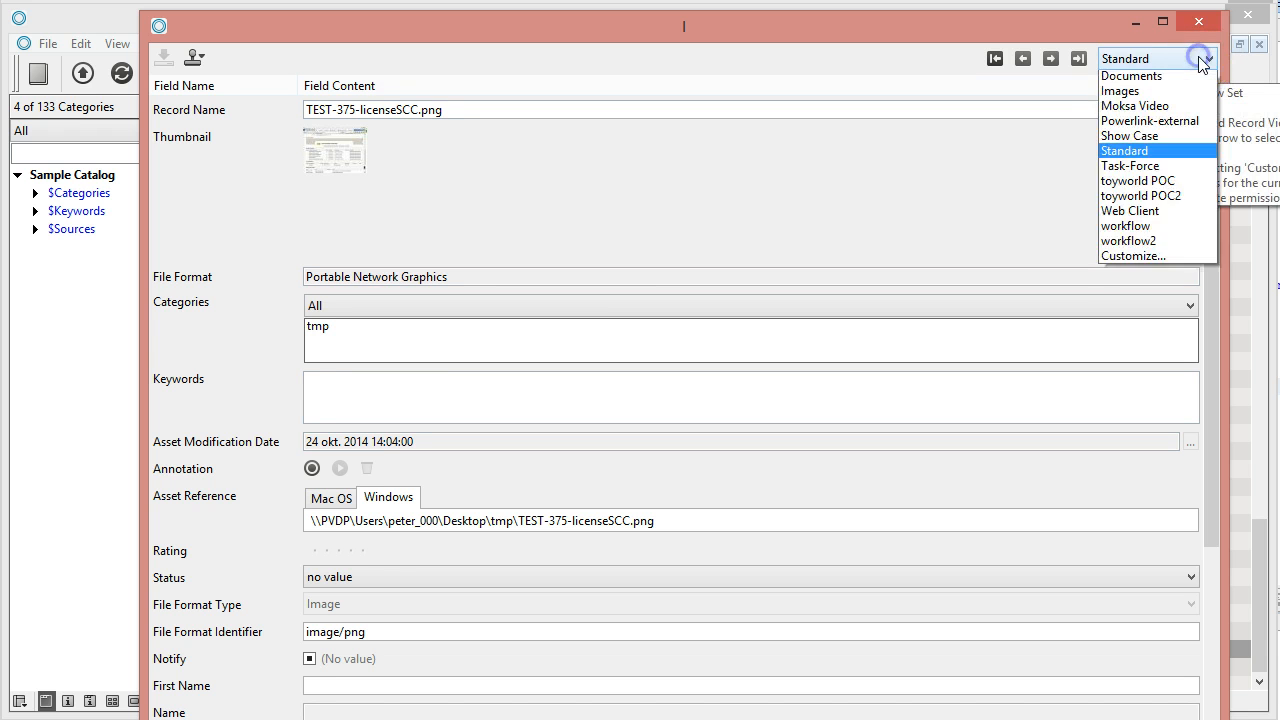
click(1133, 288)
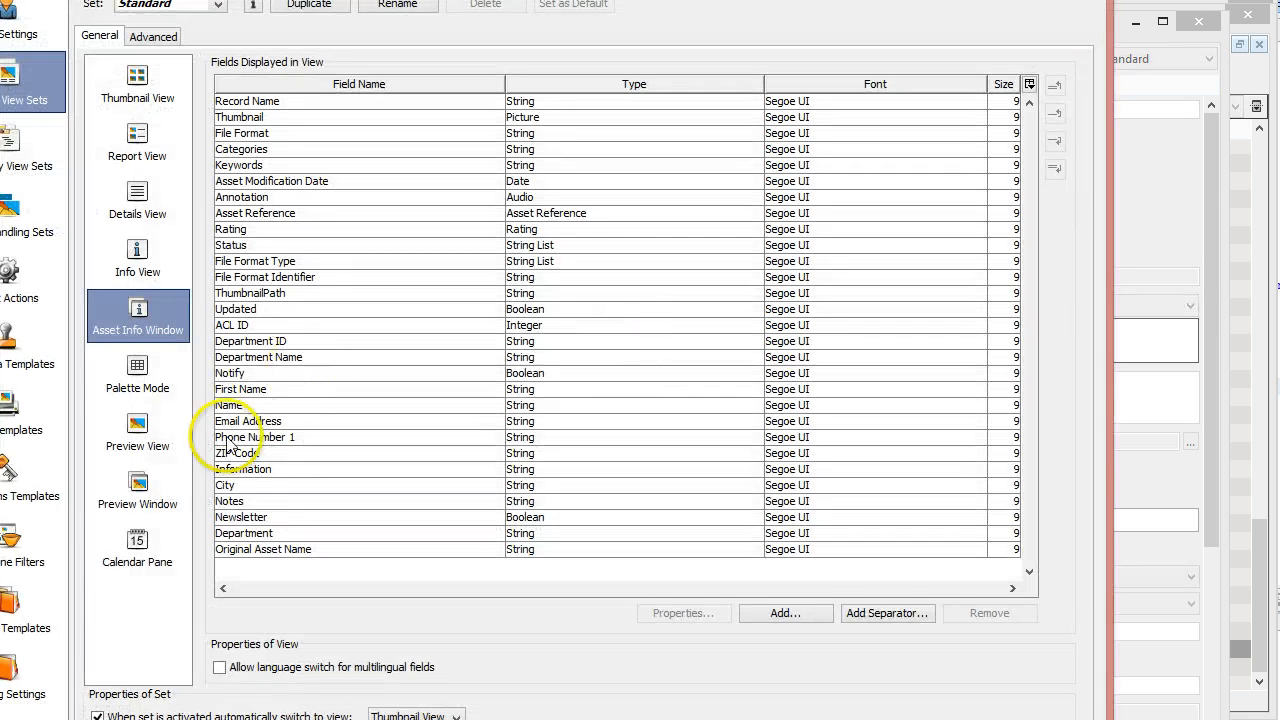
Add the Cataloging User [String] field to the view and close the preferences
click(296, 551)
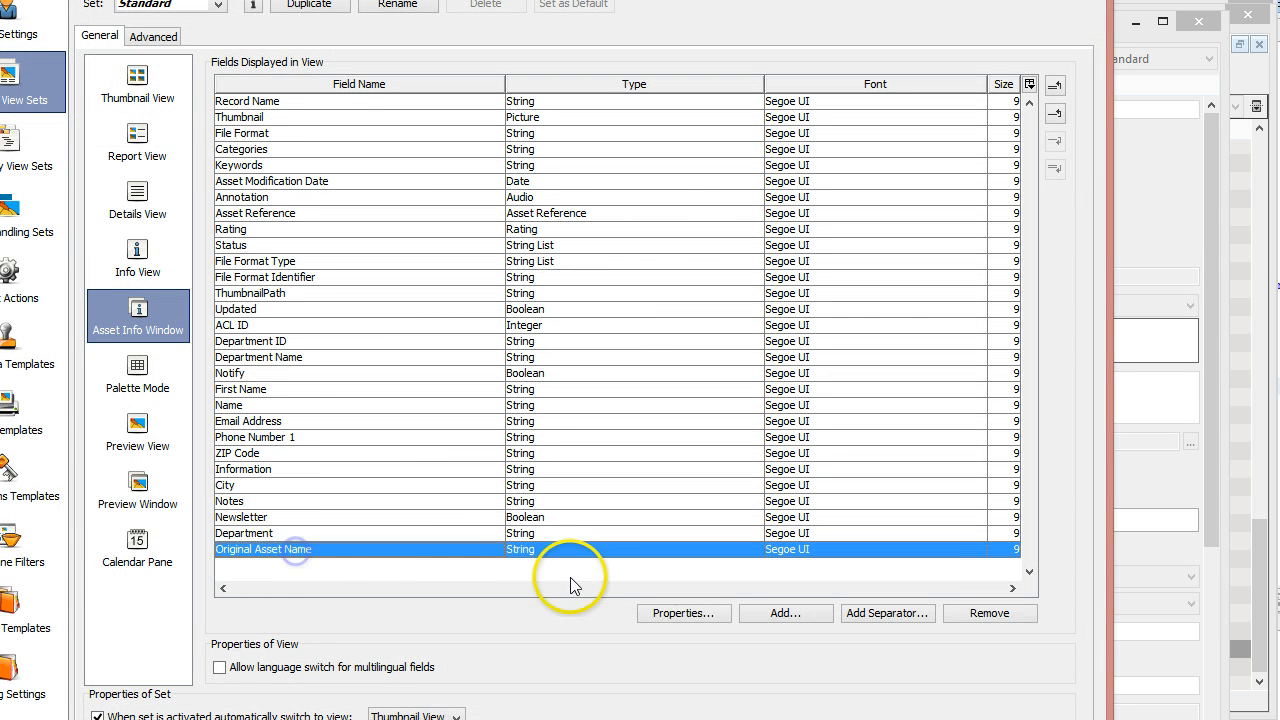
click(785, 613)
click(415, 425)
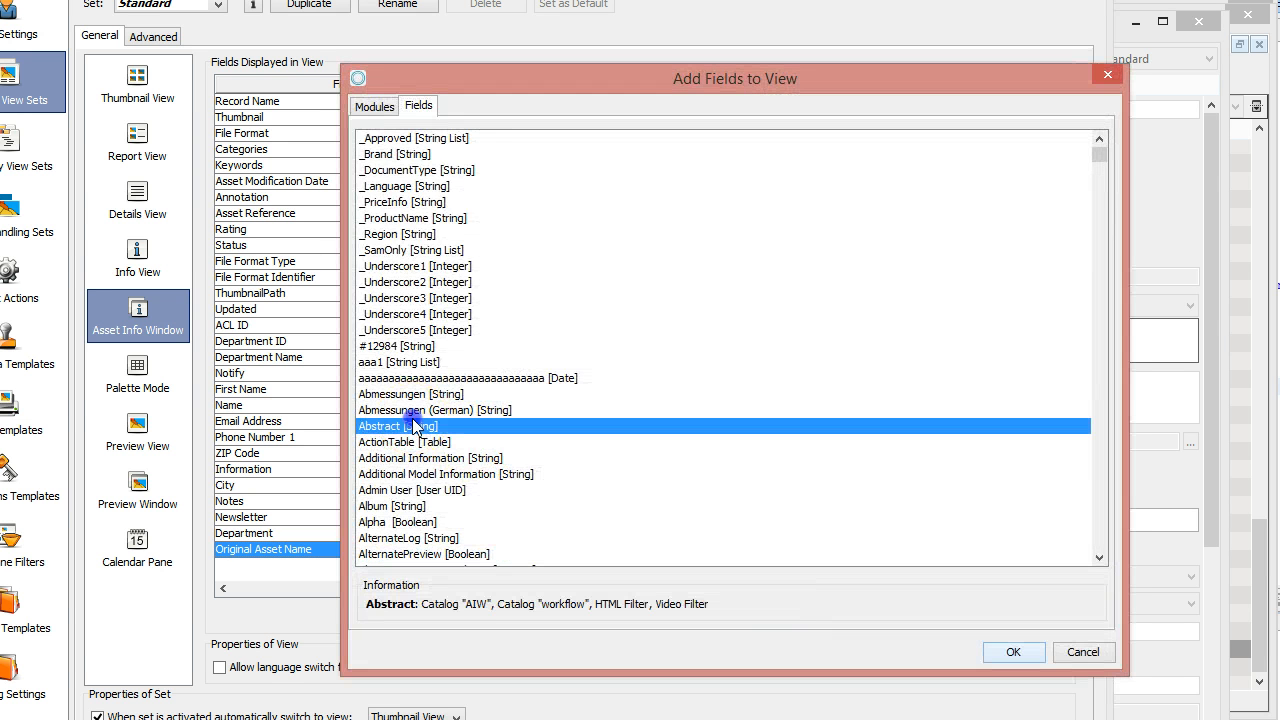
key(c)
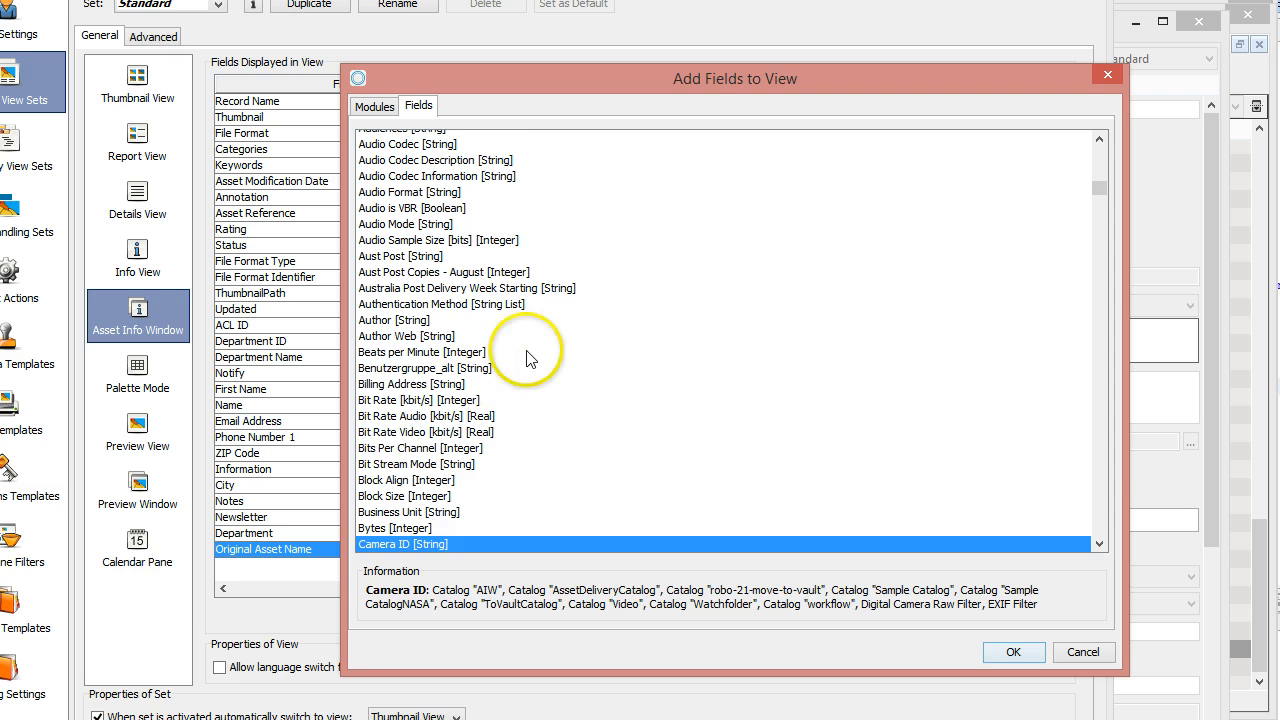
scroll(523, 356, down, 3)
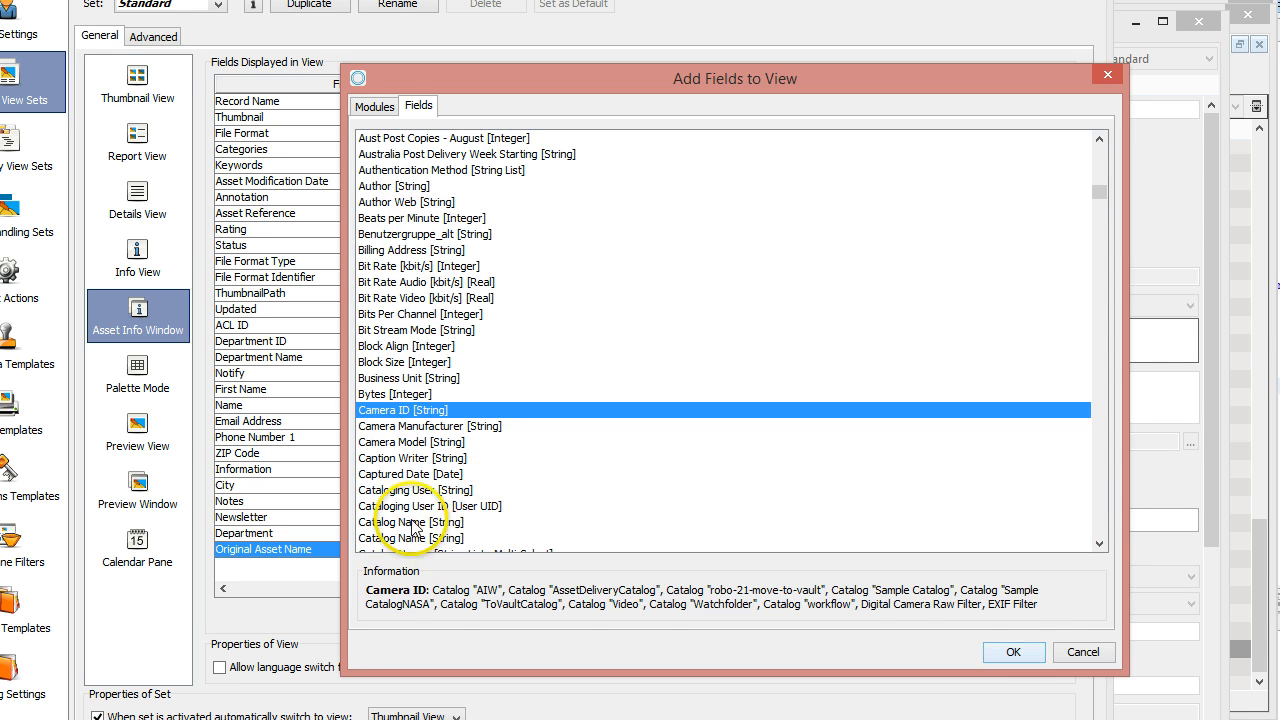
click(410, 490)
click(1008, 655)
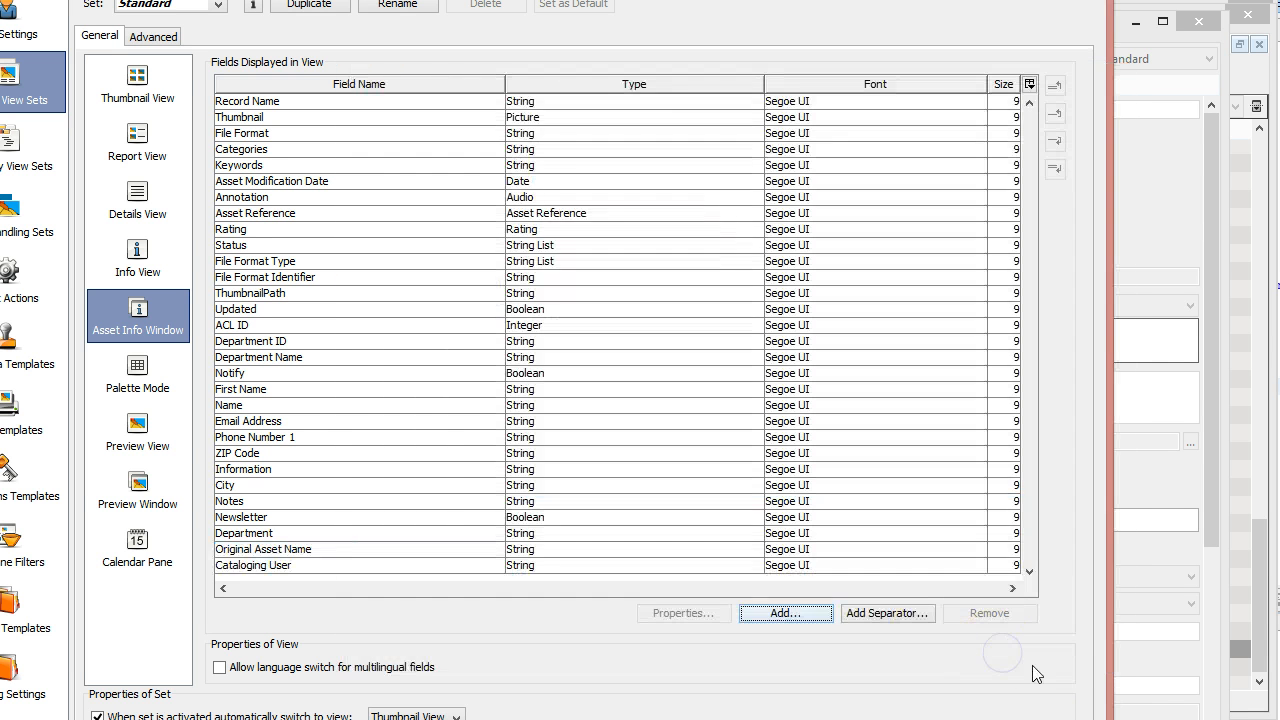
click(864, 719)
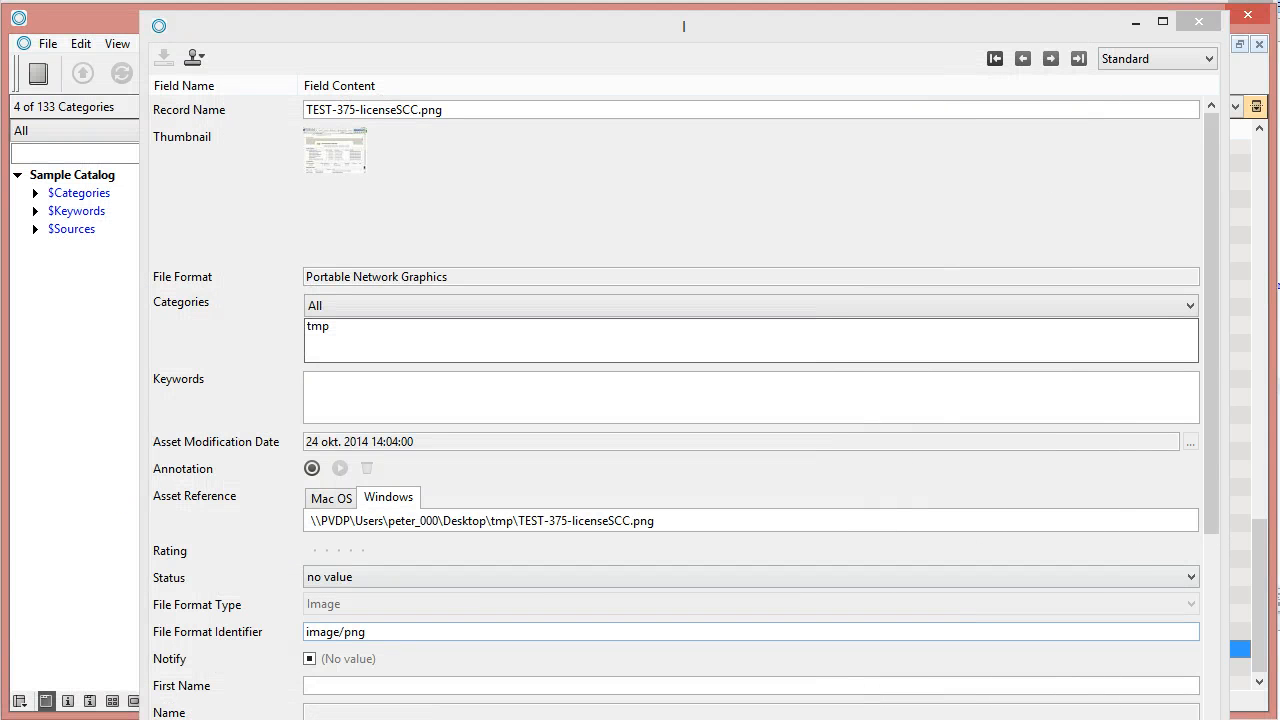
Scroll to Cataloging User, step through TEST-375, PEST-376 and the last record, then close the window
drag(1205, 148, 1194, 386)
drag(777, 719, 777, 704)
drag(1208, 575, 1210, 601)
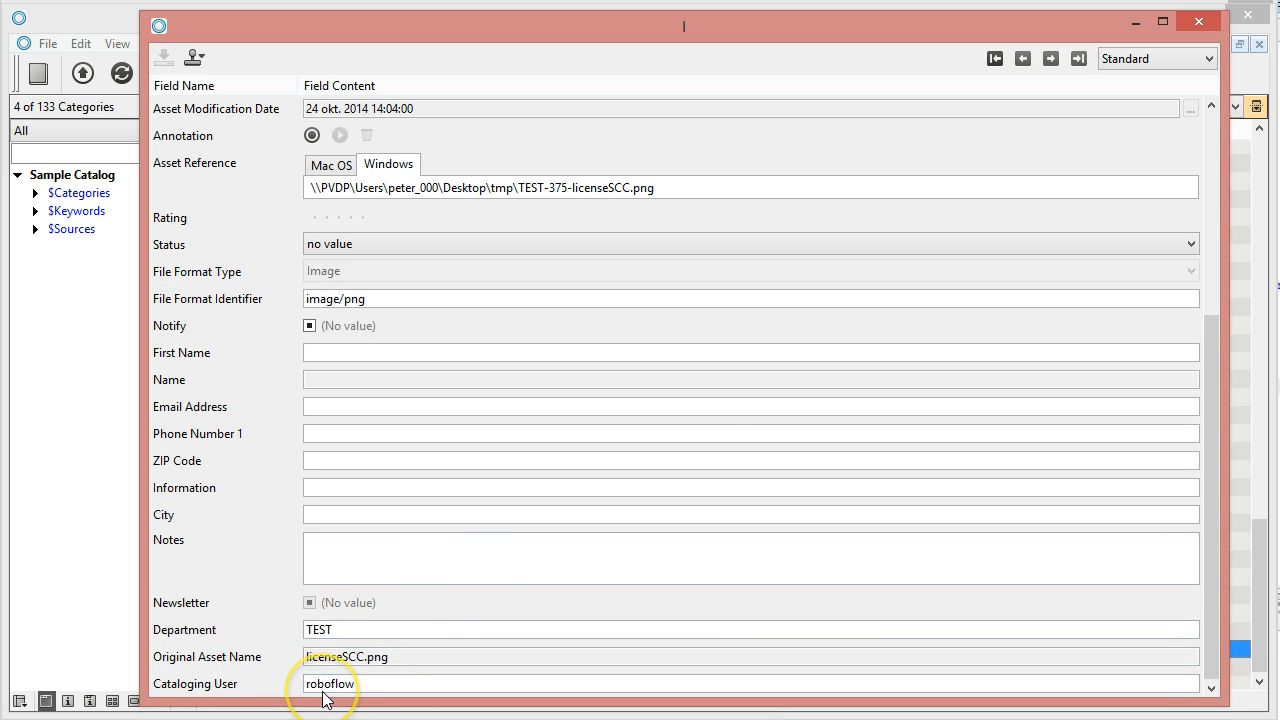
click(1051, 59)
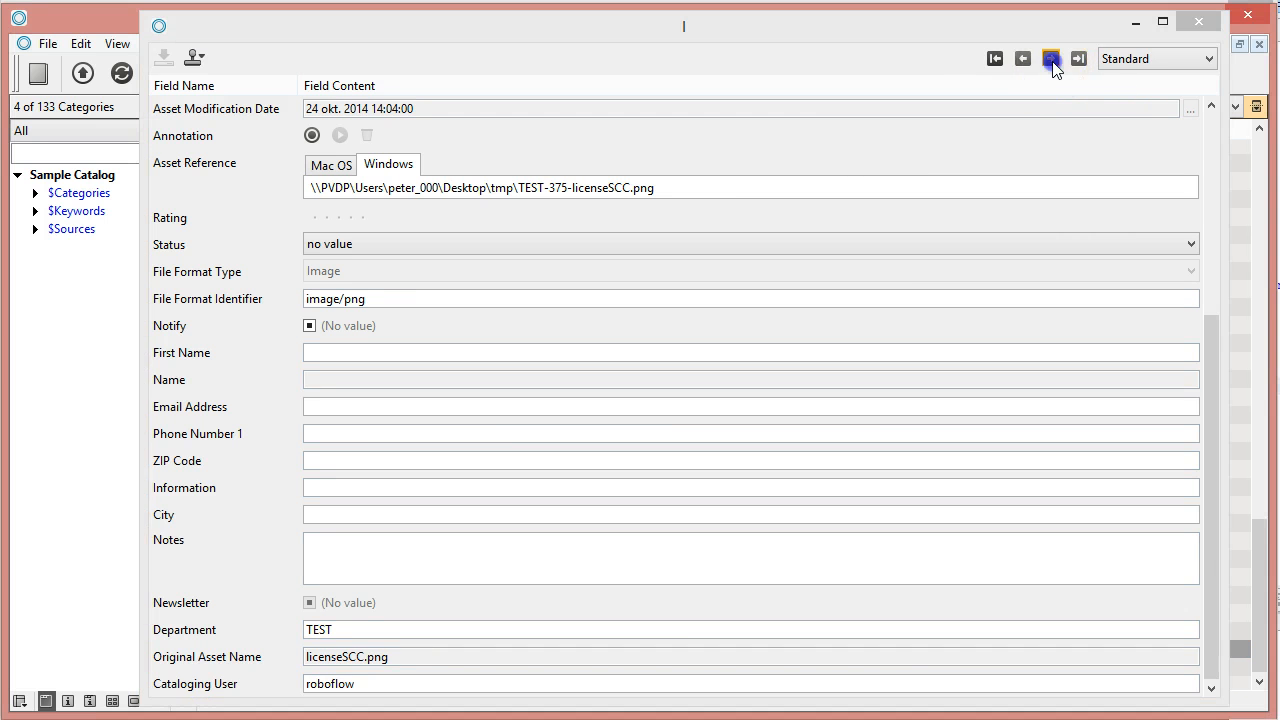
click(1051, 59)
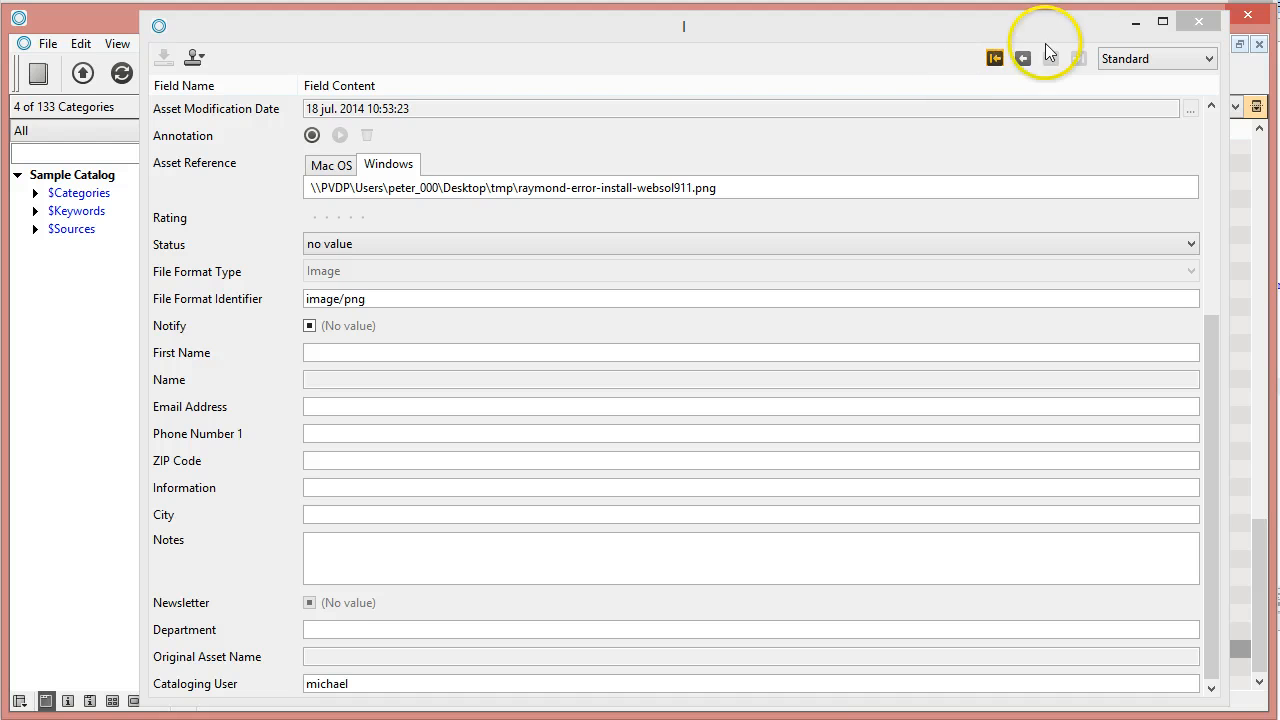
click(1199, 22)
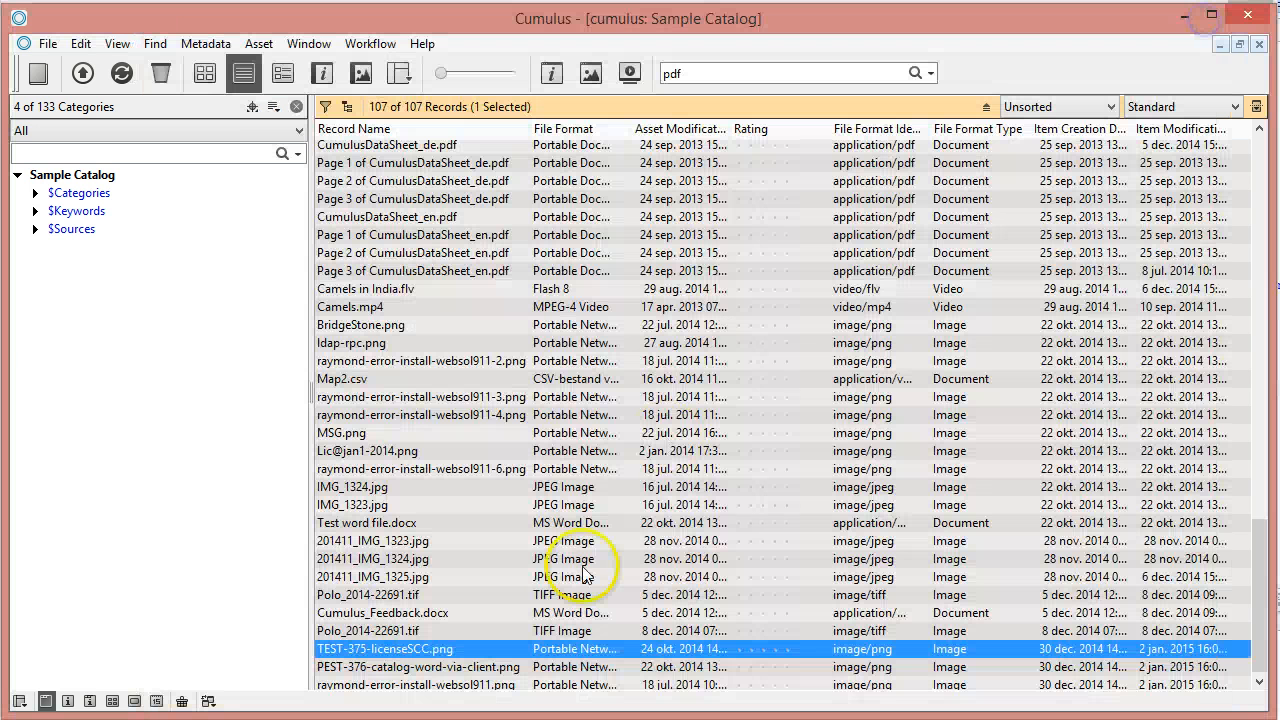
Use Advanced find for records whose Status has no value, then return to the Server Console browser
click(931, 74)
click(968, 450)
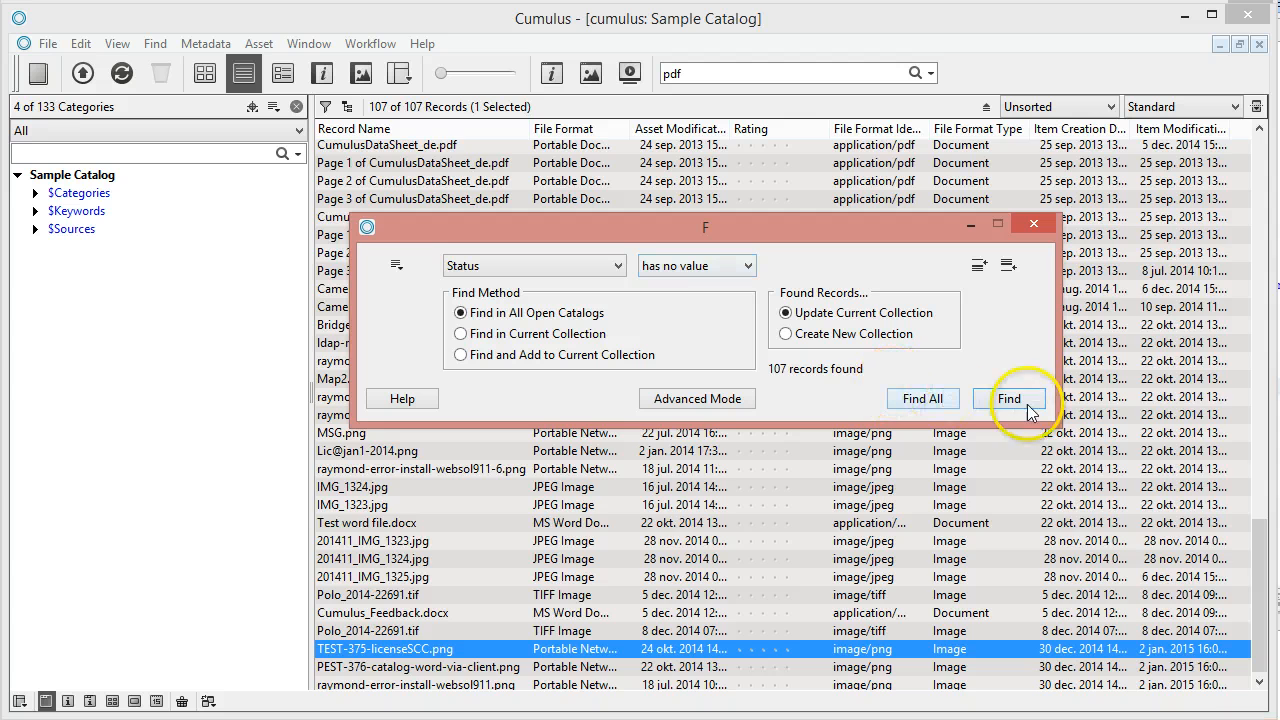
click(1009, 399)
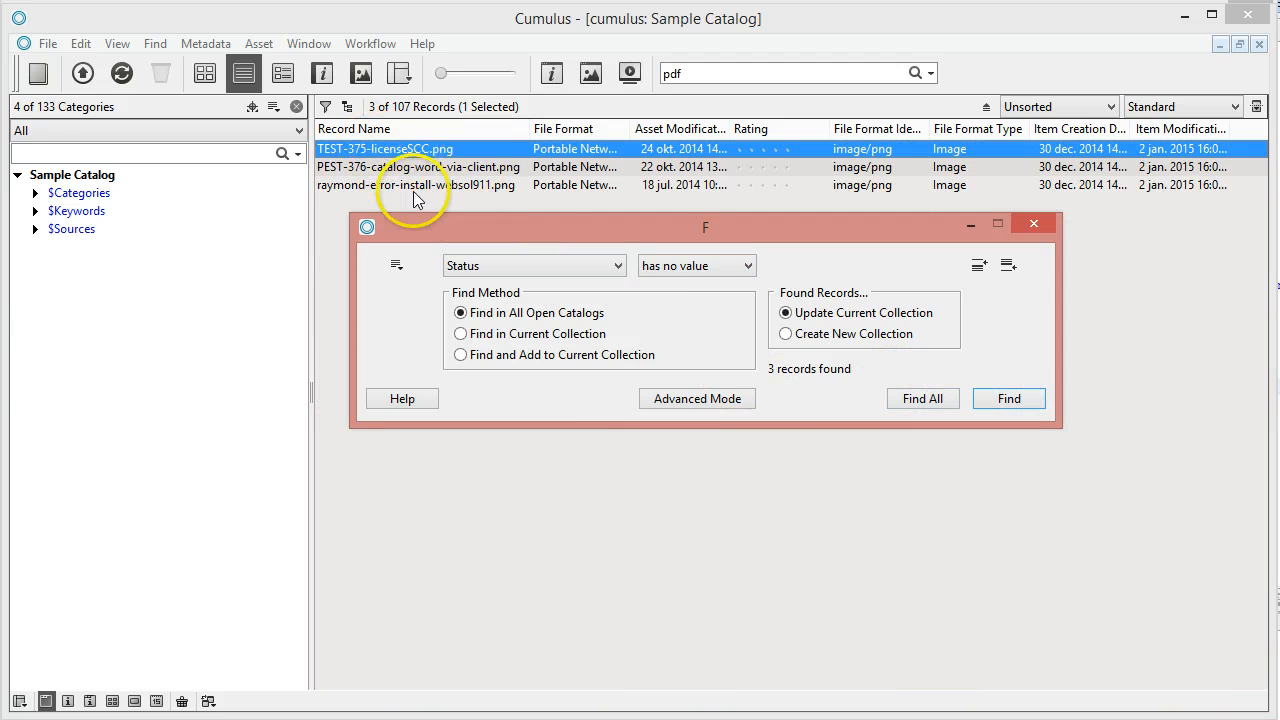
click(1033, 223)
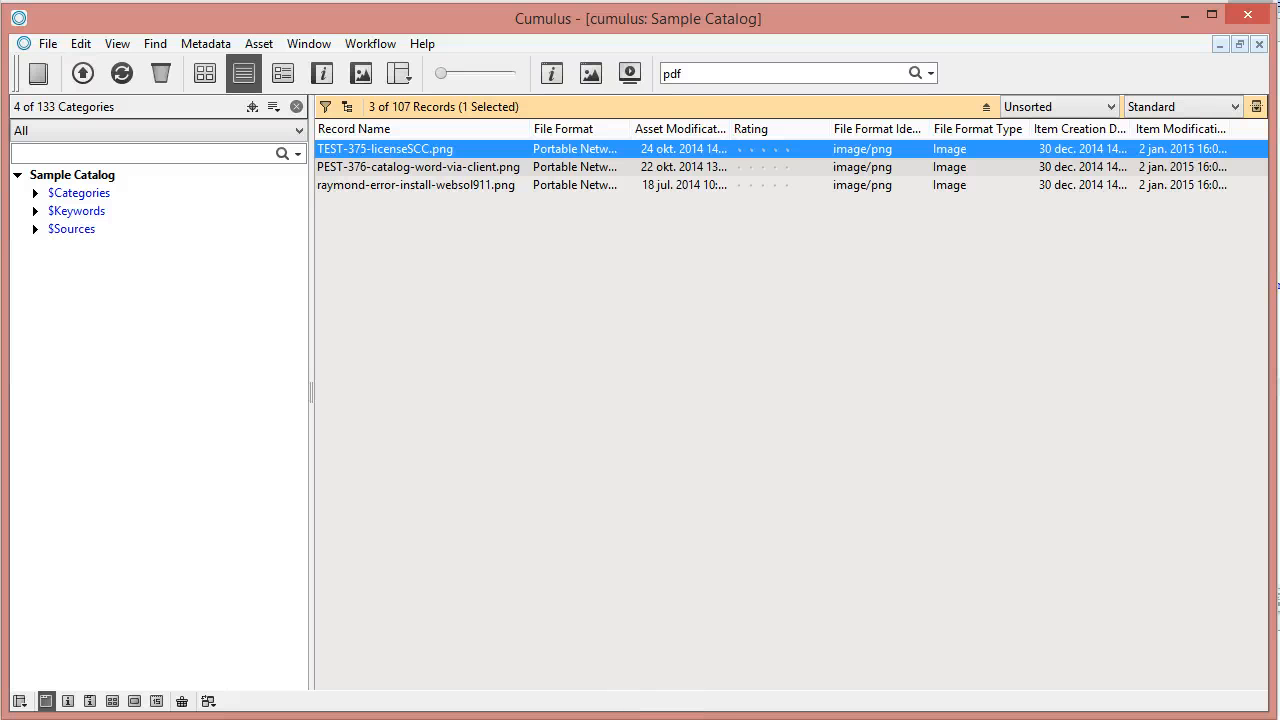
click(485, 719)
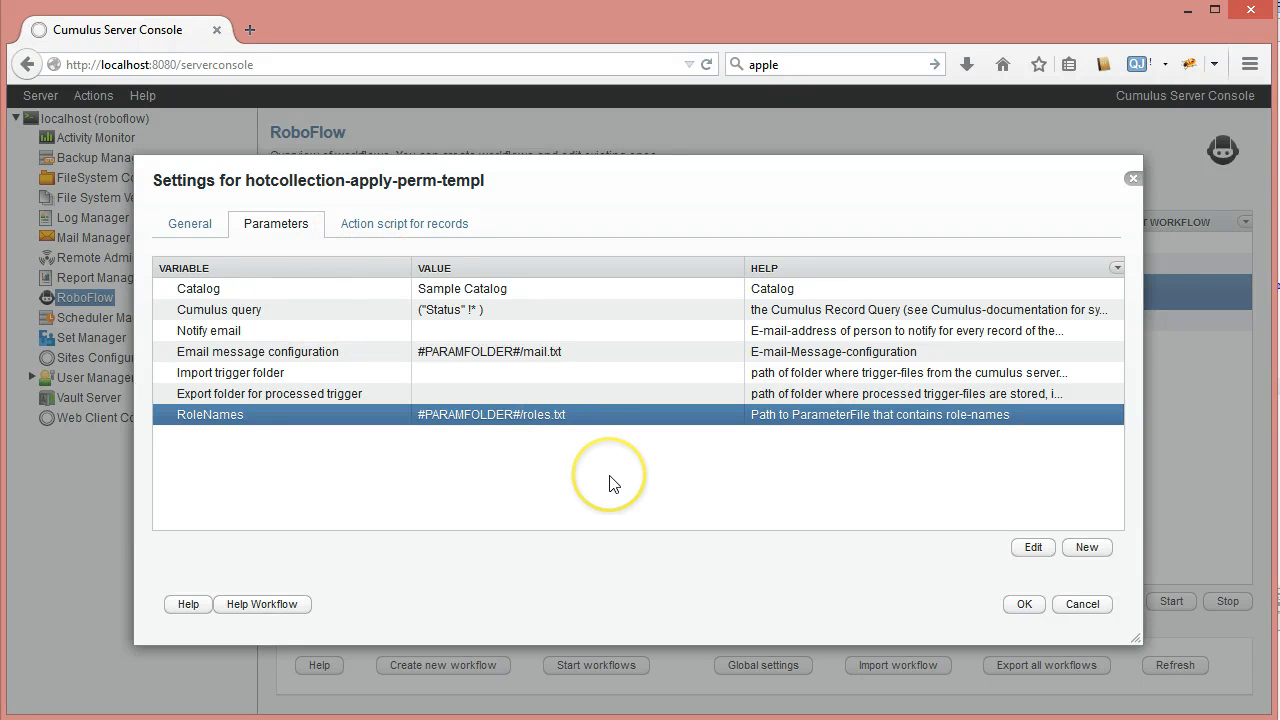
Expand test-workflow-progress in the Action script for records and select store-path-as-file
click(430, 226)
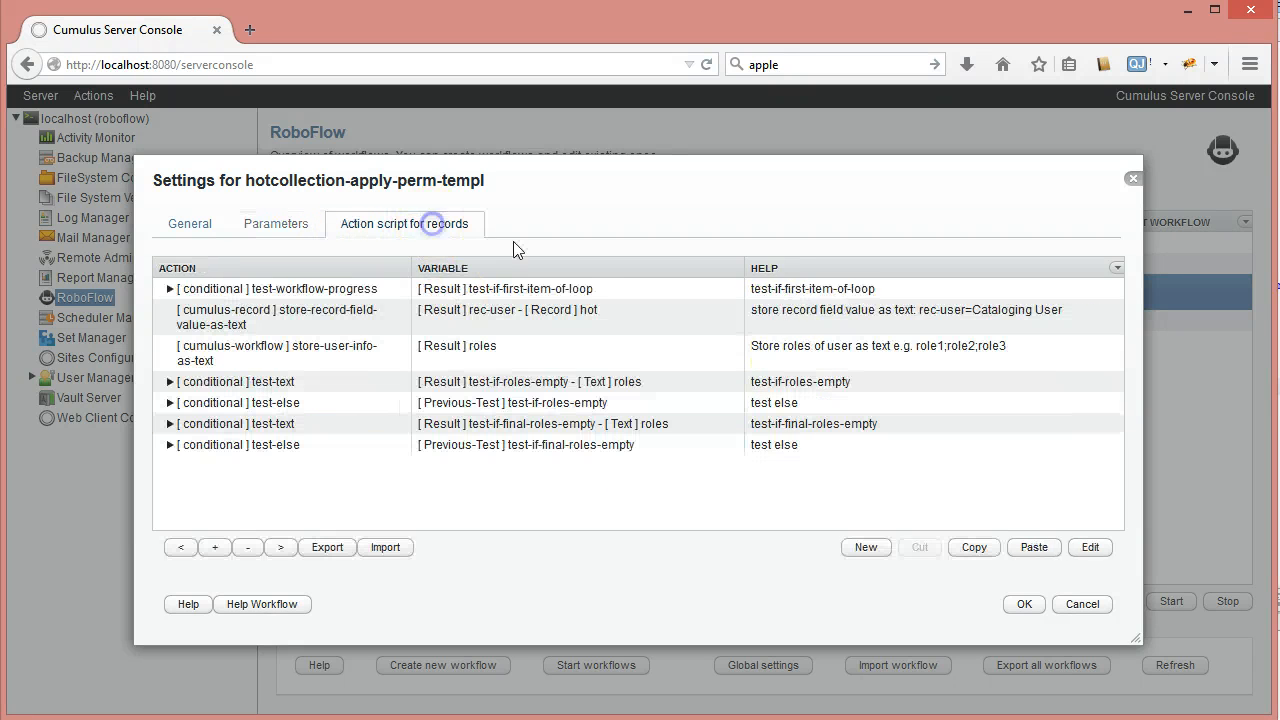
drag(577, 310, 574, 290)
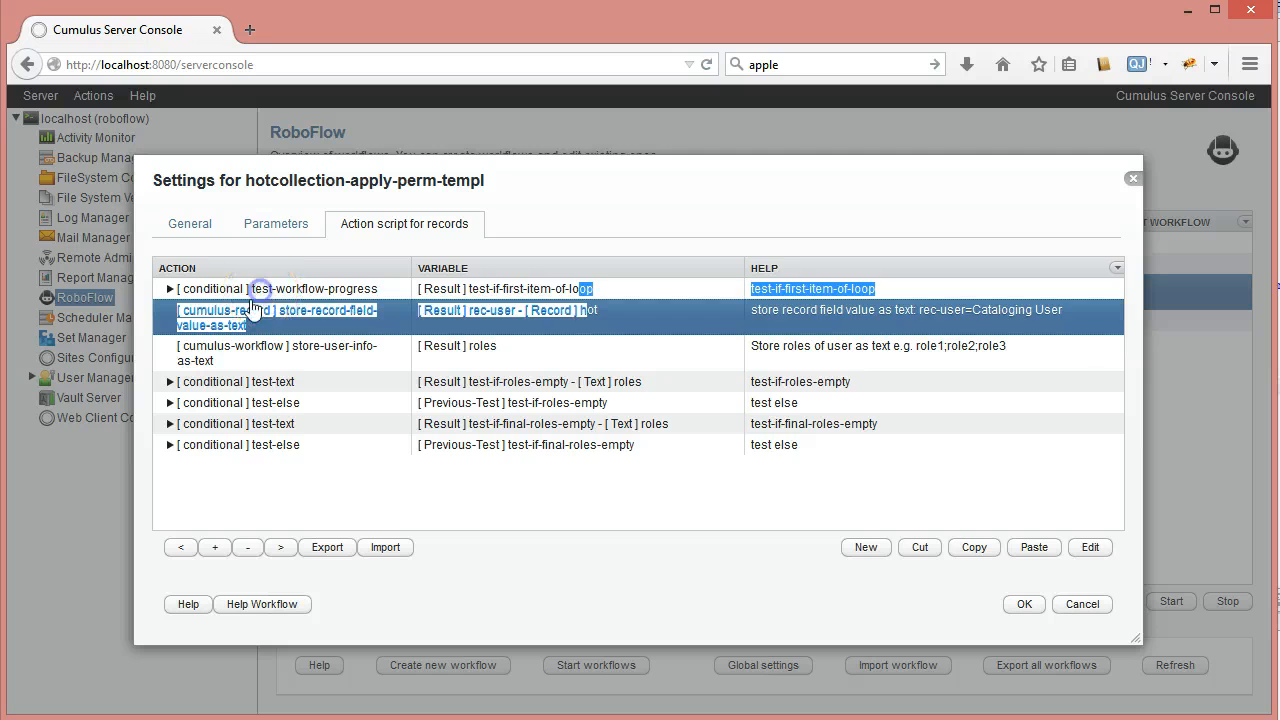
click(260, 290)
click(170, 289)
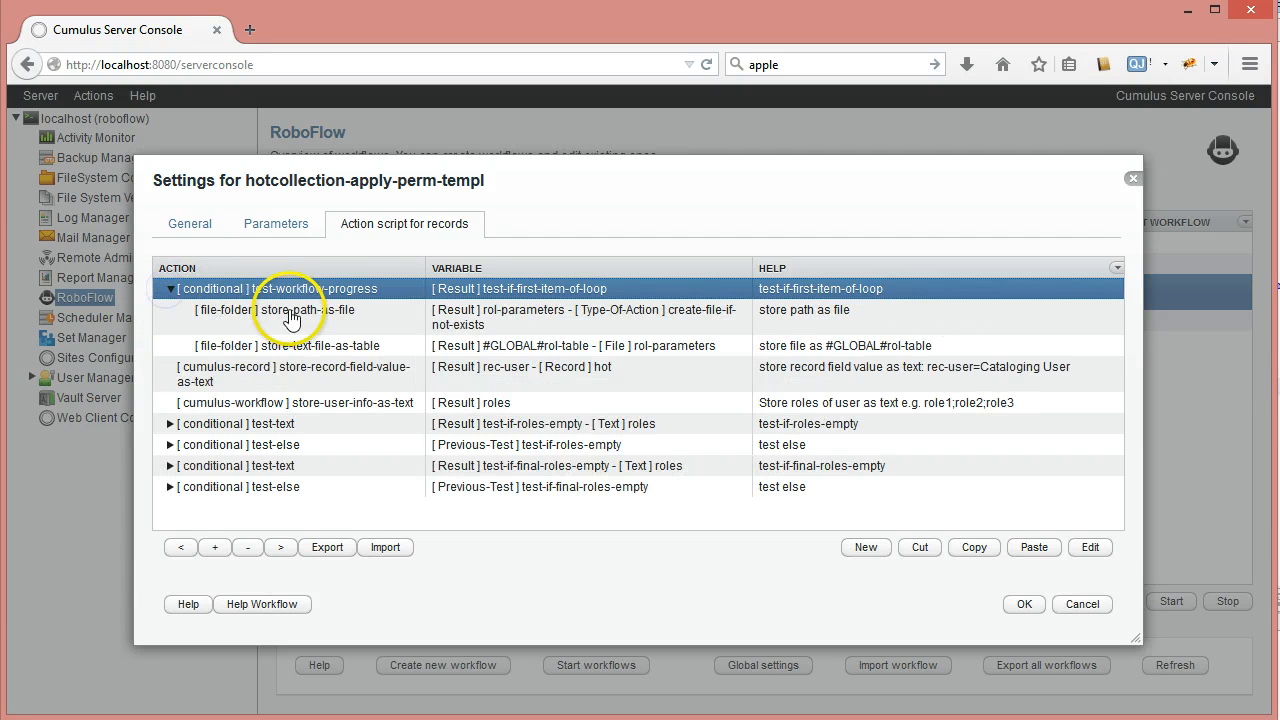
click(432, 330)
Compare the action script against the Parameters tab, reselecting test-workflow-progress and store-path-as-file
click(274, 222)
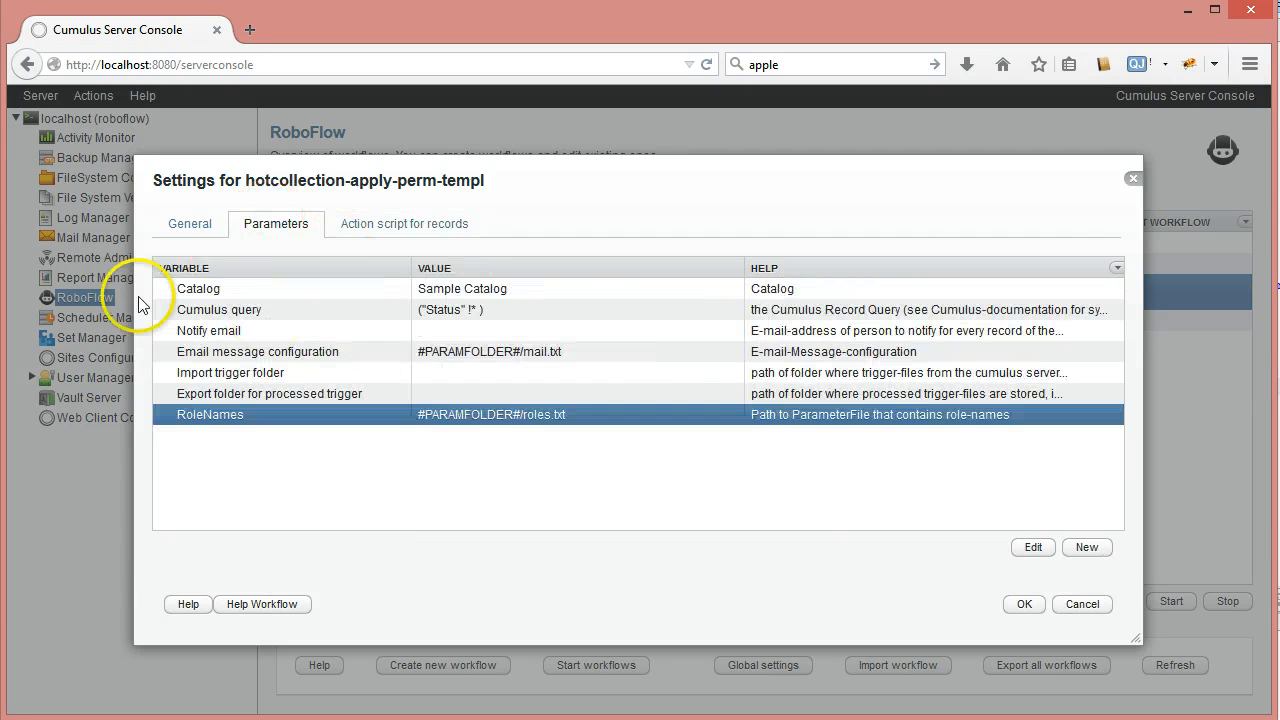
click(400, 226)
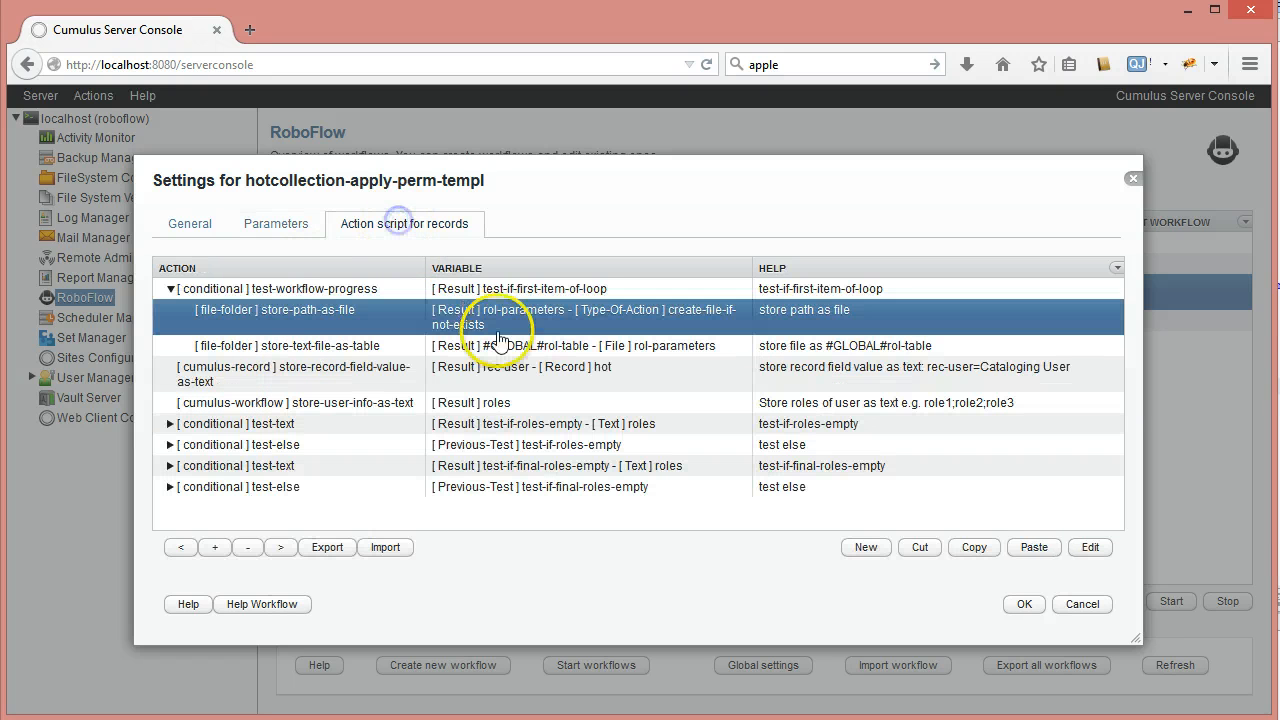
click(295, 289)
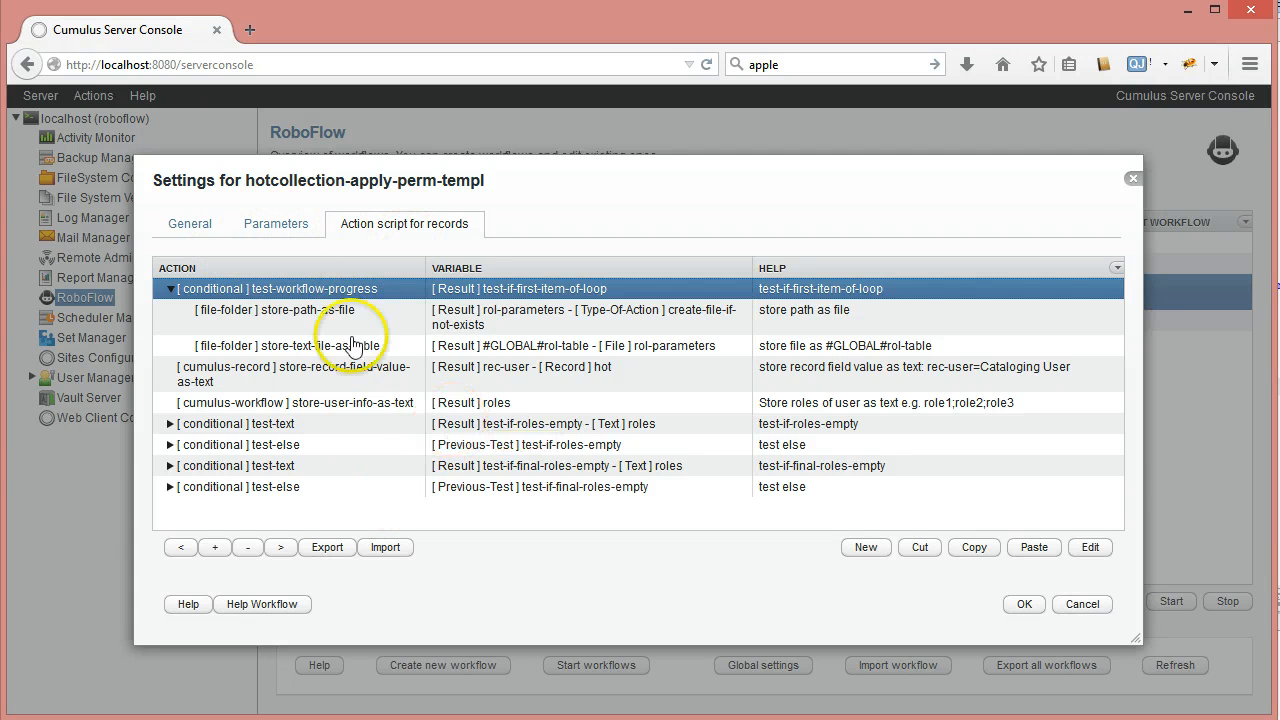
click(262, 230)
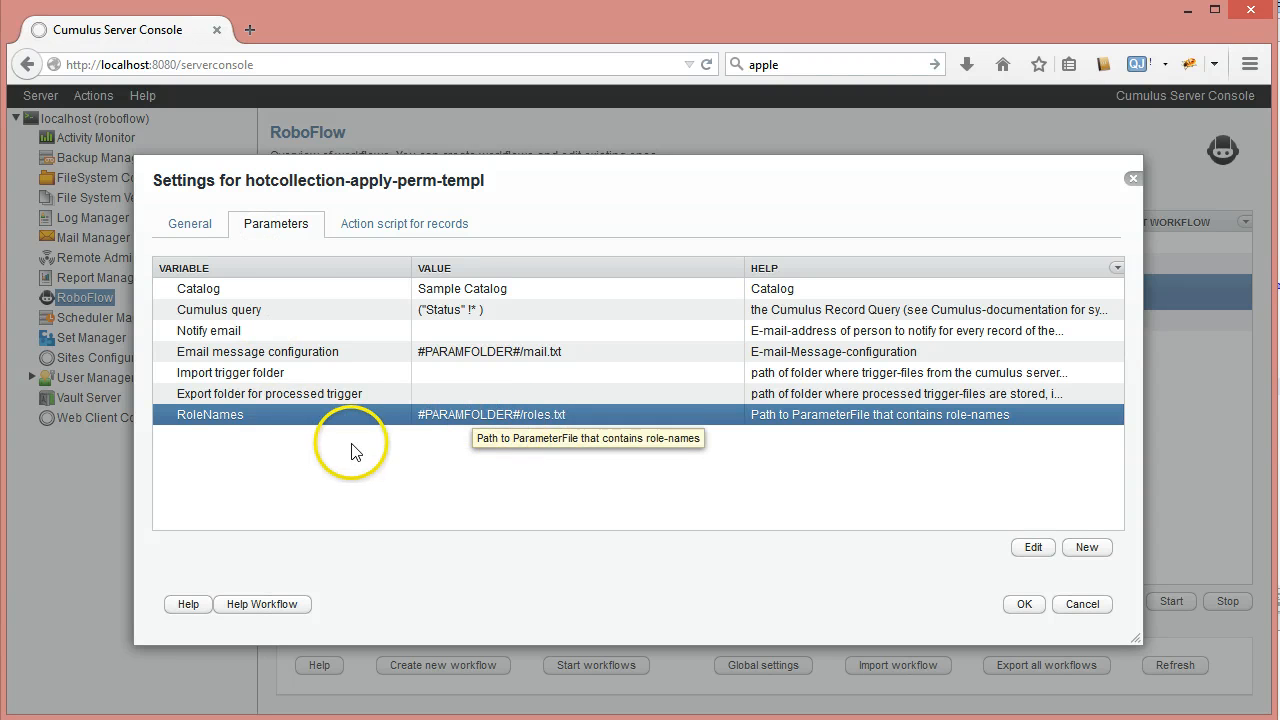
click(421, 223)
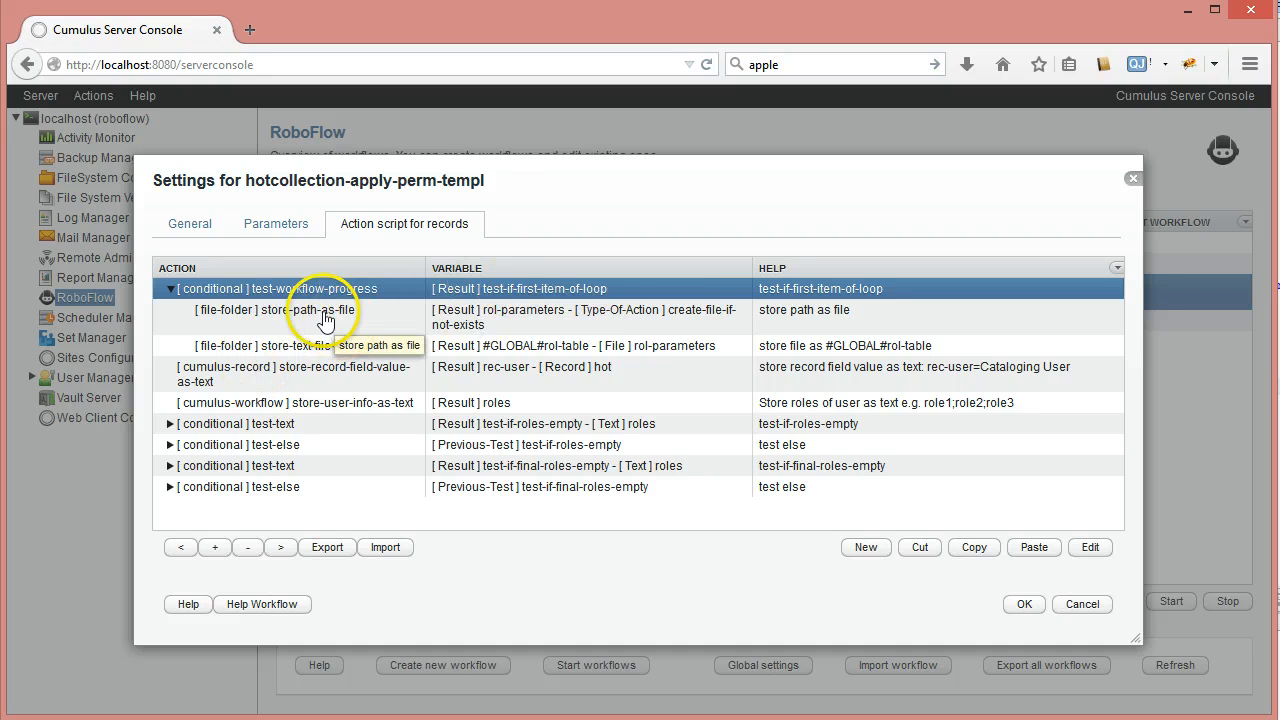
click(366, 316)
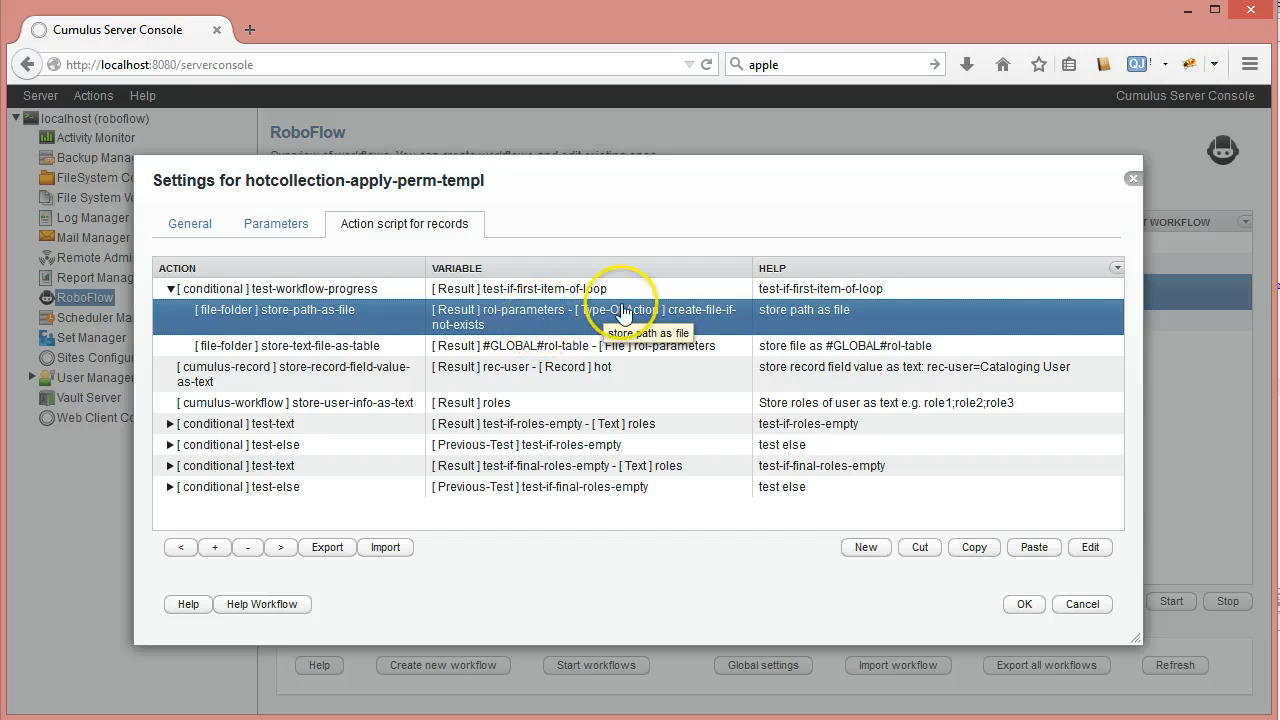
double_click(530, 311)
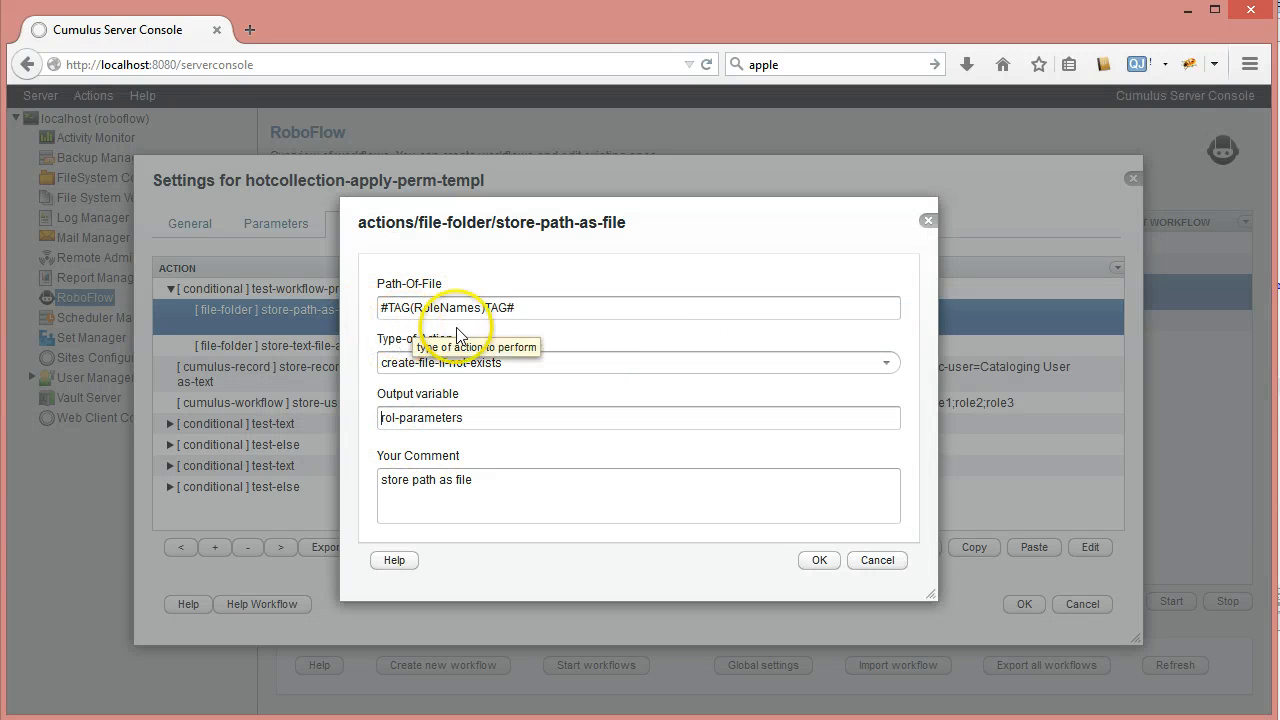
click(862, 567)
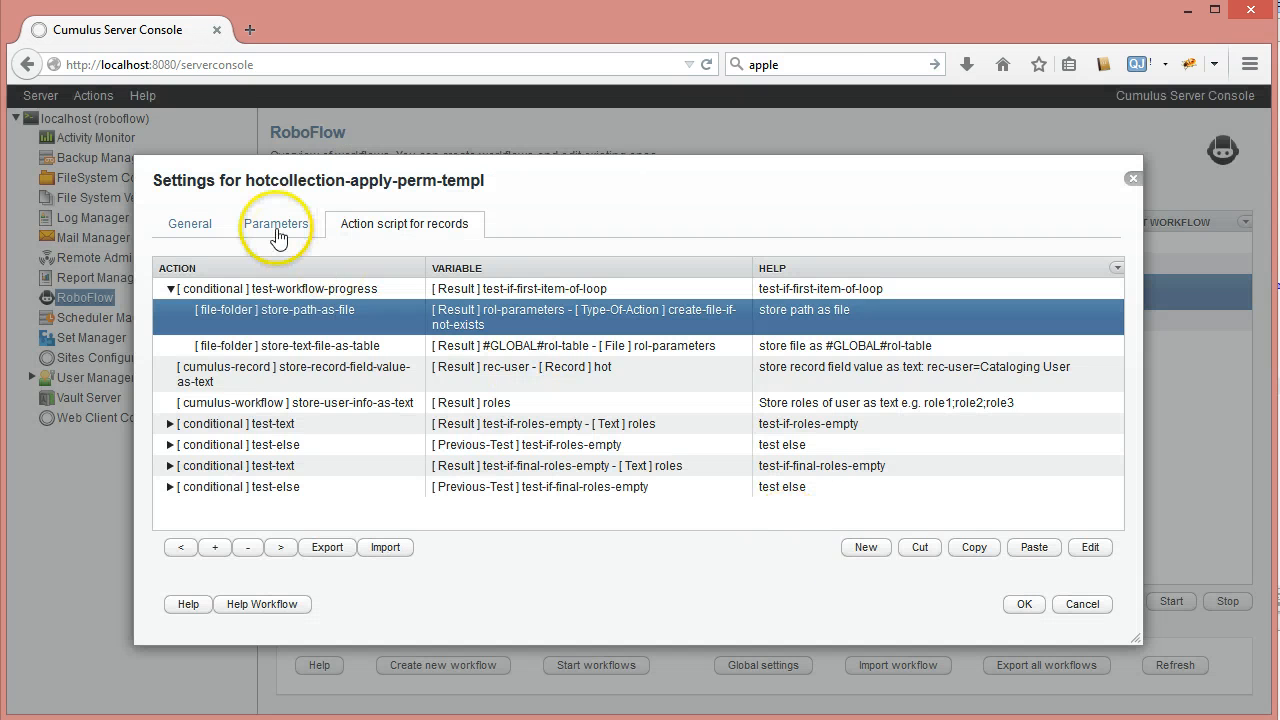
click(275, 223)
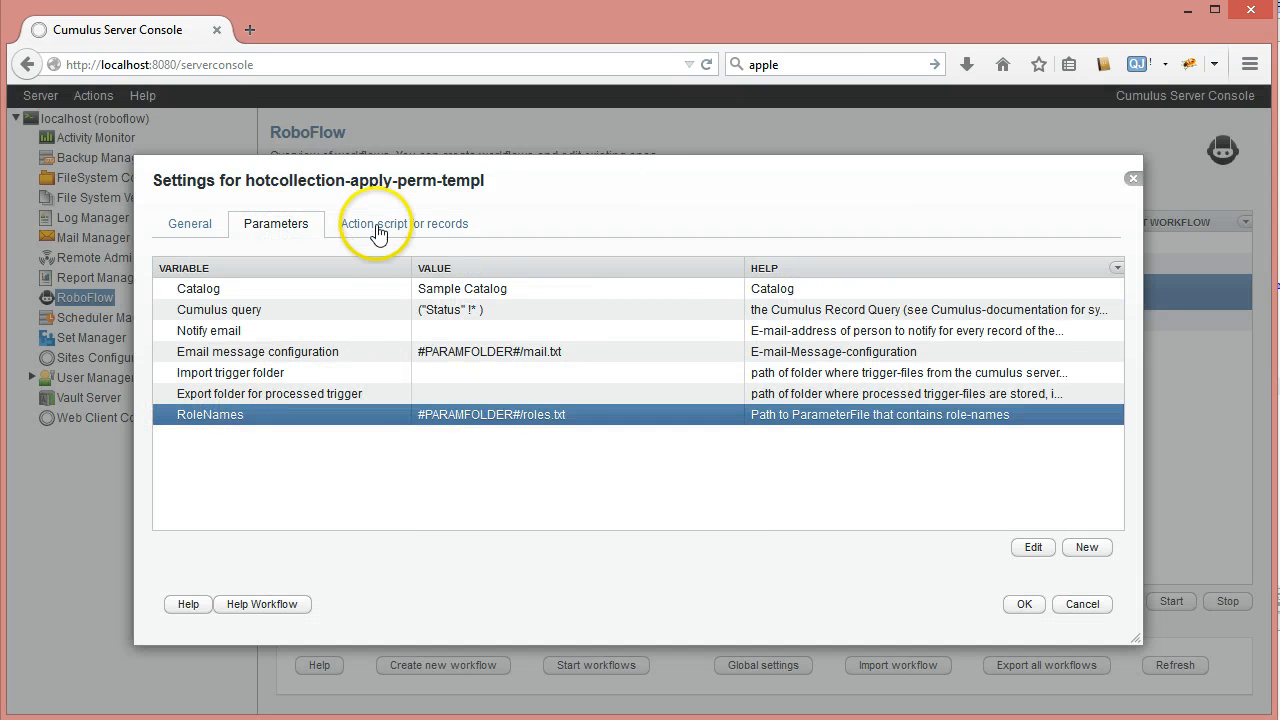
click(420, 226)
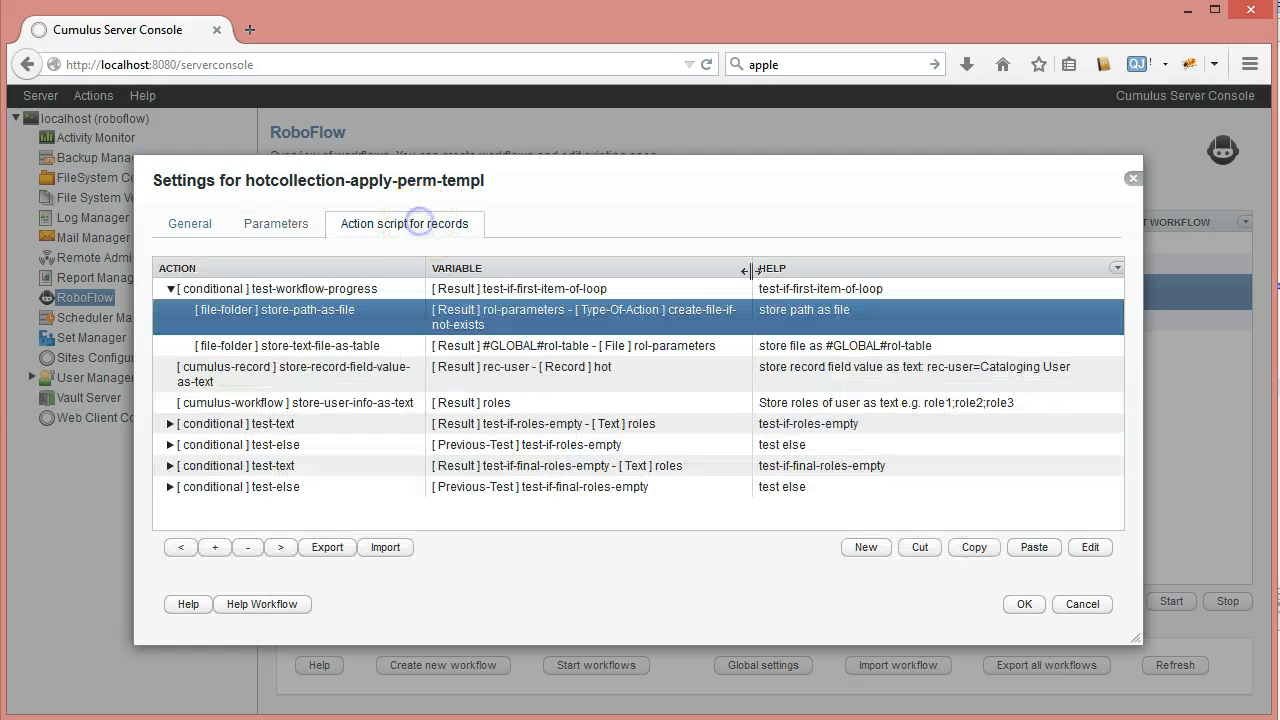
double_click(384, 318)
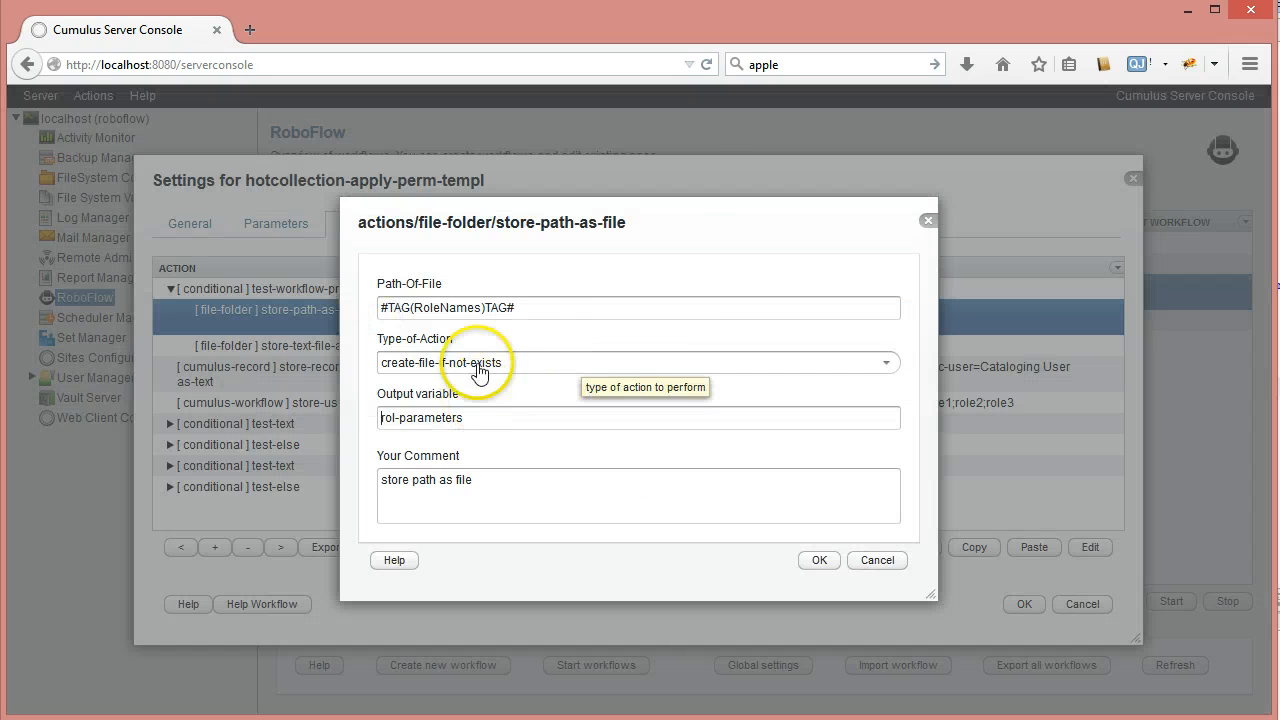
click(879, 561)
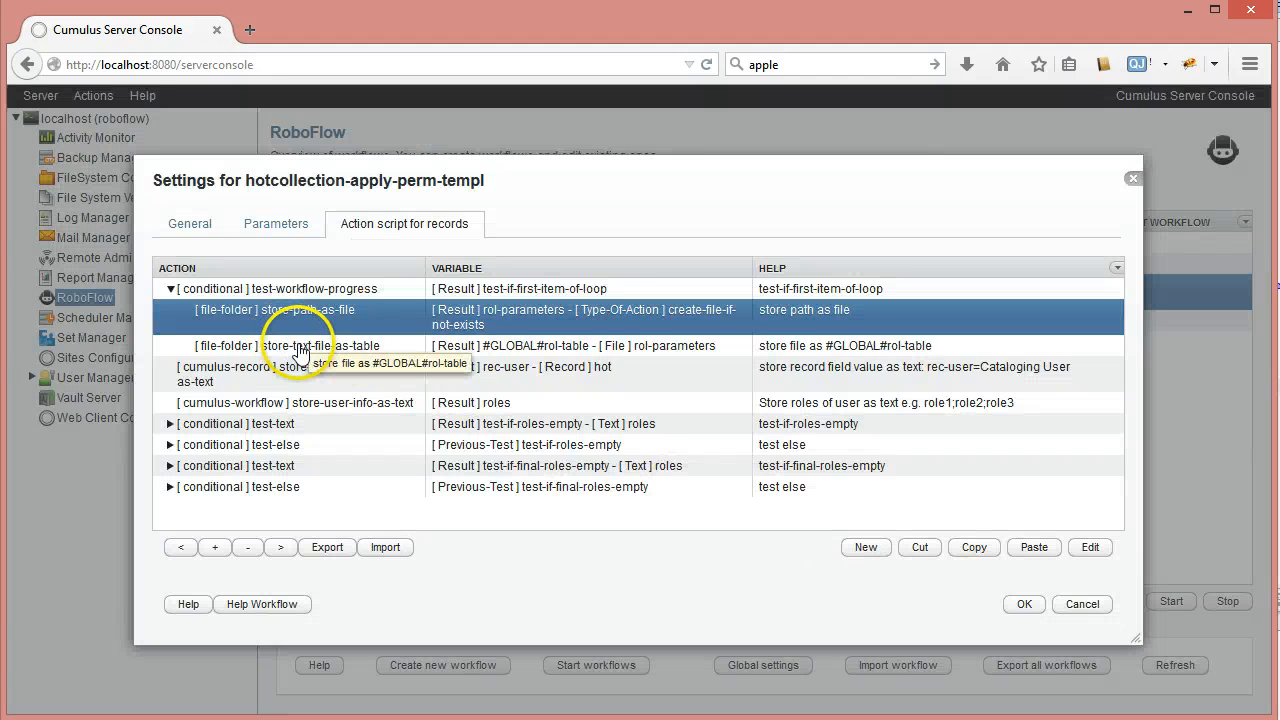
click(354, 348)
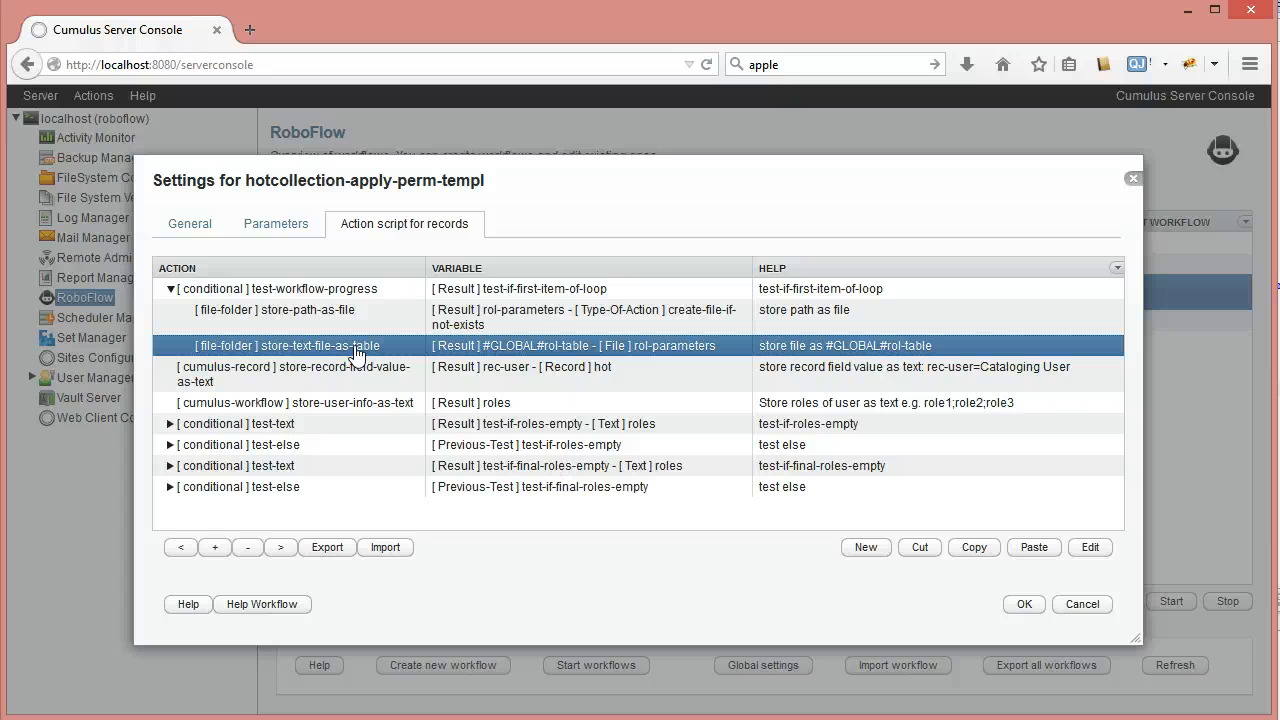
Open the store-text-file-as-table action and inspect its #GLOBAL#rol-table output variable
double_click(354, 348)
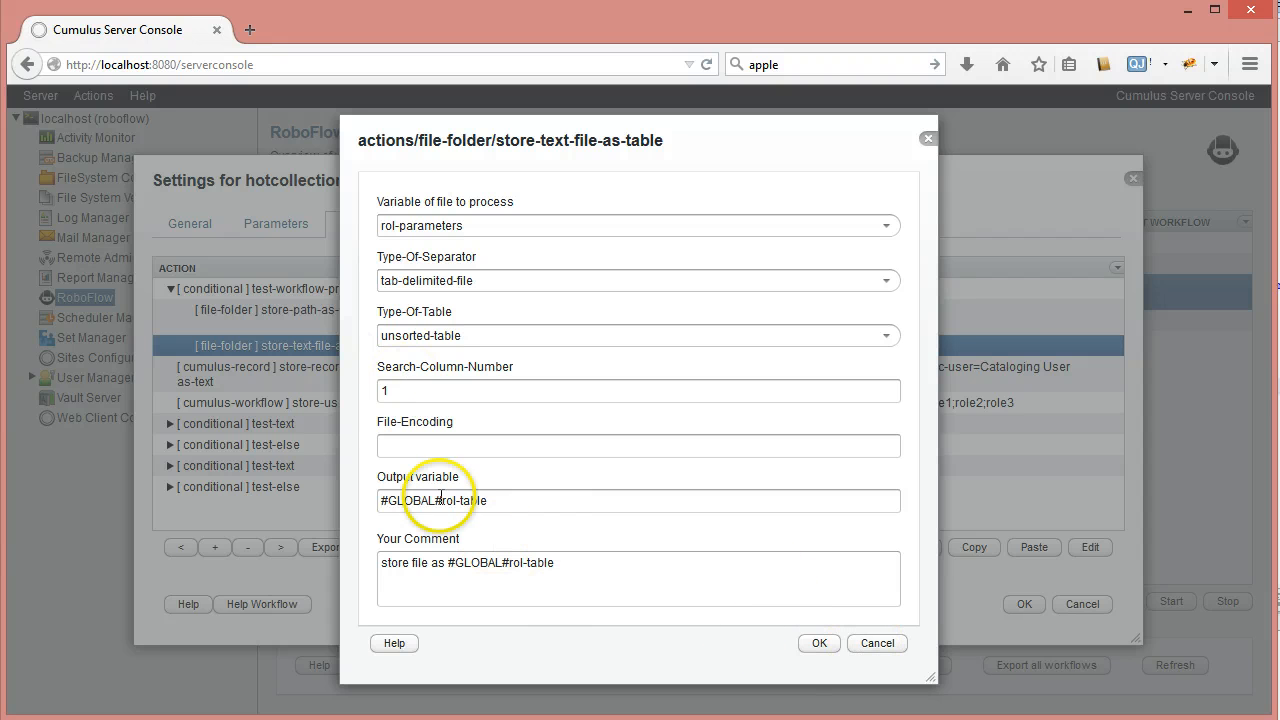
click(505, 658)
drag(381, 500, 491, 500)
click(495, 500)
drag(378, 500, 465, 502)
click(516, 503)
click(441, 503)
click(868, 648)
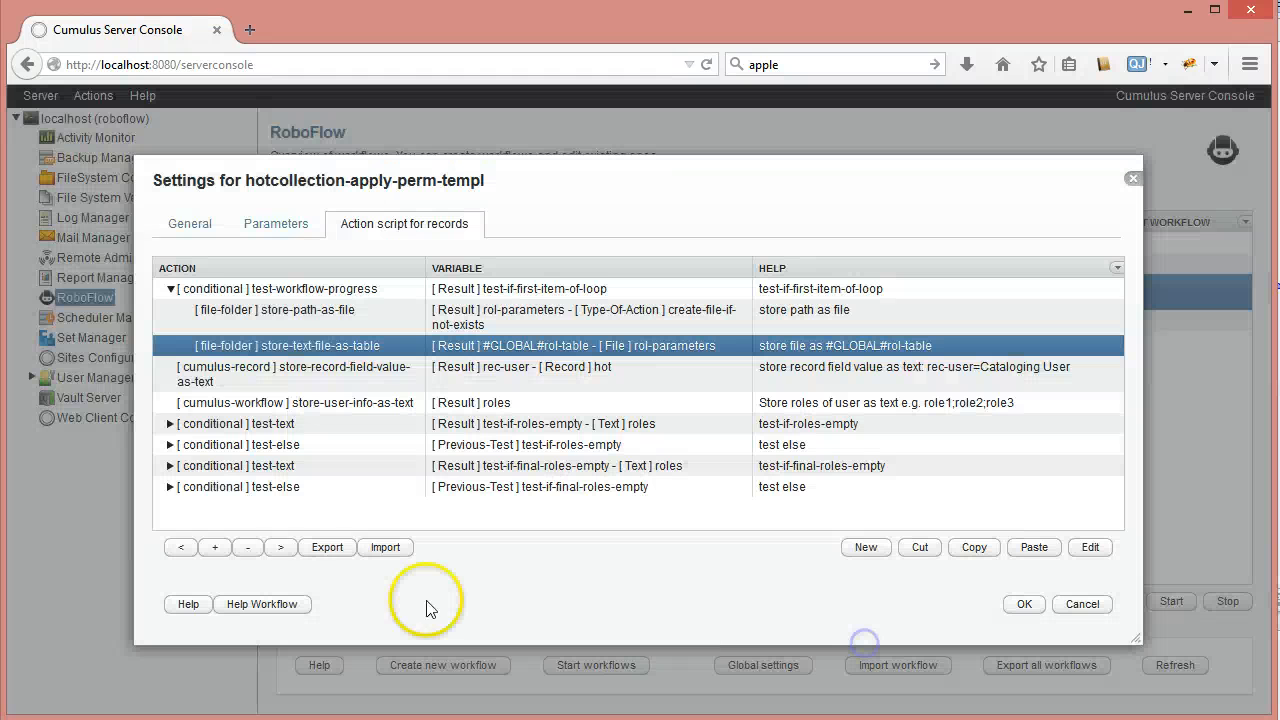
click(172, 293)
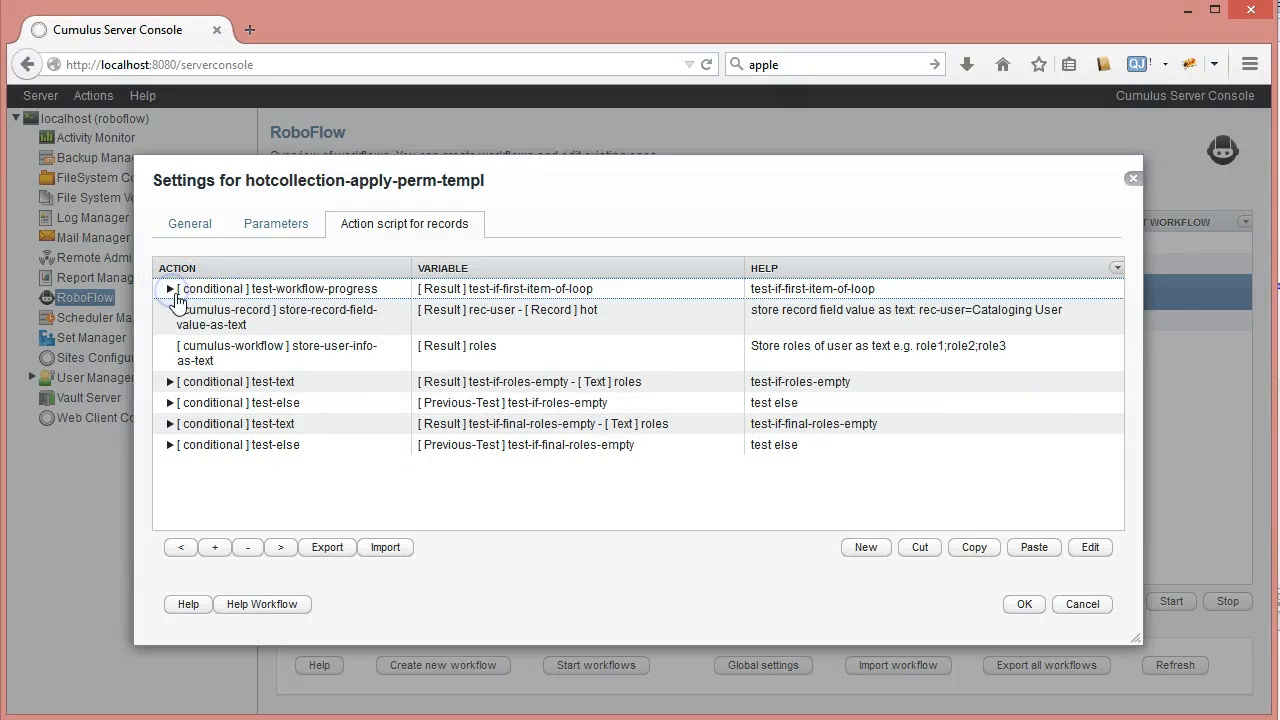
click(364, 291)
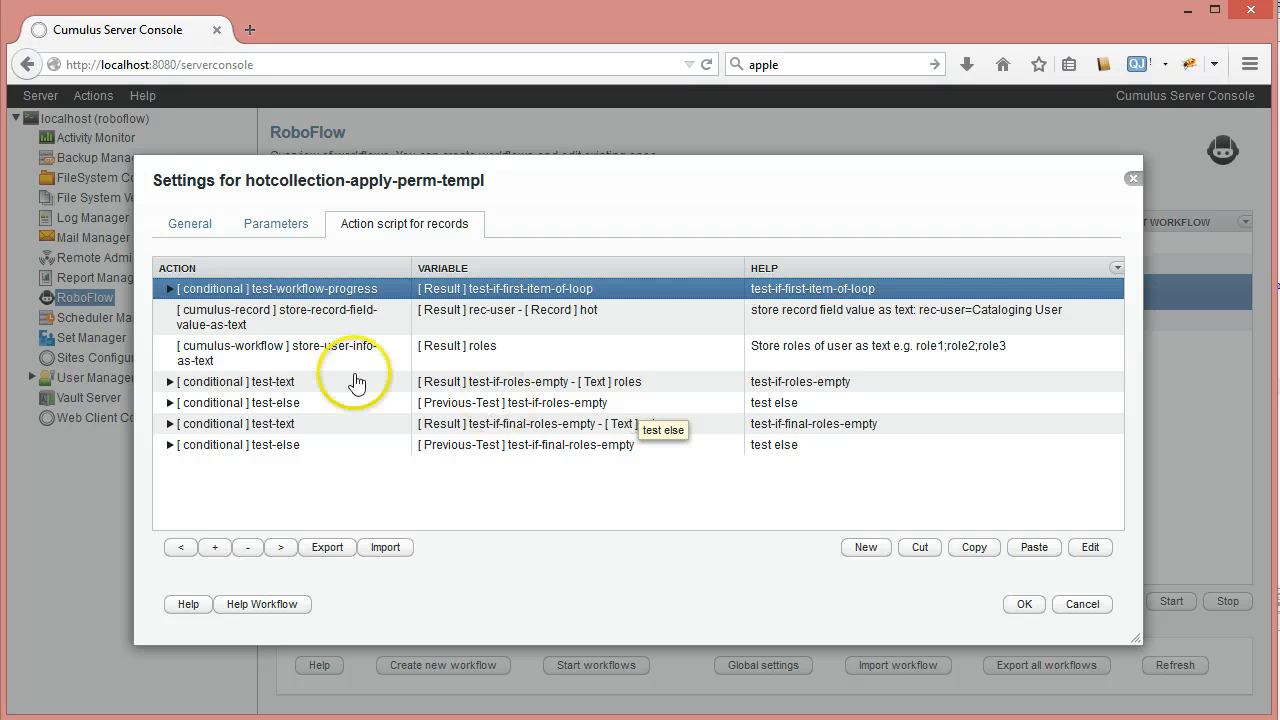
click(300, 321)
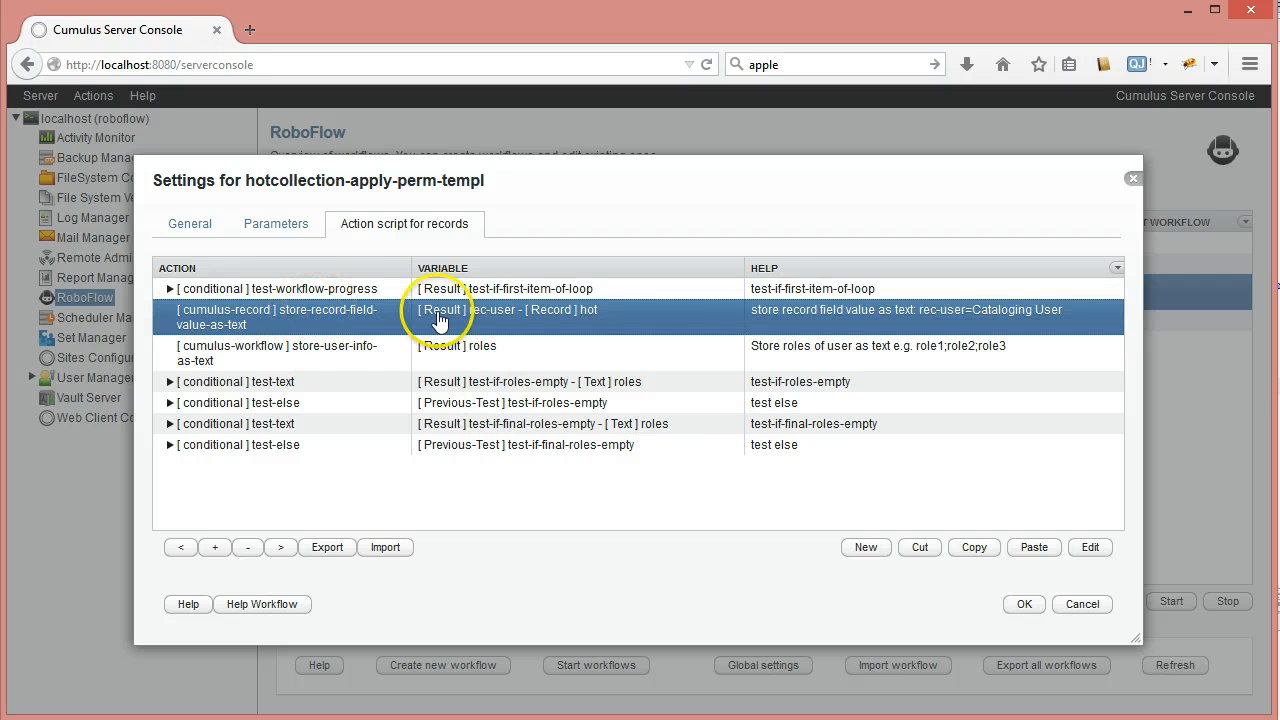
double_click(335, 302)
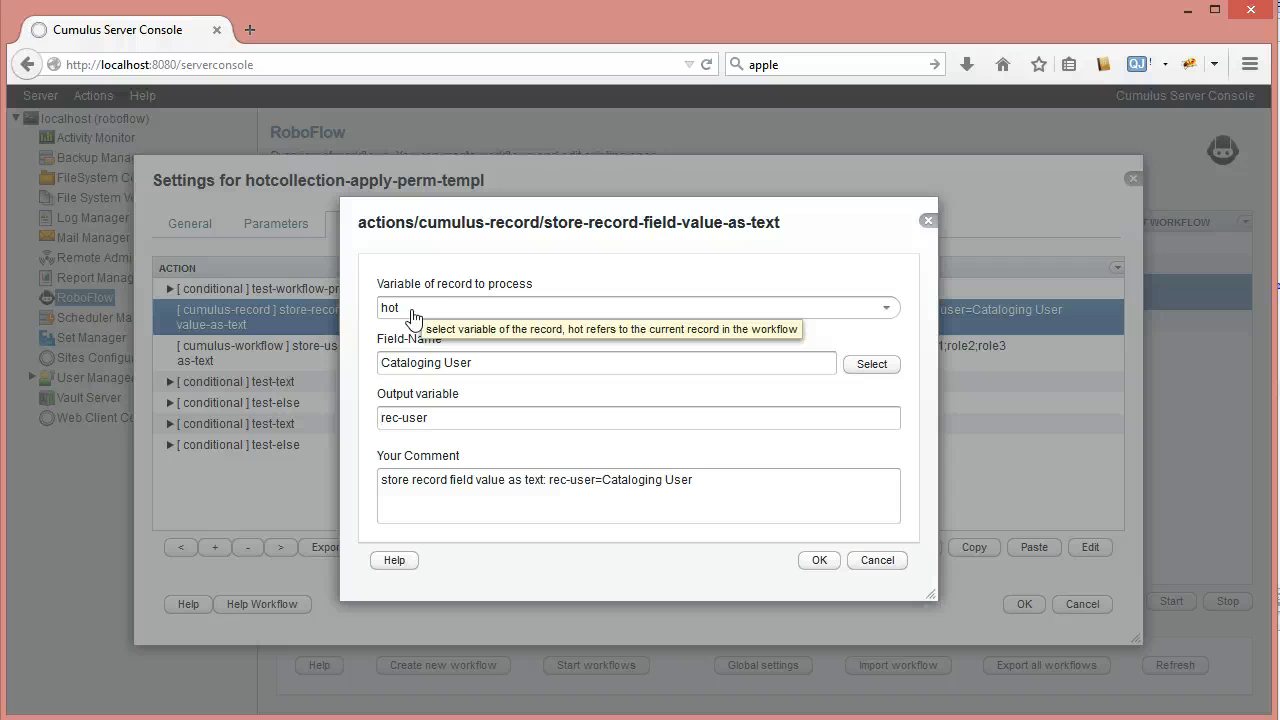
click(382, 365)
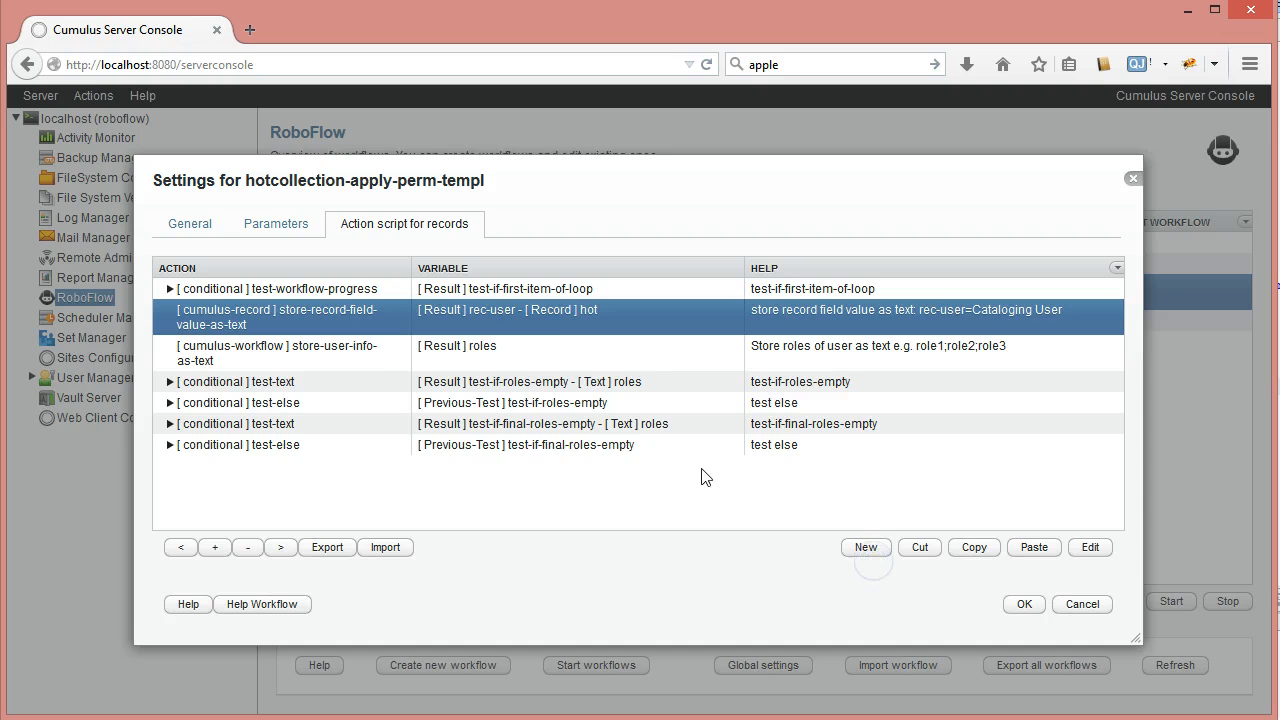
click(357, 348)
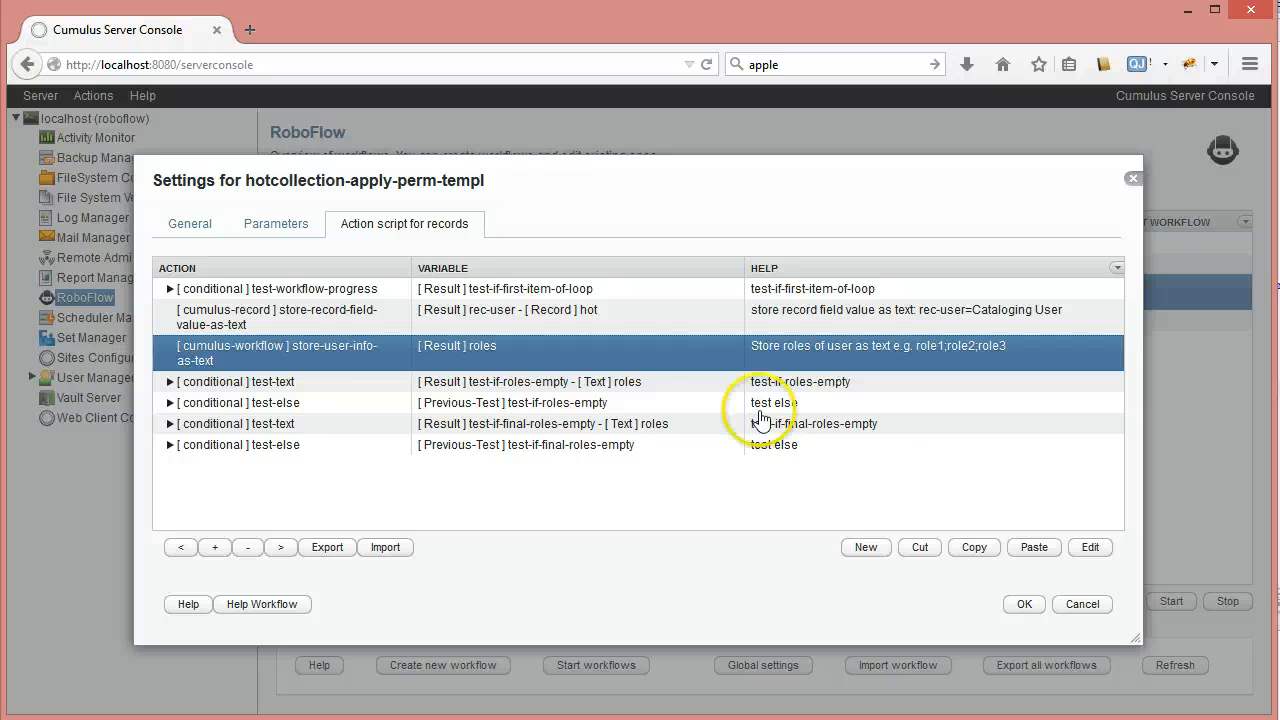
double_click(381, 357)
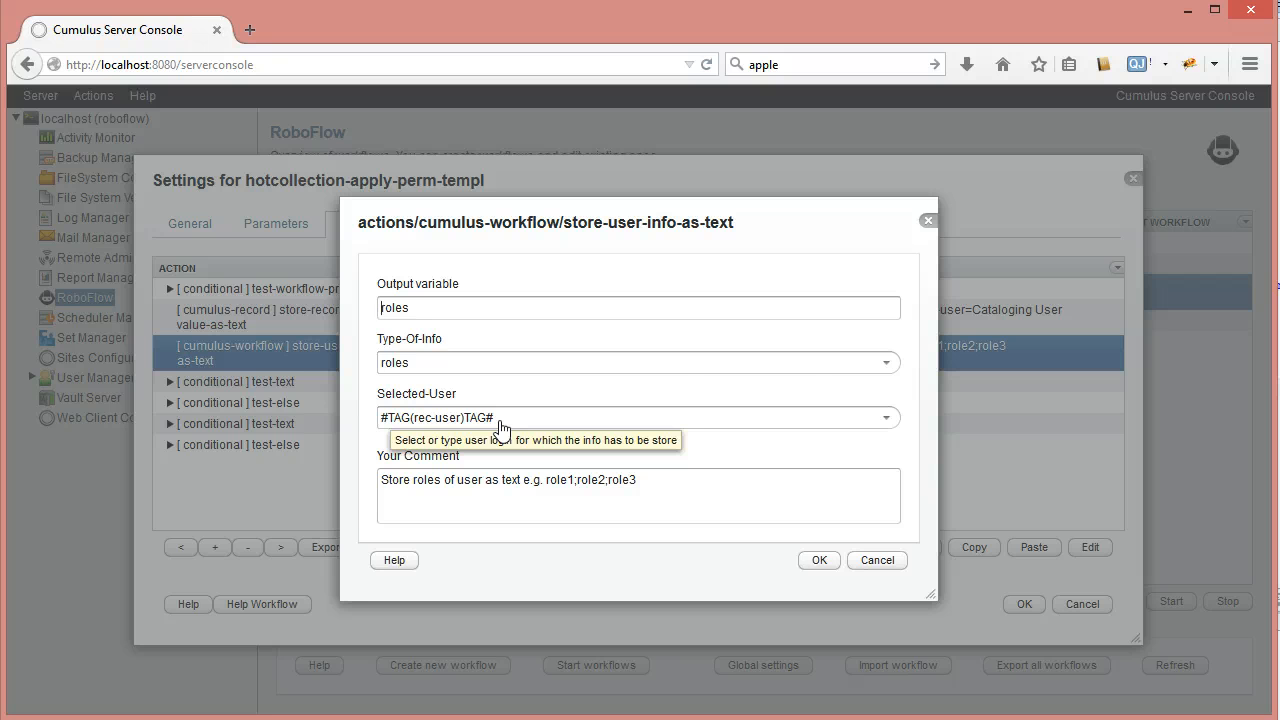
click(886, 363)
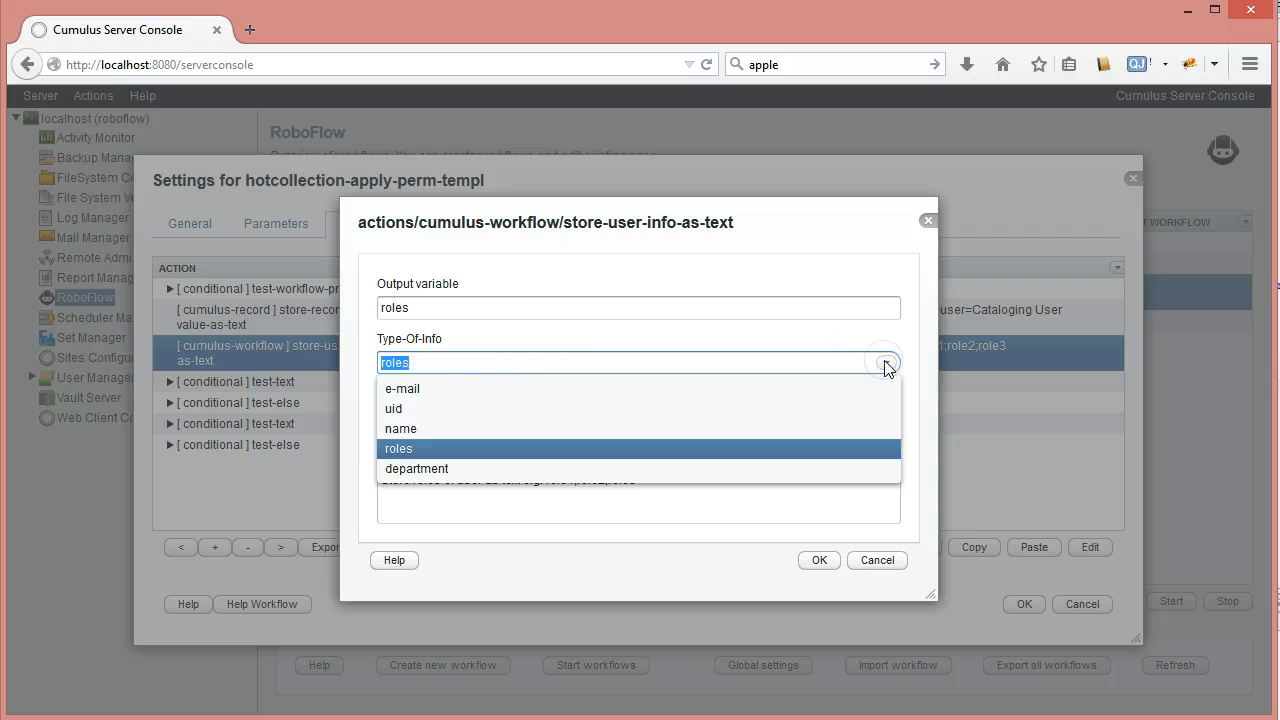
click(406, 452)
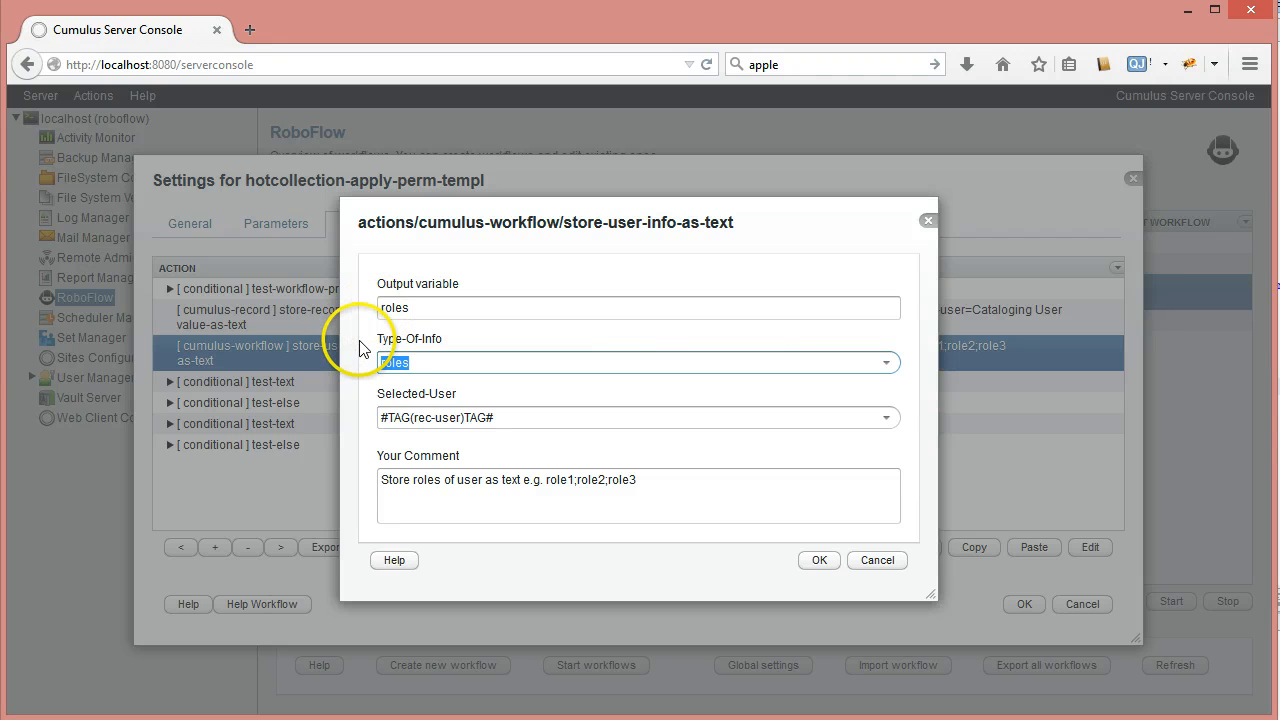
click(572, 481)
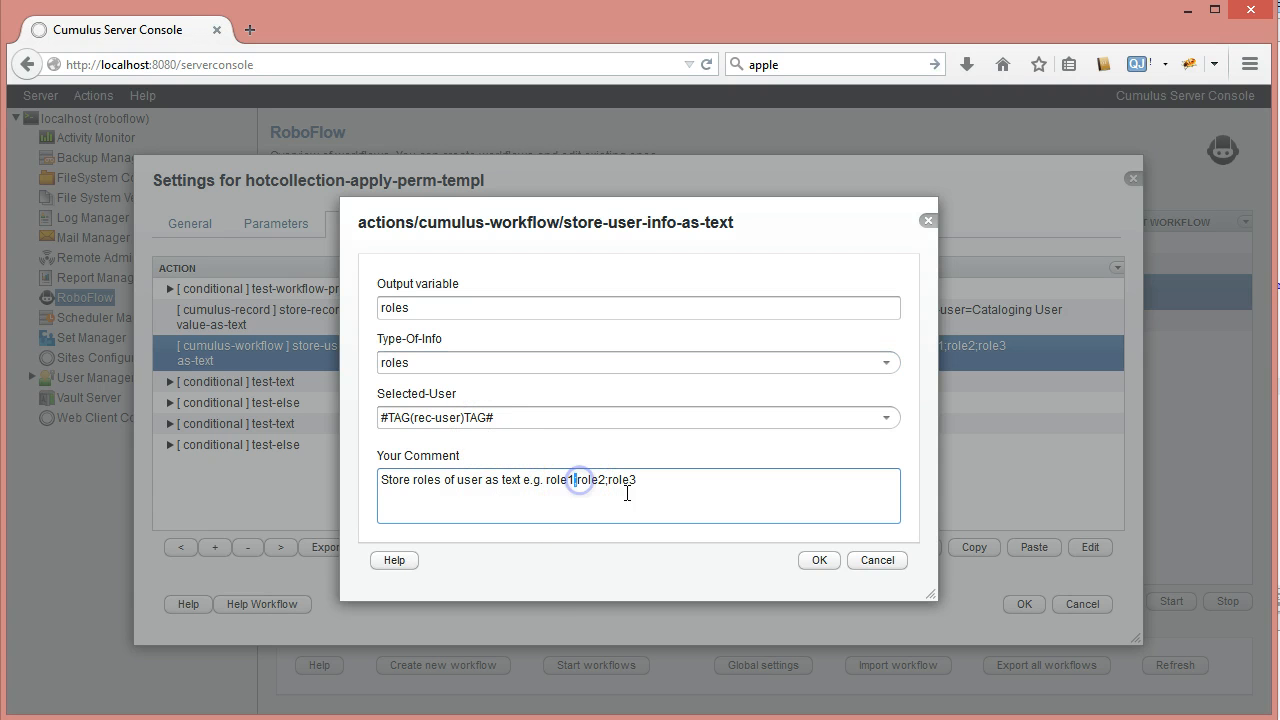
click(874, 562)
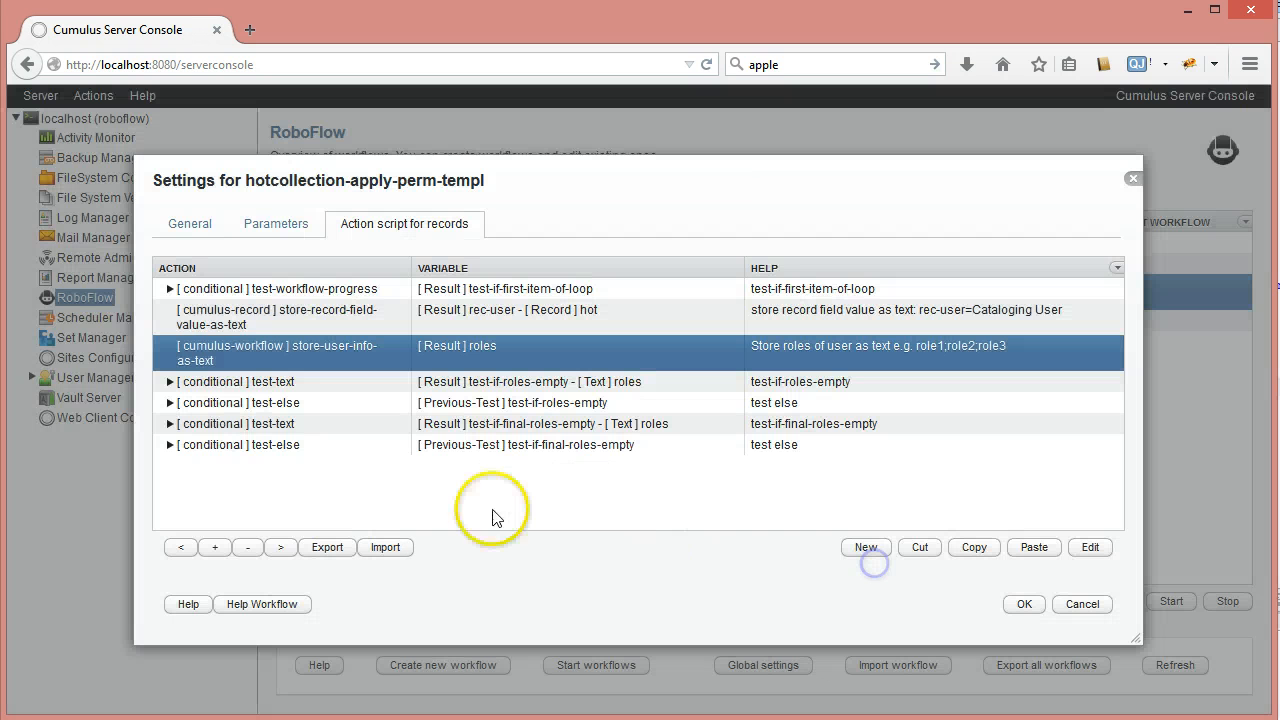
Expand the test-text condition and select its nested store-ldap-info-as-table action
click(265, 384)
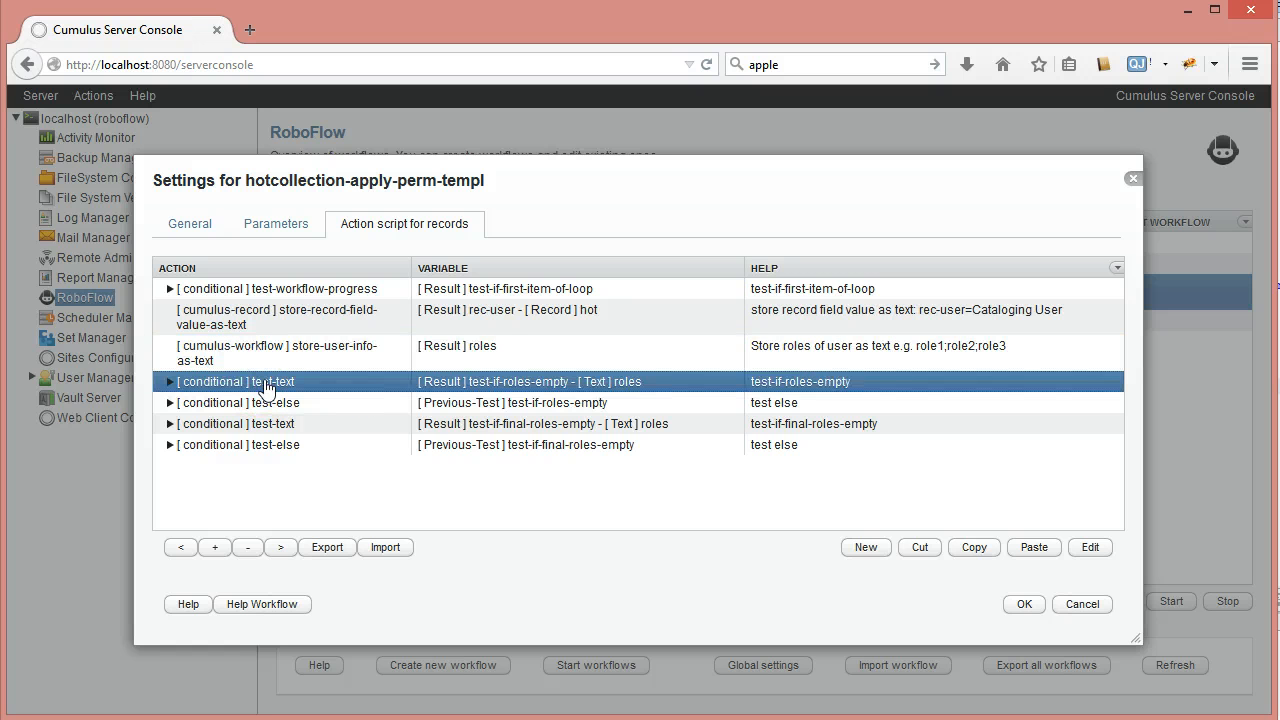
click(512, 364)
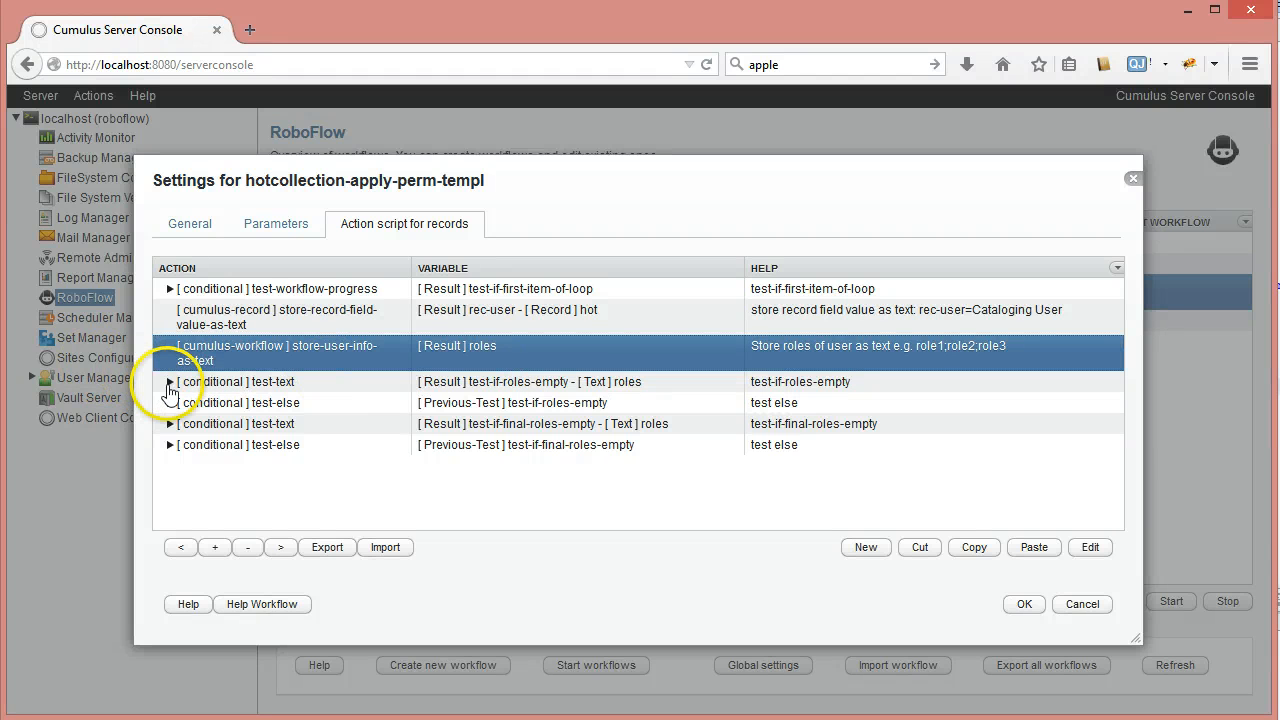
click(170, 382)
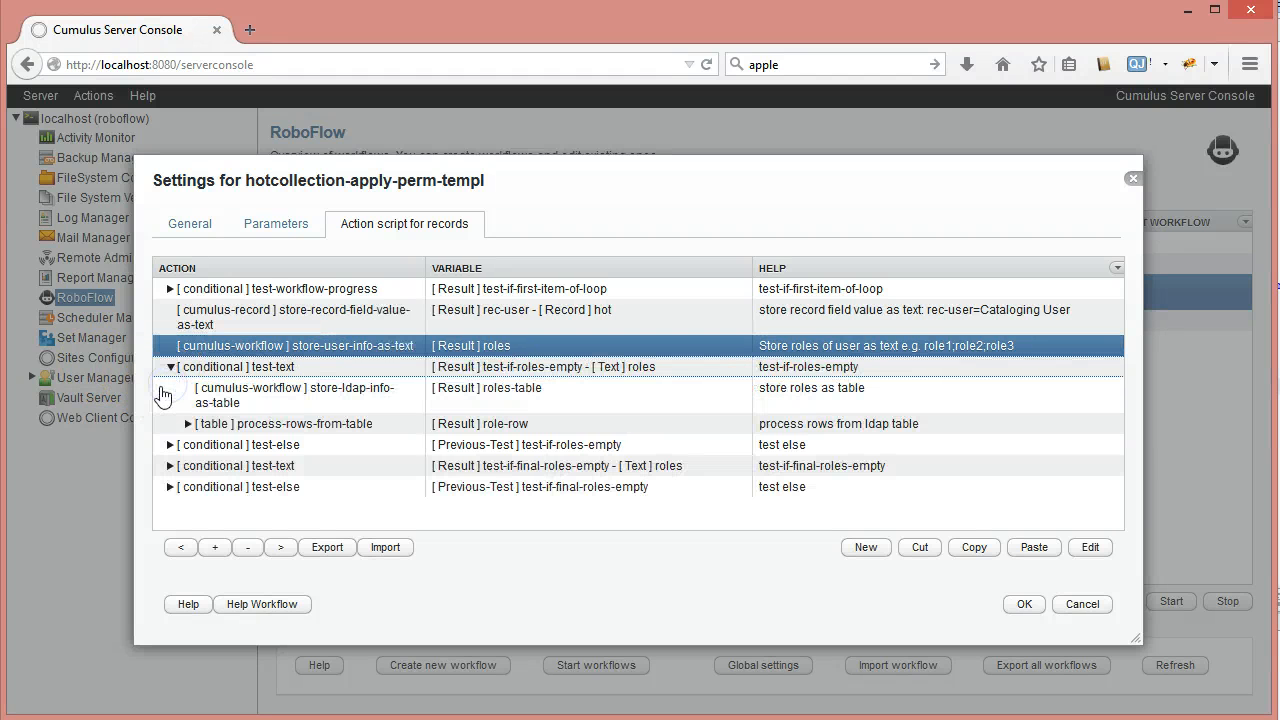
click(295, 399)
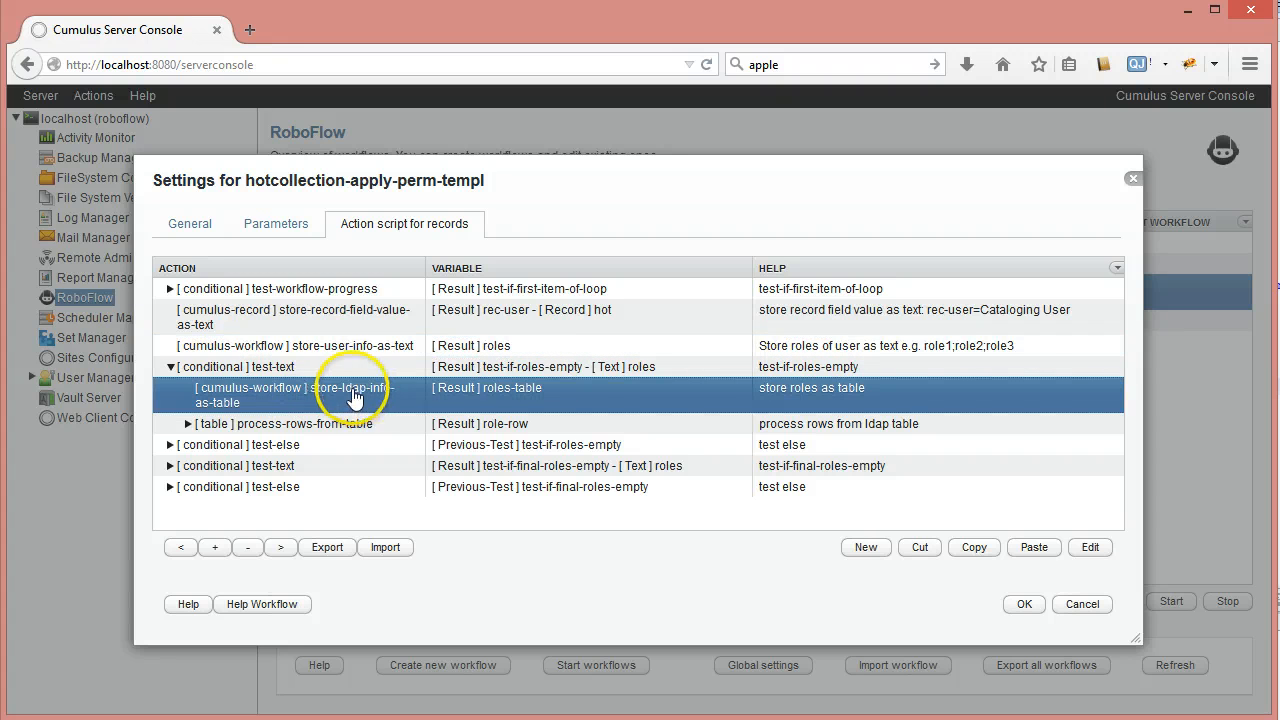
click(527, 393)
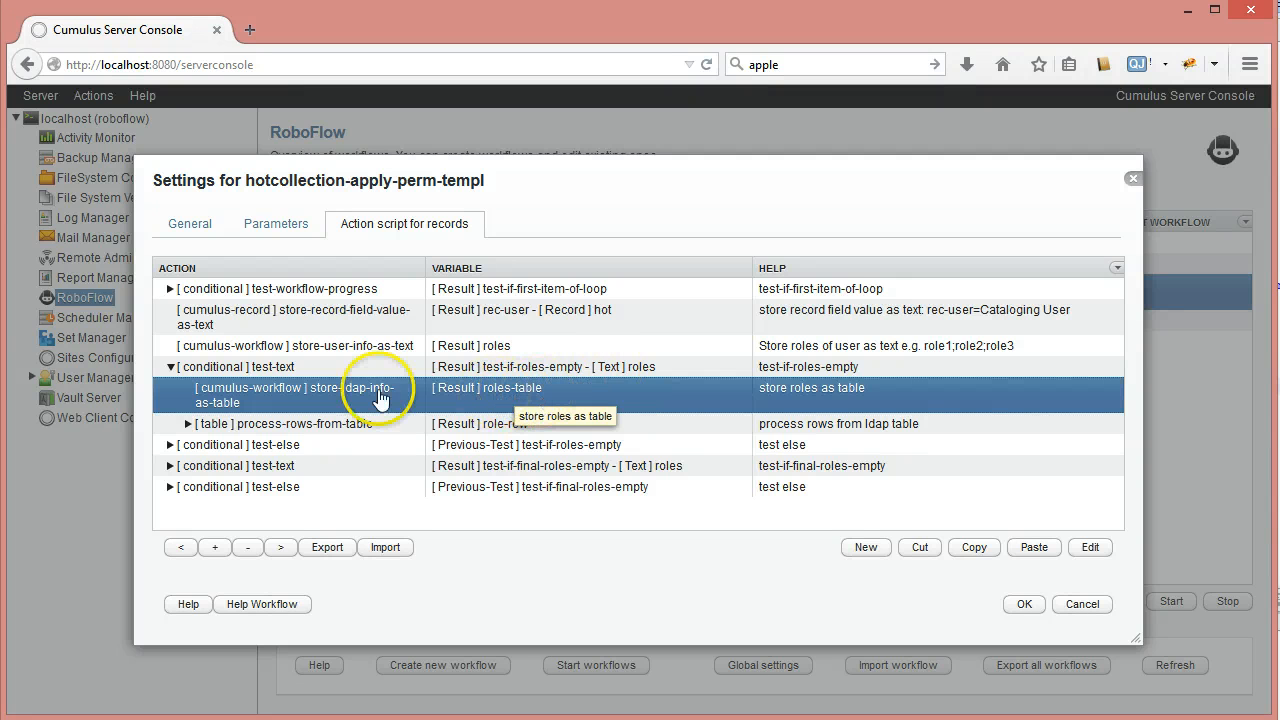
Open the store-ldap-info-as-table settings and select its LDAP-Search value #TAG(rec-user)TAG#
double_click(310, 396)
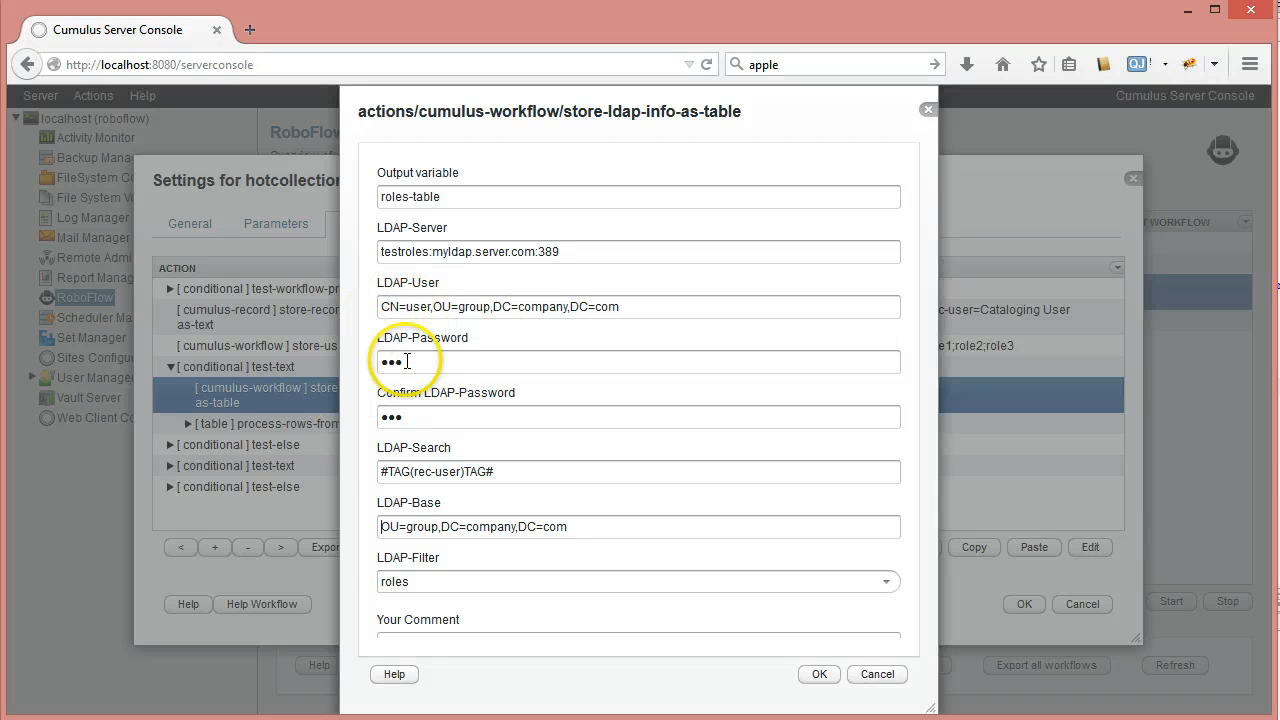
click(375, 452)
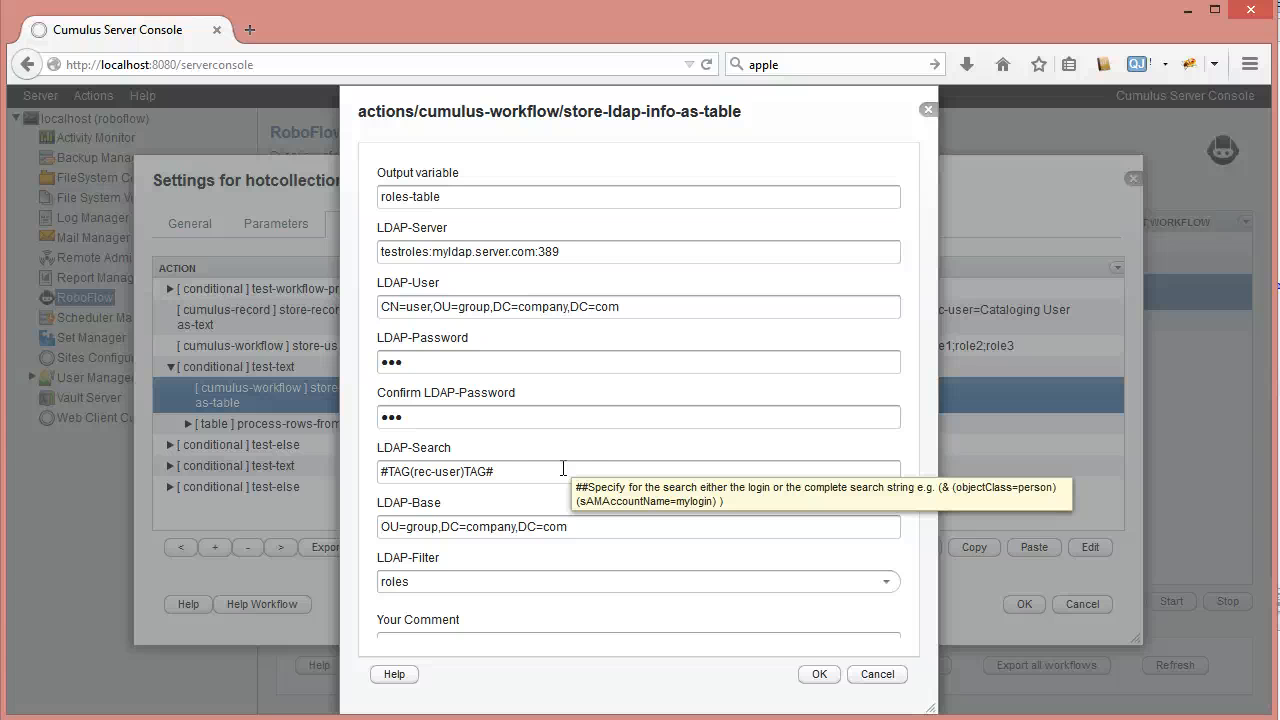
drag(531, 471, 368, 474)
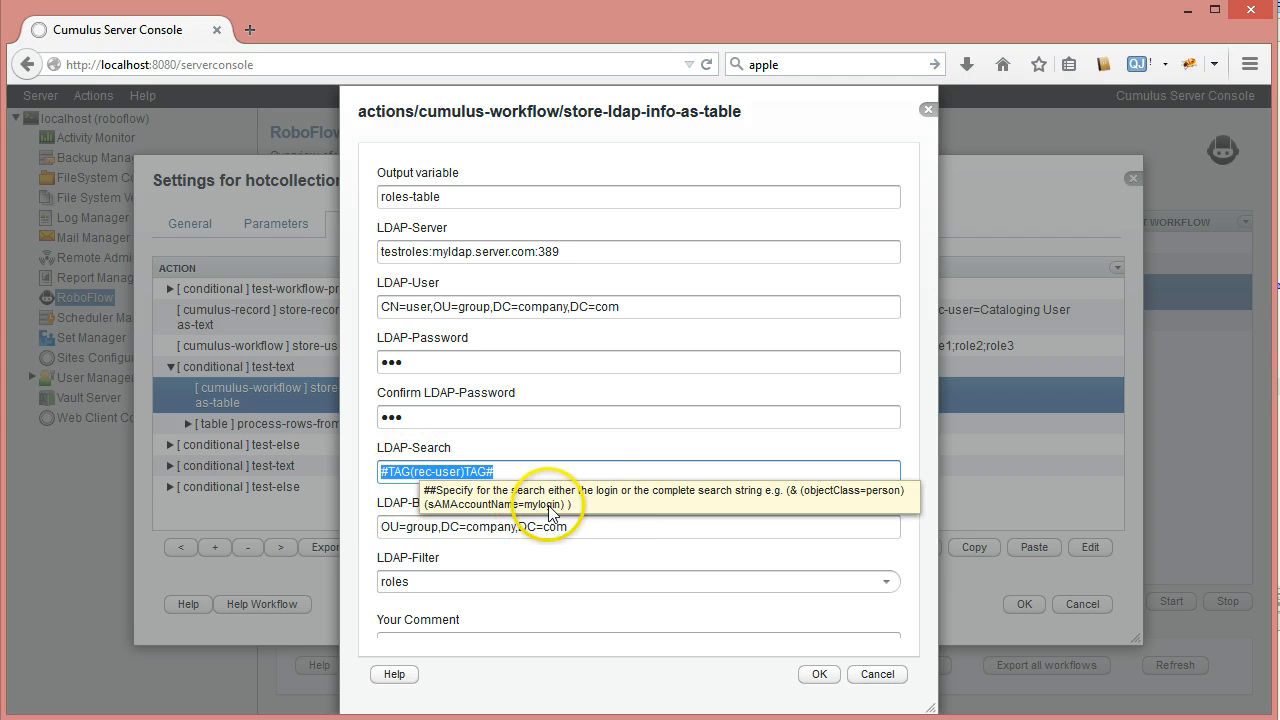
Review the LDAP-Filter options, leave it on roles, and cancel the LDAP settings
click(368, 485)
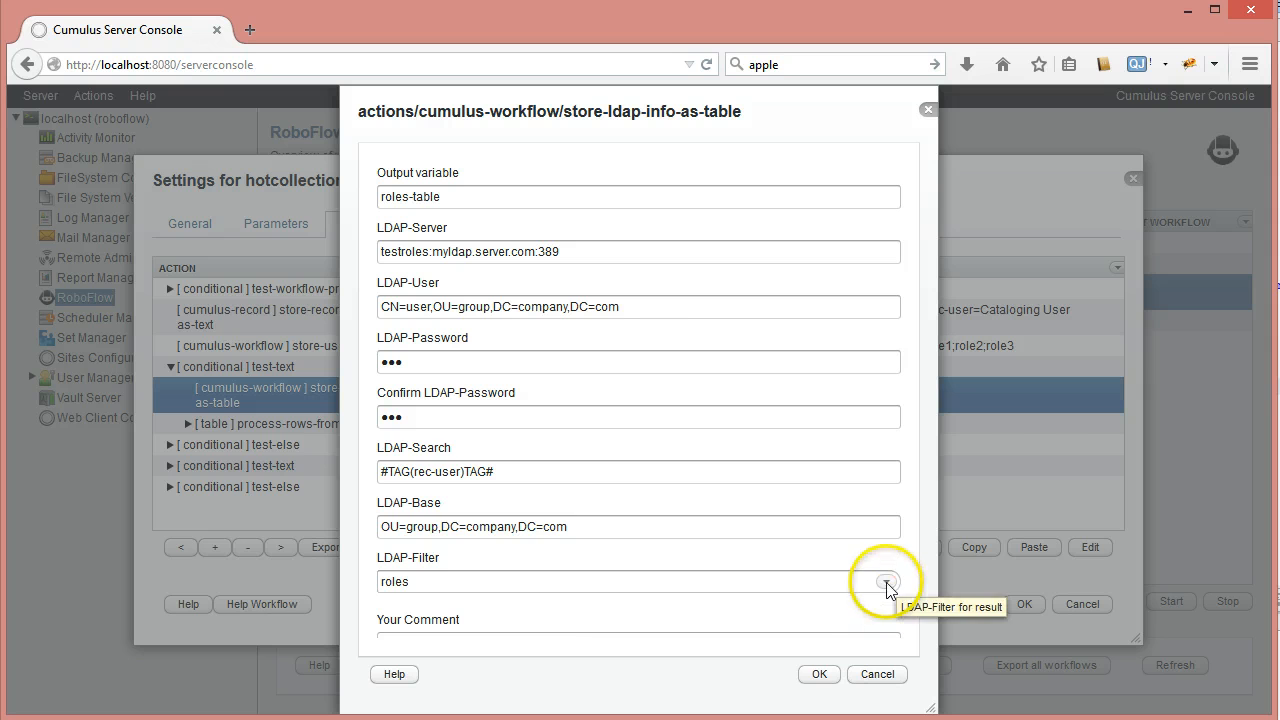
click(886, 582)
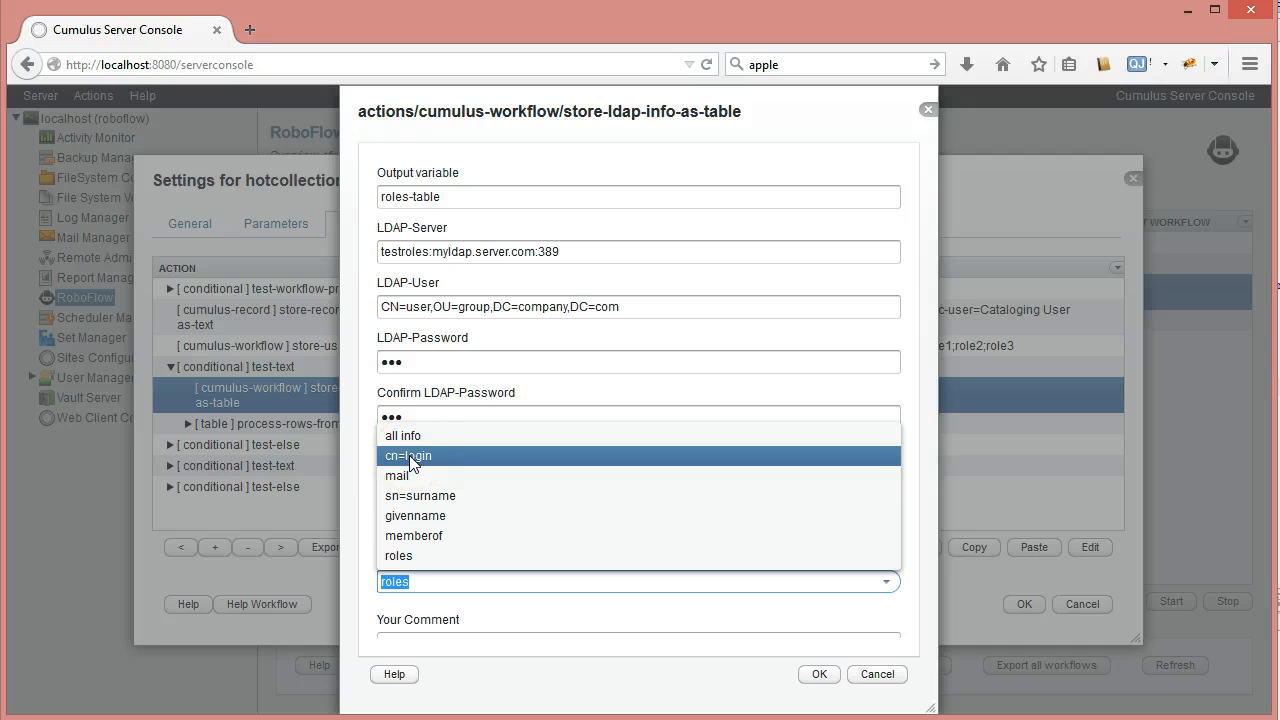
click(425, 539)
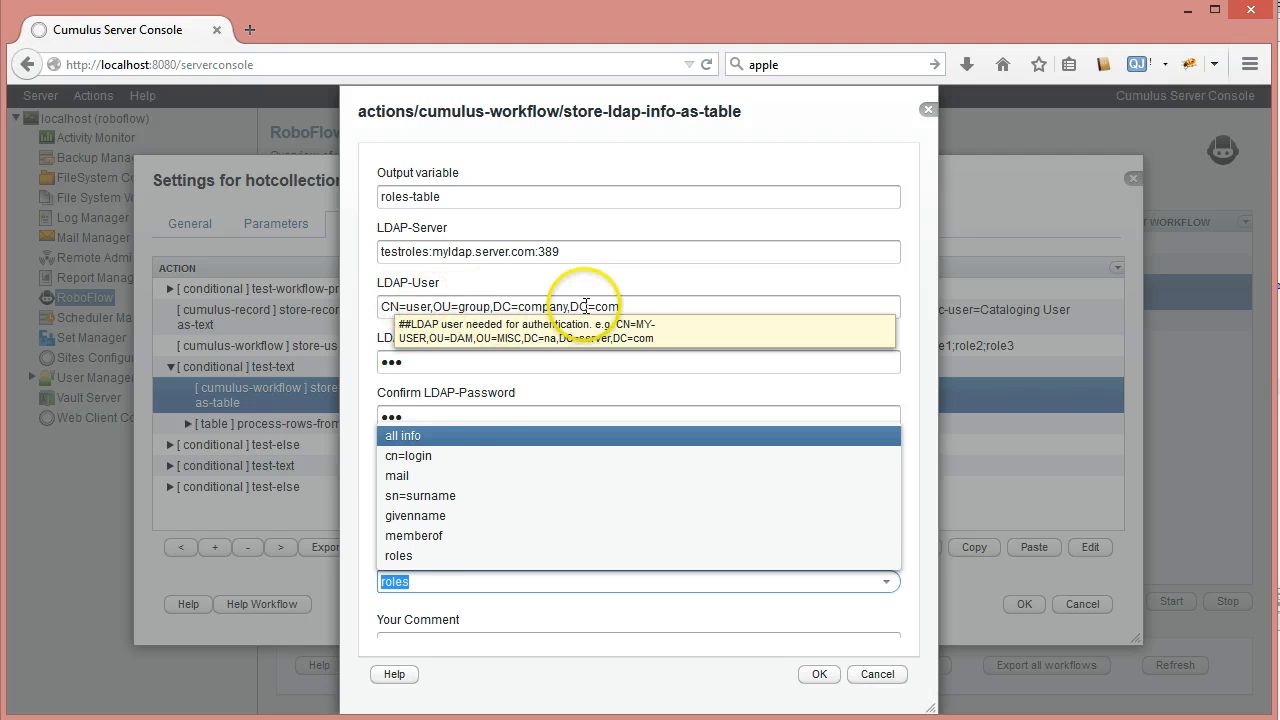
click(418, 592)
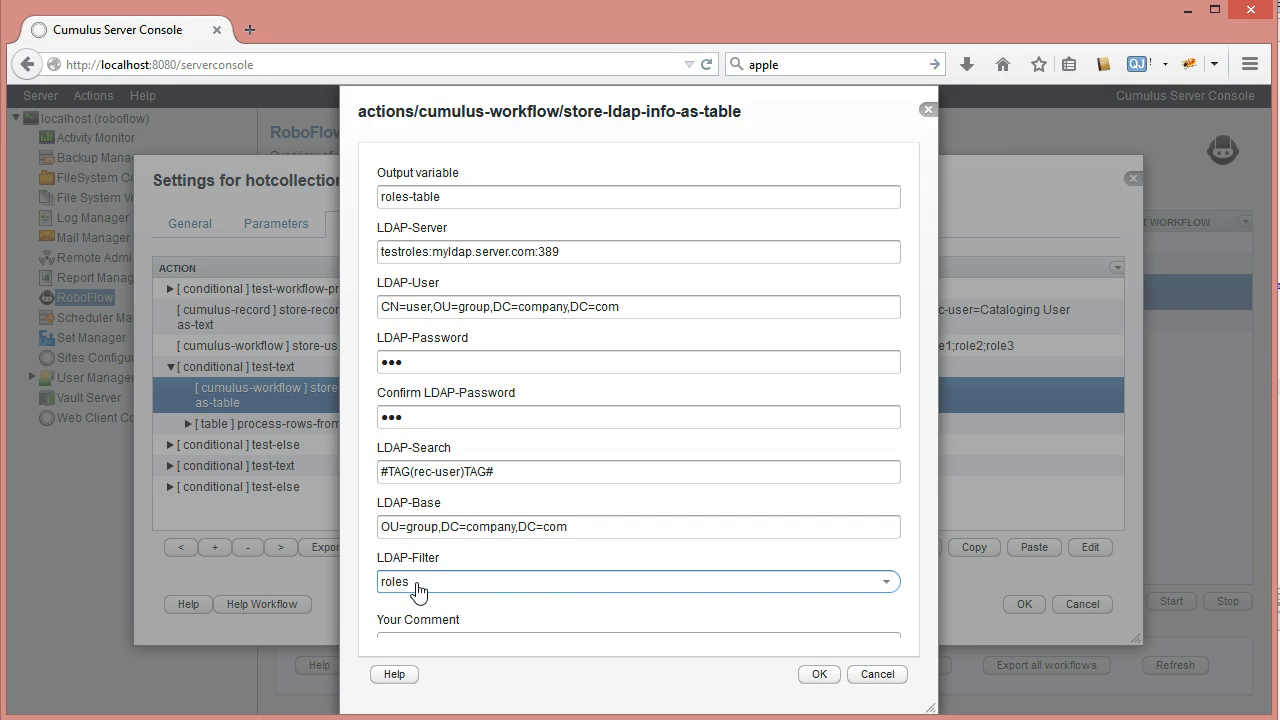
click(857, 674)
Expand process-rows-from-table to show its store-column-from-row-as-text step storing column 1 as roles
click(343, 425)
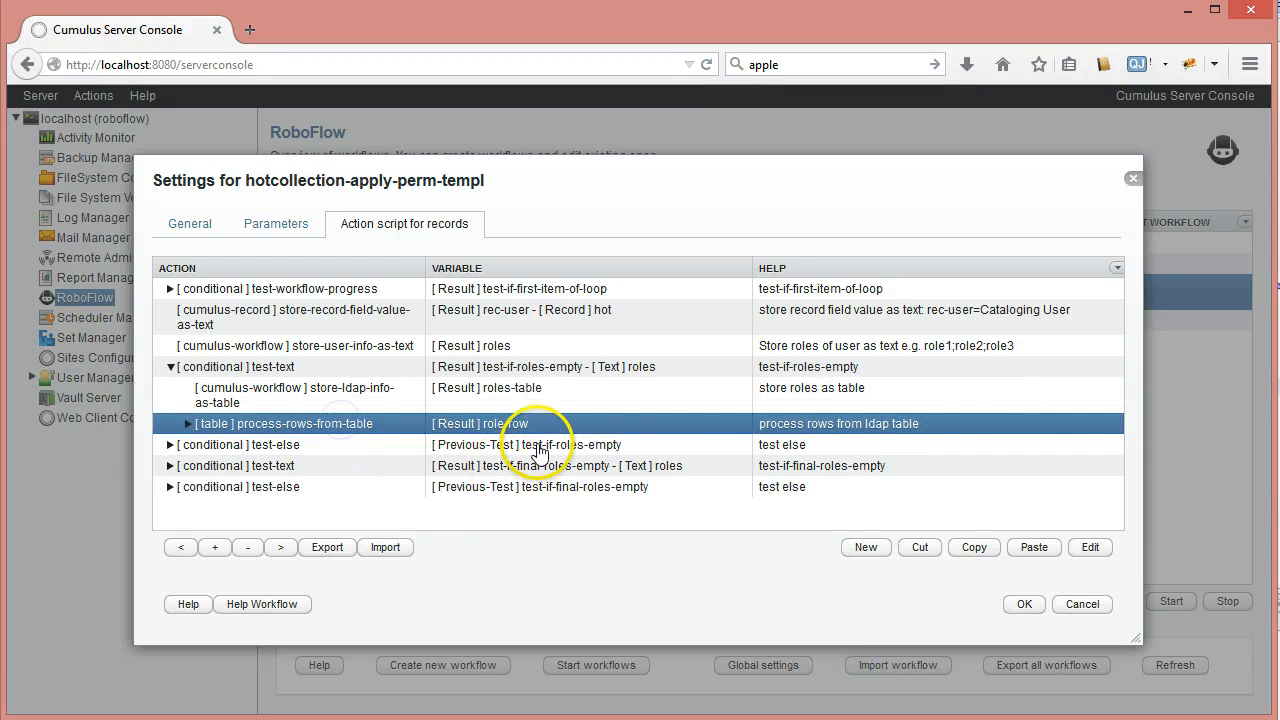
click(188, 424)
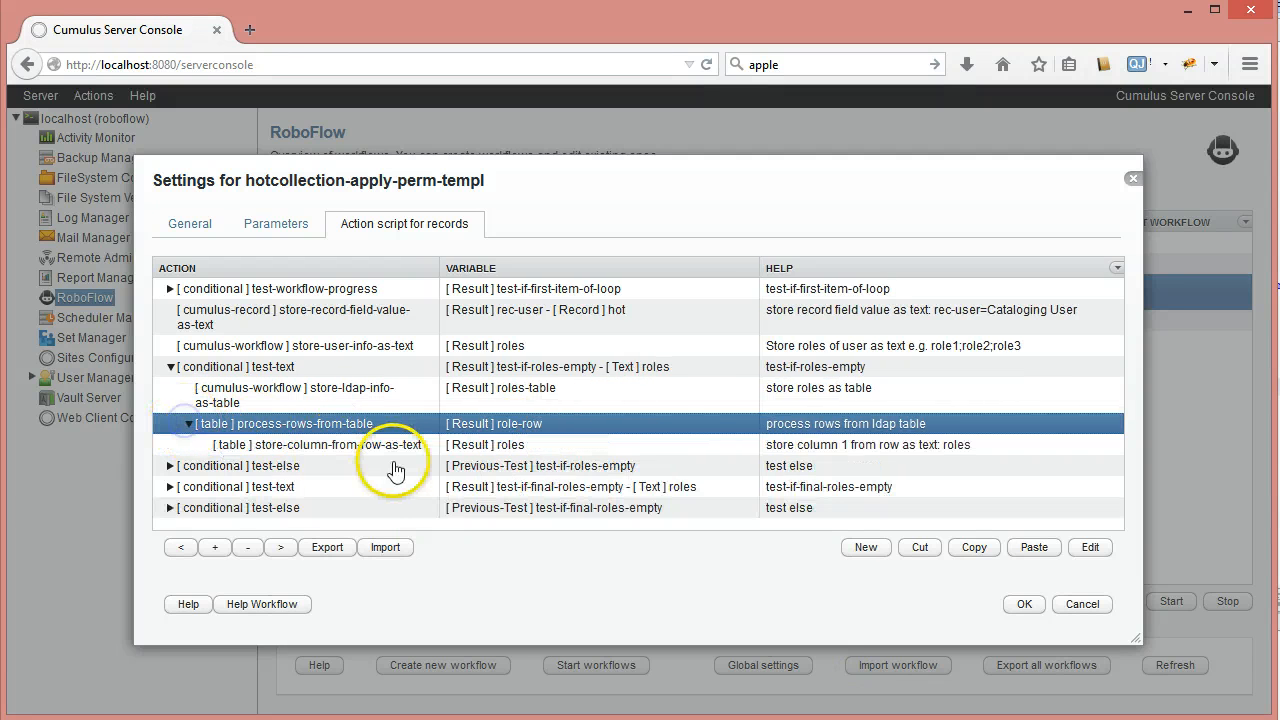
click(377, 450)
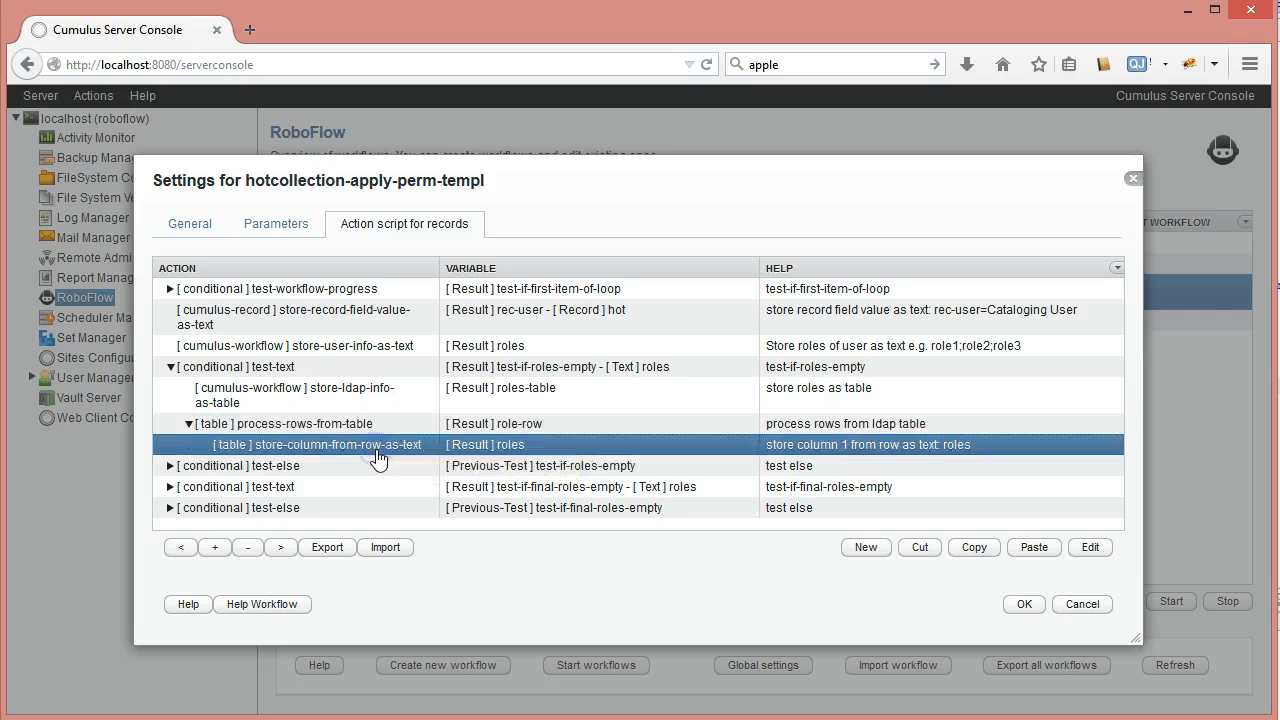
click(288, 424)
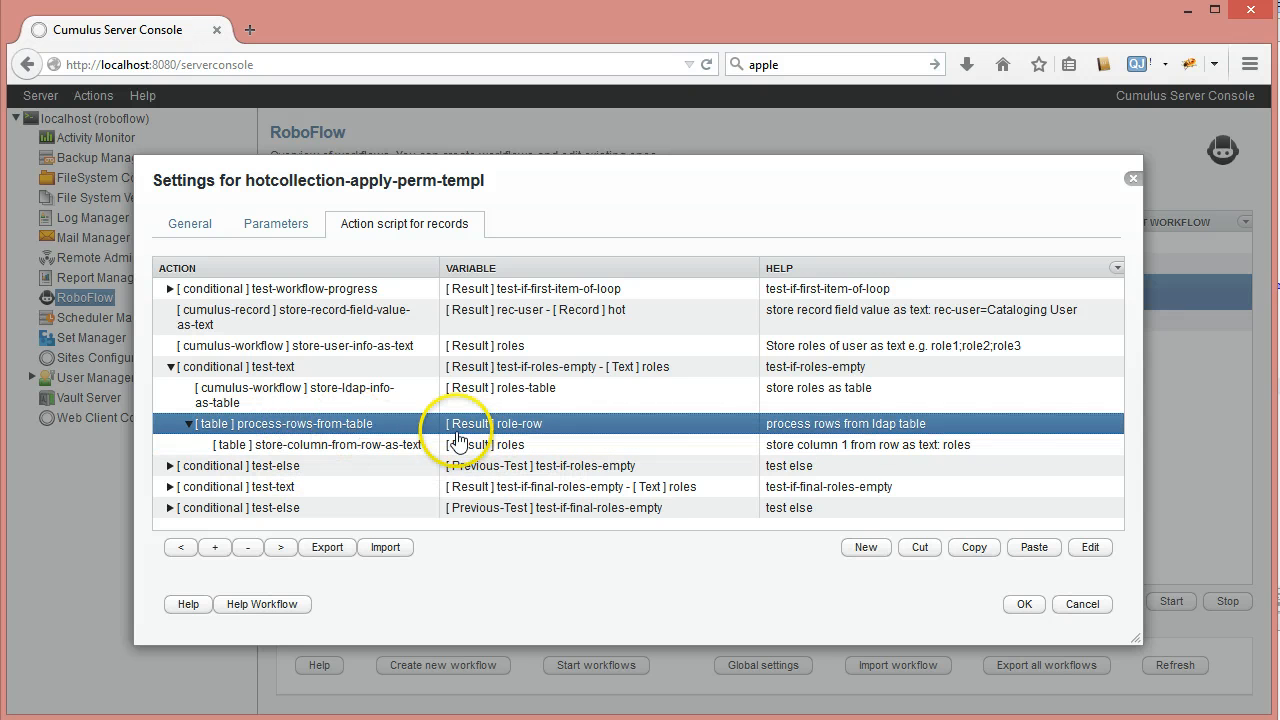
click(634, 449)
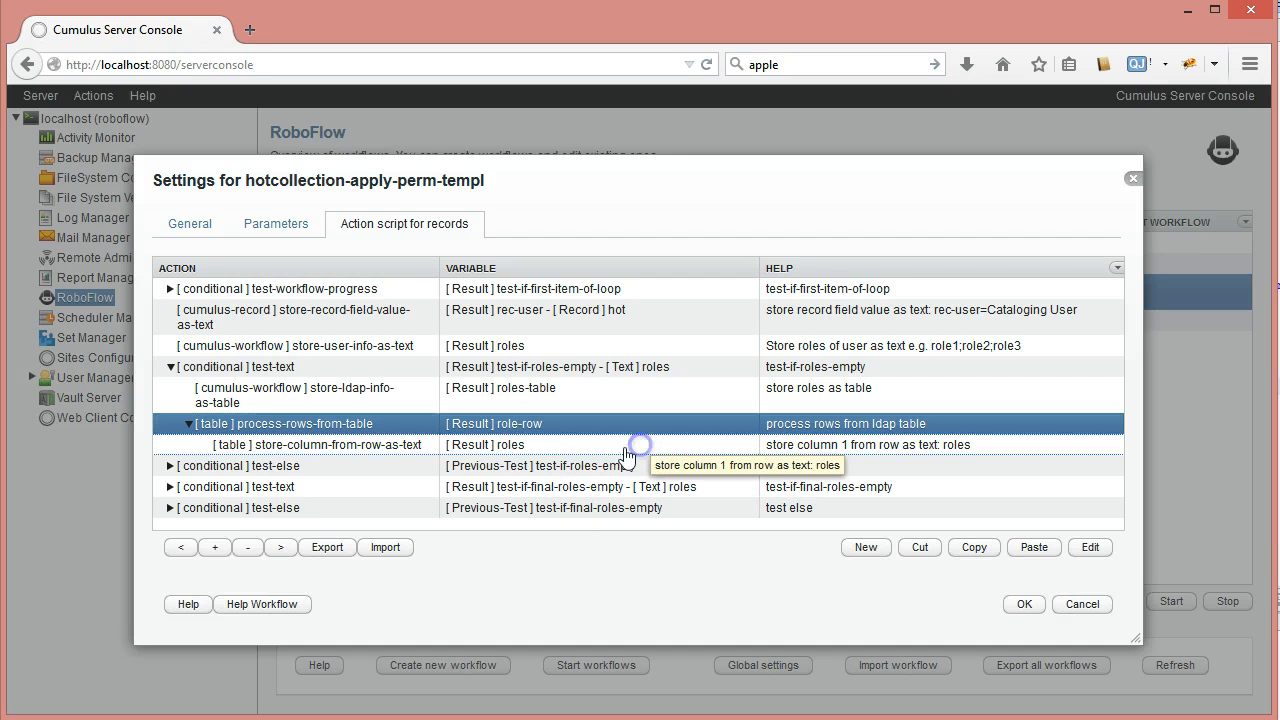
double_click(381, 445)
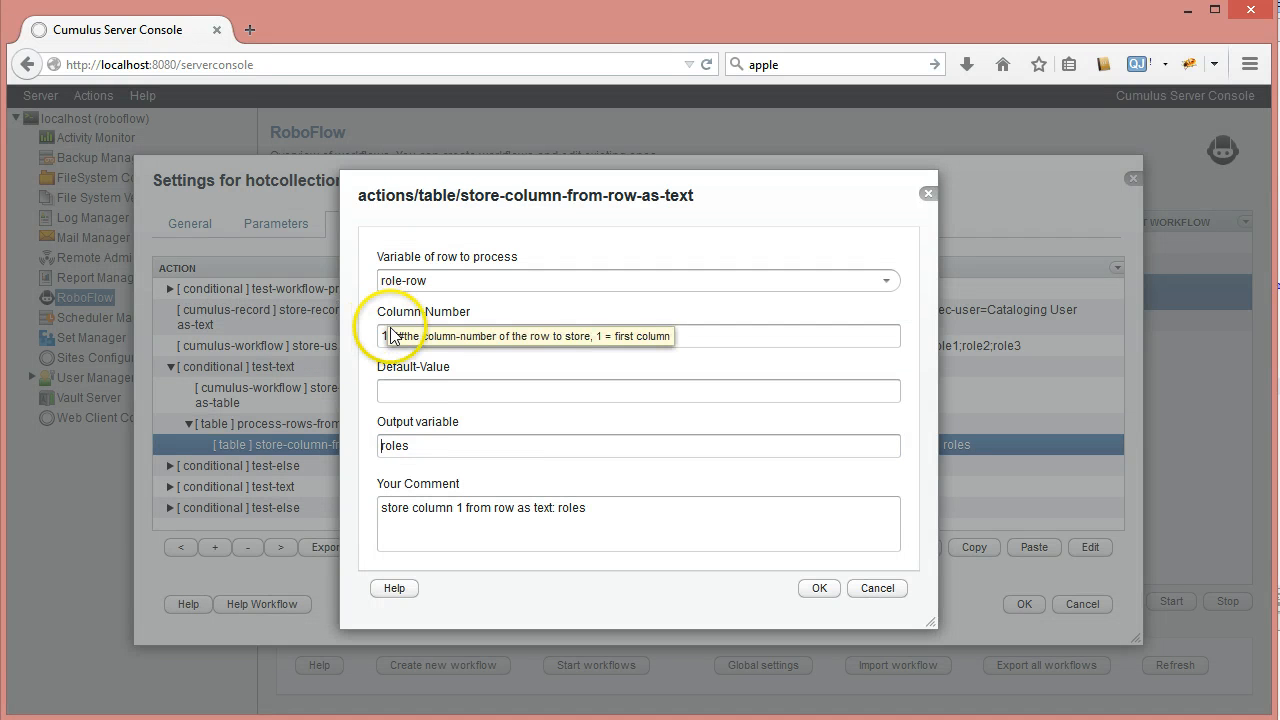
click(425, 441)
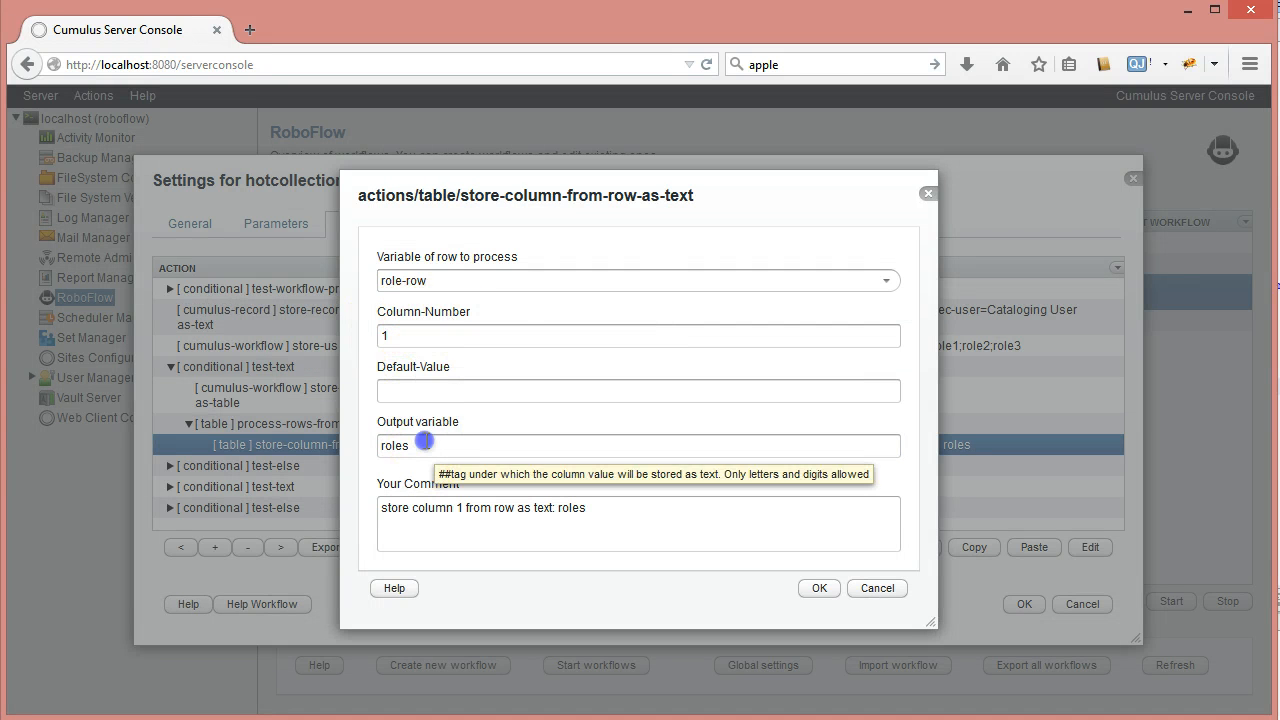
drag(425, 441, 341, 428)
click(341, 426)
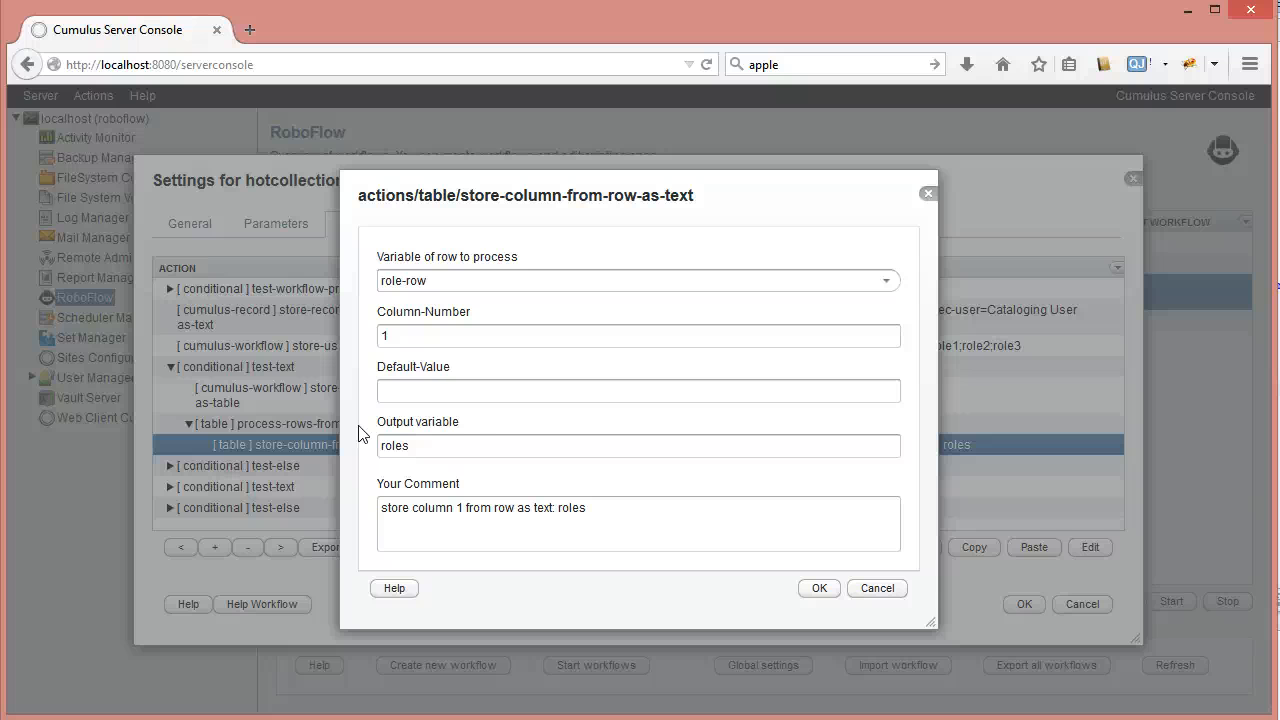
click(886, 596)
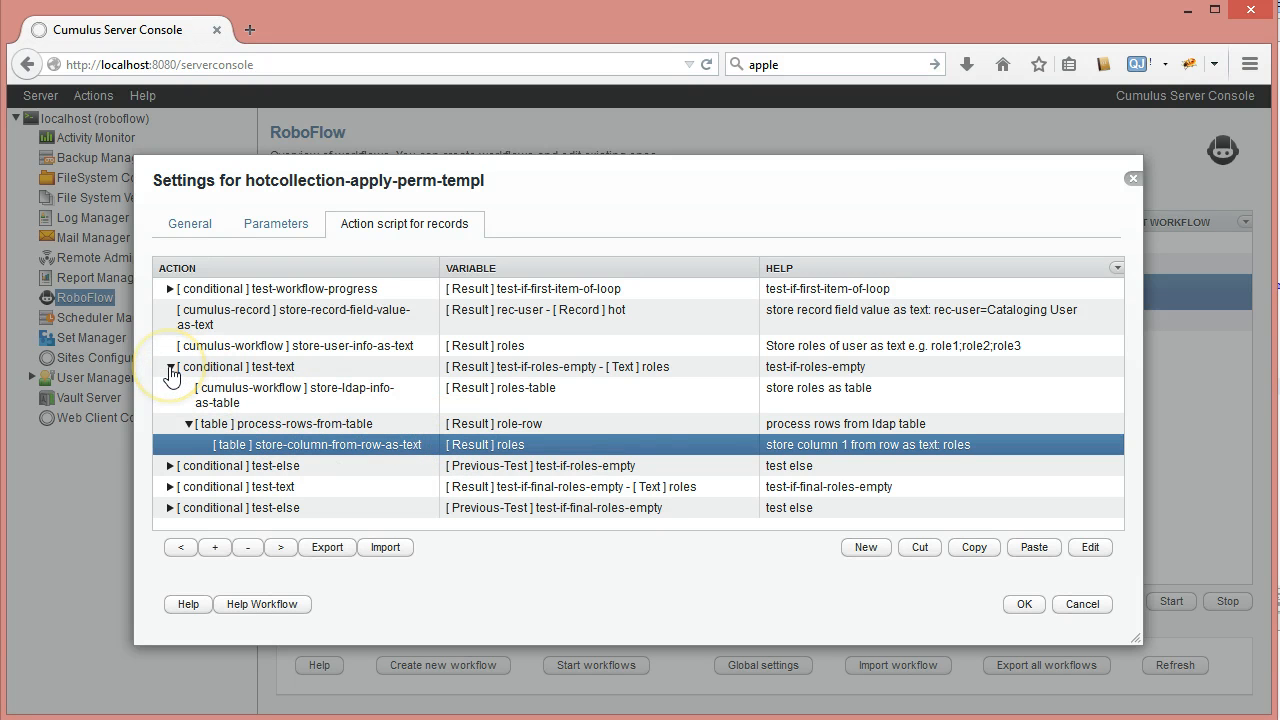
click(171, 368)
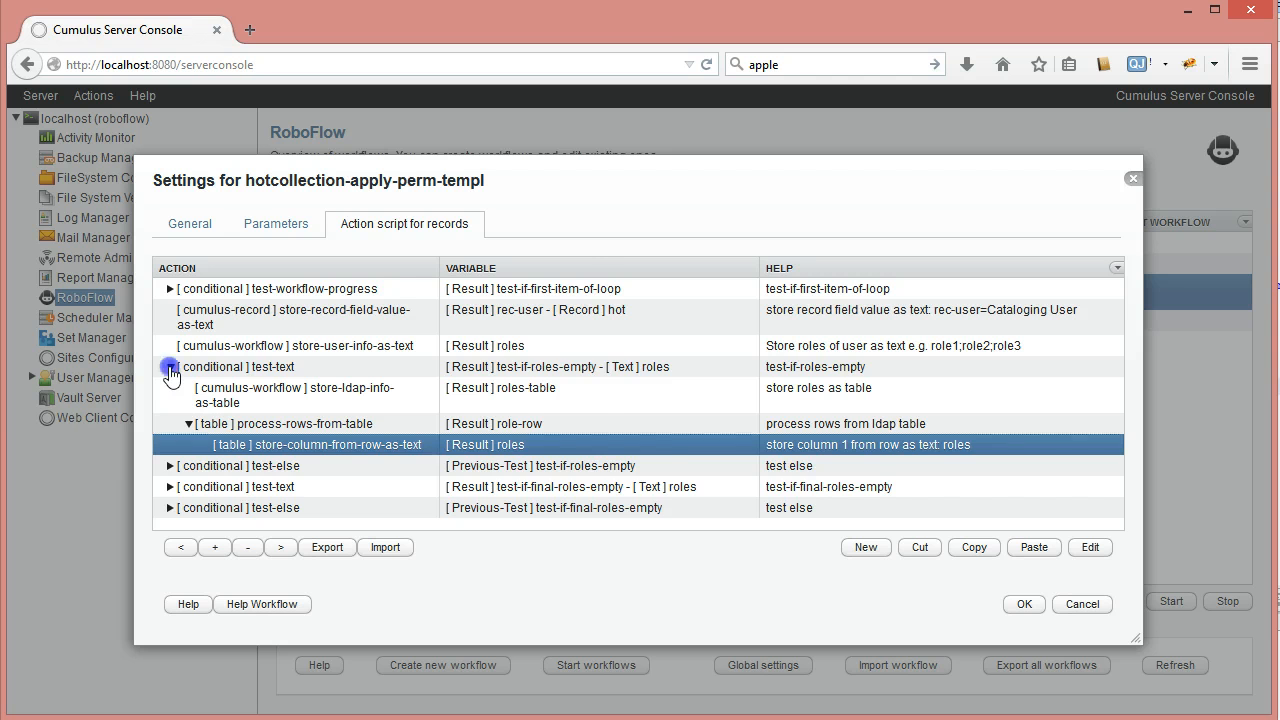
click(171, 382)
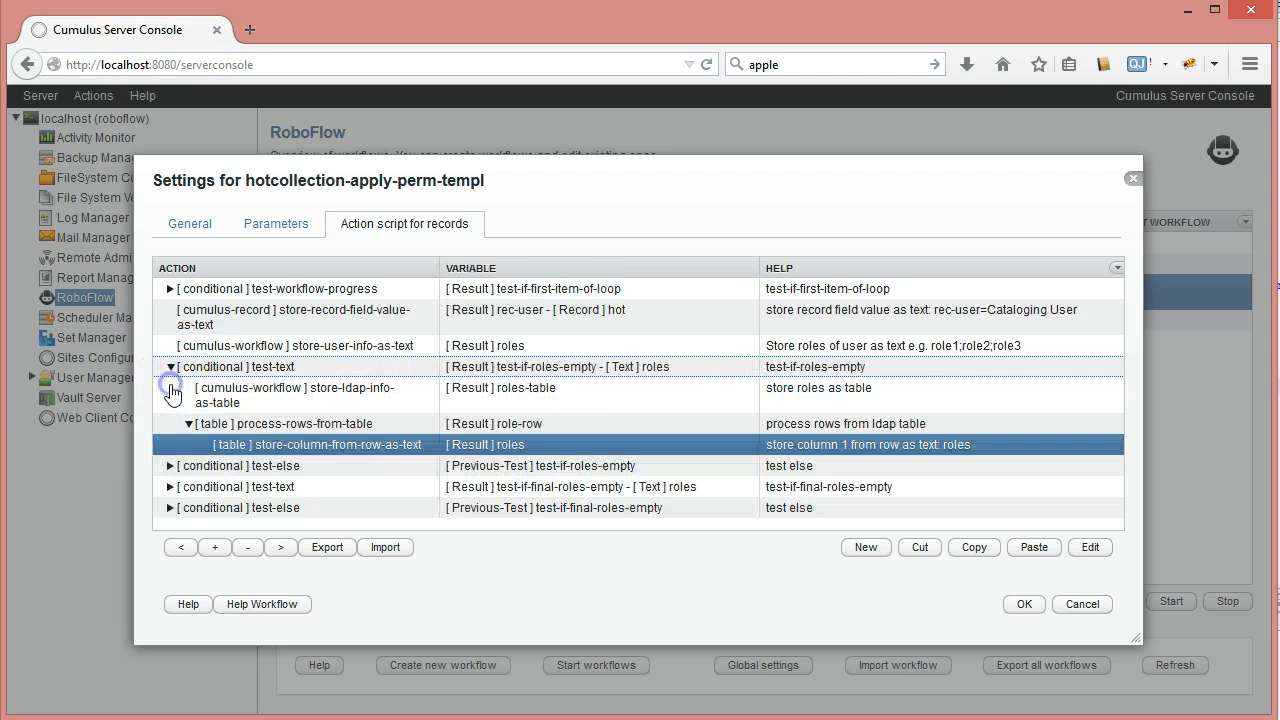
click(280, 428)
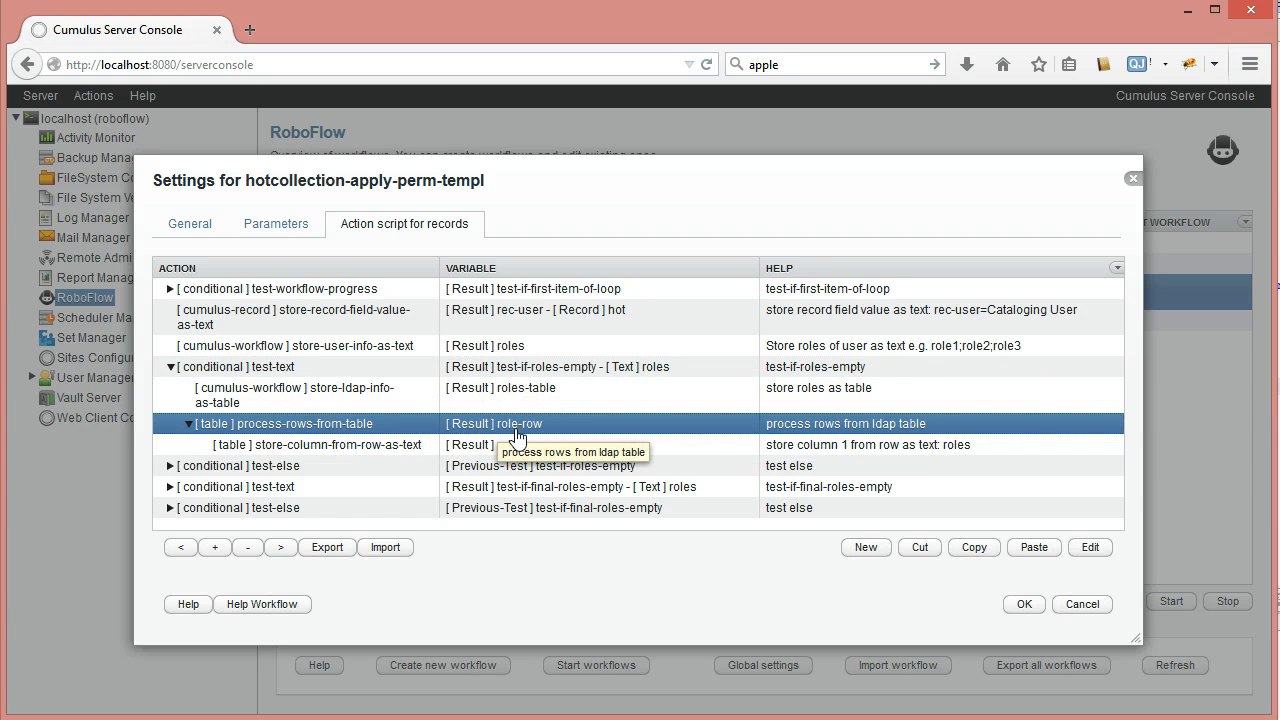
click(520, 432)
click(170, 367)
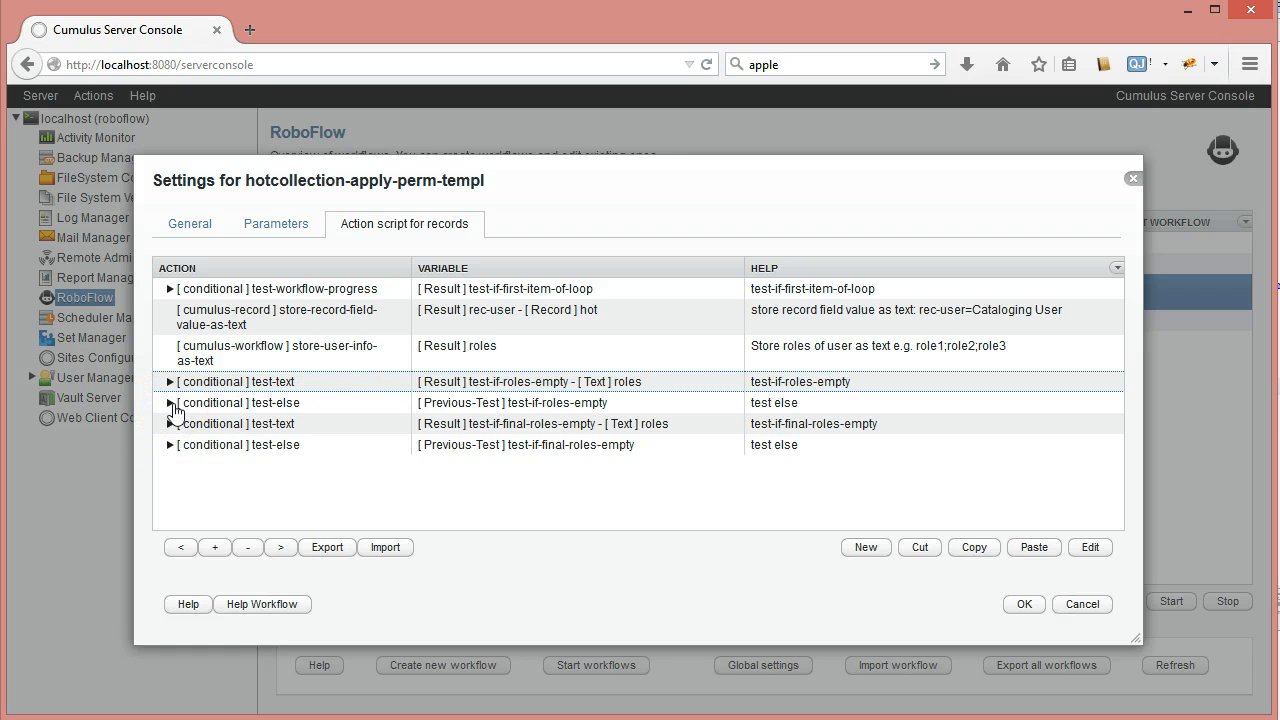
click(171, 404)
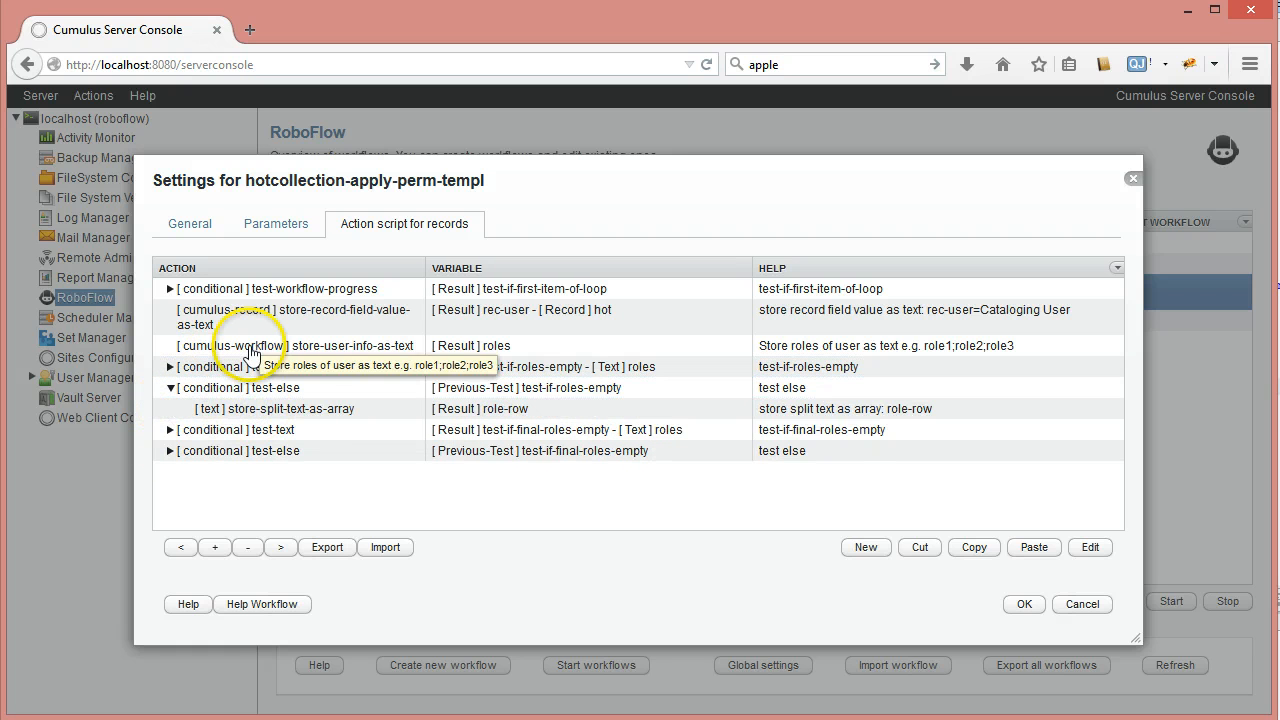
click(316, 414)
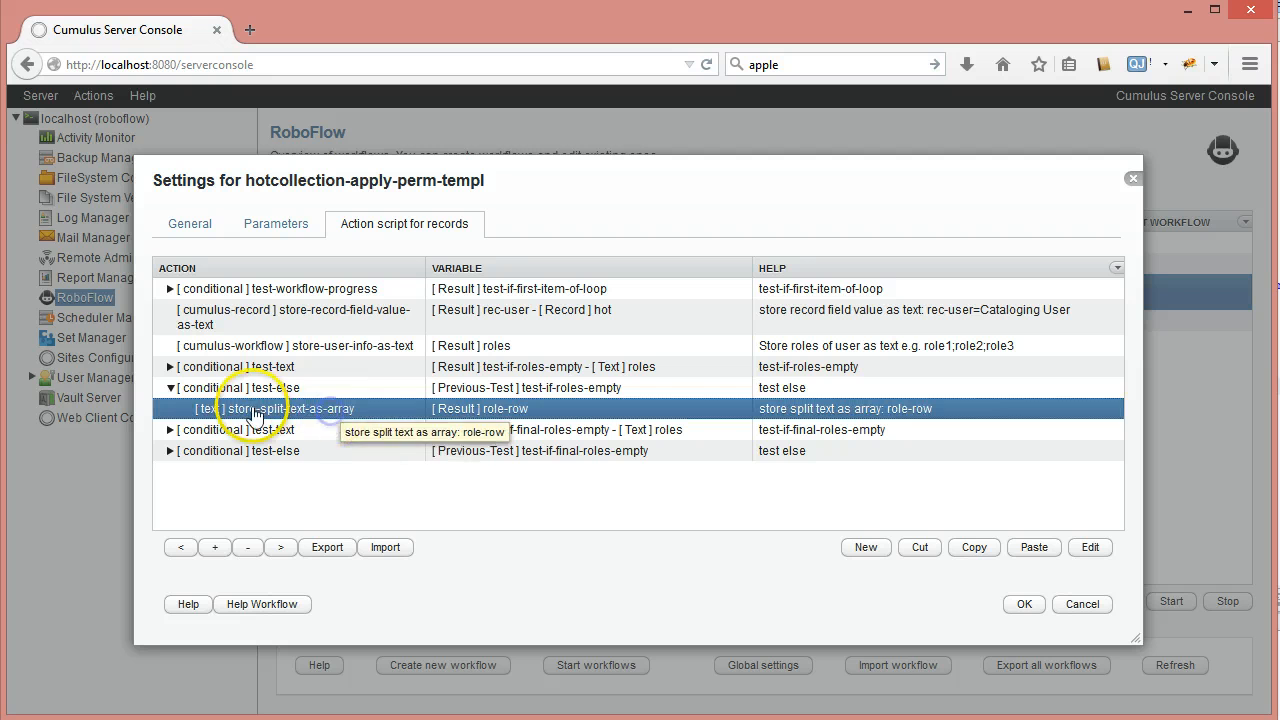
click(325, 418)
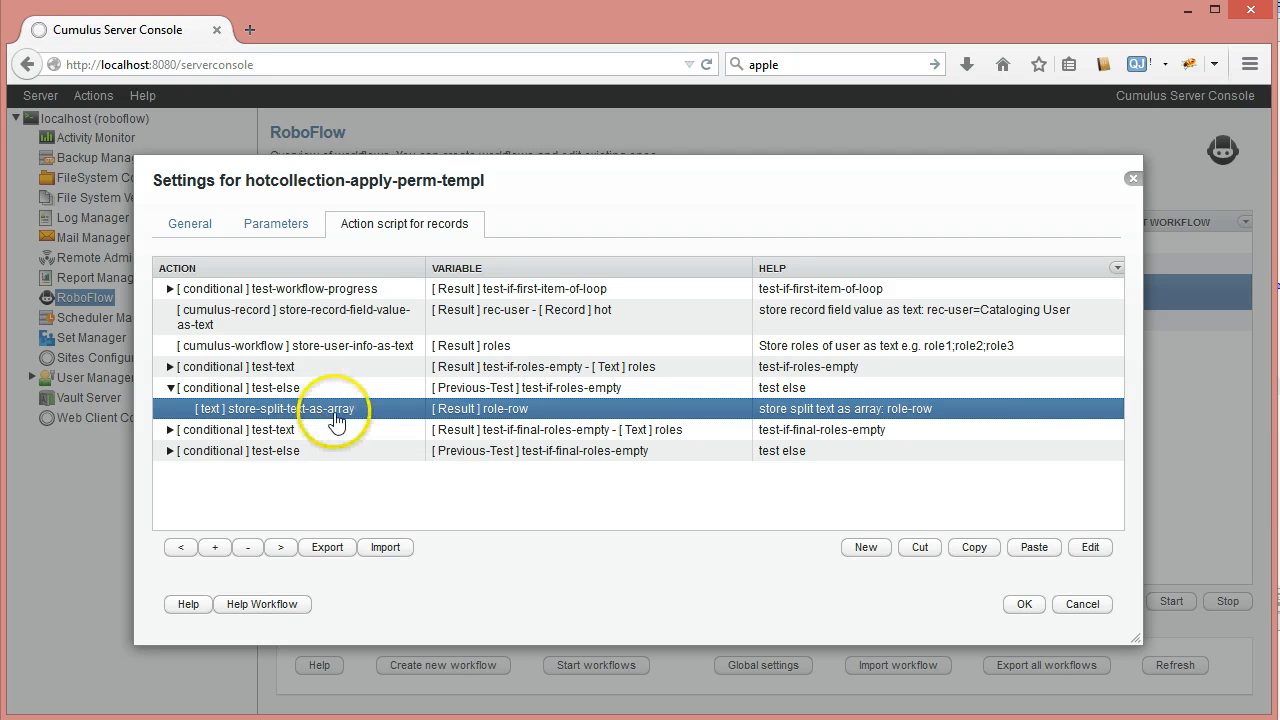
click(532, 410)
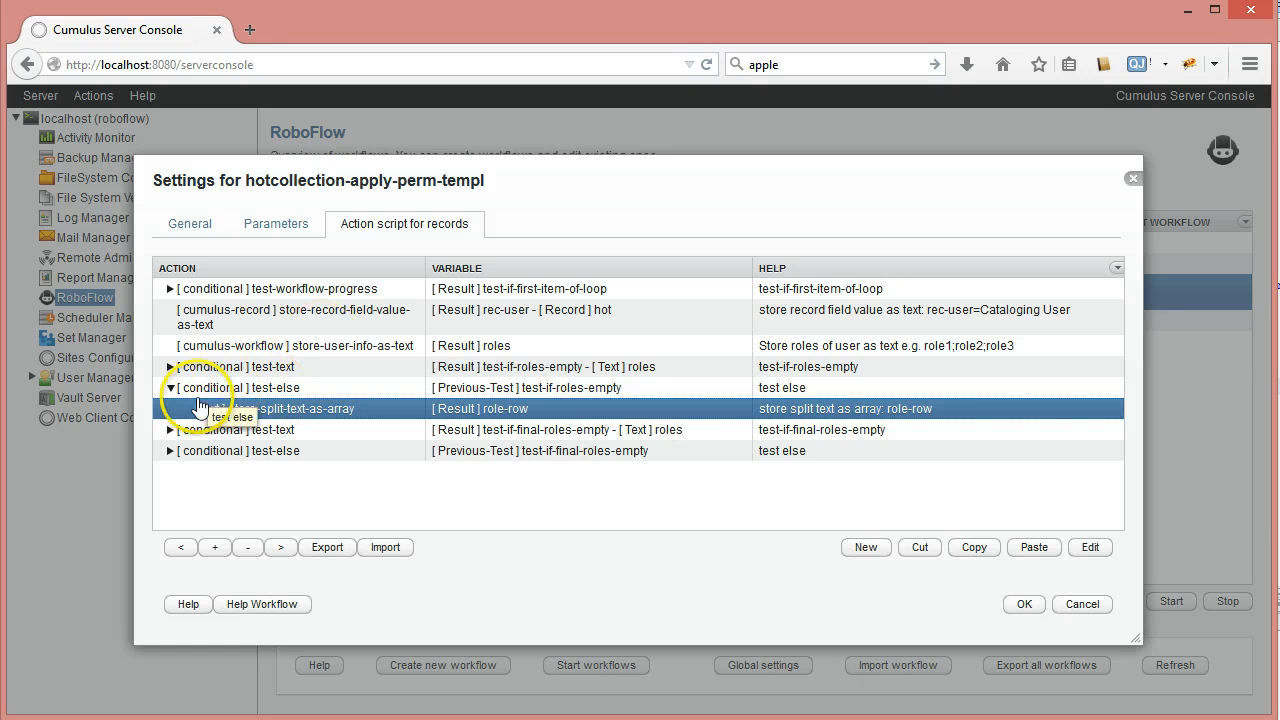
click(170, 387)
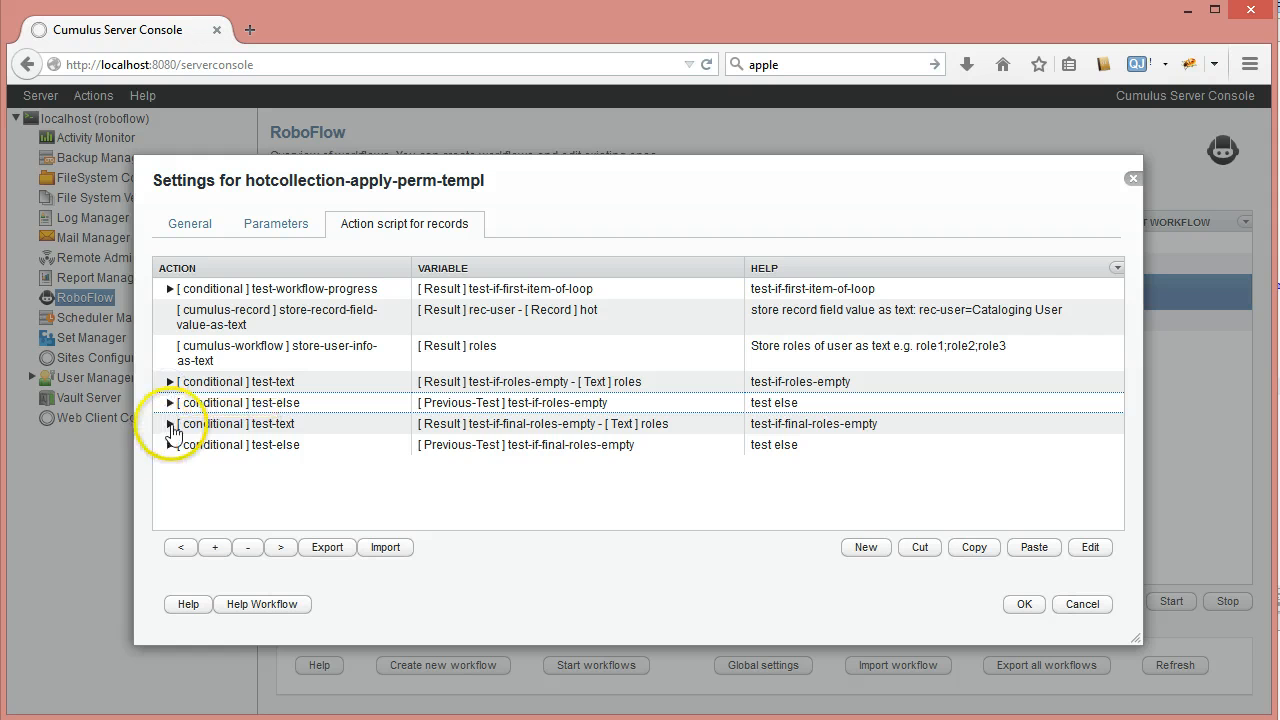
click(222, 382)
click(225, 403)
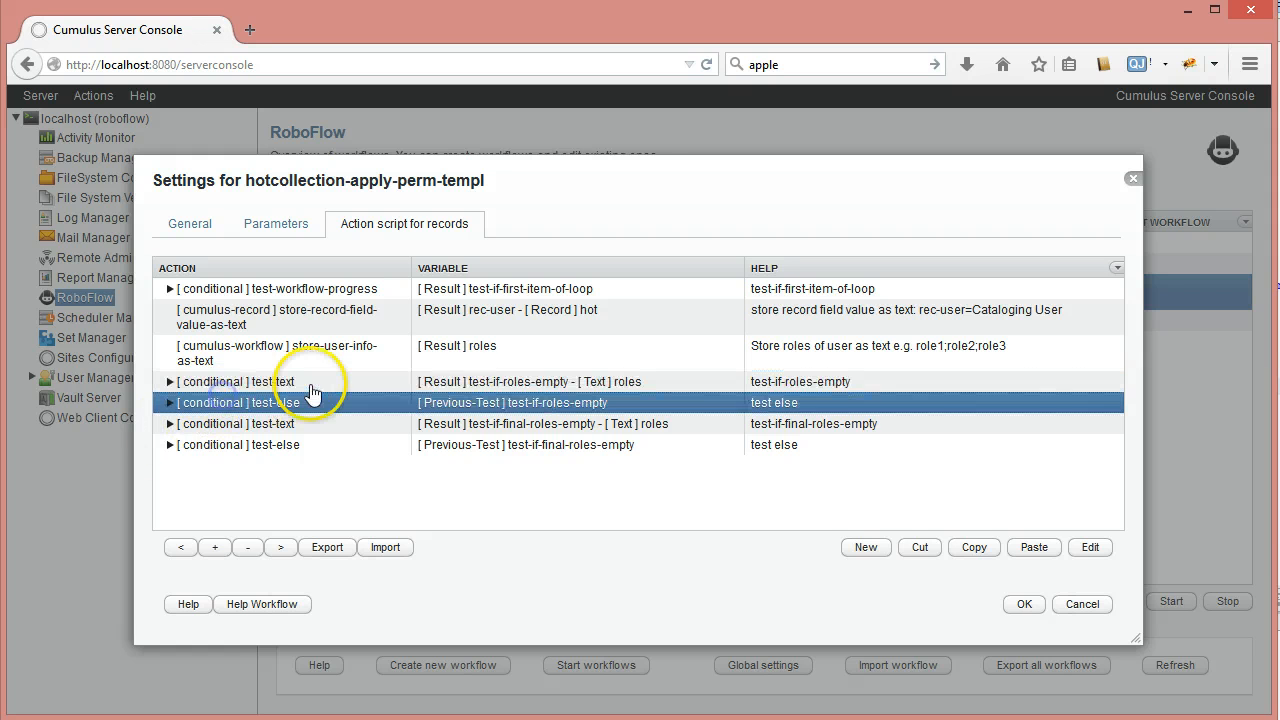
click(298, 356)
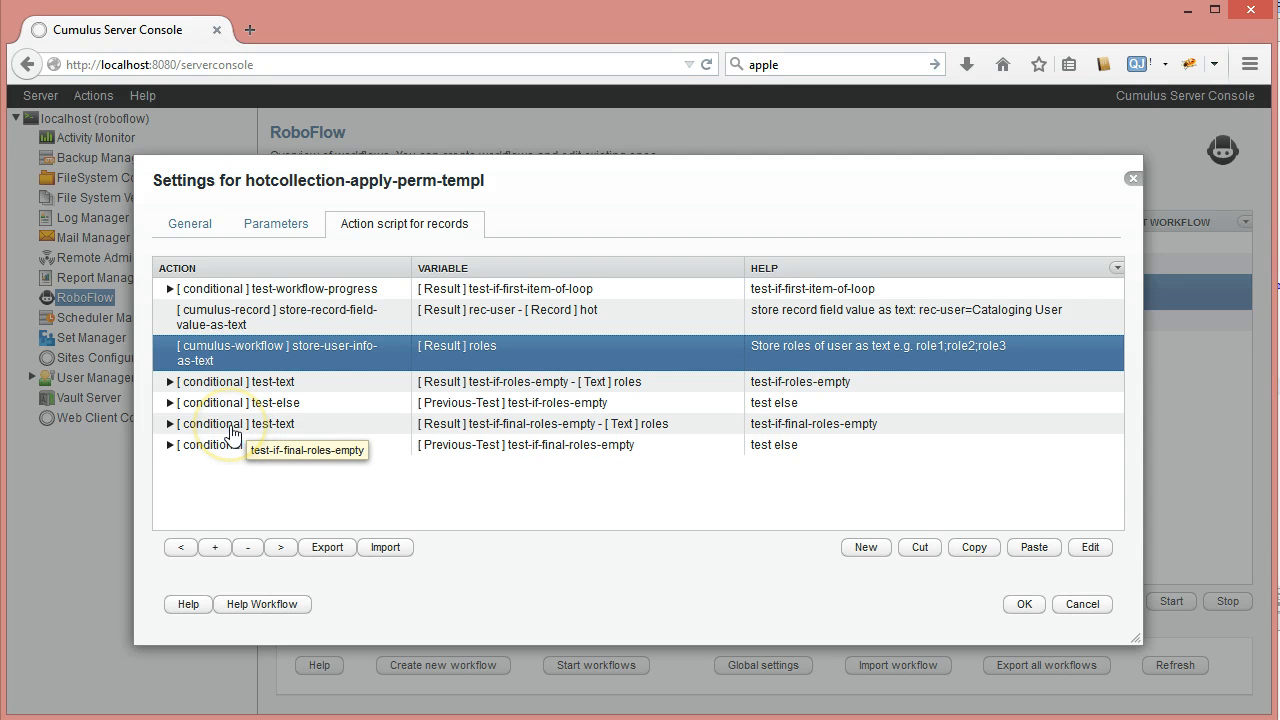
click(191, 428)
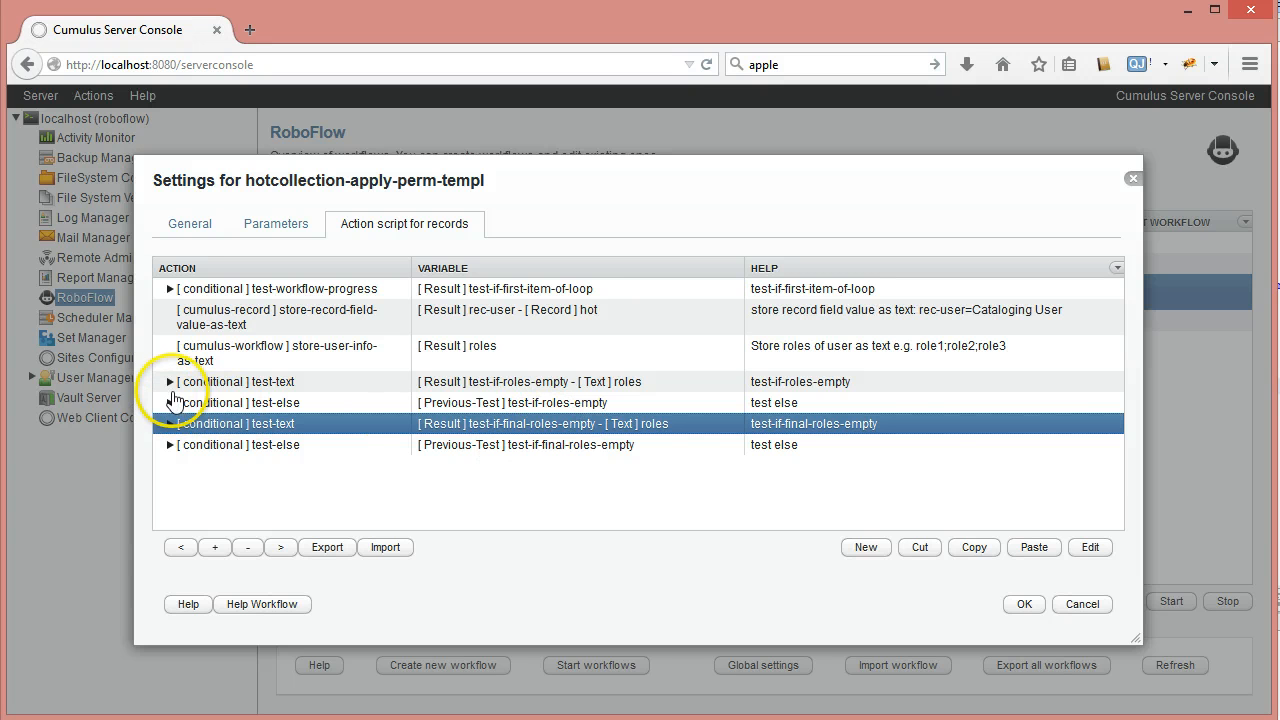
Inspect the nested steps of the test-if-roles-empty and test-if-final-roles-empty branches
click(171, 382)
click(508, 447)
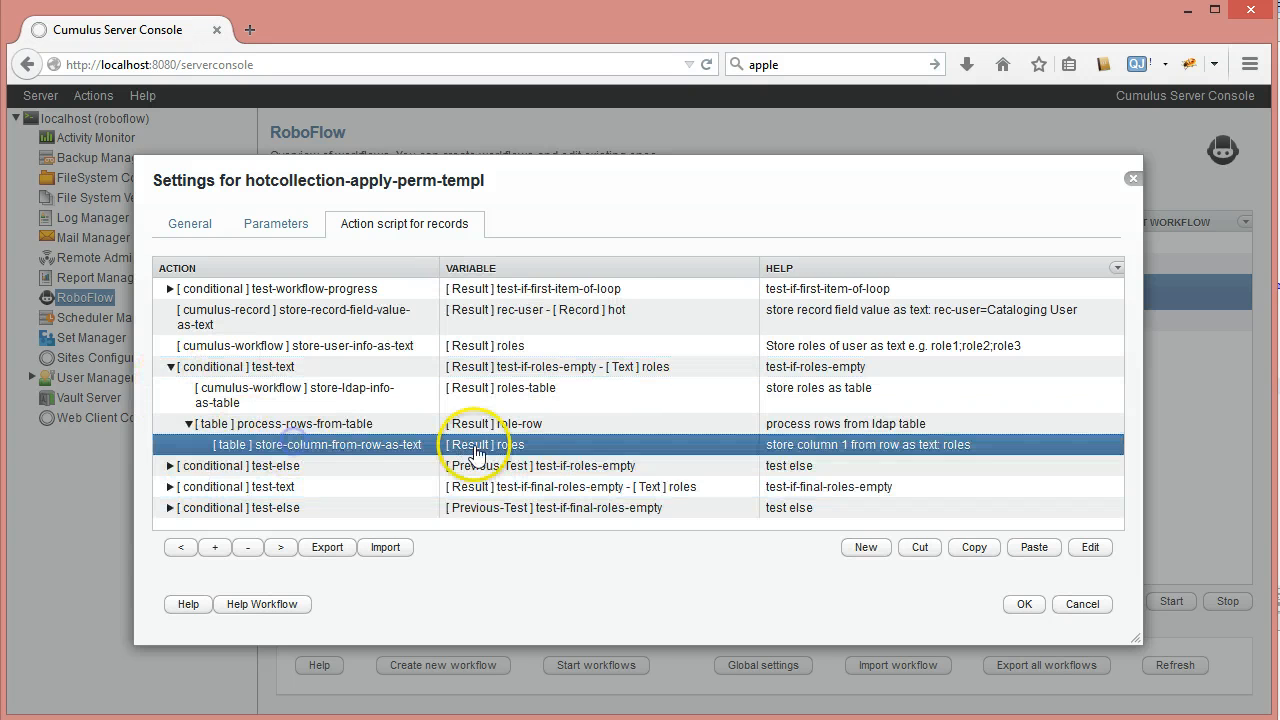
click(171, 366)
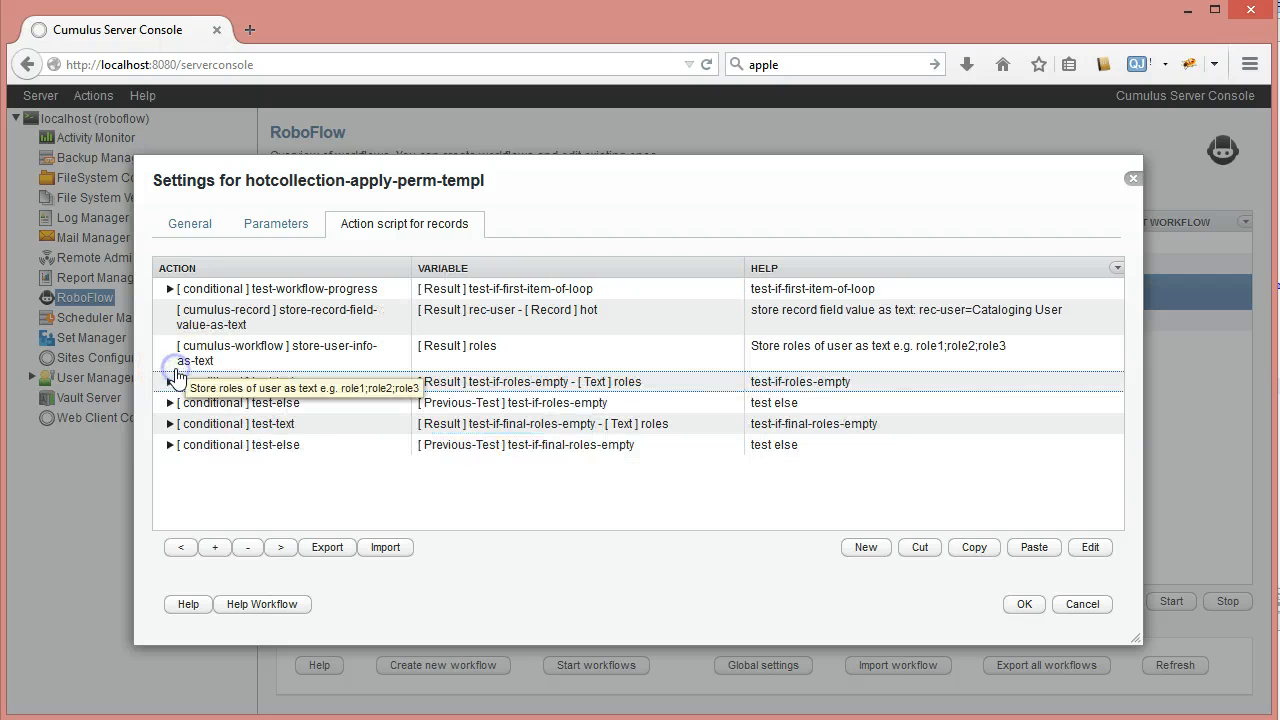
click(380, 426)
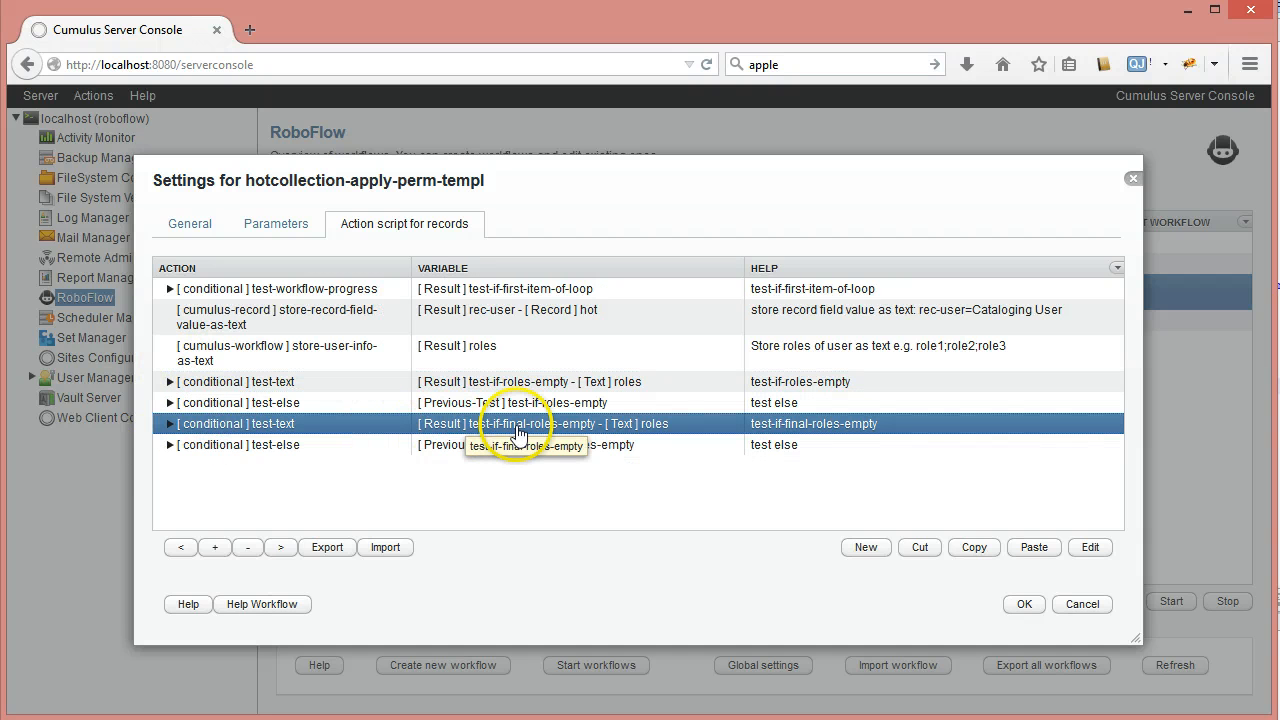
click(170, 423)
click(306, 430)
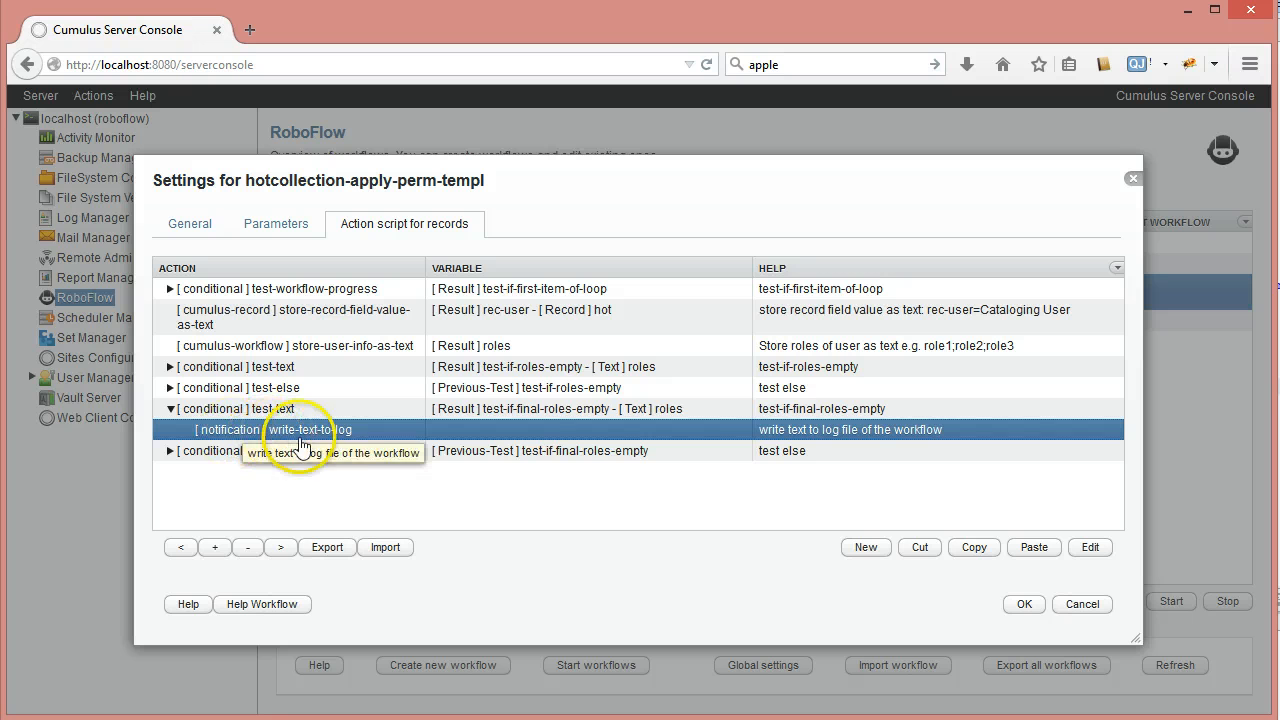
Expand the final else branch and select its process-columns-from-row step
click(172, 414)
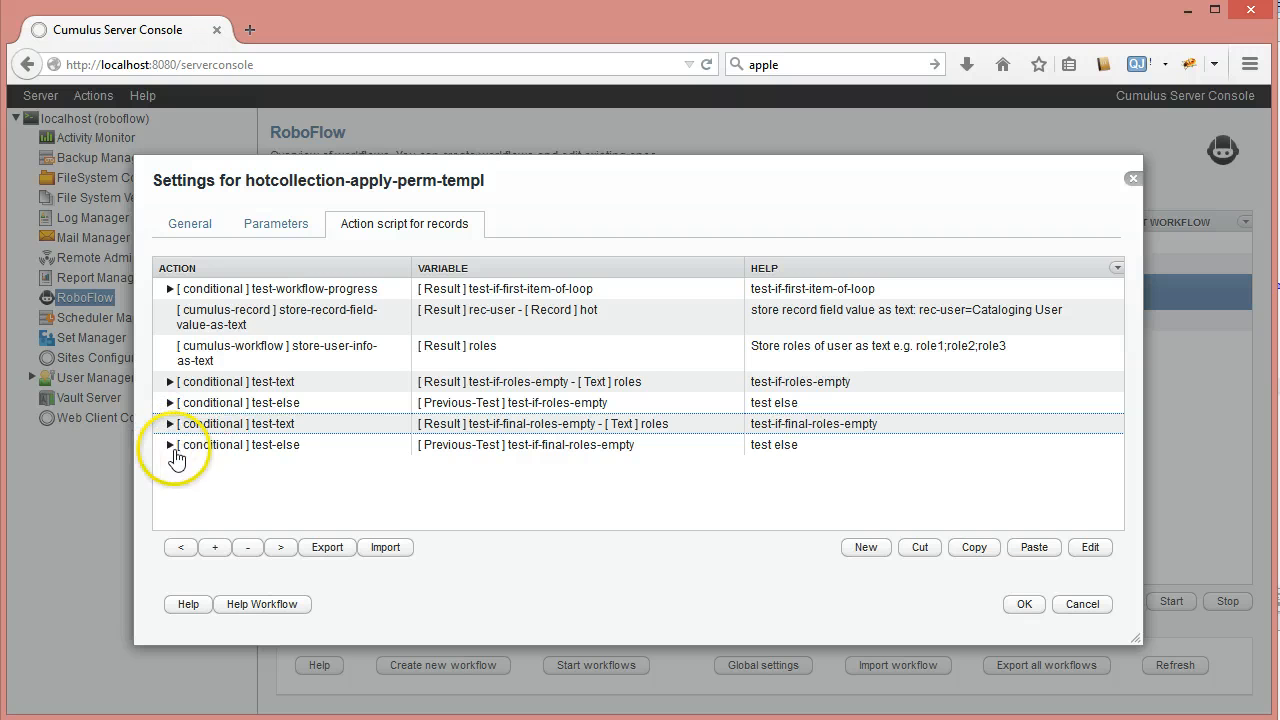
click(171, 436)
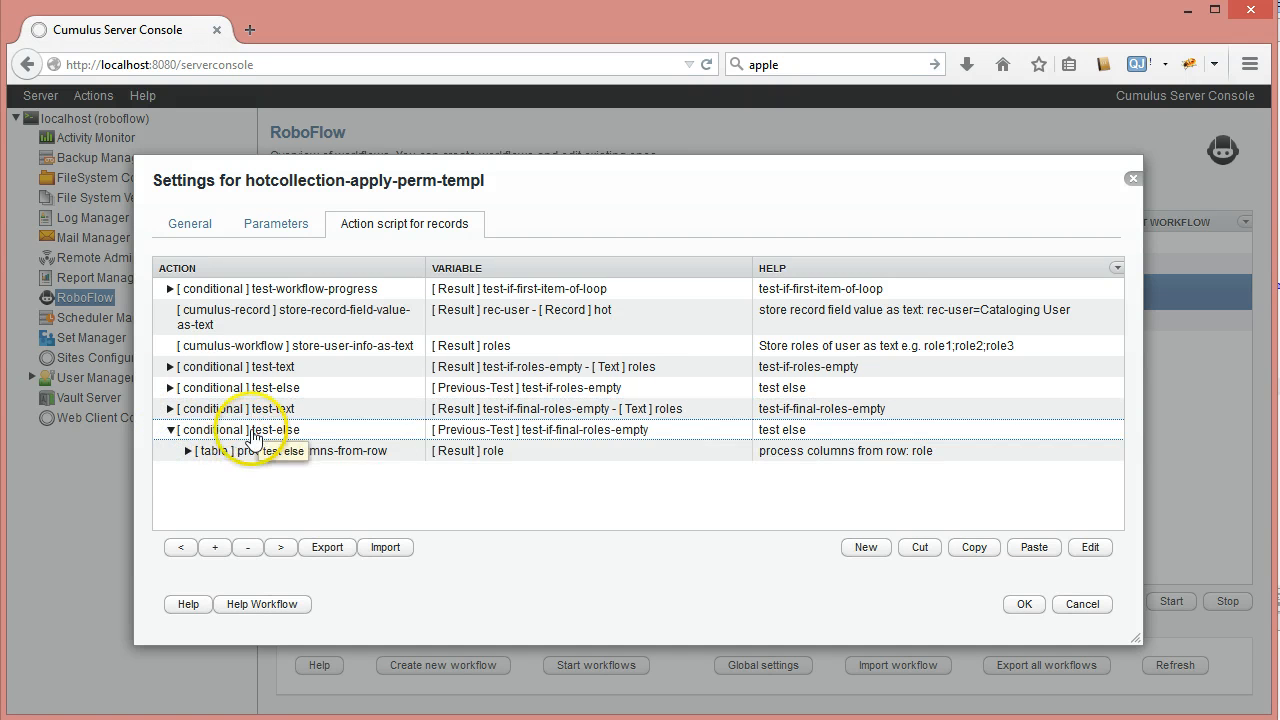
click(500, 429)
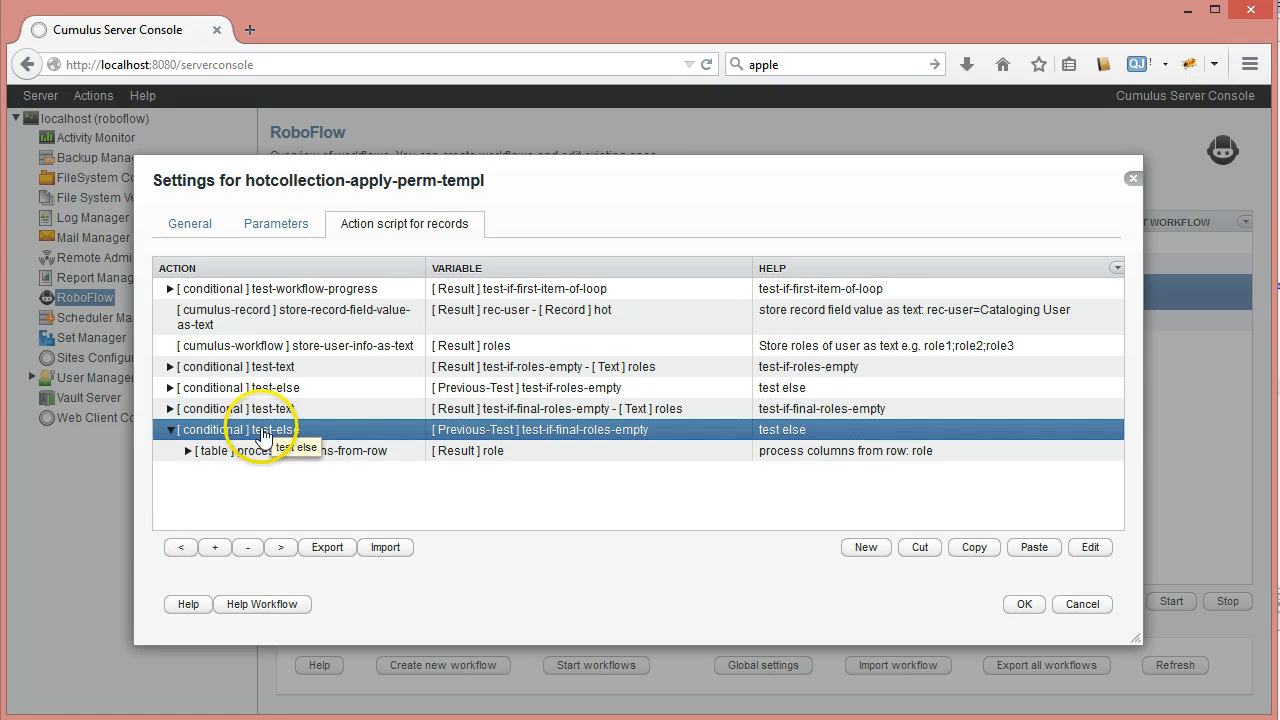
click(250, 456)
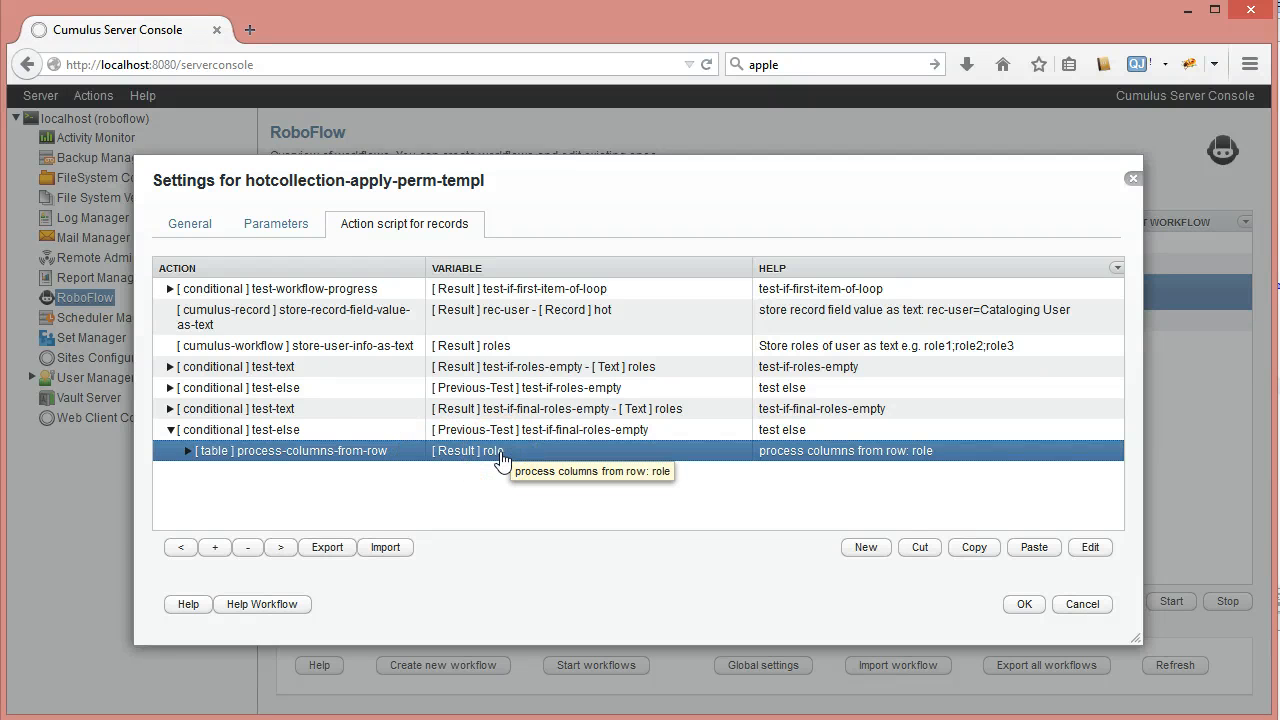
Review the process-columns-from-row and store-text settings, closing both unchanged
double_click(250, 450)
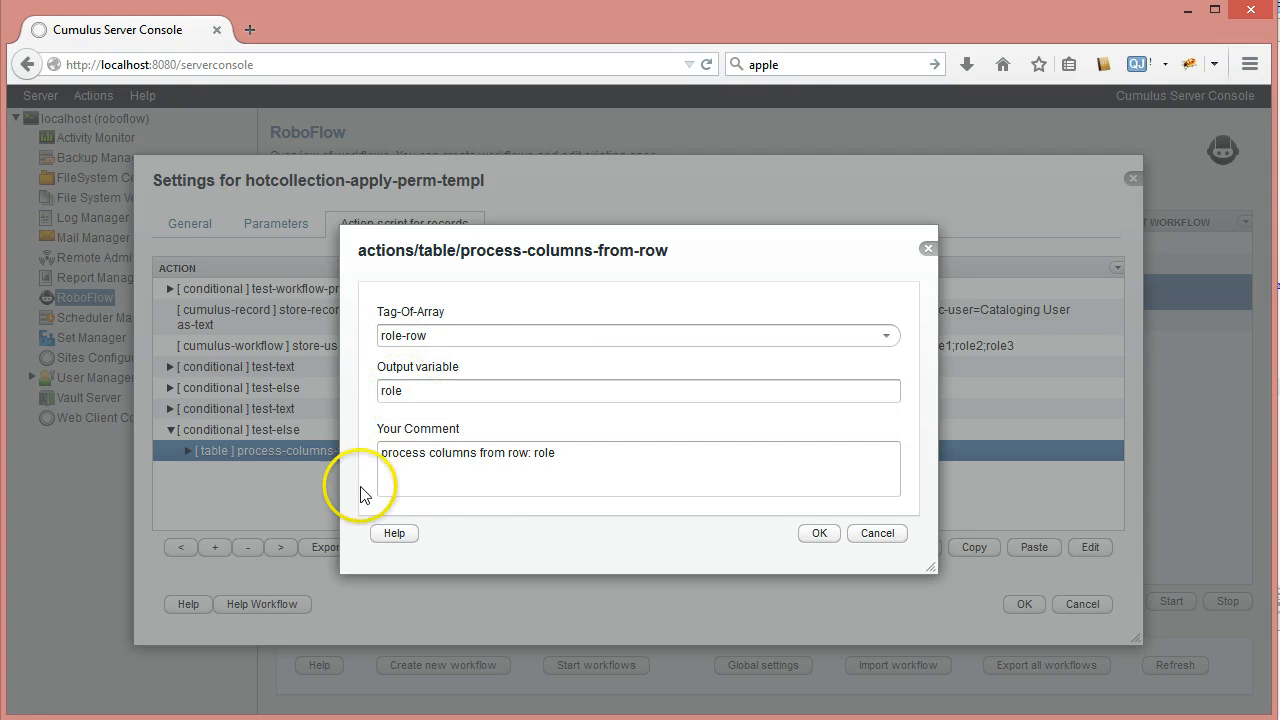
click(876, 533)
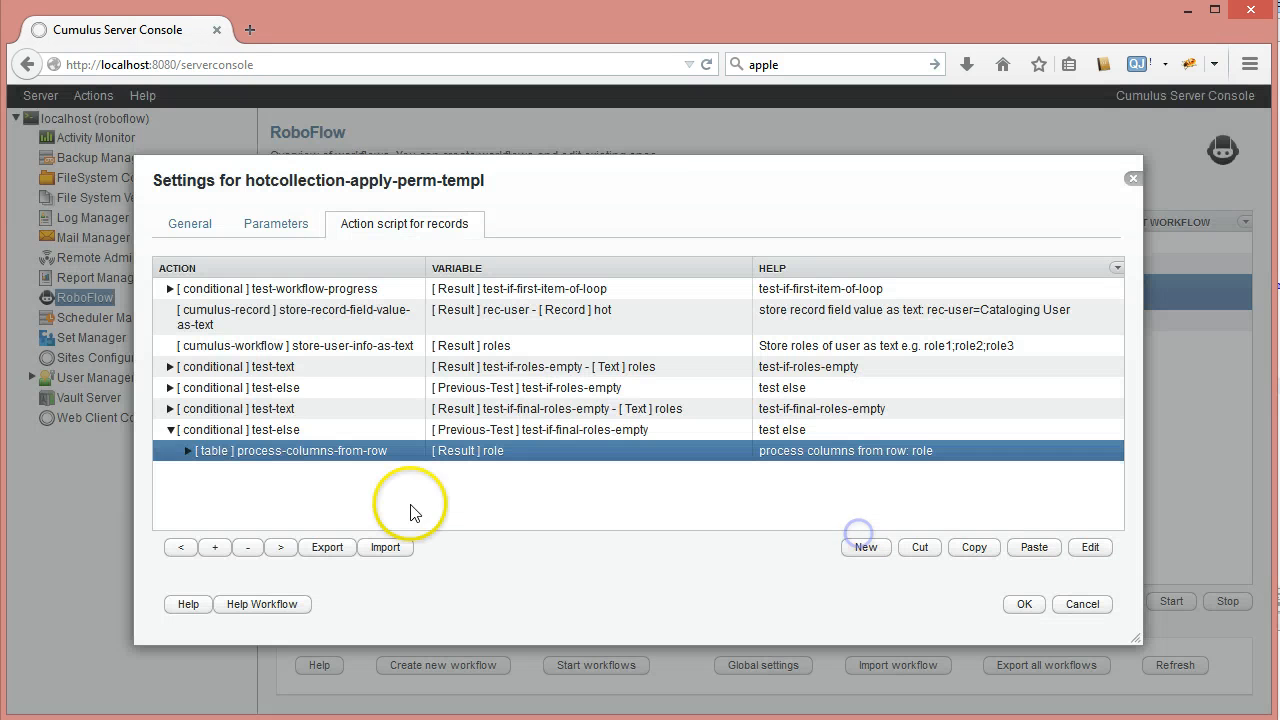
click(189, 451)
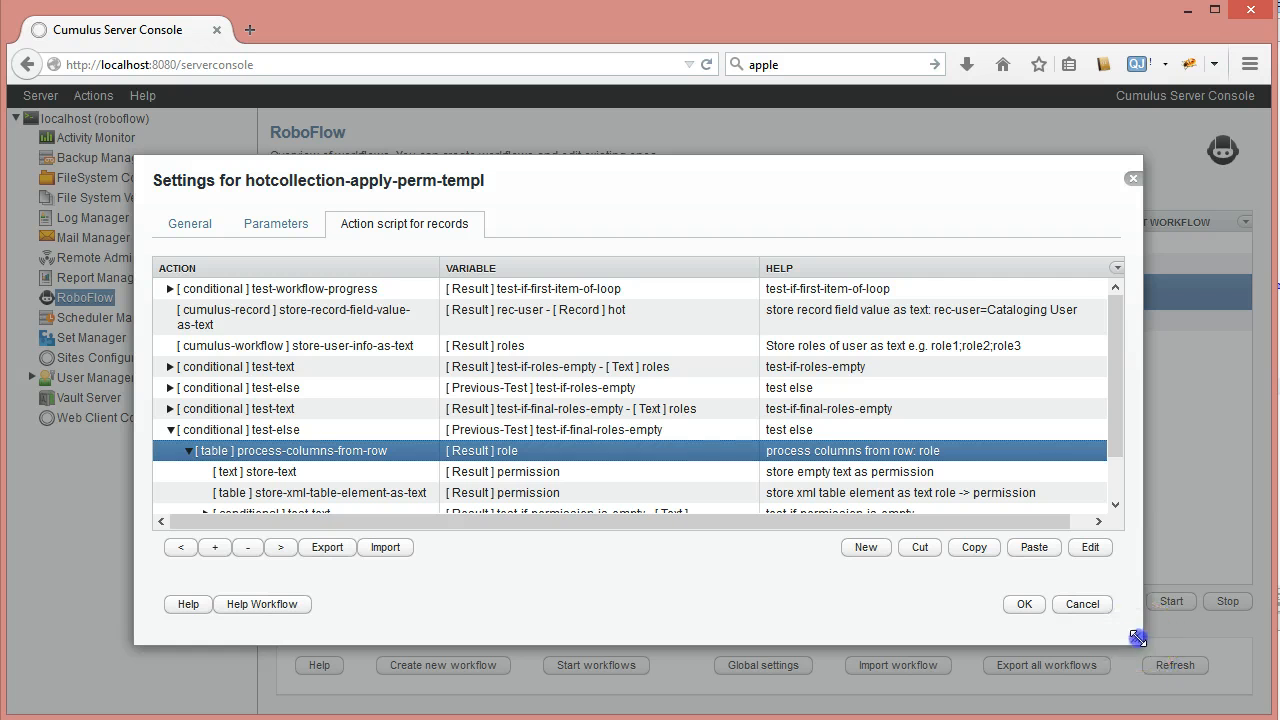
drag(1137, 638, 1155, 702)
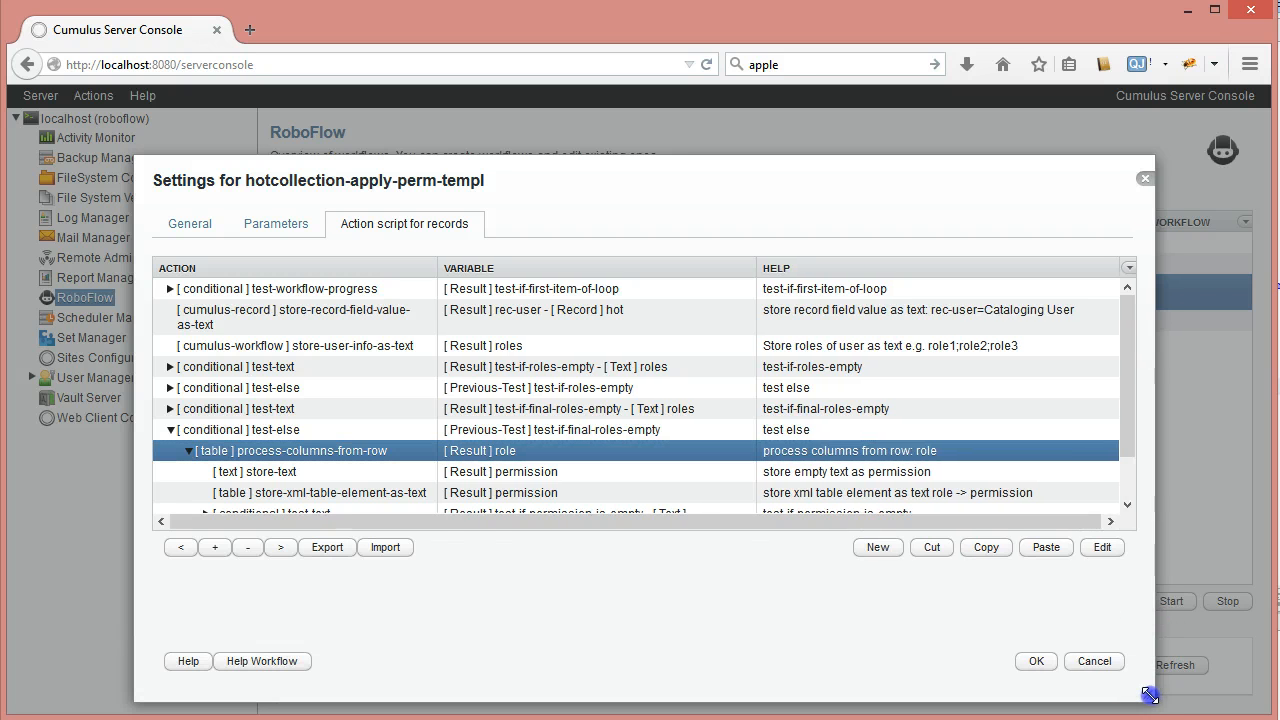
click(340, 476)
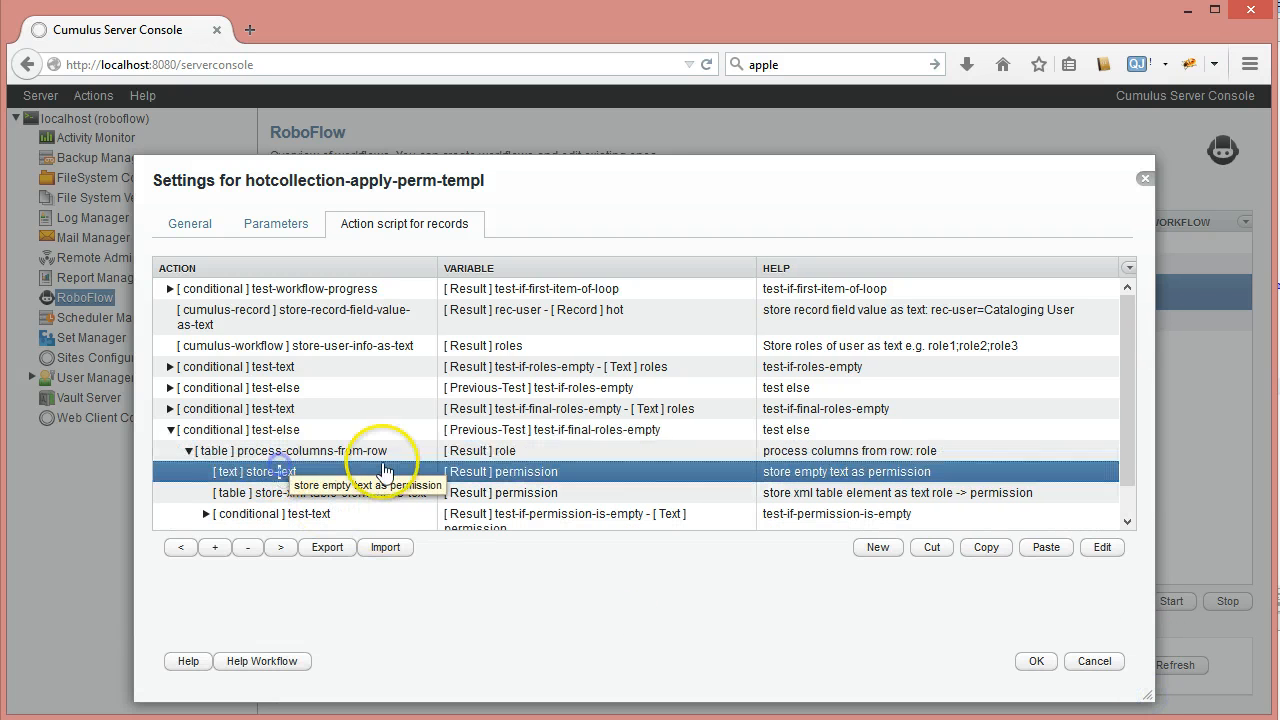
double_click(355, 474)
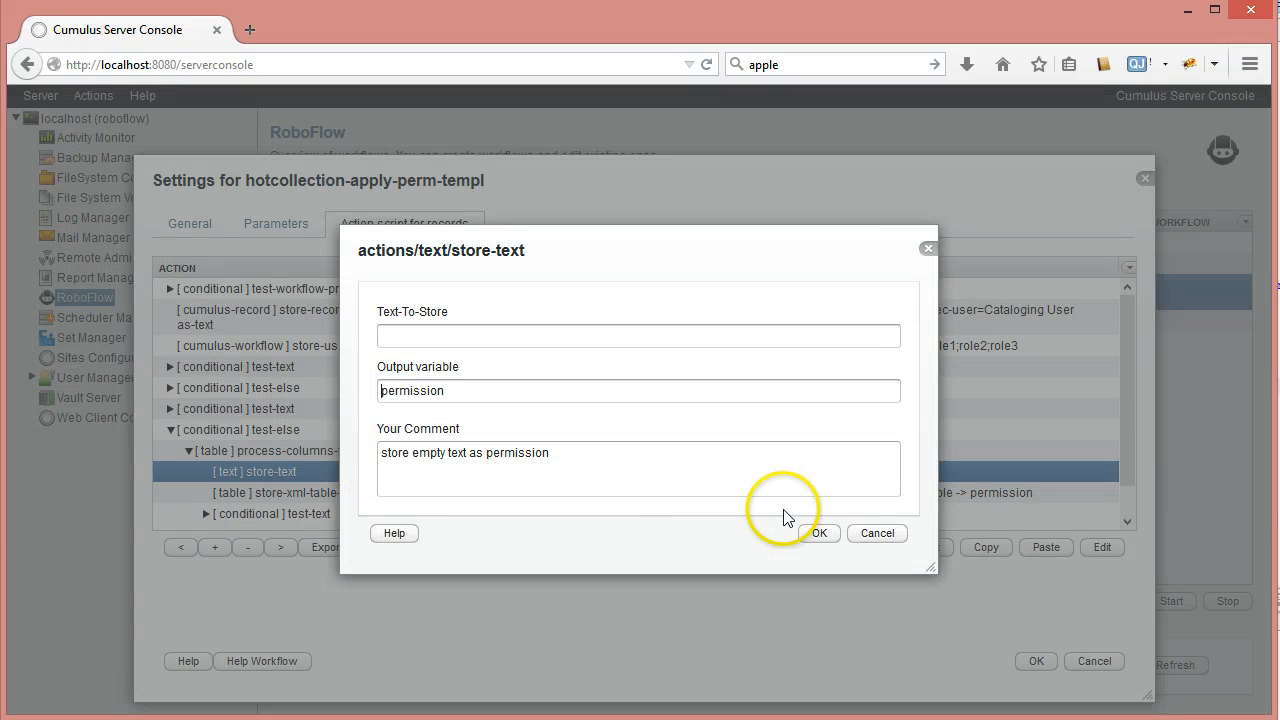
click(380, 392)
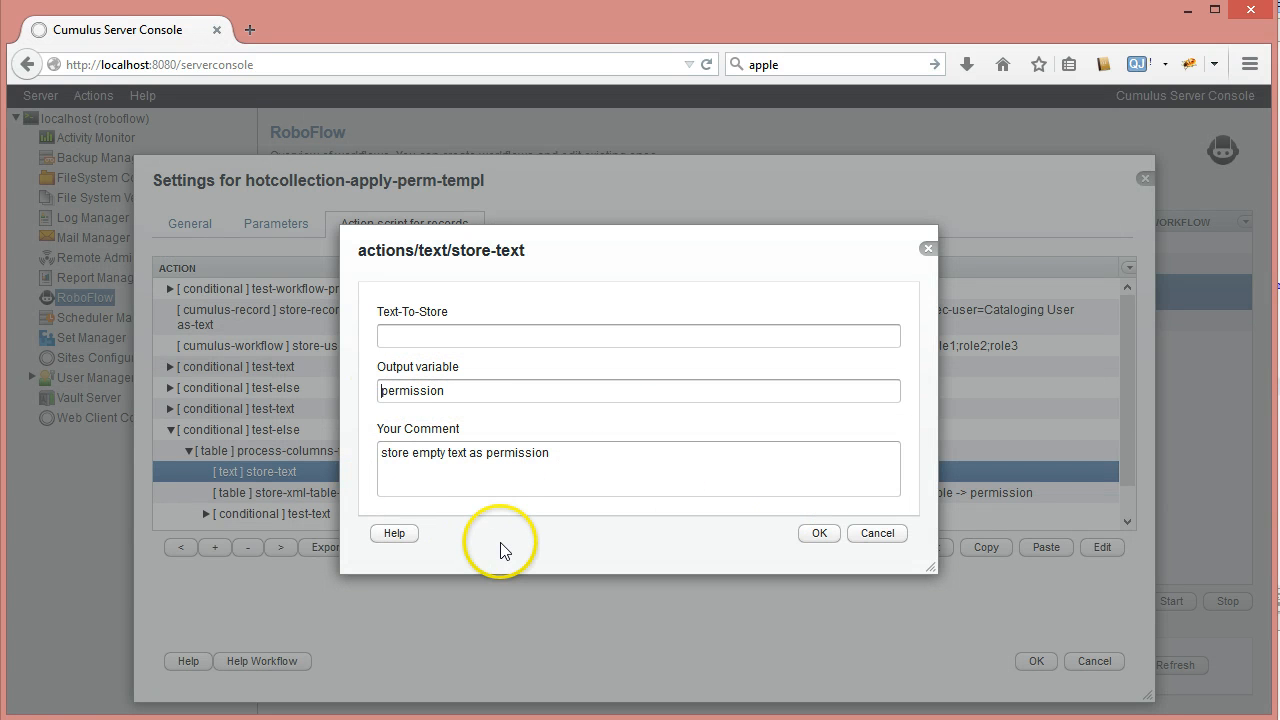
click(886, 535)
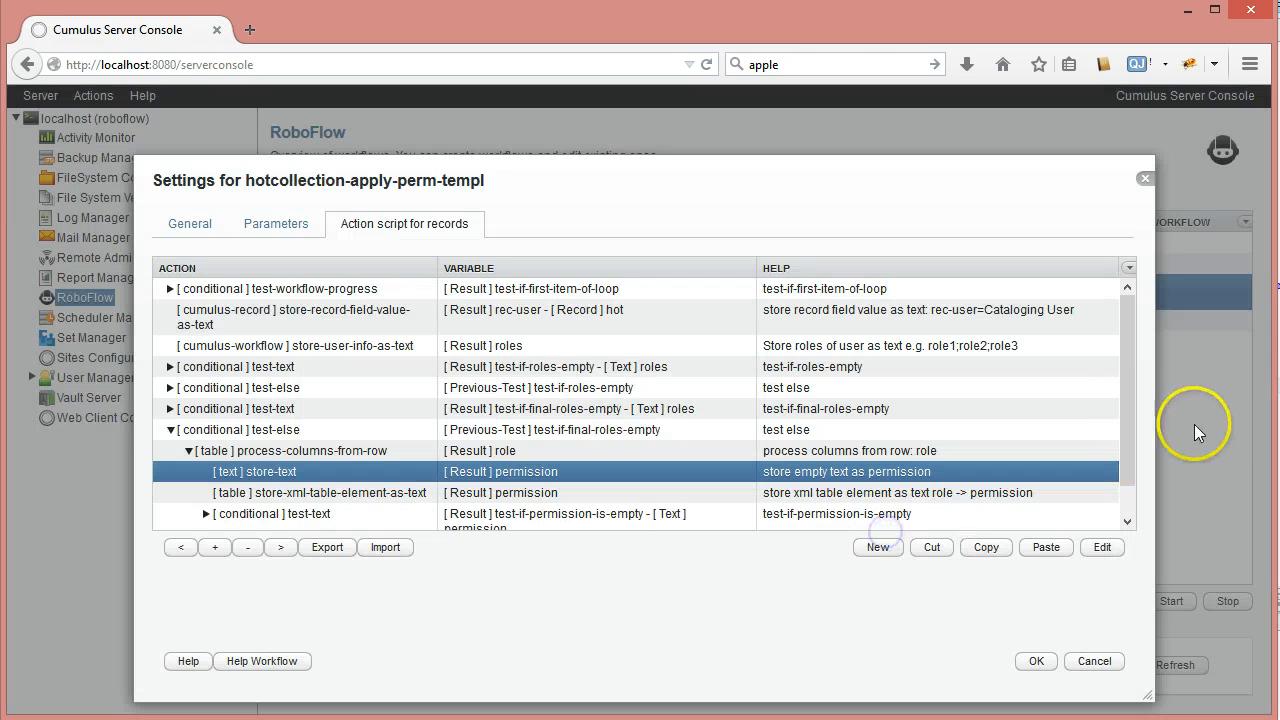
Open the store-xml-table-element-as-text settings looking up role in #GLOBAL#rol-table, outputting permission
drag(1120, 406, 1127, 462)
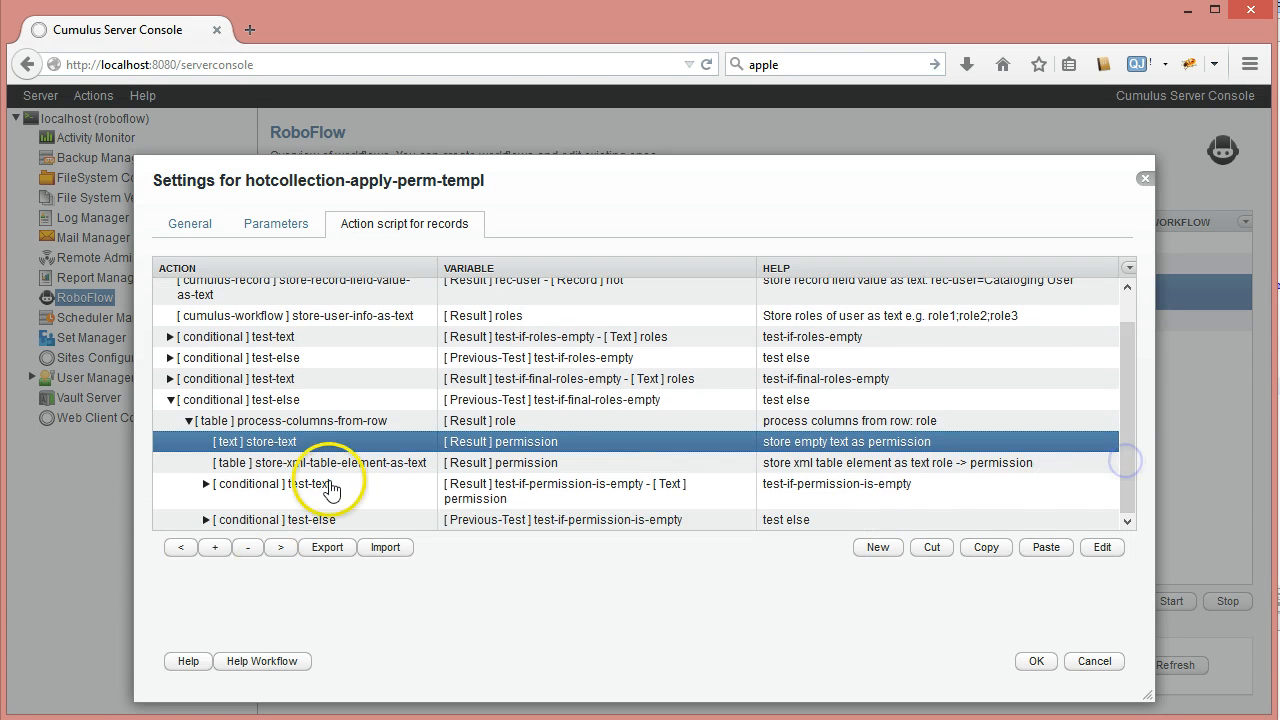
click(334, 465)
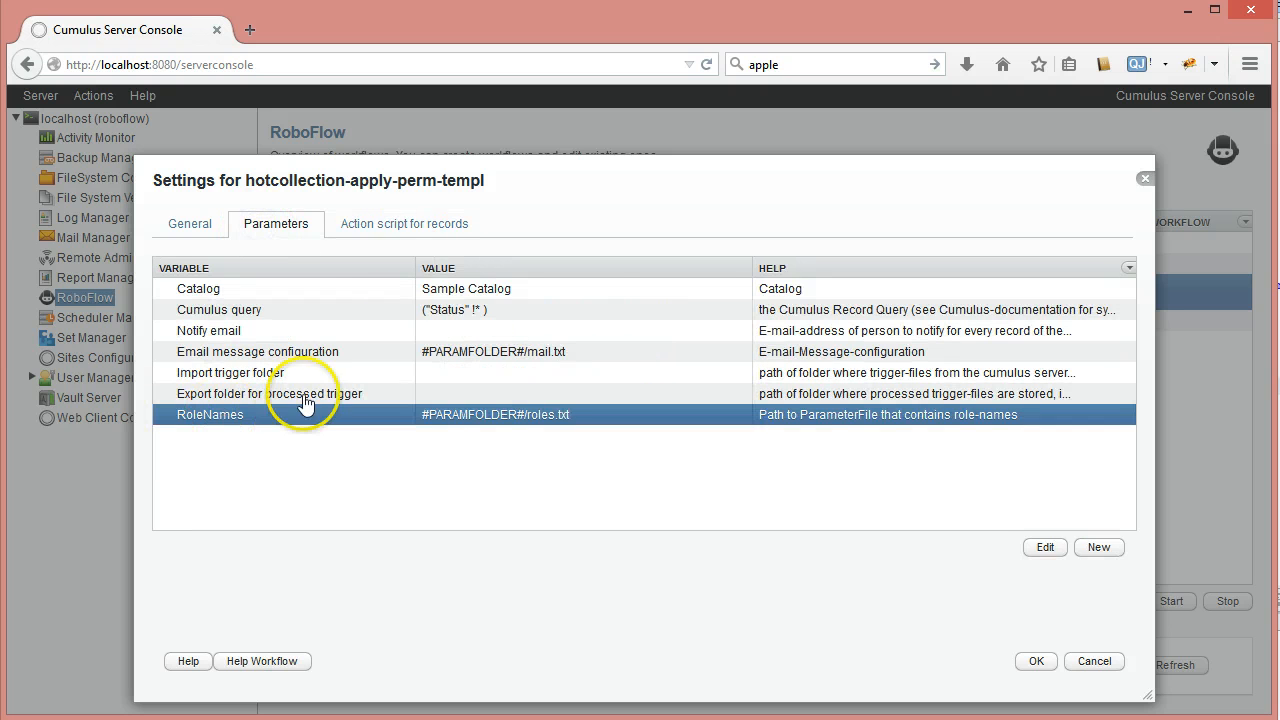
click(409, 224)
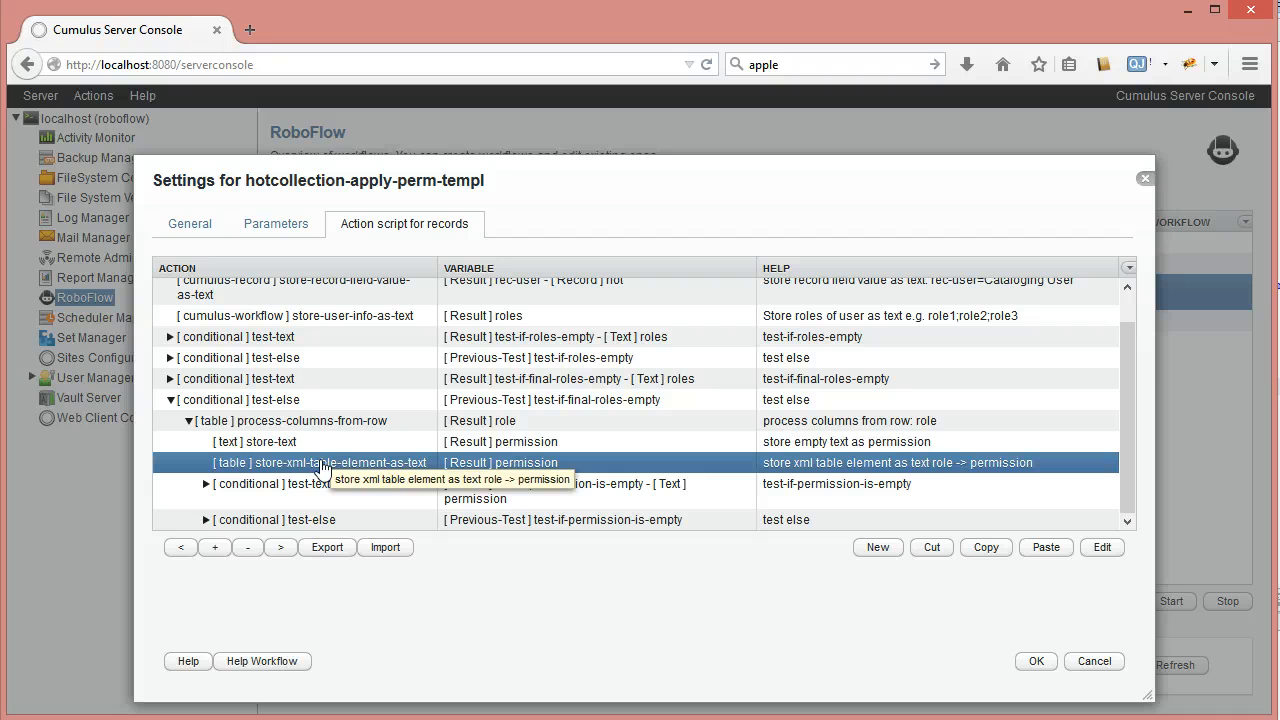
click(318, 466)
double_click(290, 465)
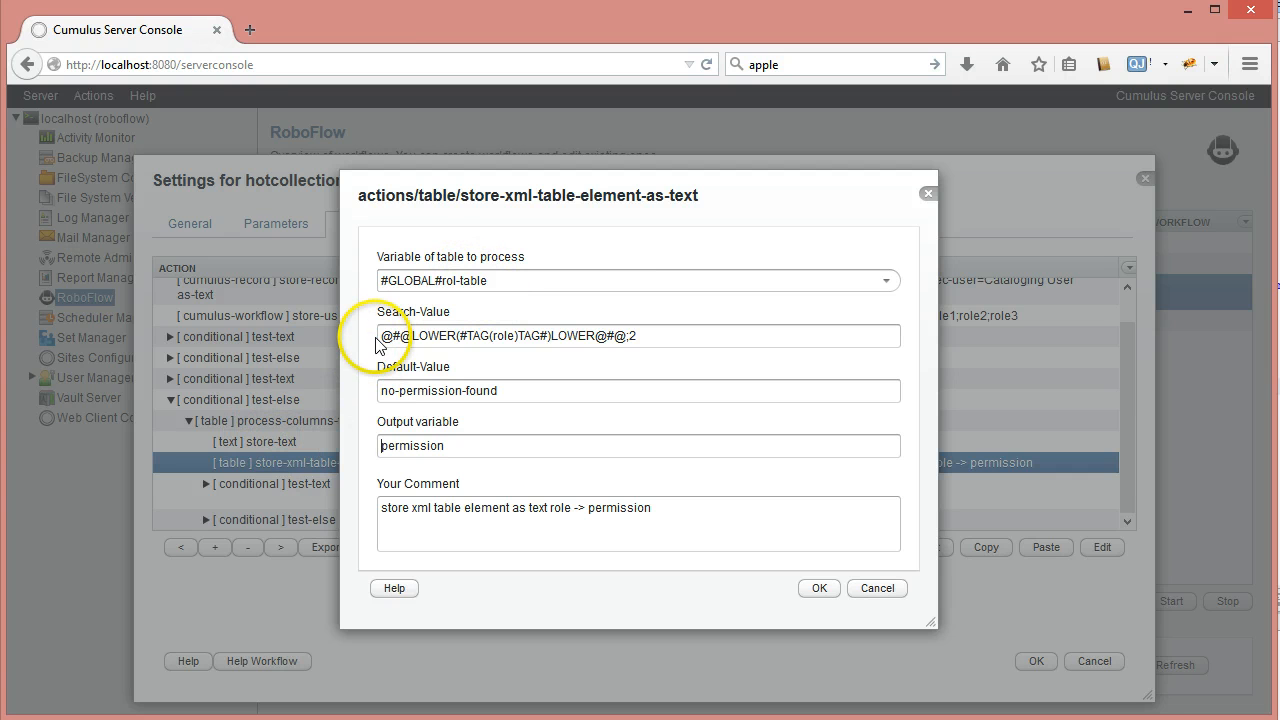
drag(381, 338, 436, 336)
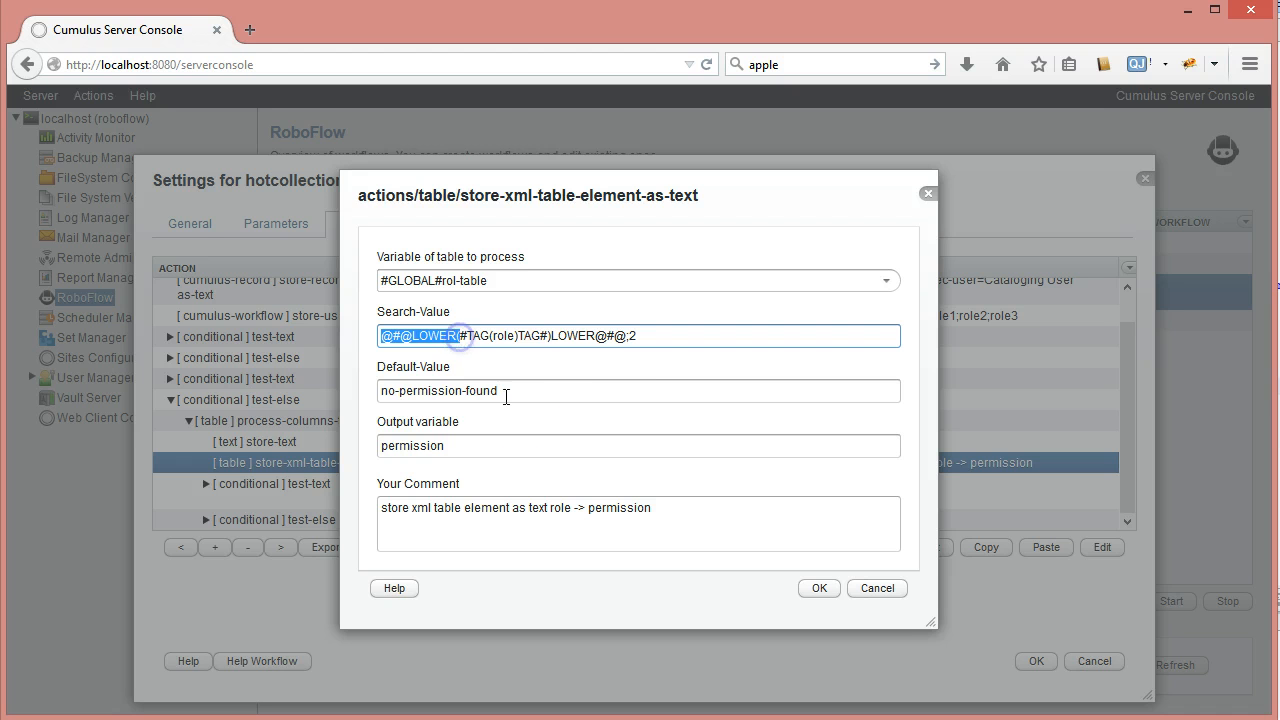
click(482, 336)
double_click(500, 335)
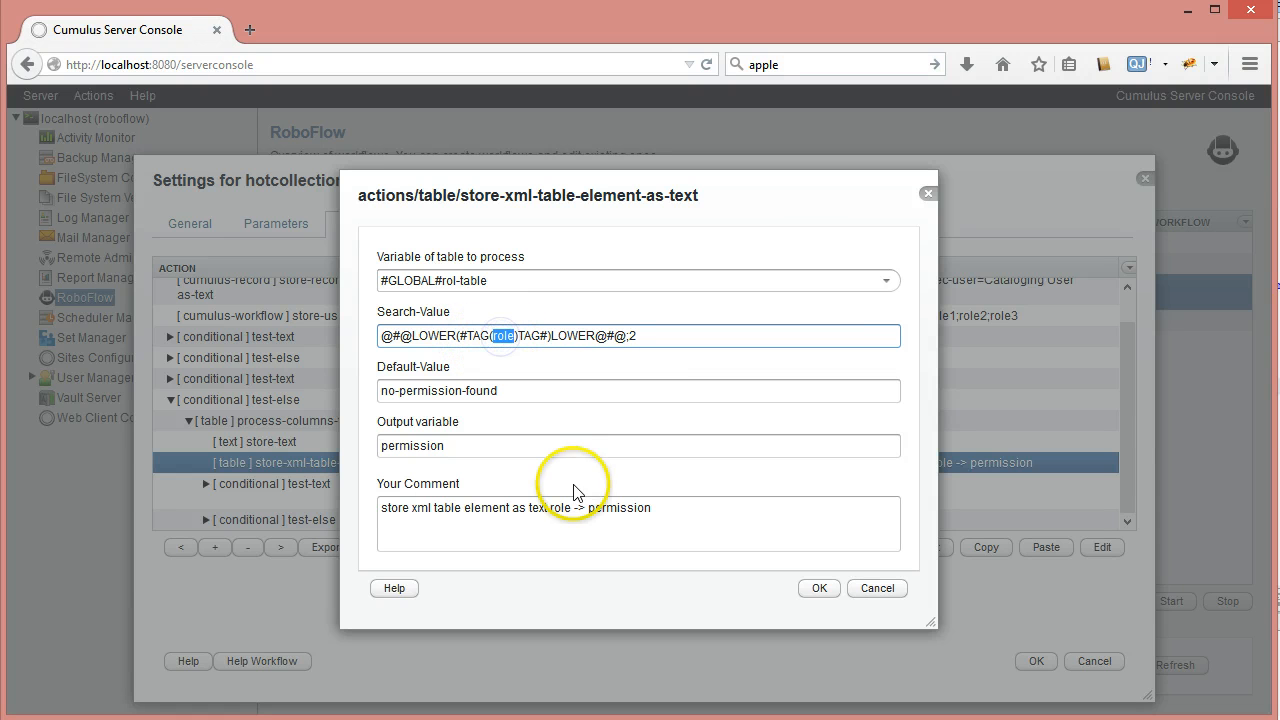
click(414, 178)
drag(598, 223, 945, 260)
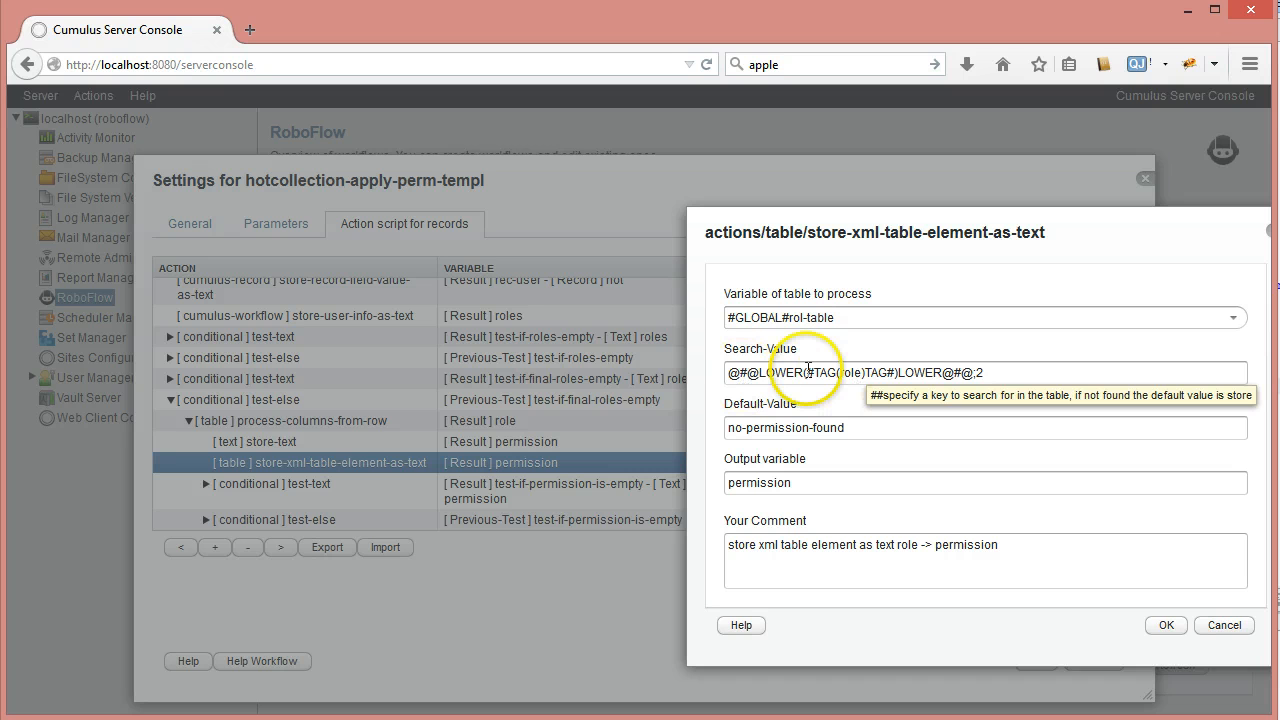
drag(893, 237, 727, 206)
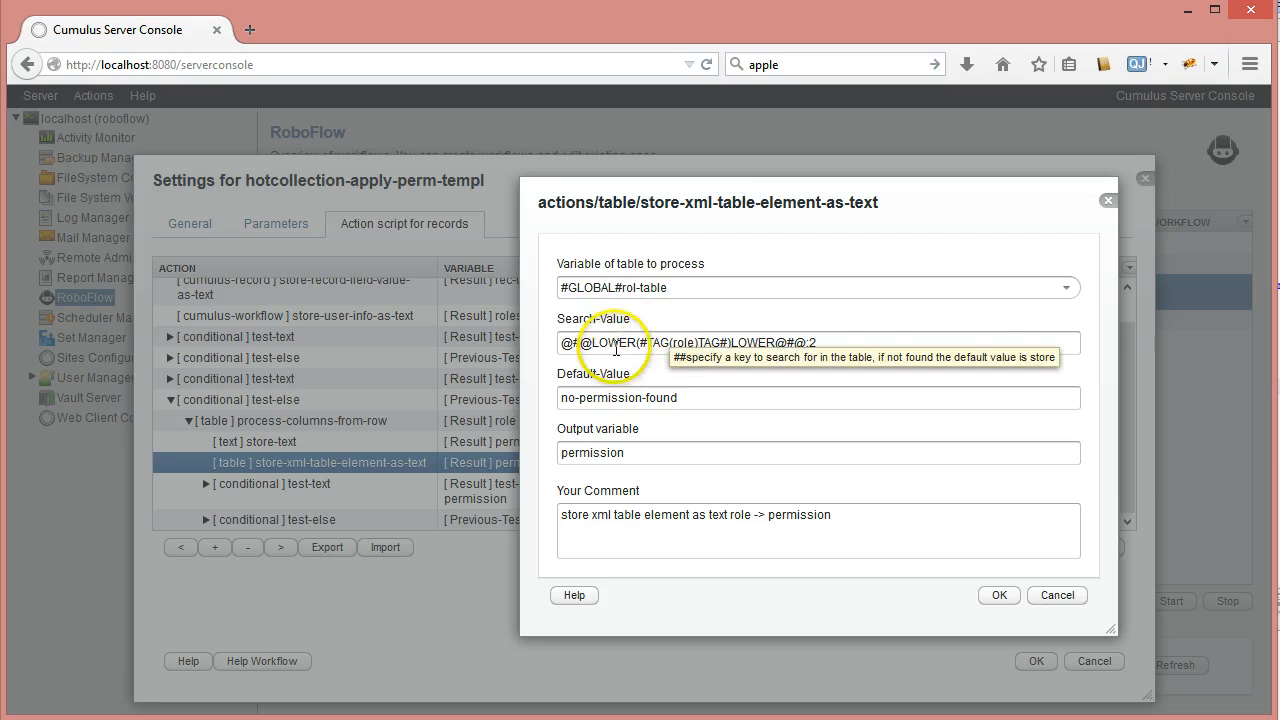
click(825, 341)
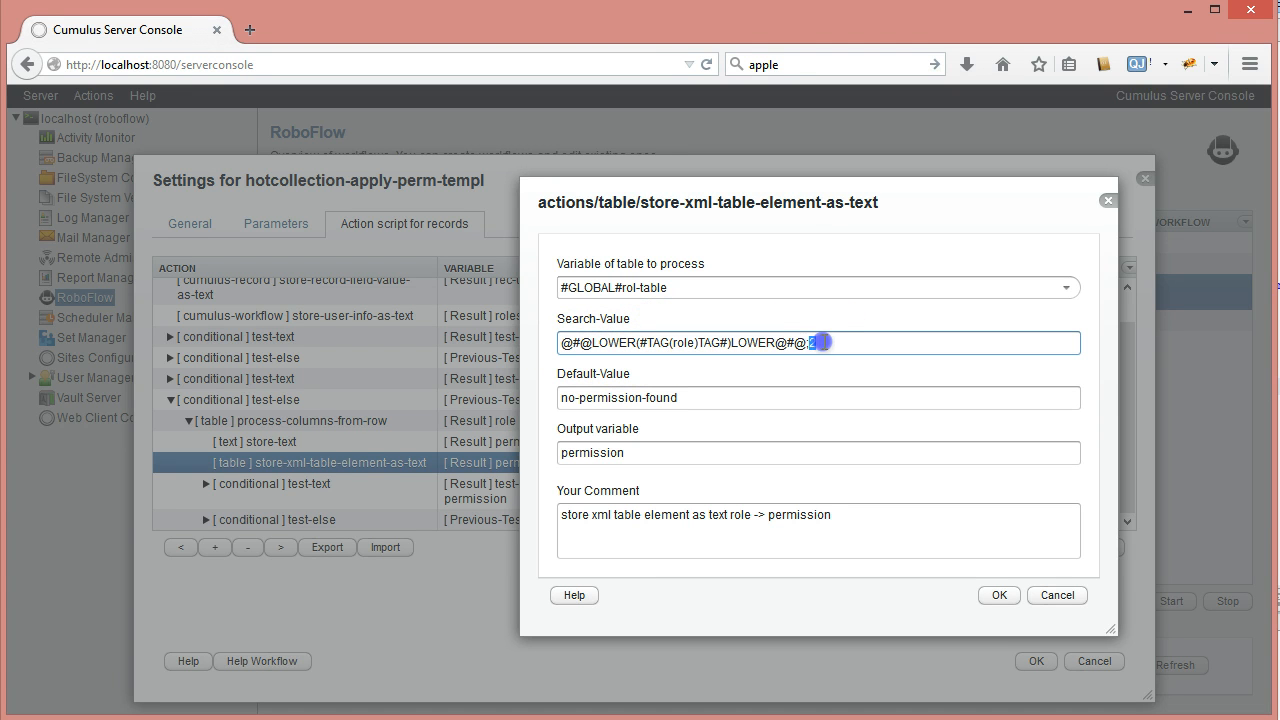
click(838, 343)
click(1107, 201)
View the RoleNames parameter's roles.txt table, select the copywriter role, then close both dialogs
click(291, 225)
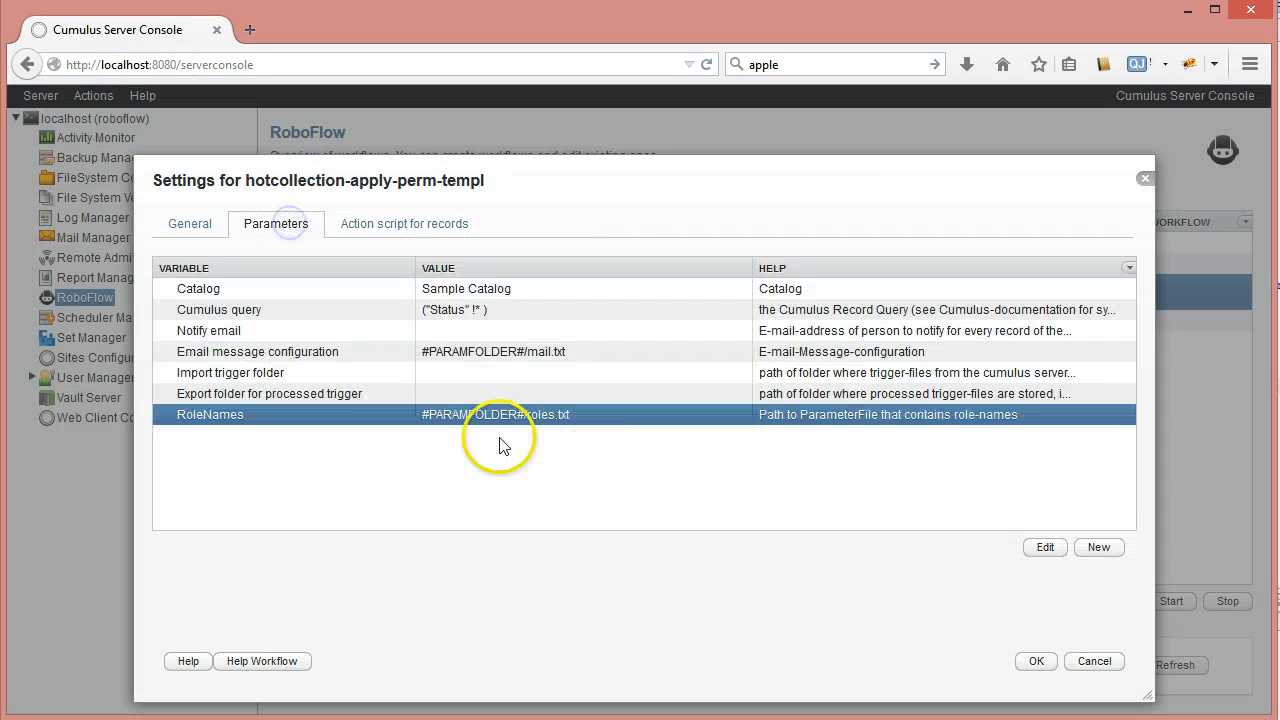
double_click(362, 415)
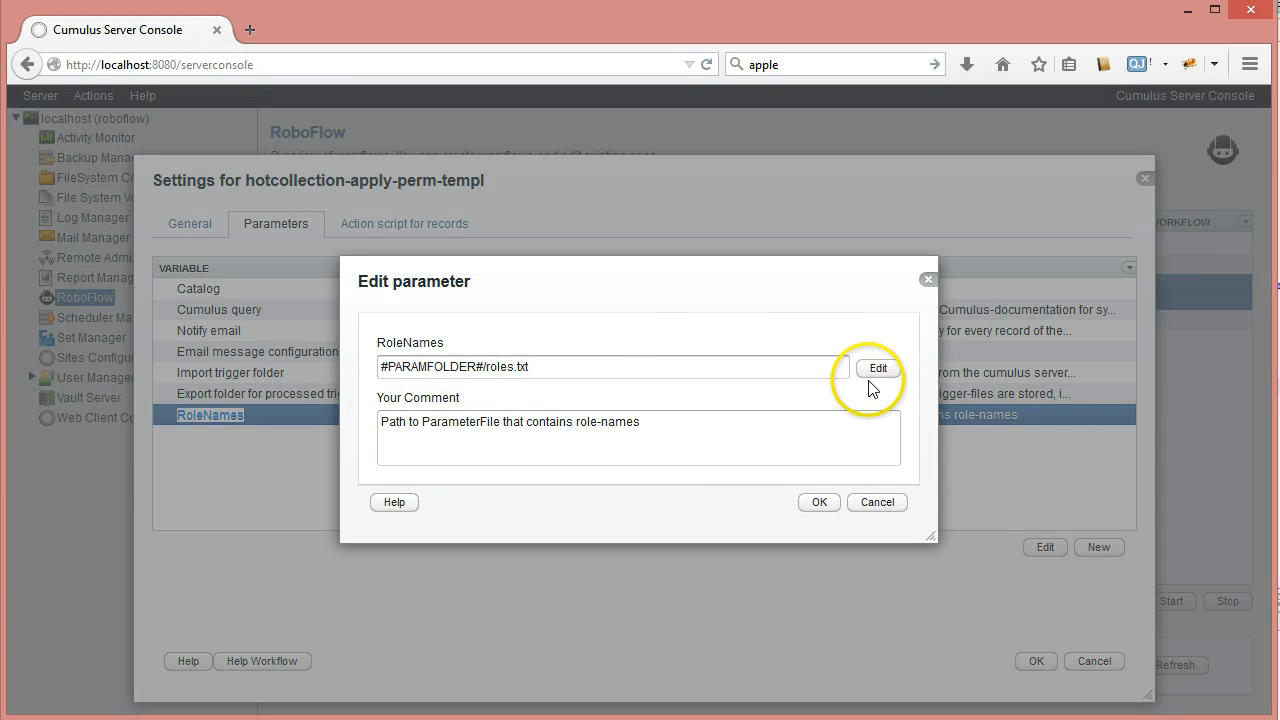
click(876, 369)
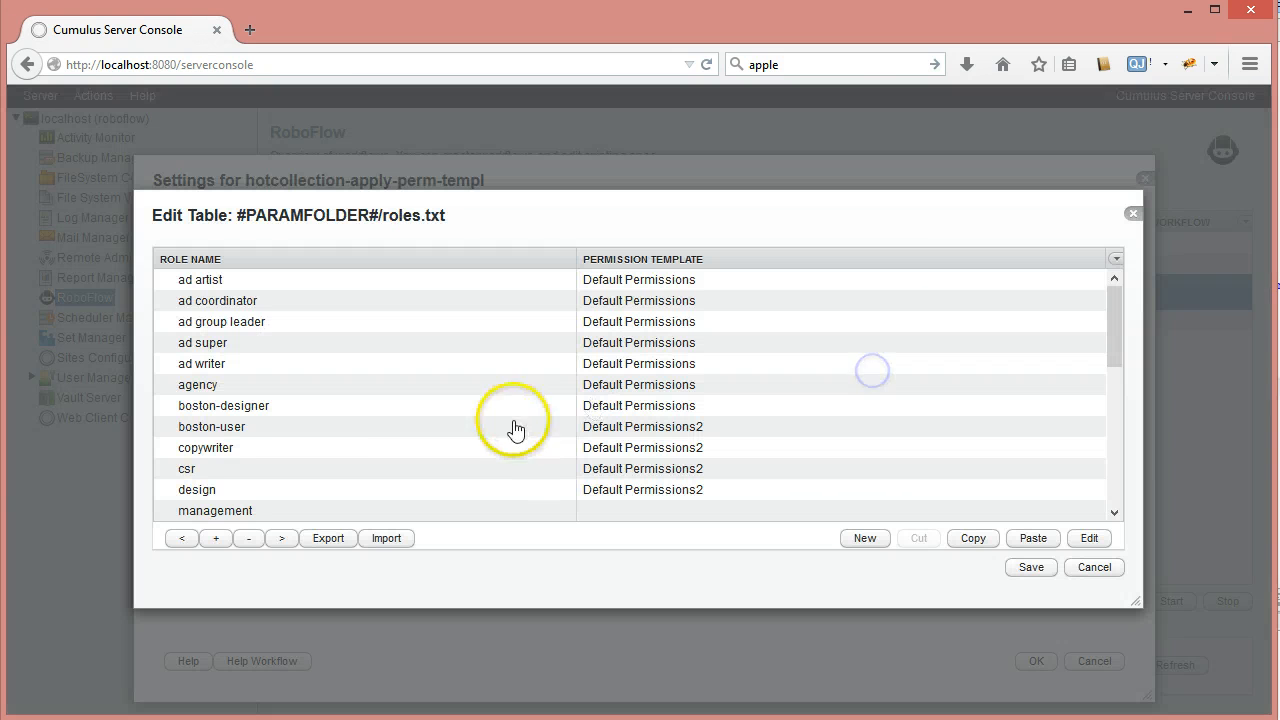
click(221, 455)
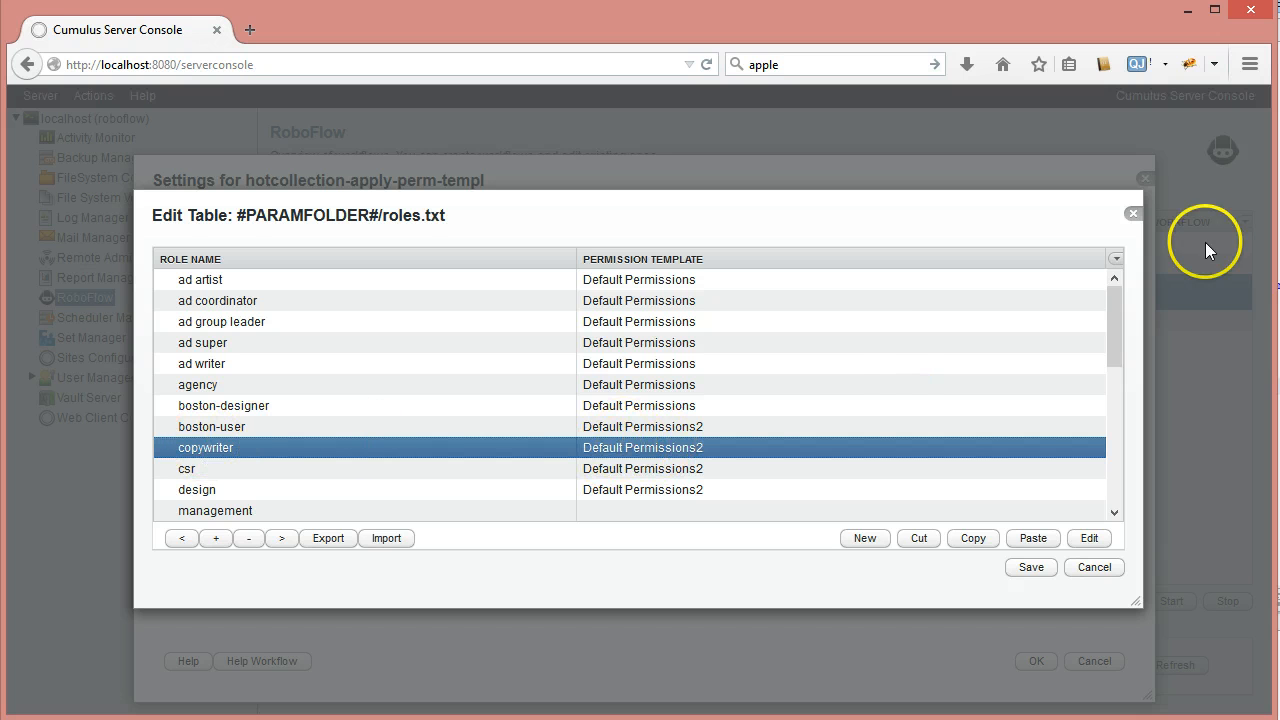
click(1126, 215)
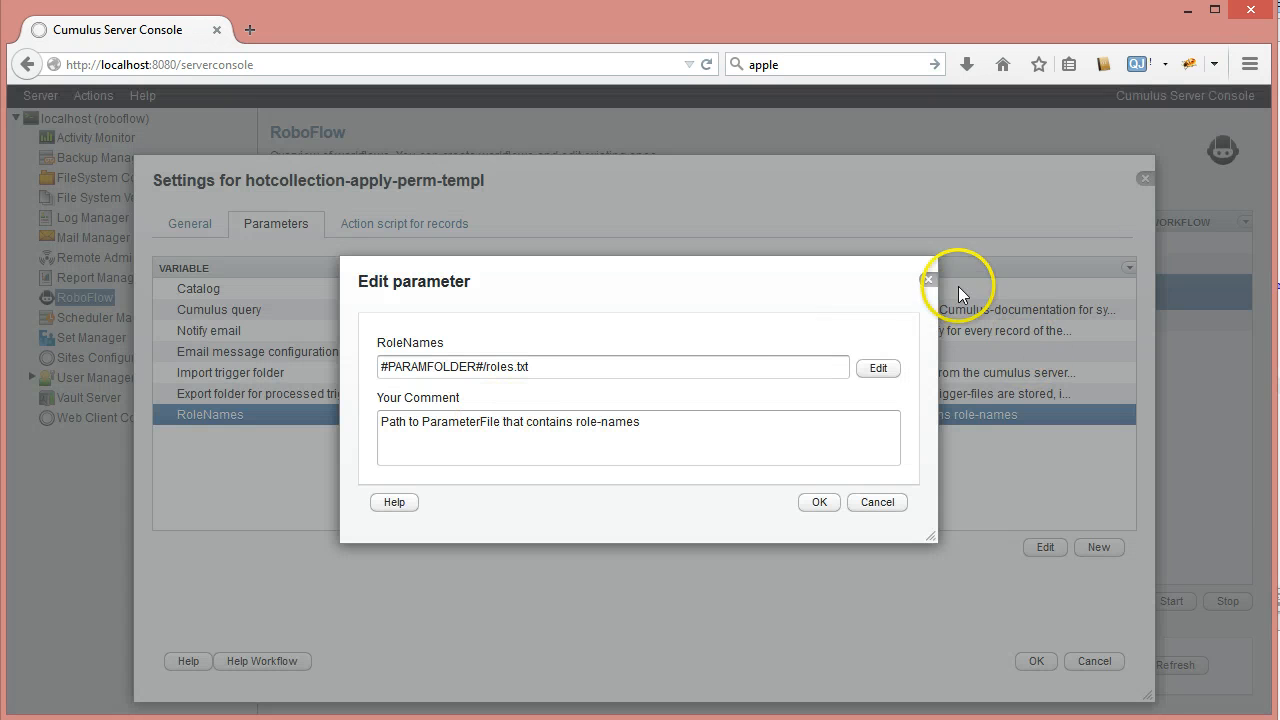
click(929, 281)
click(437, 226)
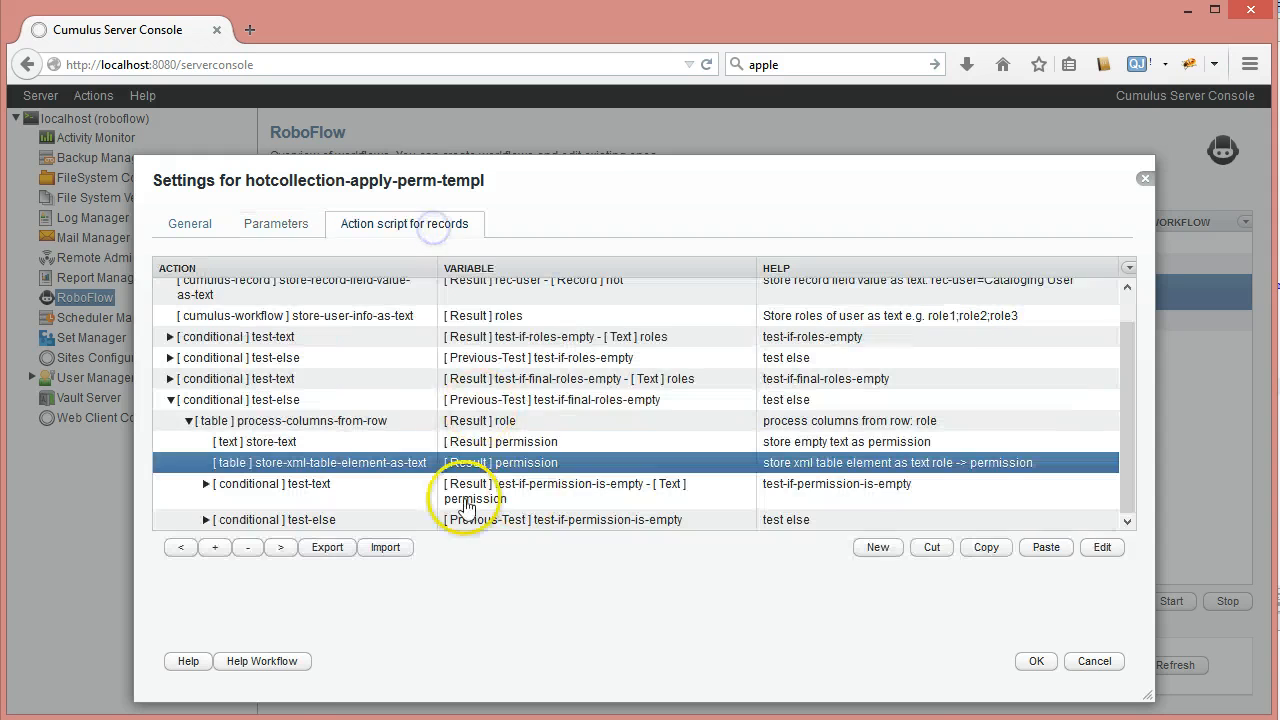
double_click(367, 463)
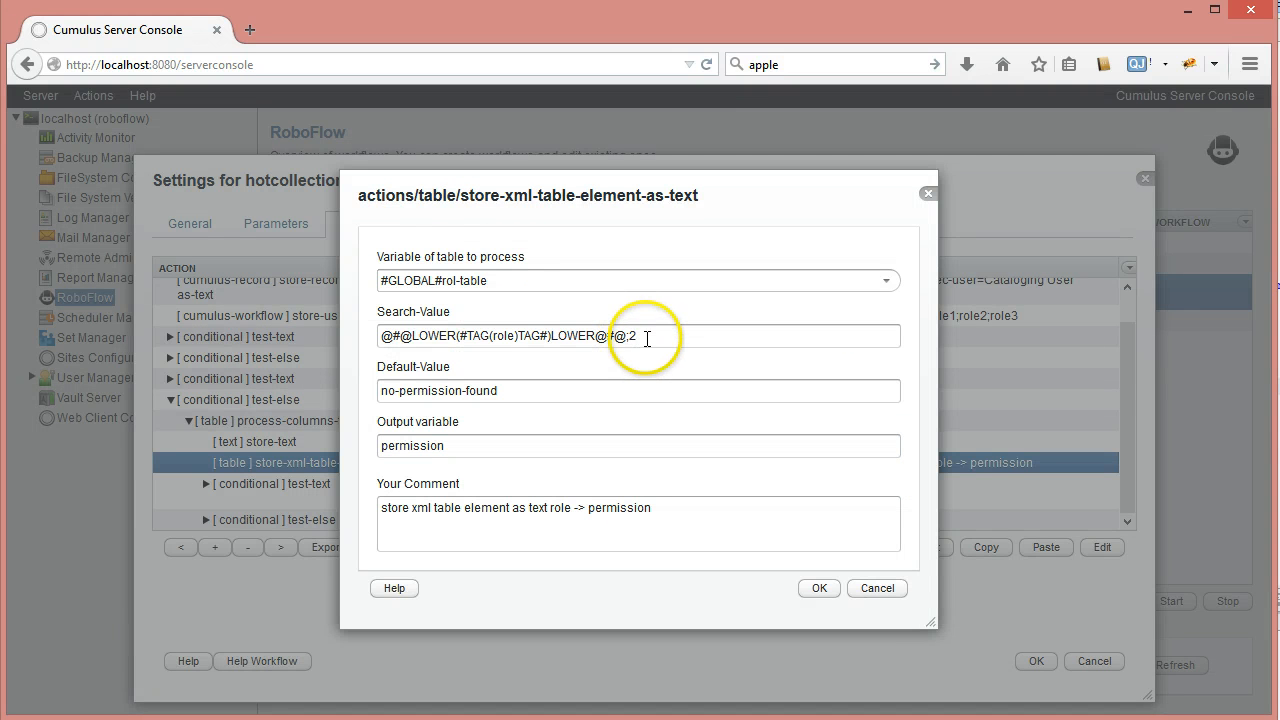
drag(651, 337, 633, 336)
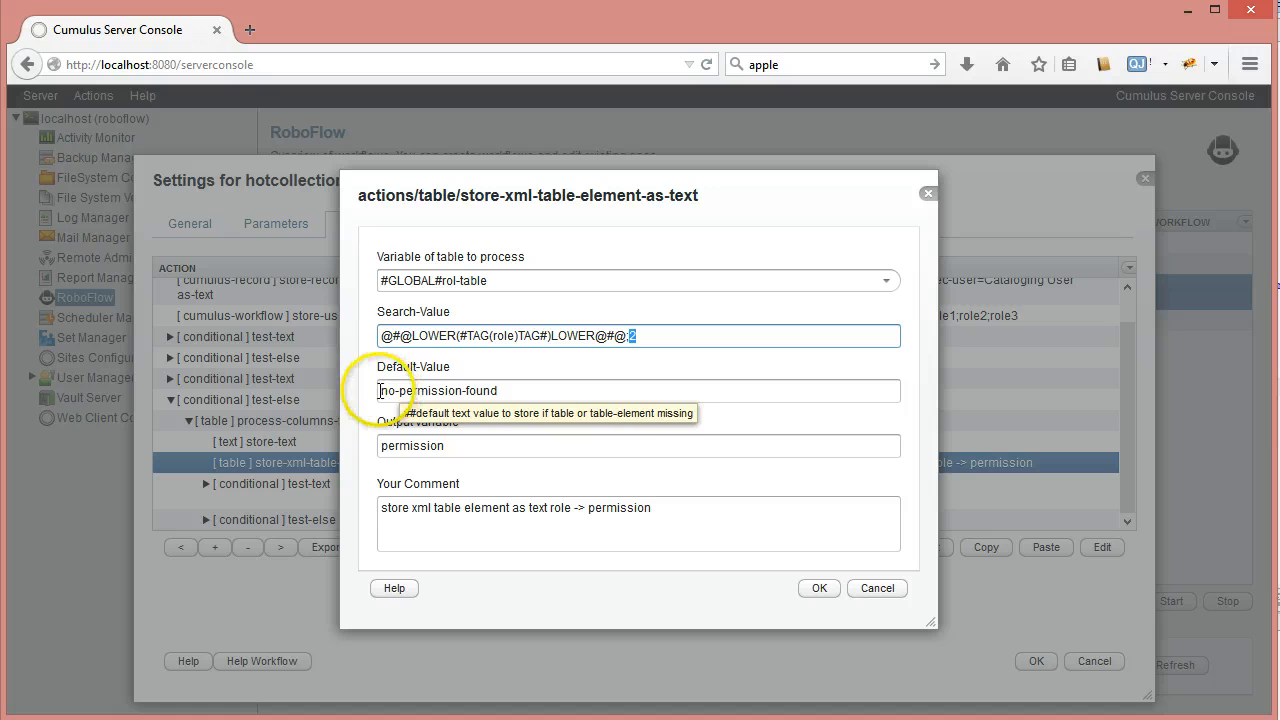
drag(379, 391, 539, 393)
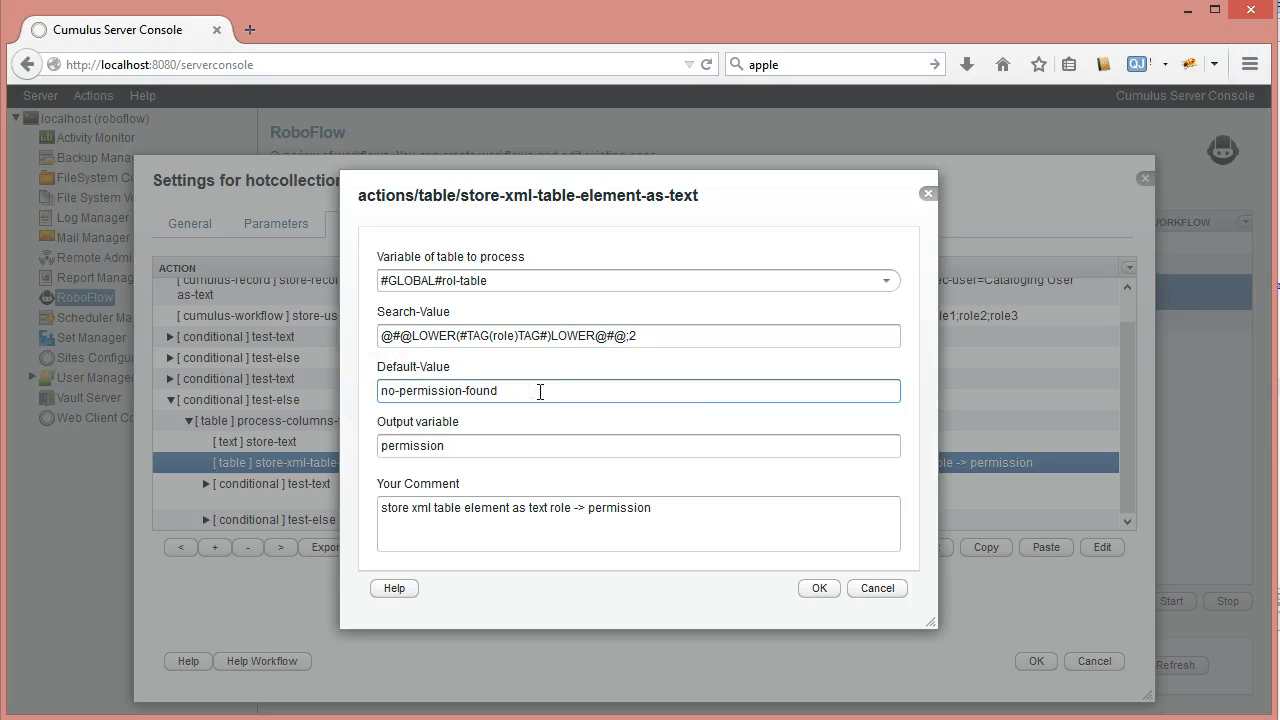
click(479, 450)
drag(378, 441, 366, 480)
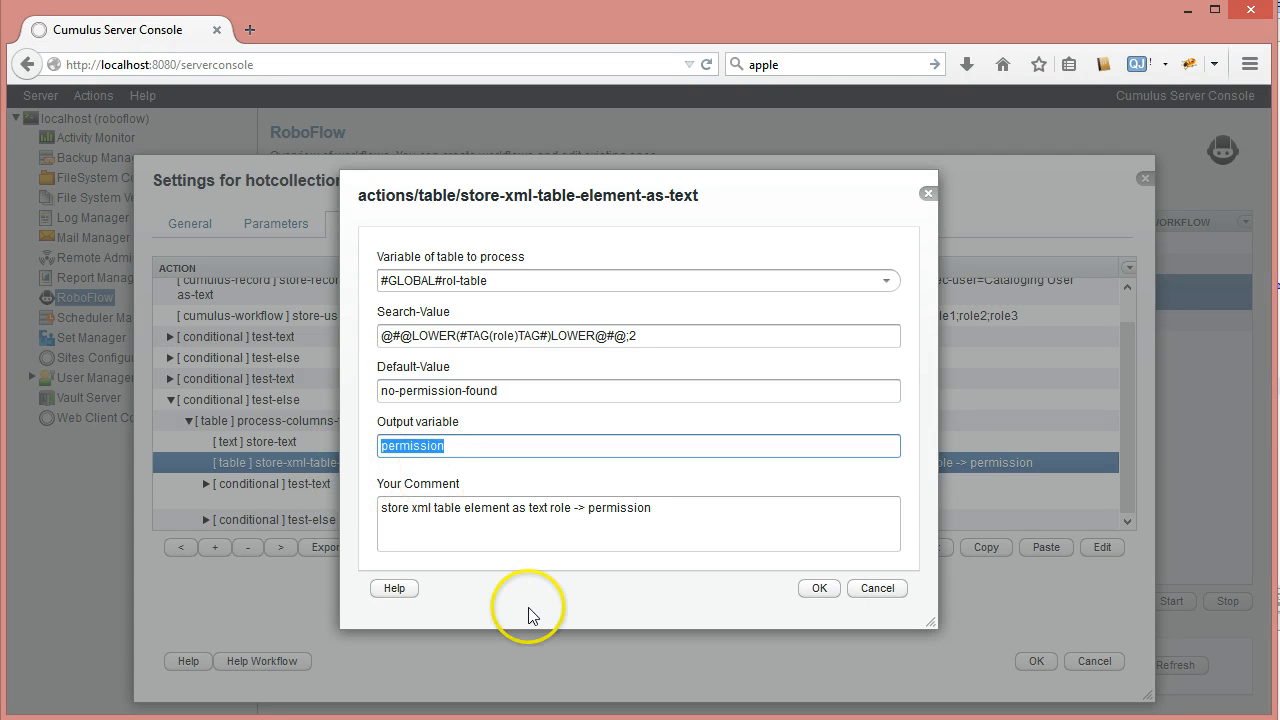
click(863, 590)
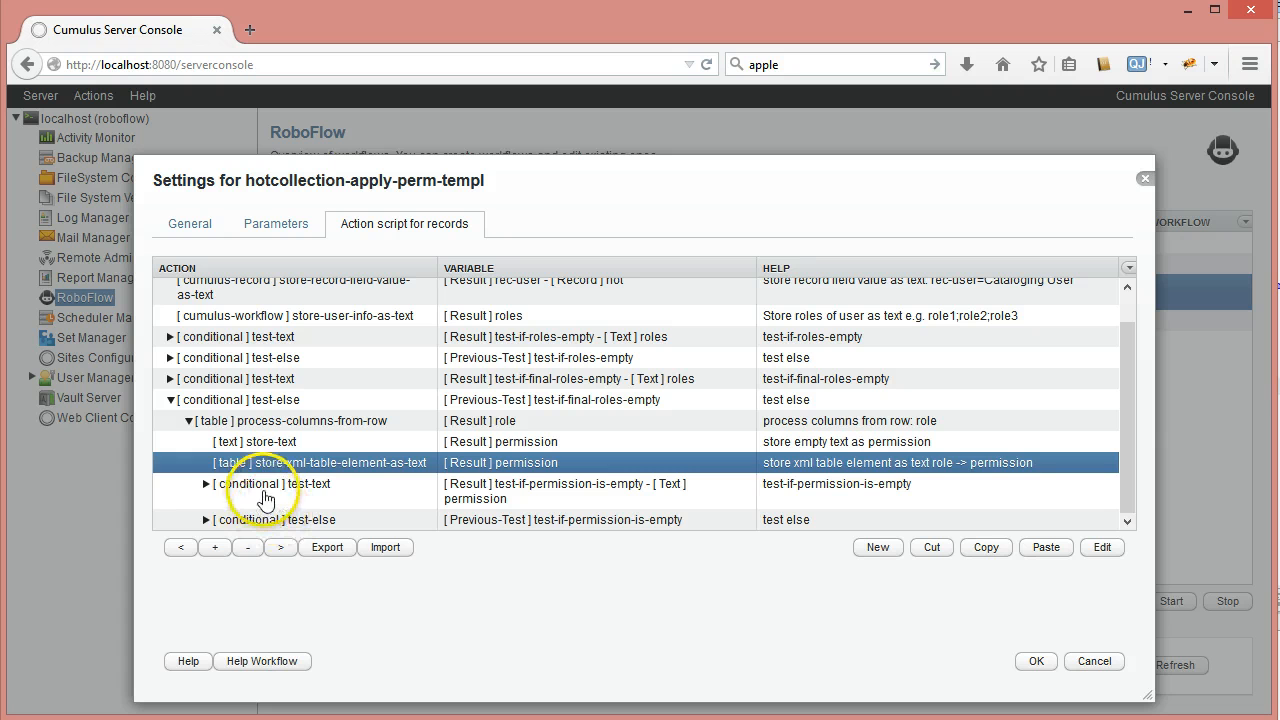
Expand test-if-permission-is-empty and review its test-text settings without changes
click(260, 495)
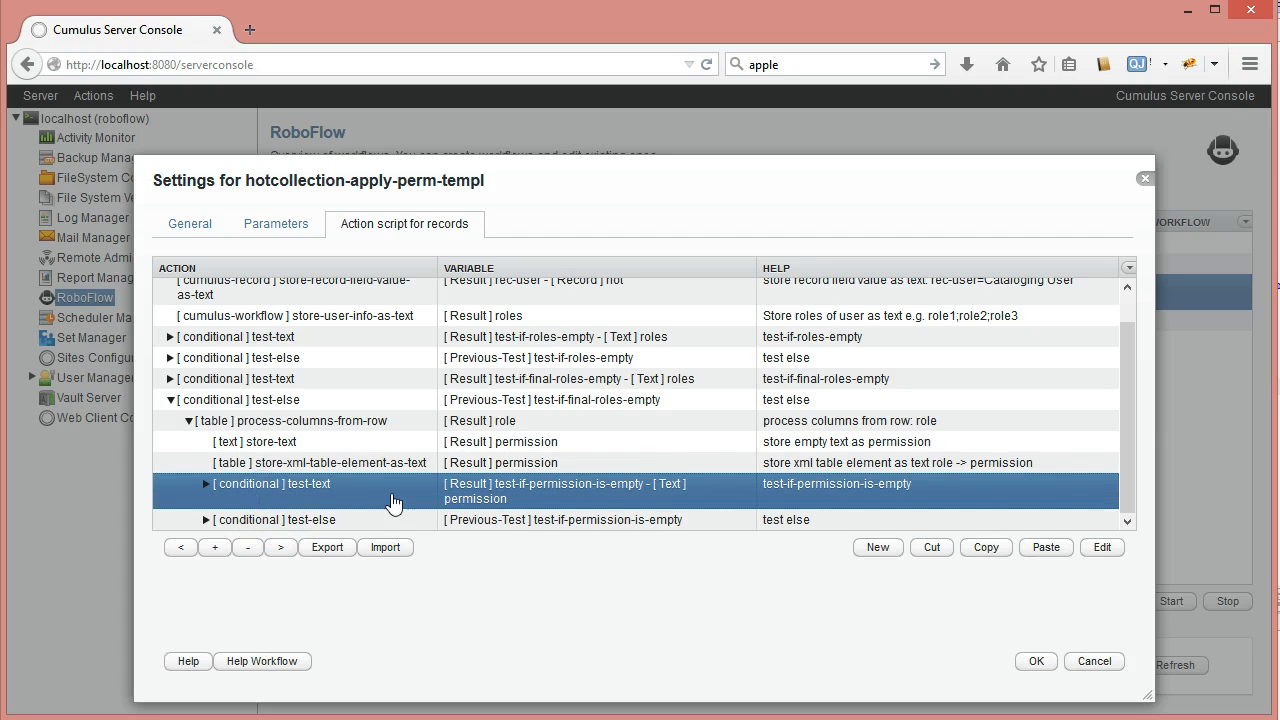
click(207, 484)
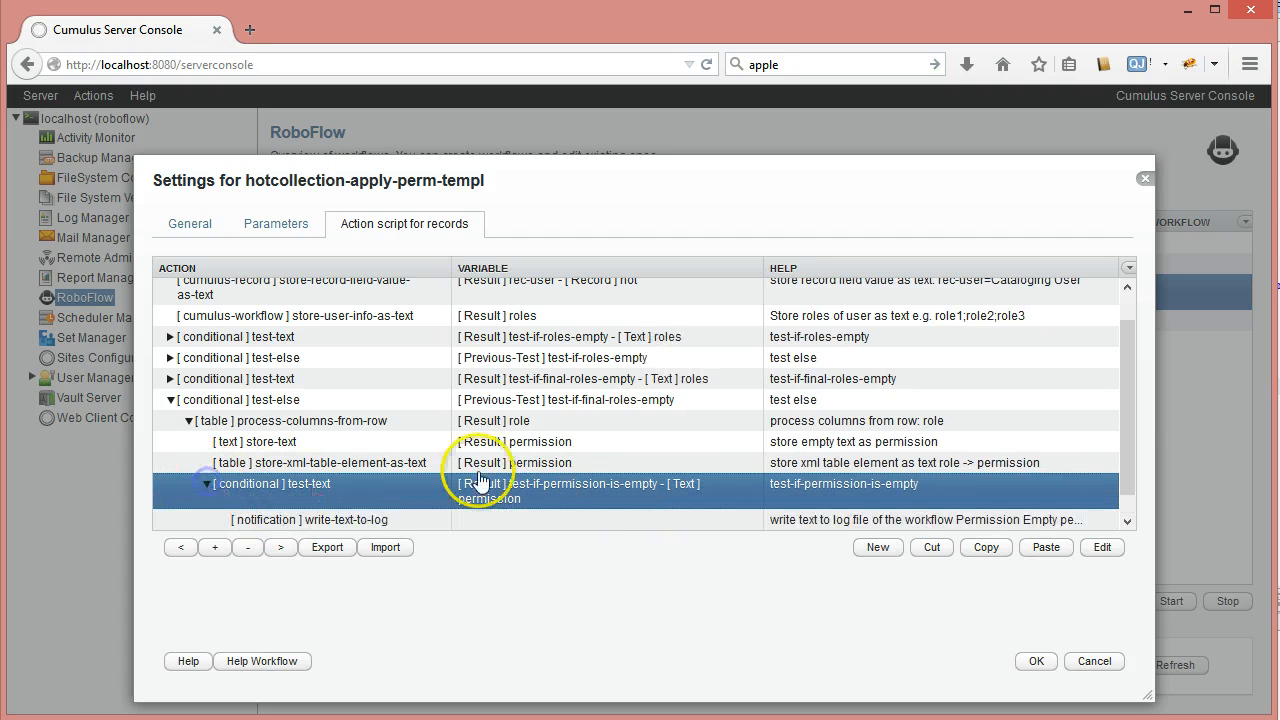
double_click(335, 493)
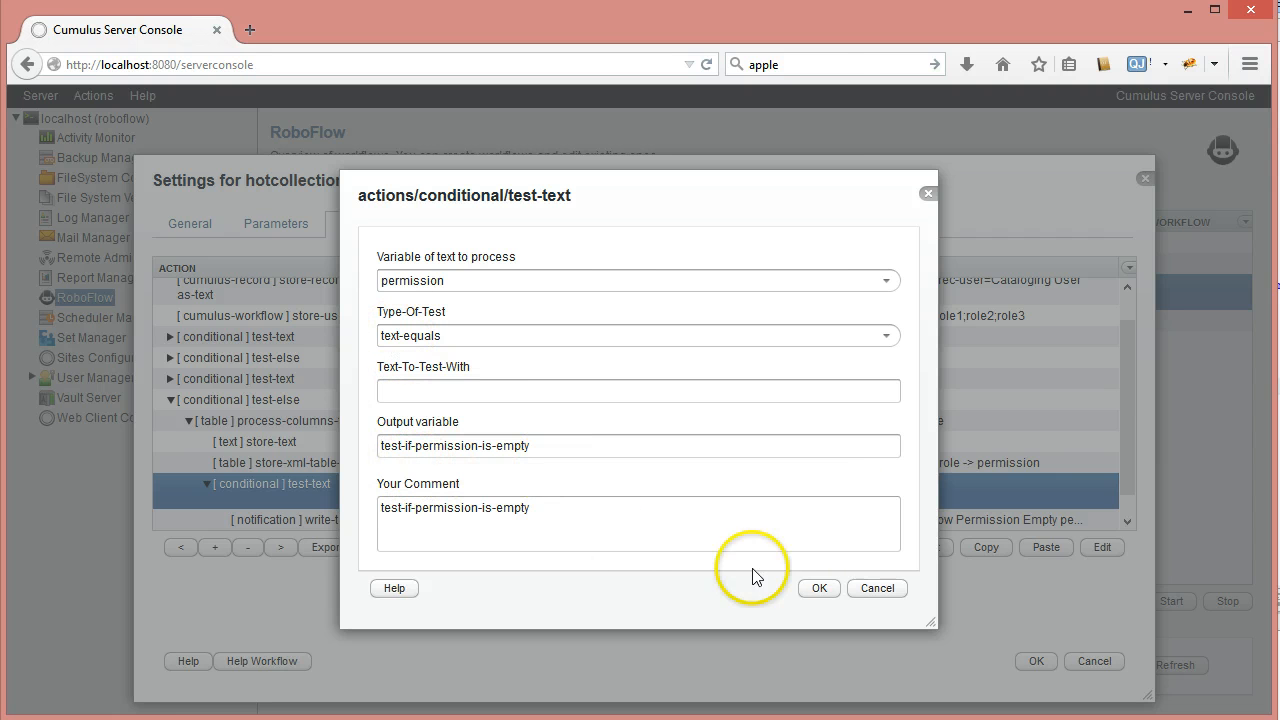
click(873, 590)
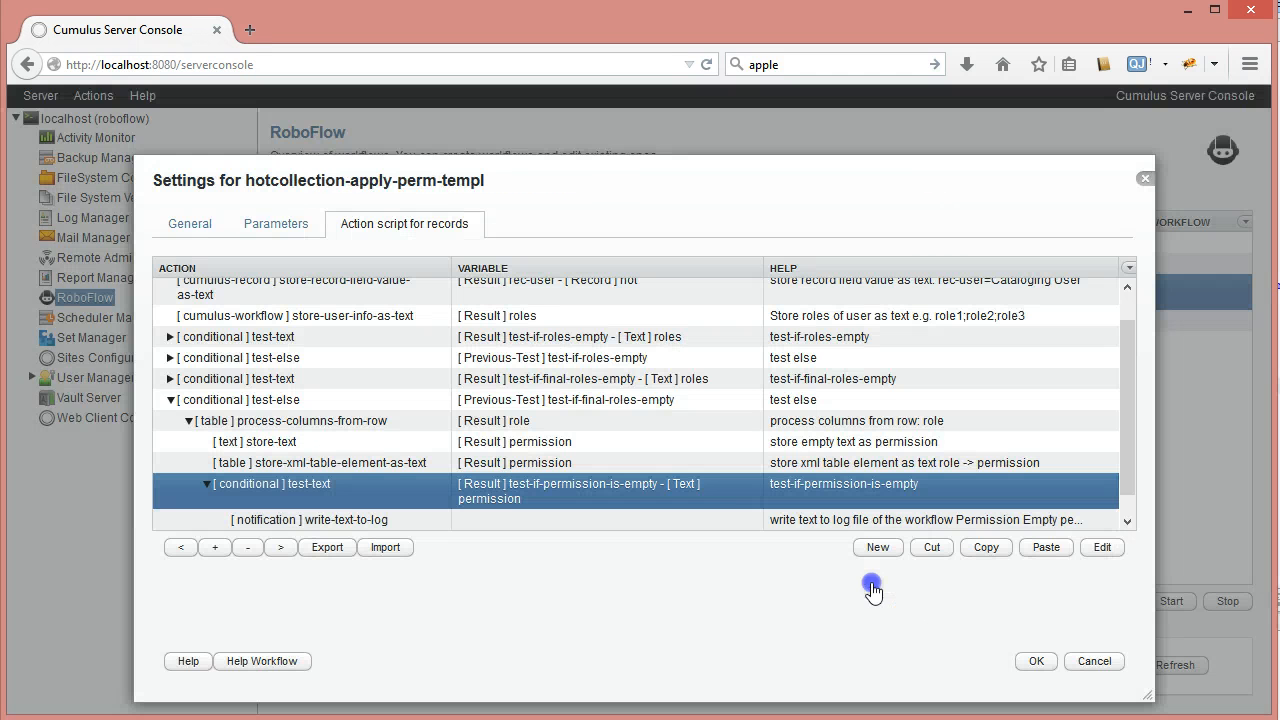
Inspect the write-text-to-log step's Text-To-Log message and cancel unchanged
click(314, 466)
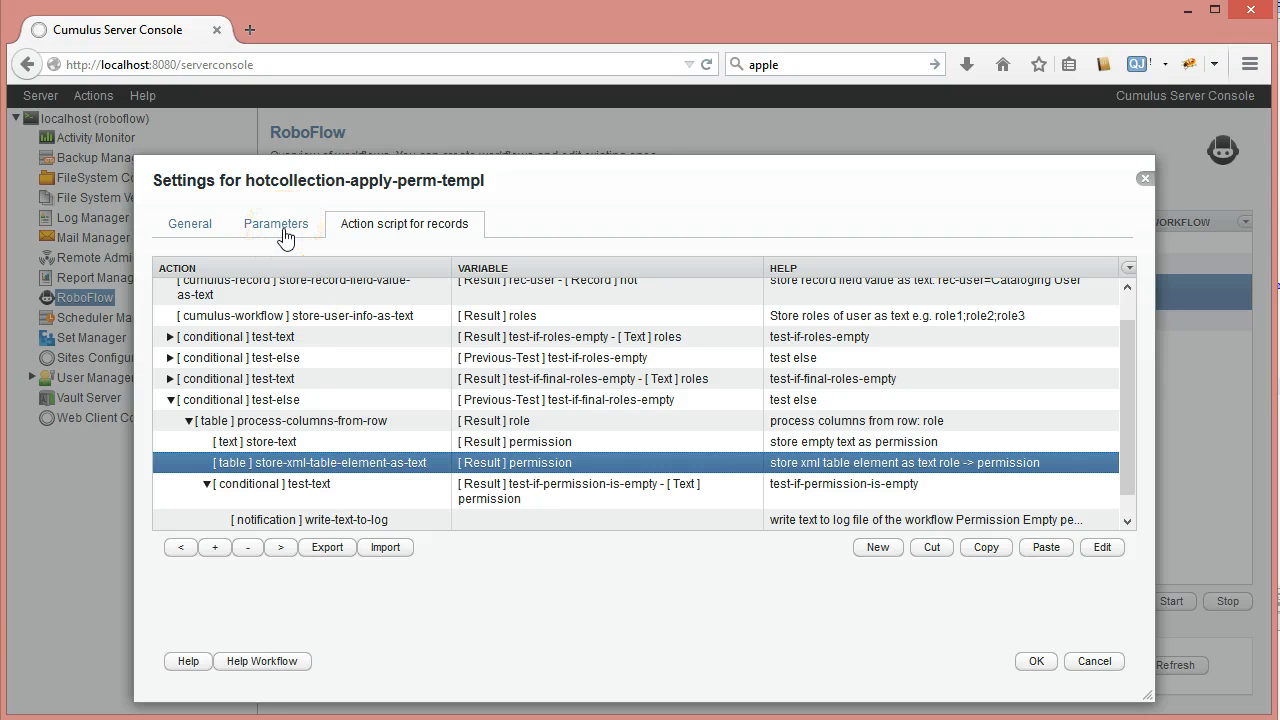
click(303, 470)
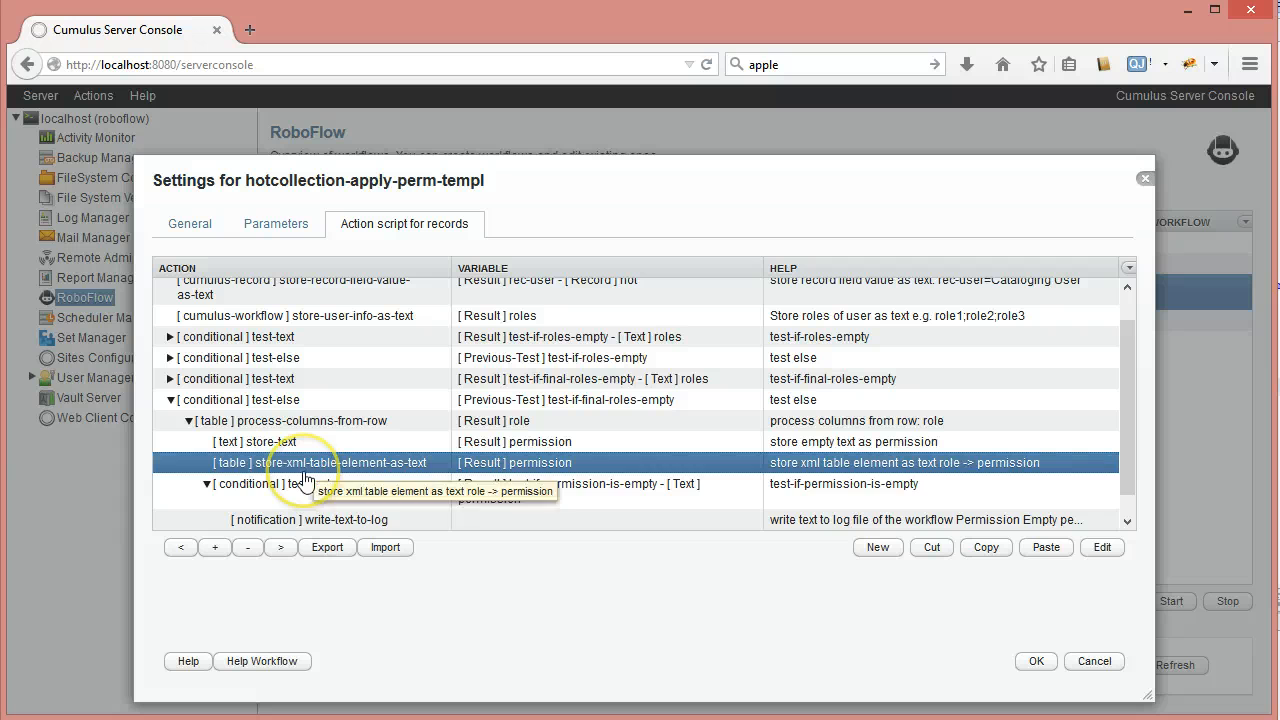
click(309, 490)
drag(1128, 415, 1128, 433)
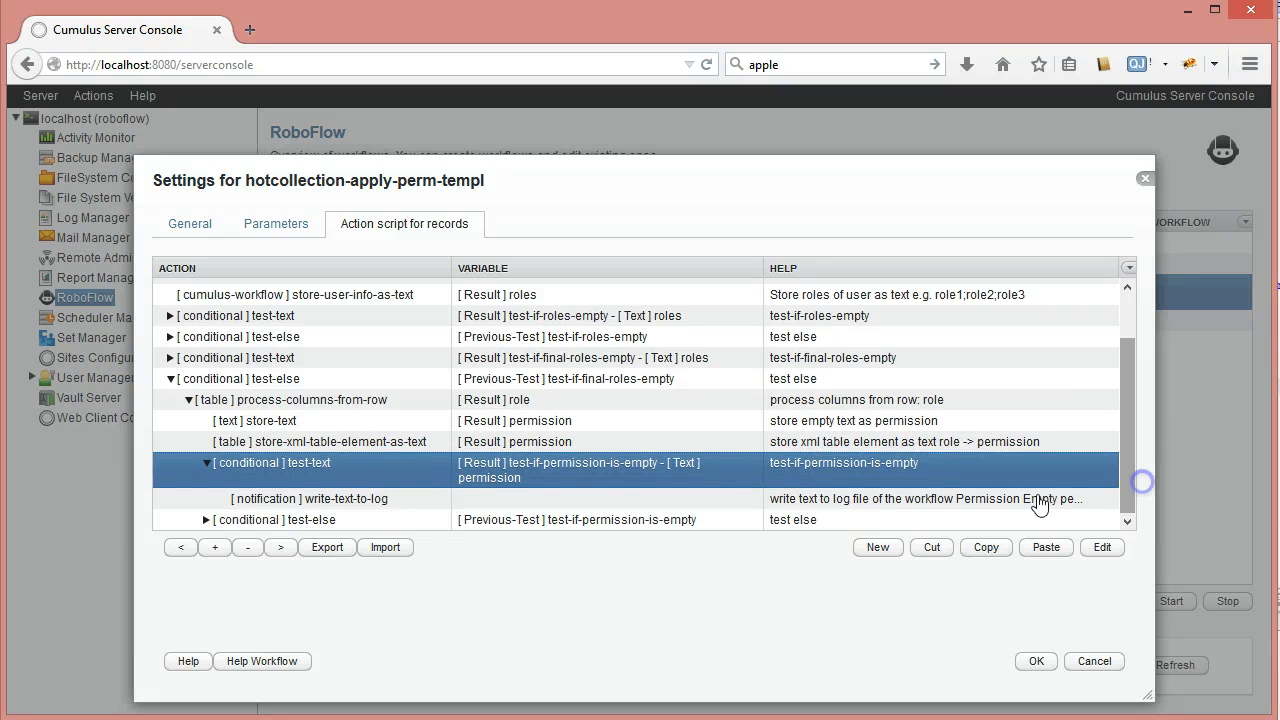
click(313, 506)
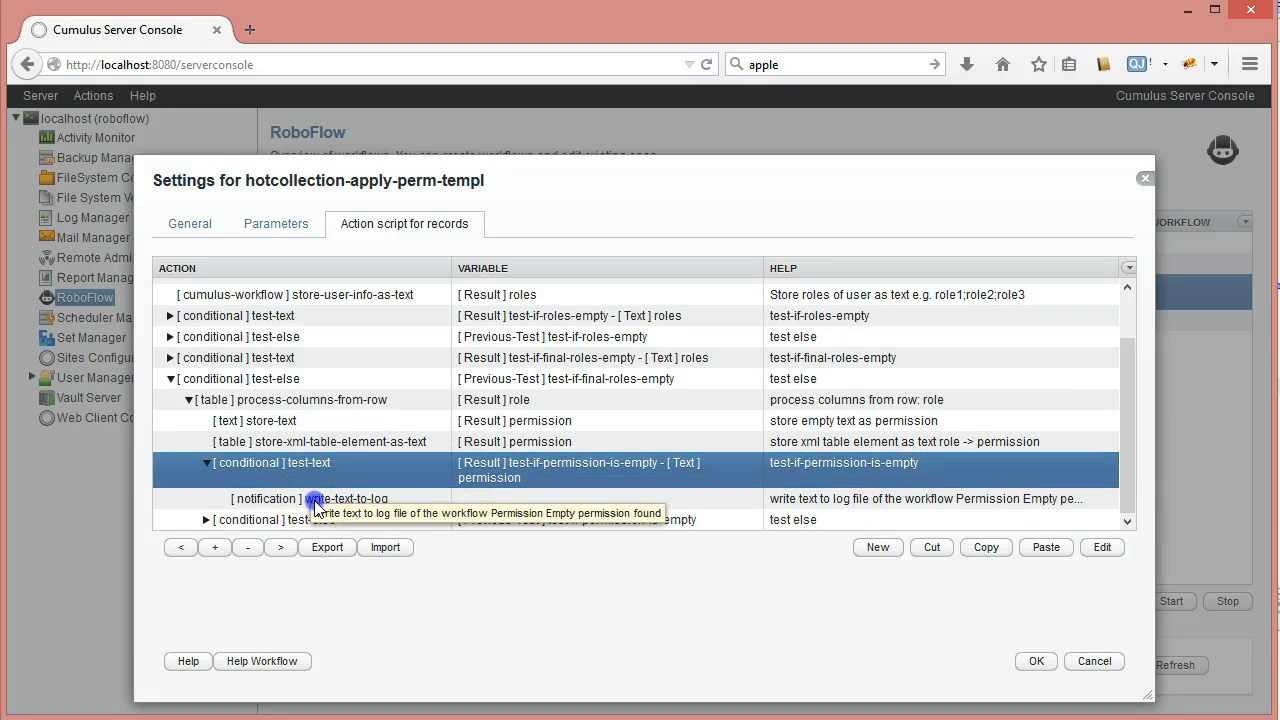
double_click(314, 500)
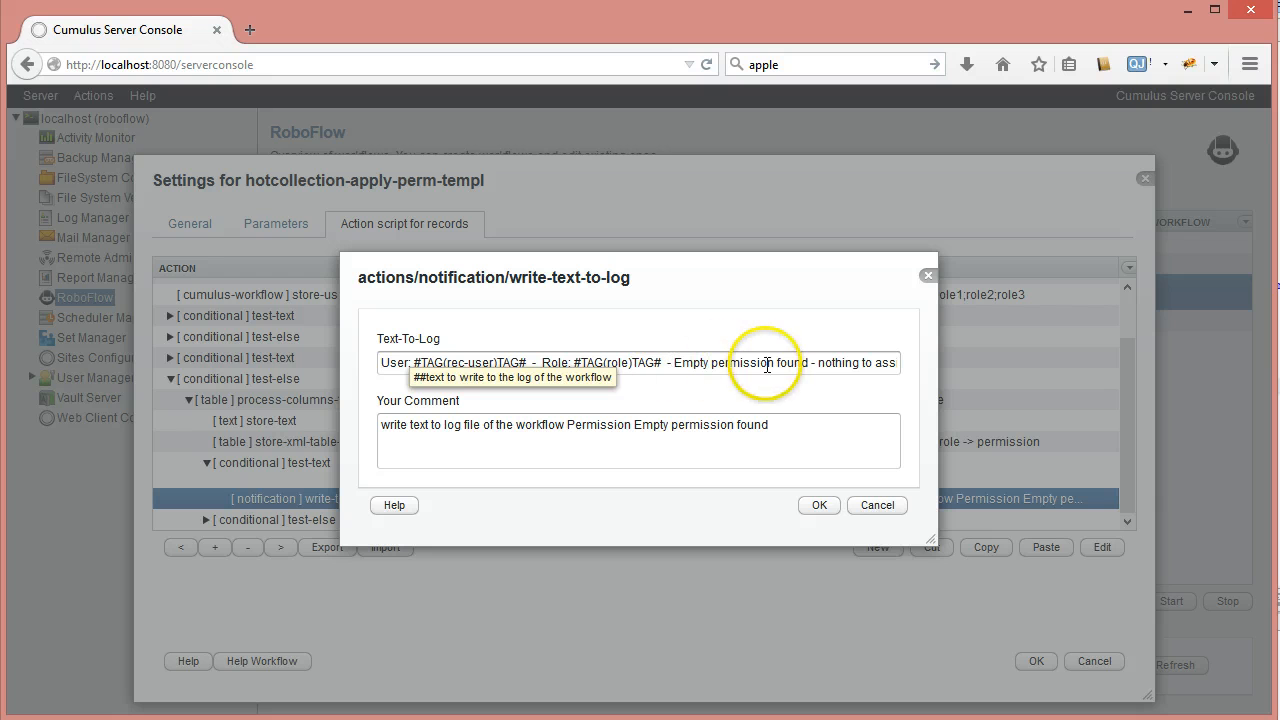
drag(893, 363, 946, 366)
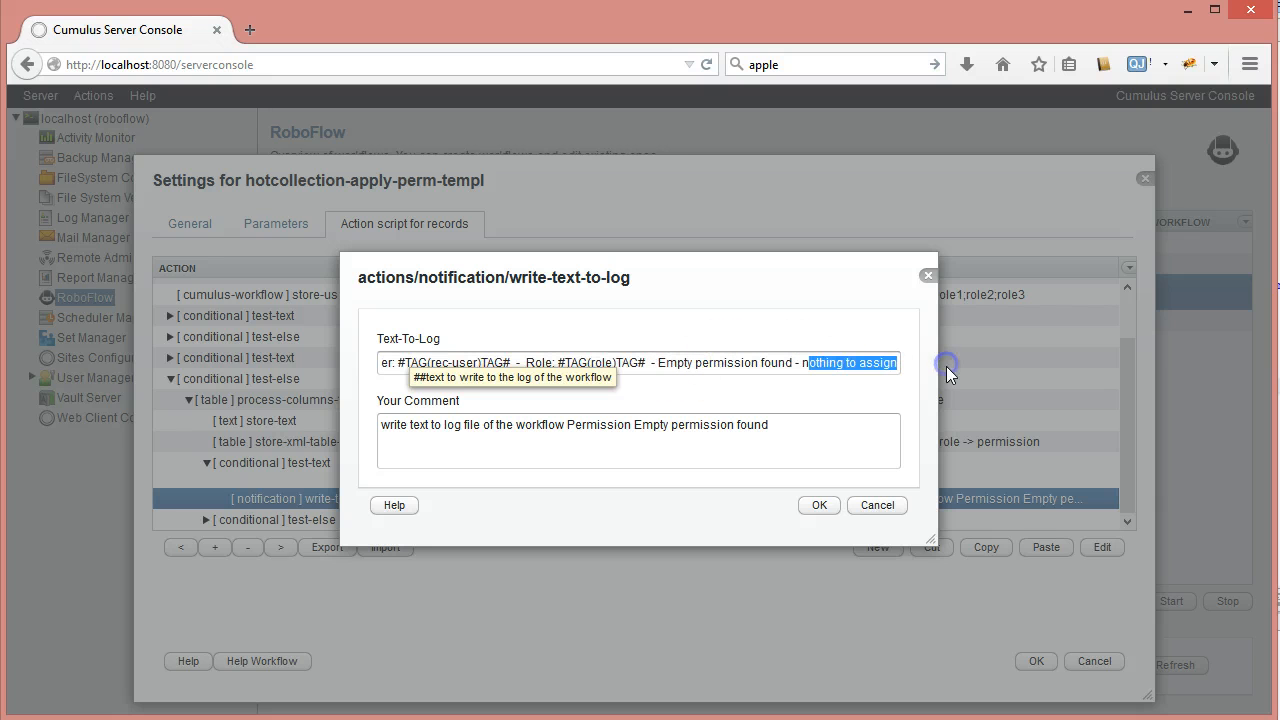
click(880, 507)
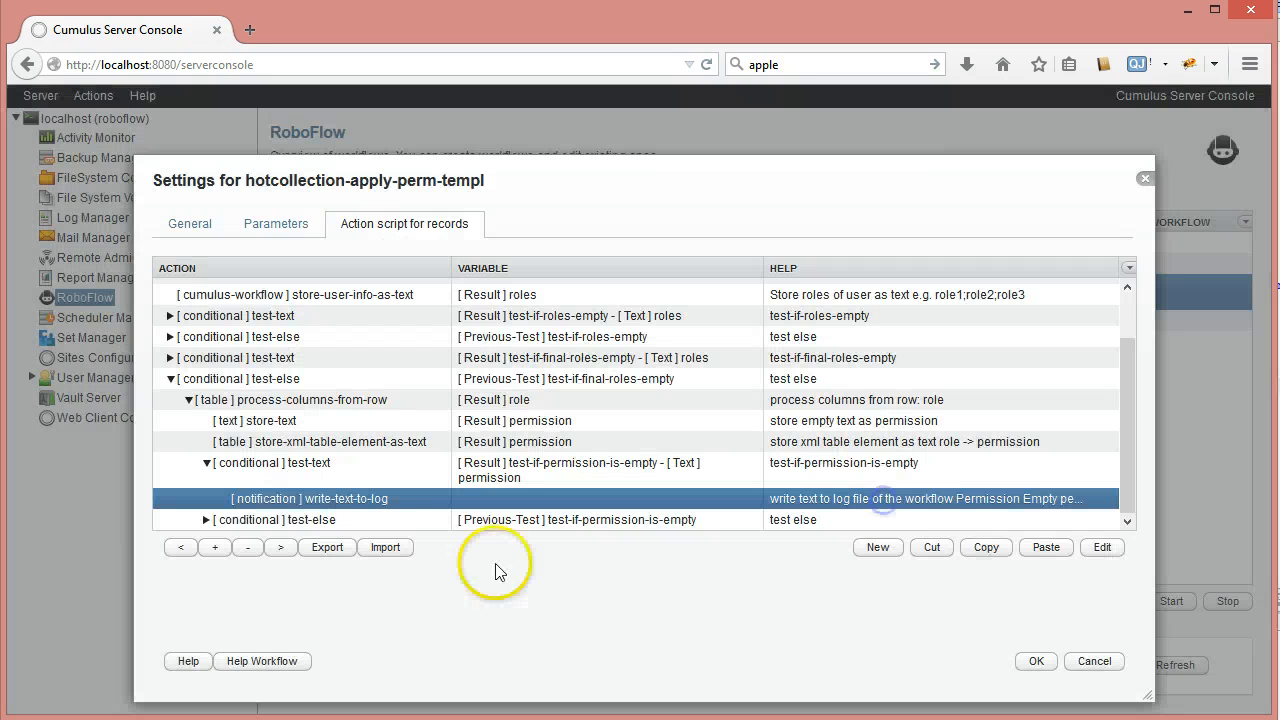
Collapse the permission-empty condition and expand its test-else branch
click(207, 464)
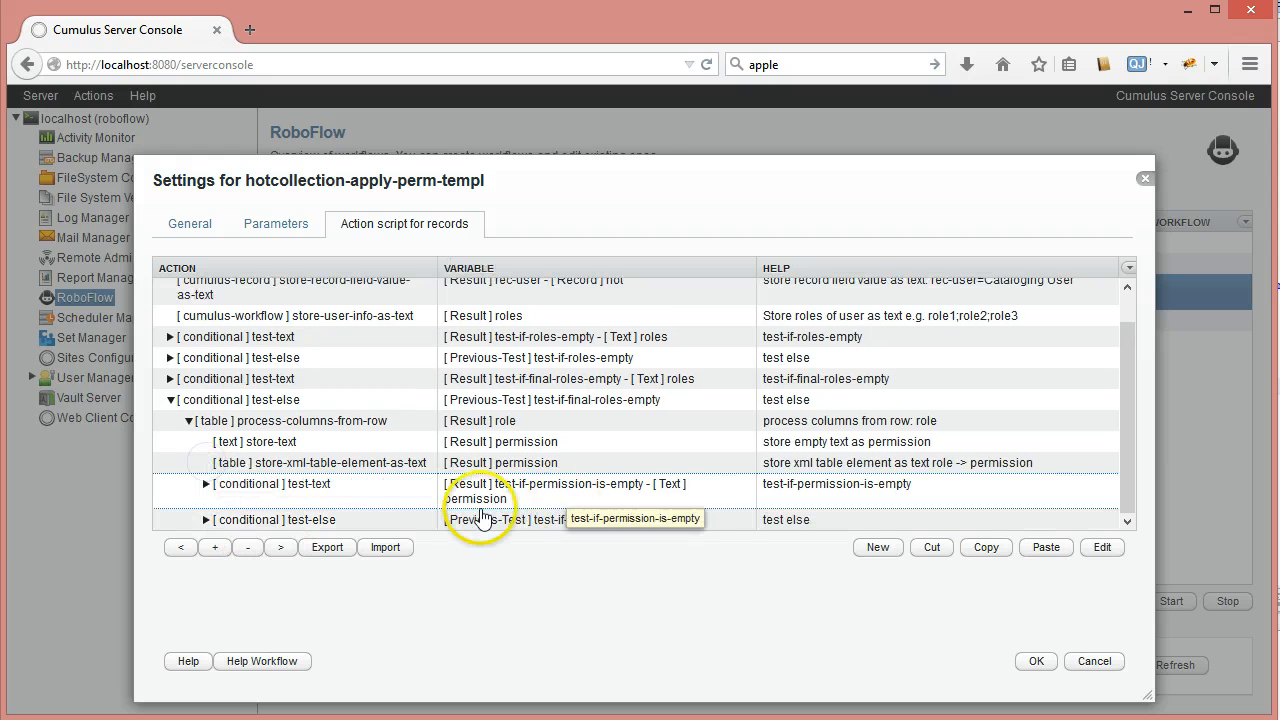
click(322, 520)
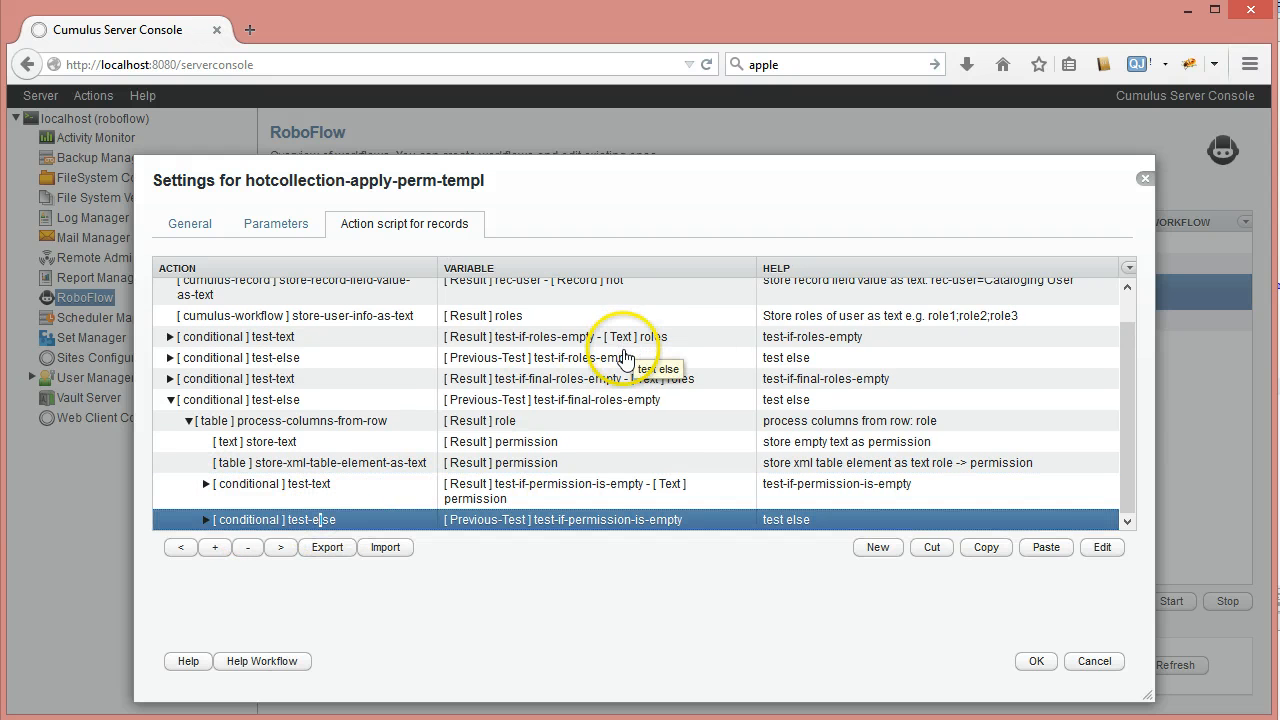
click(206, 522)
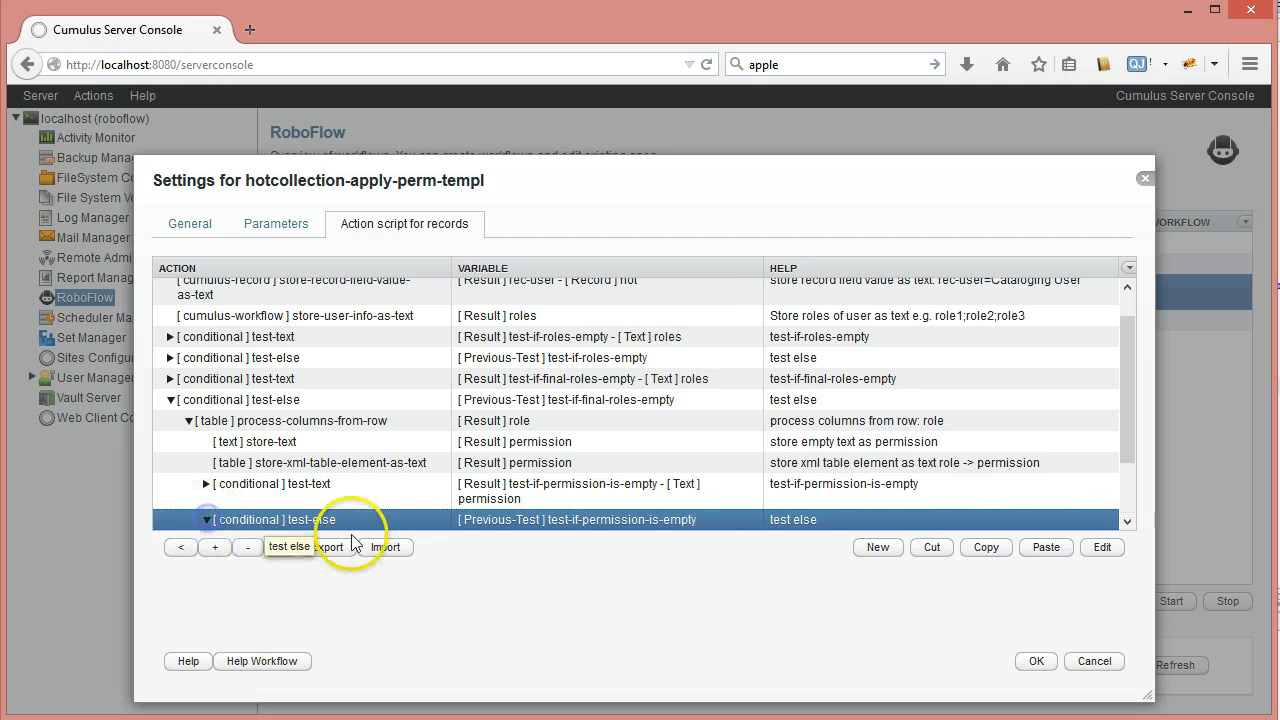
drag(1128, 400, 1133, 452)
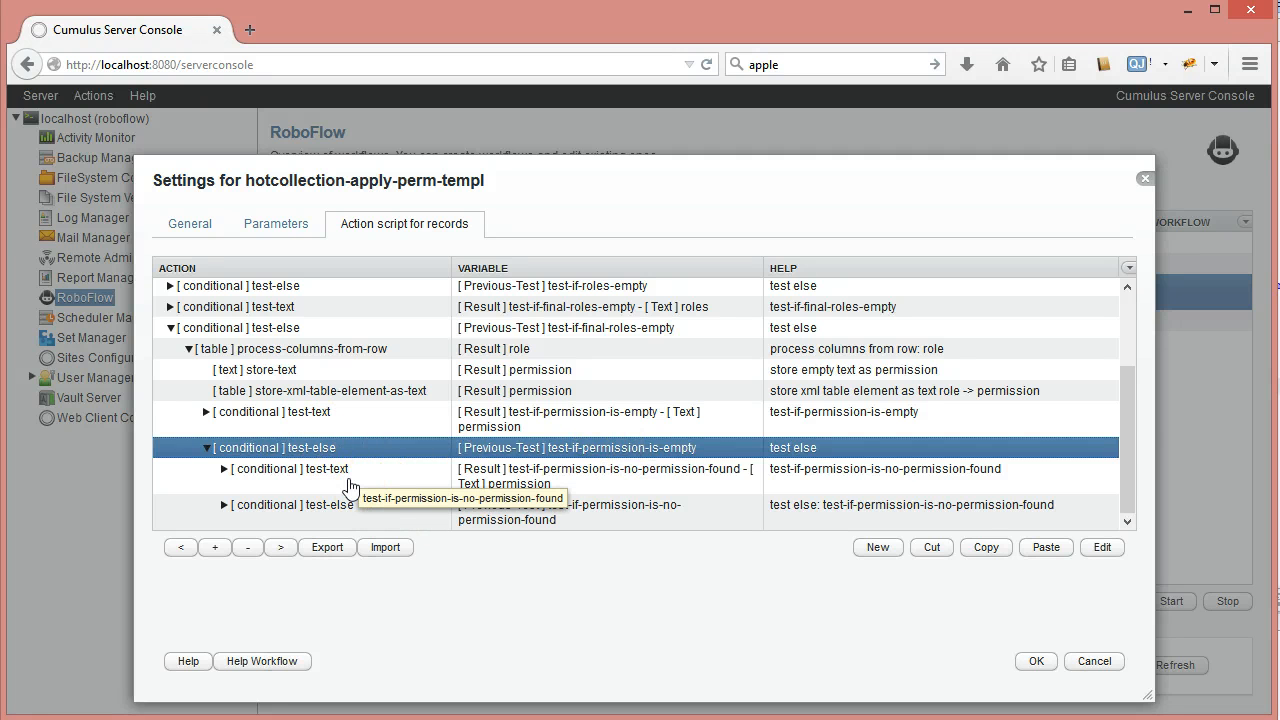
Expand the no-permission-found condition and review its Permission NOT FOUND log step unchanged
click(650, 483)
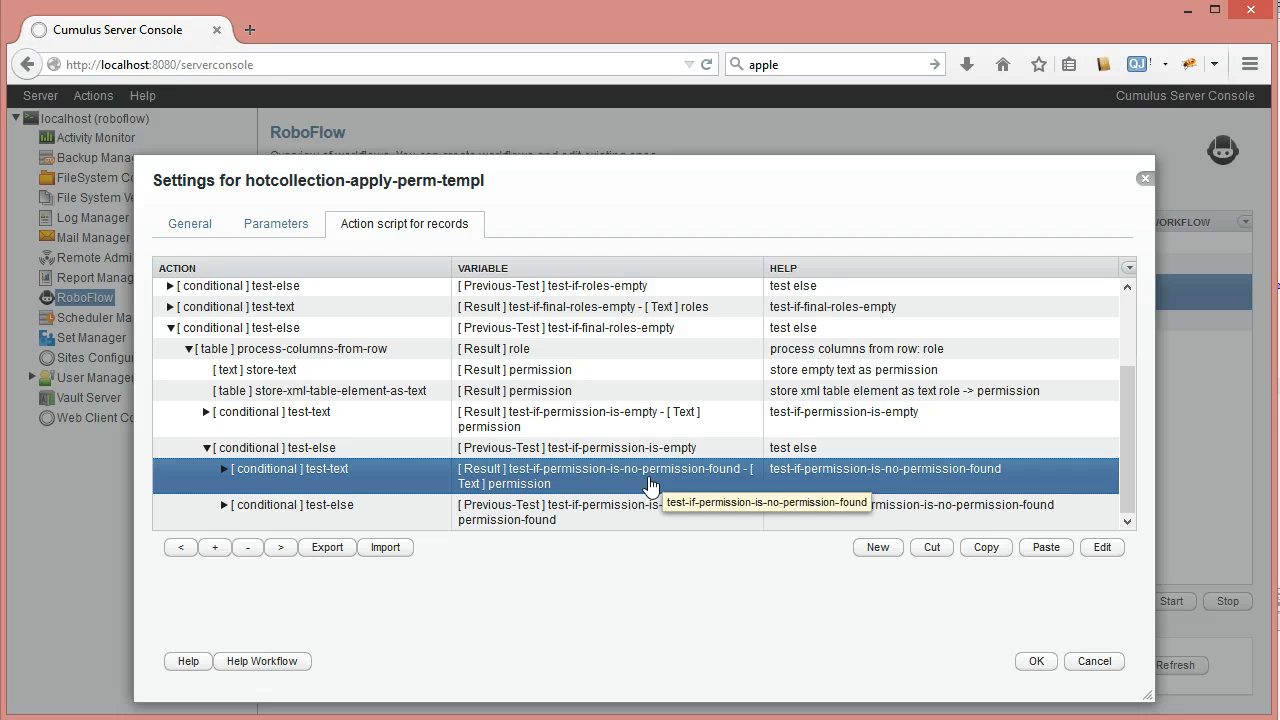
click(223, 469)
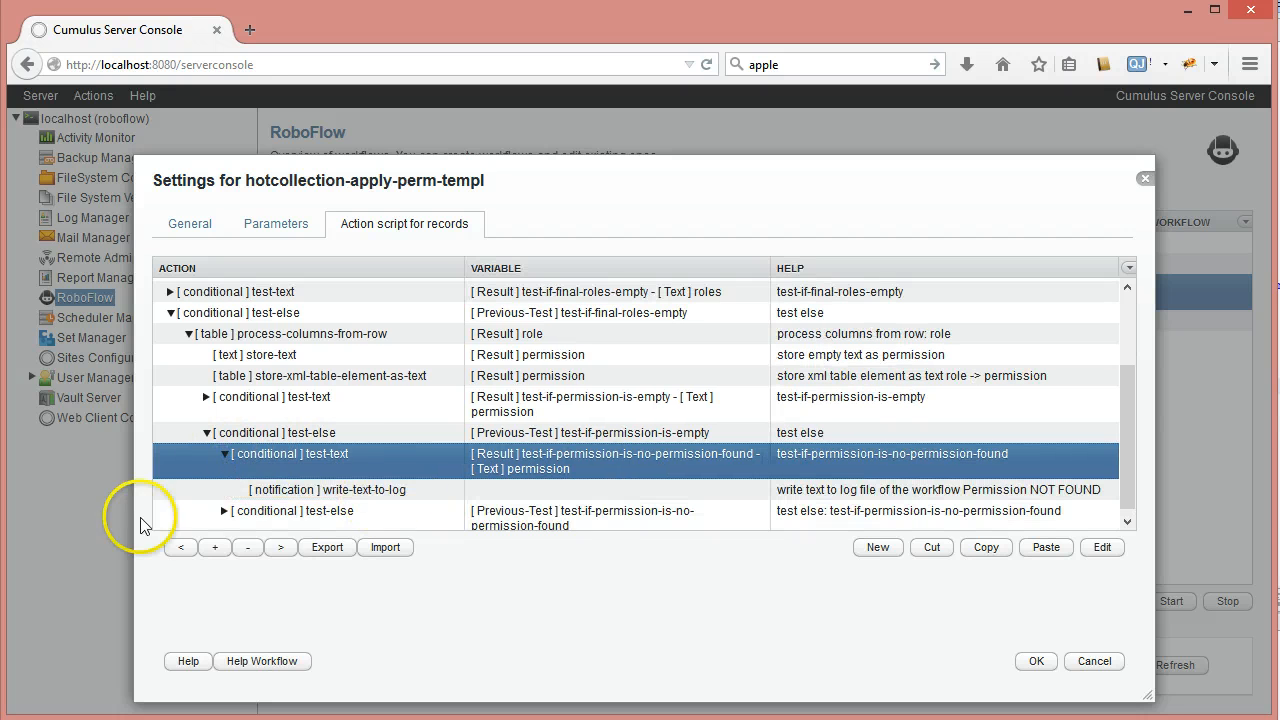
click(340, 490)
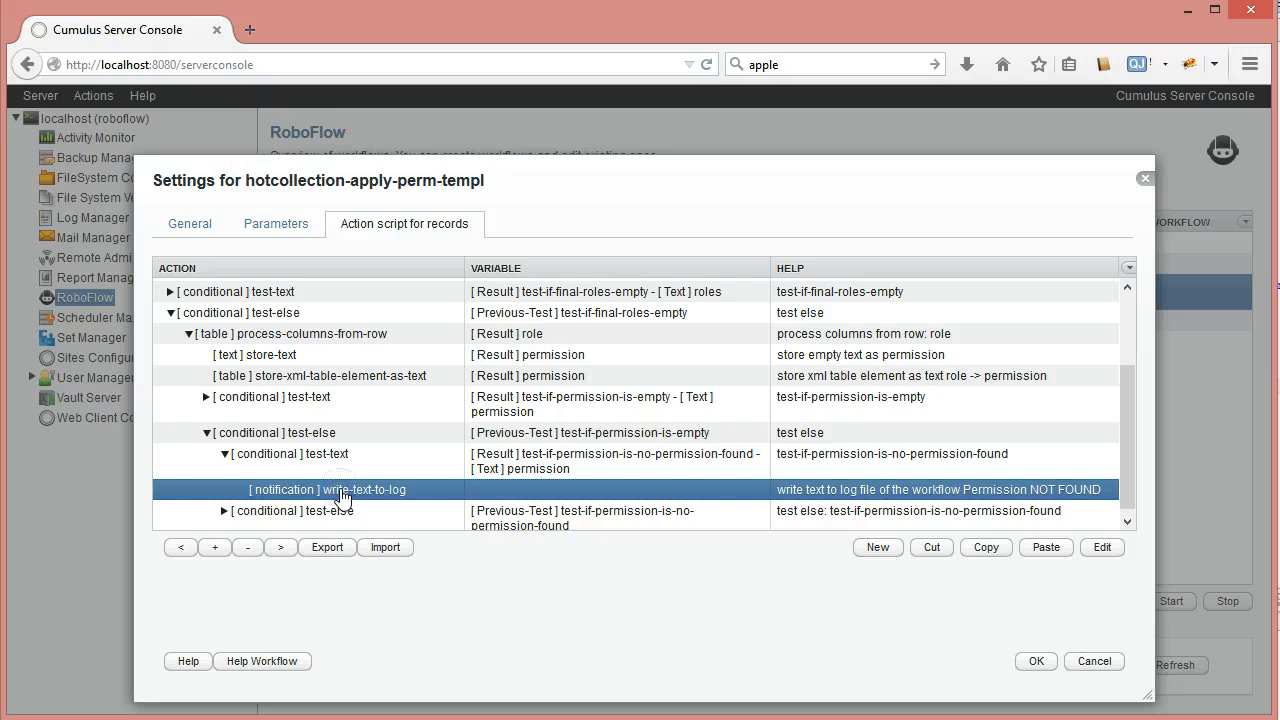
double_click(340, 490)
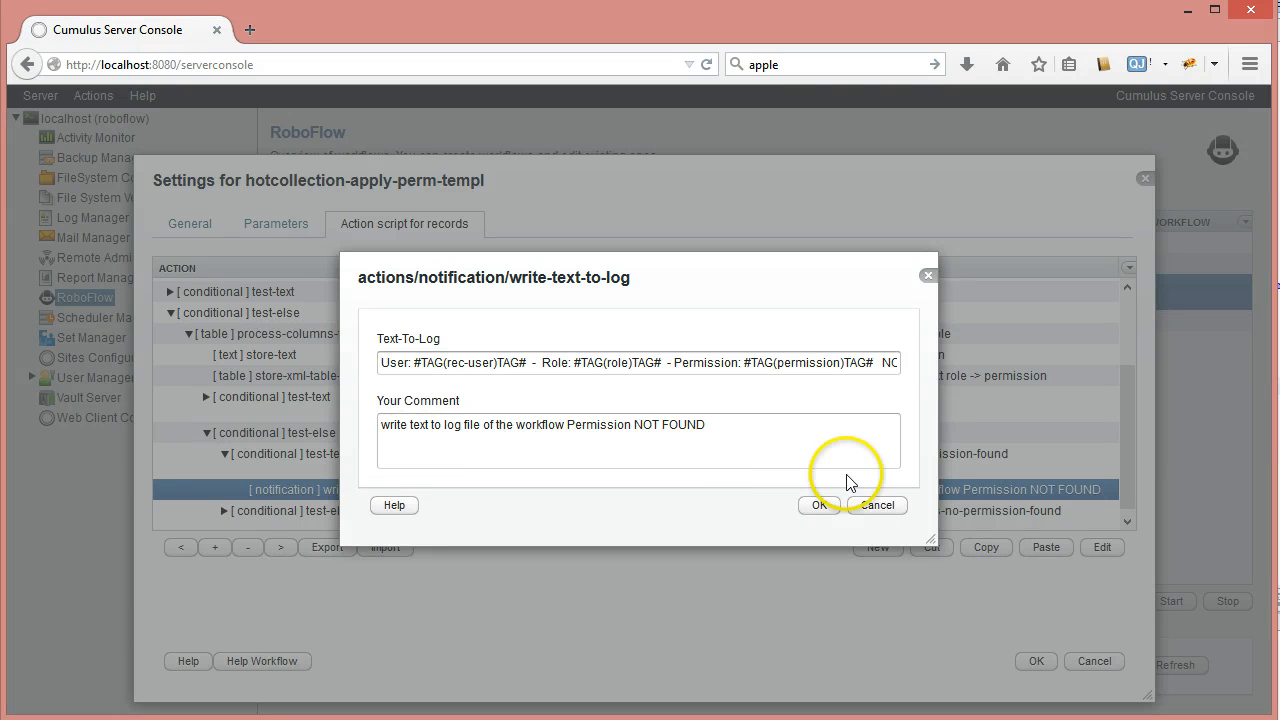
click(877, 505)
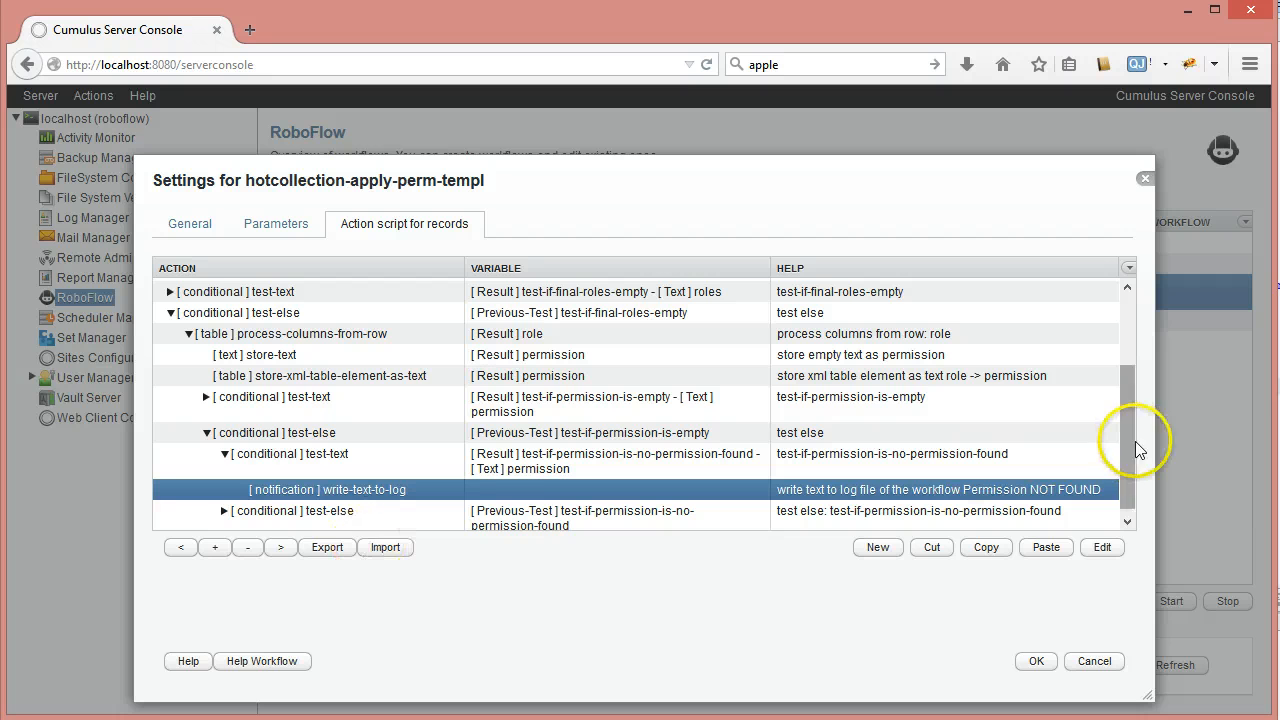
Expand the permission-found else branch and collapse the no-permission-found condition
drag(1129, 472, 1129, 477)
click(224, 505)
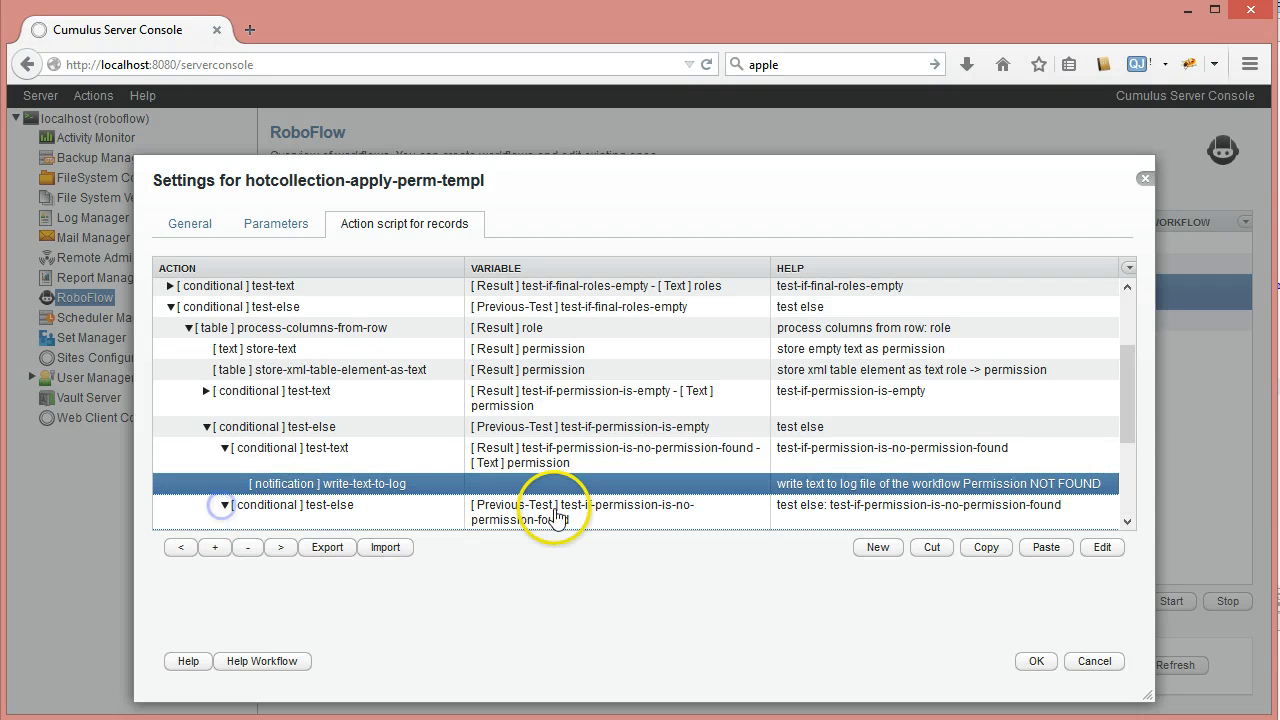
drag(1131, 390, 1131, 420)
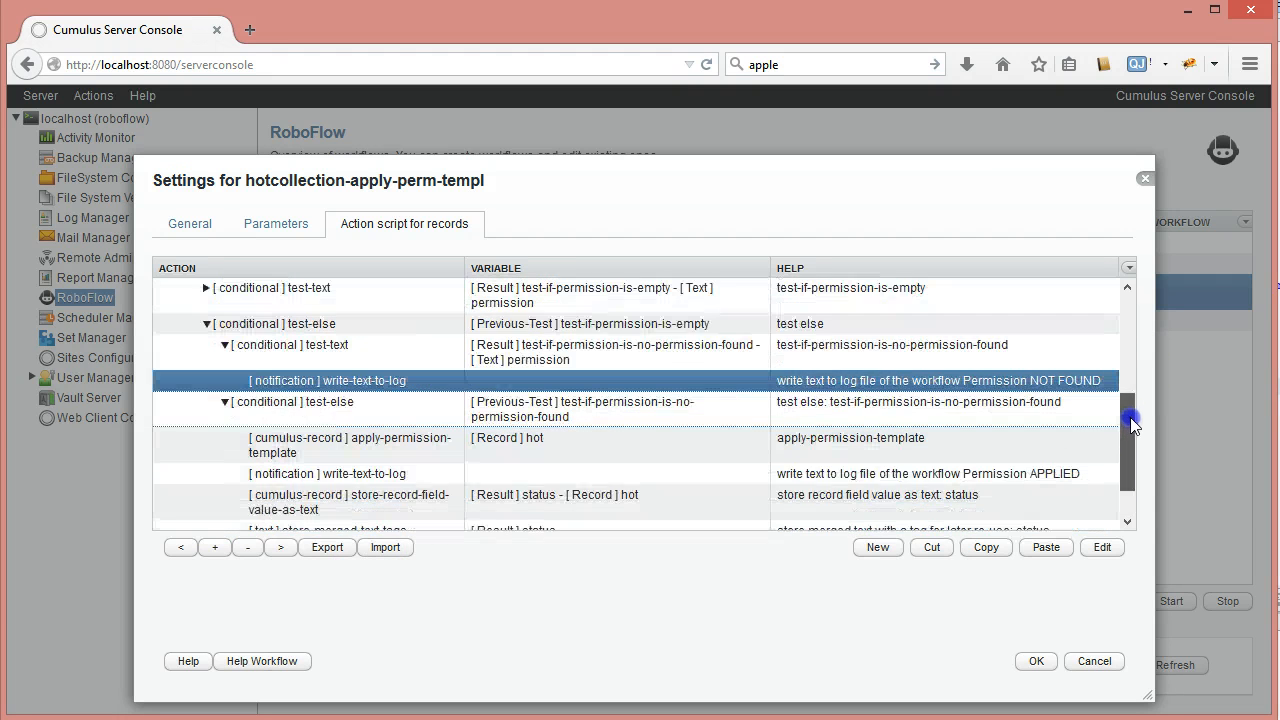
click(534, 358)
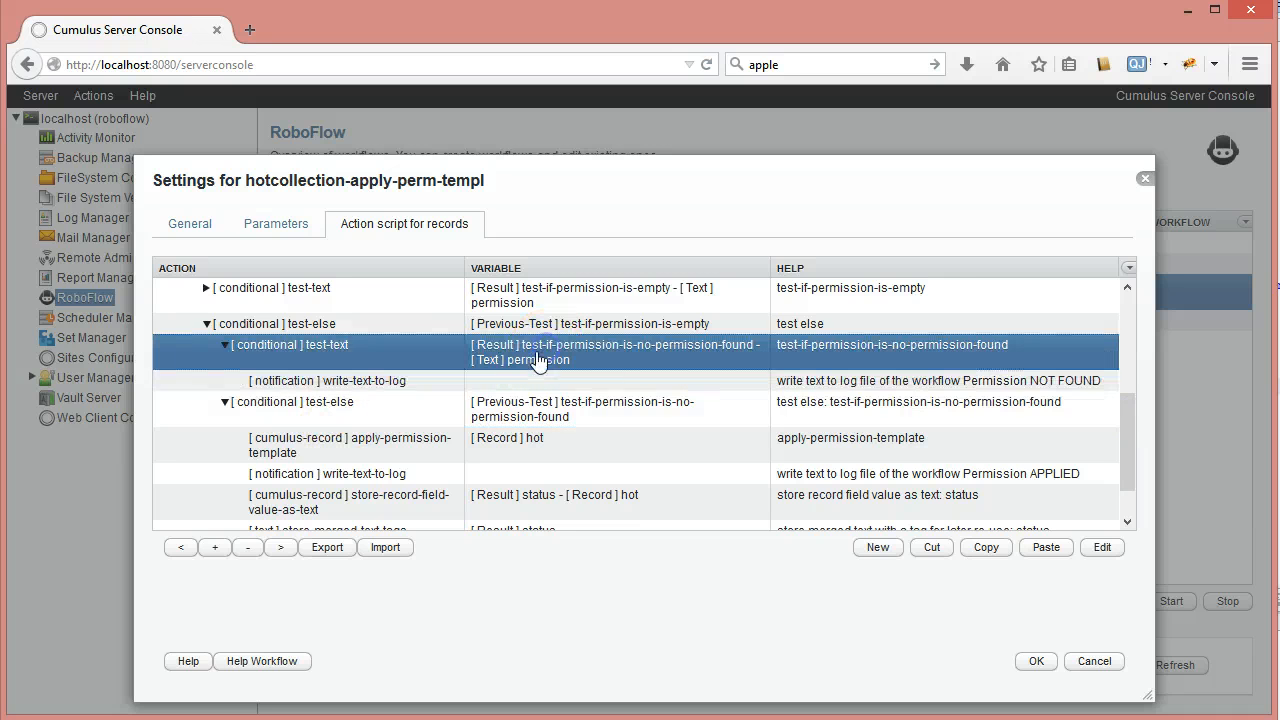
click(225, 345)
click(352, 388)
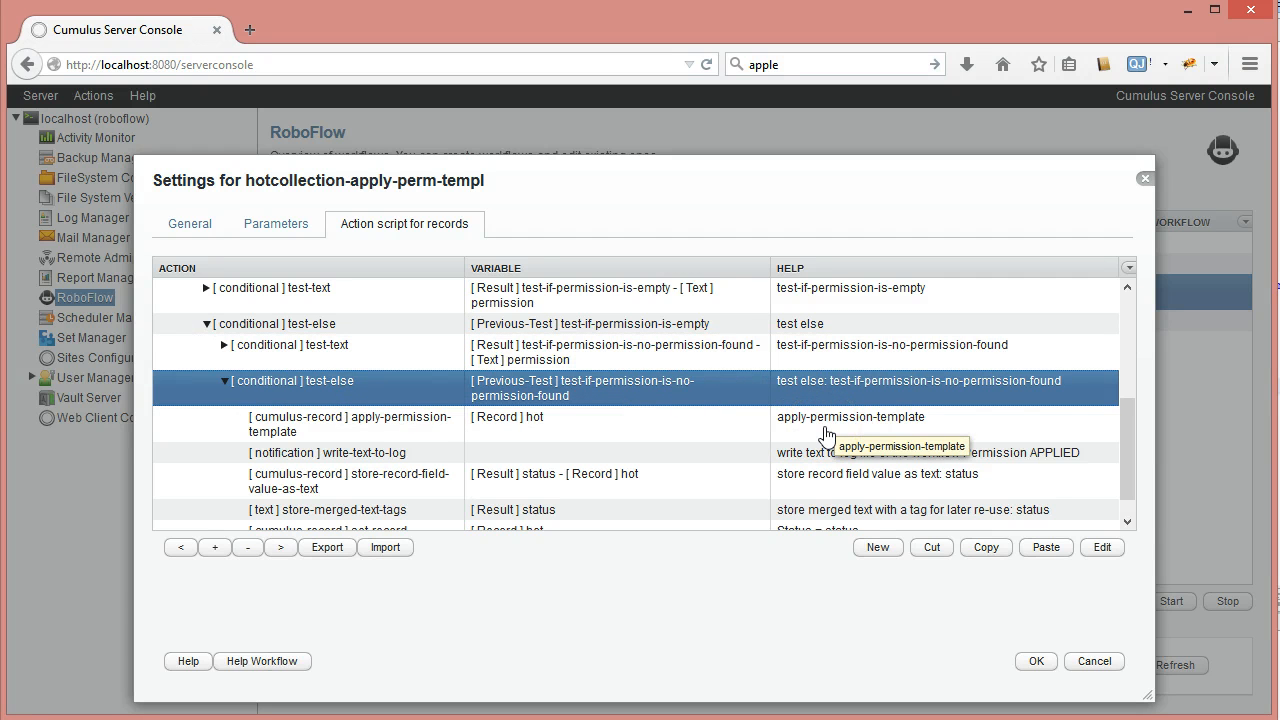
click(398, 432)
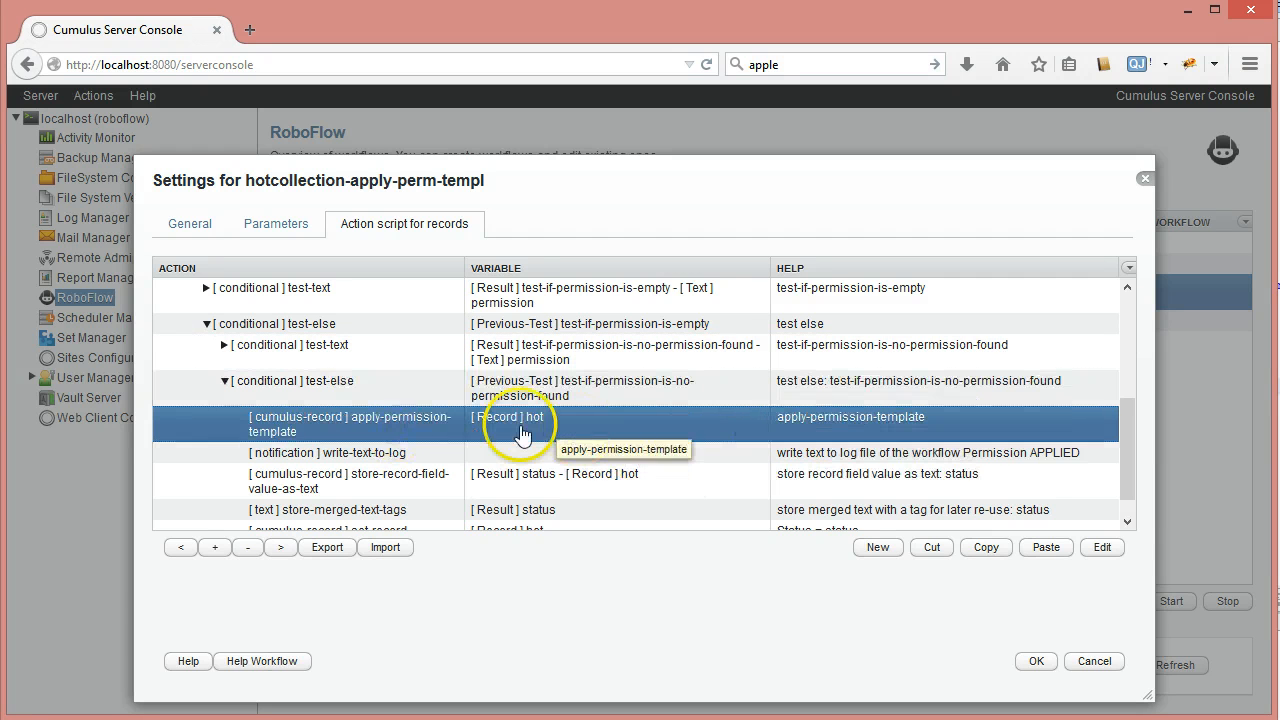
double_click(349, 423)
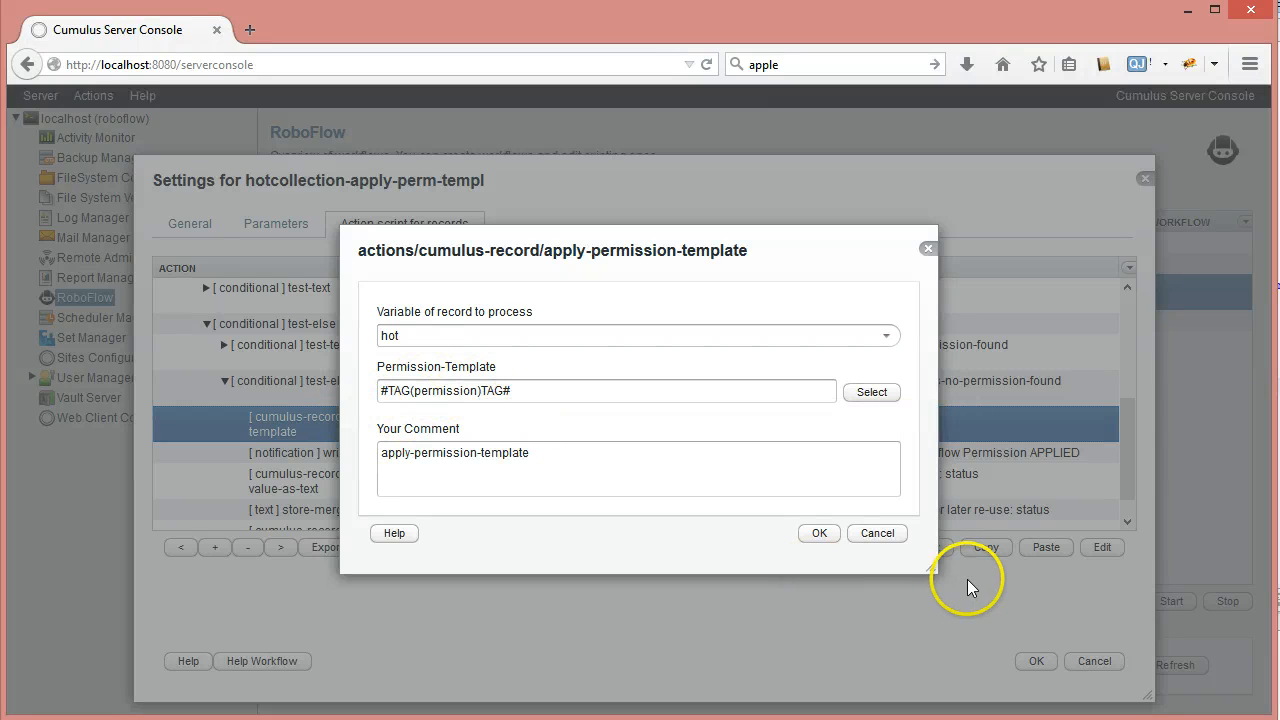
click(875, 535)
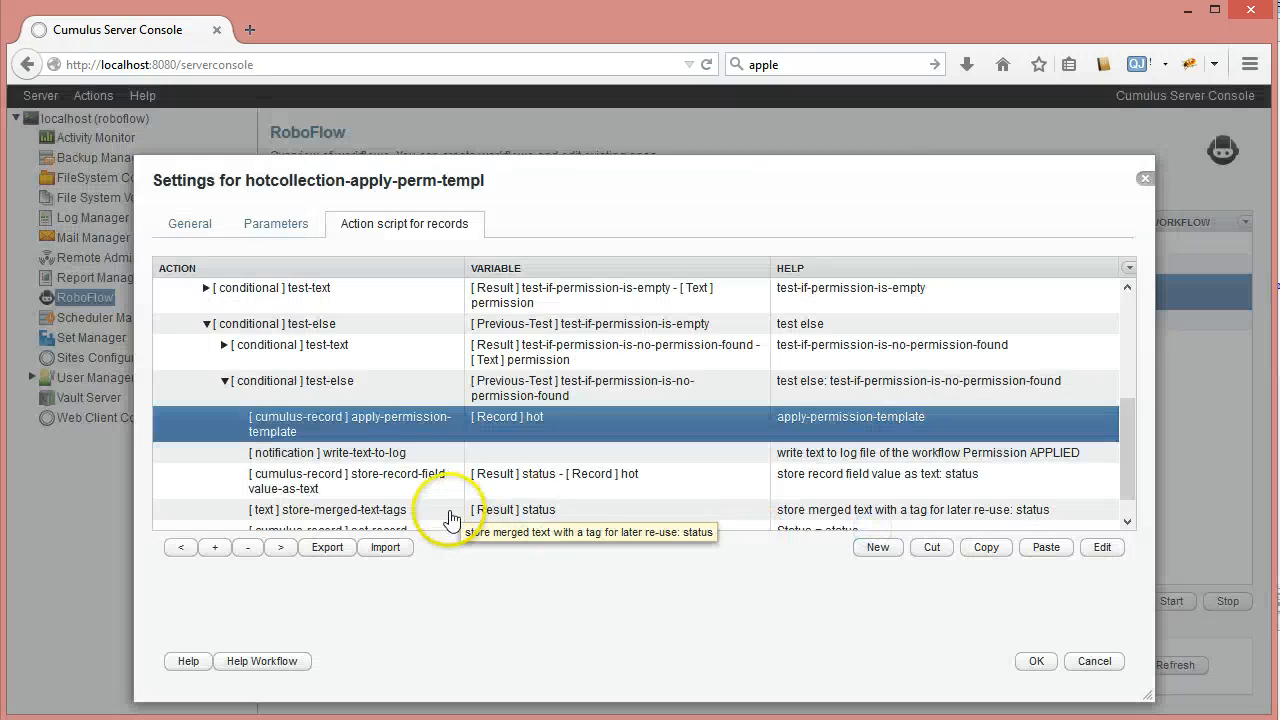
click(415, 453)
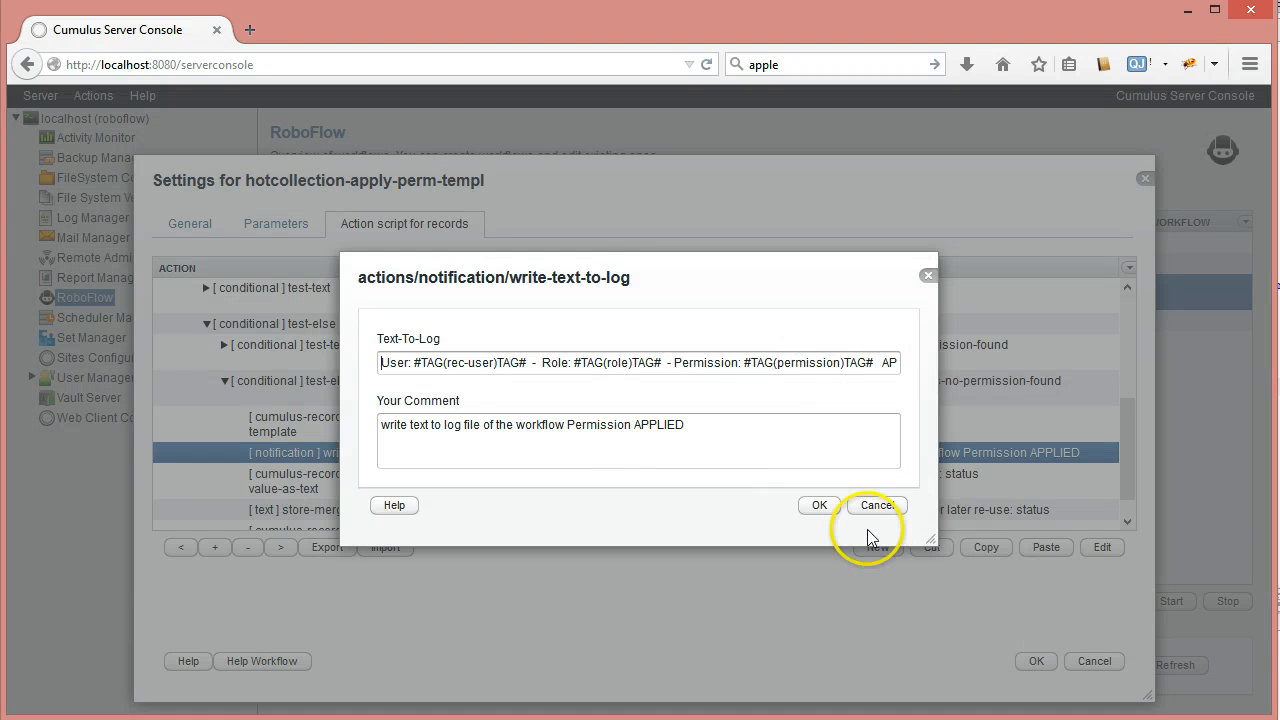
click(877, 505)
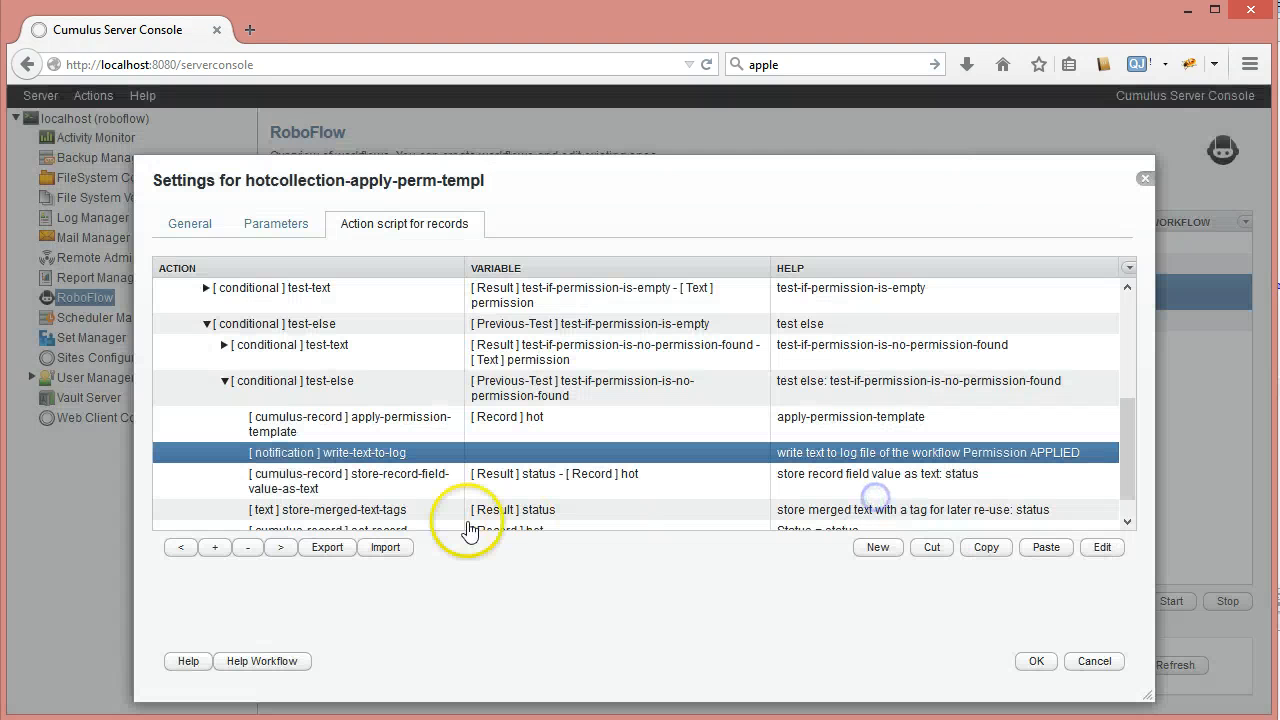
double_click(398, 485)
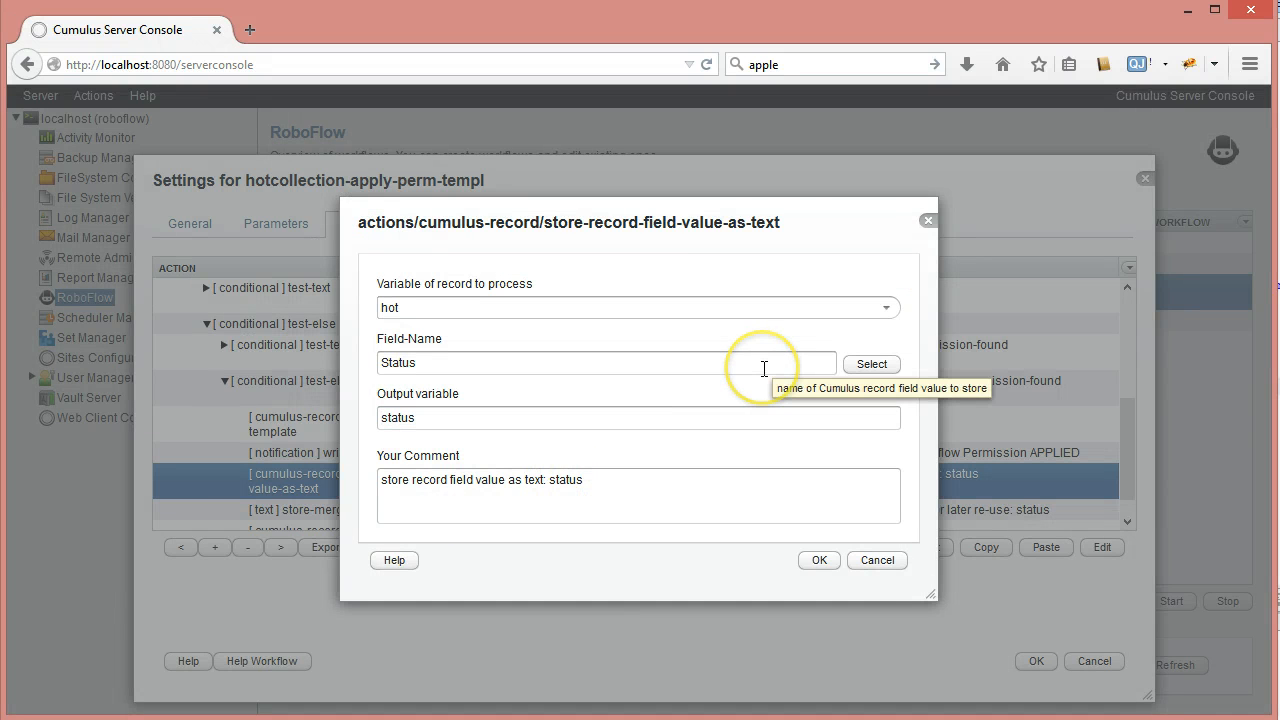
click(877, 560)
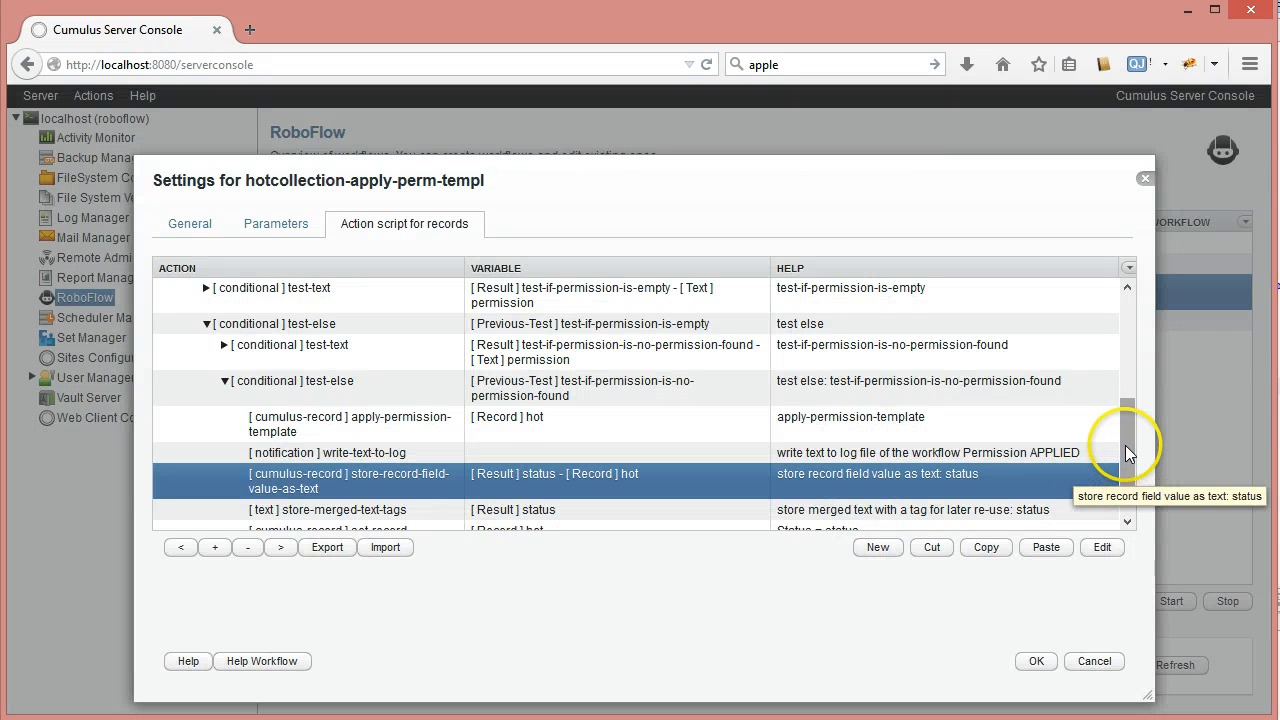
drag(1125, 453, 1125, 508)
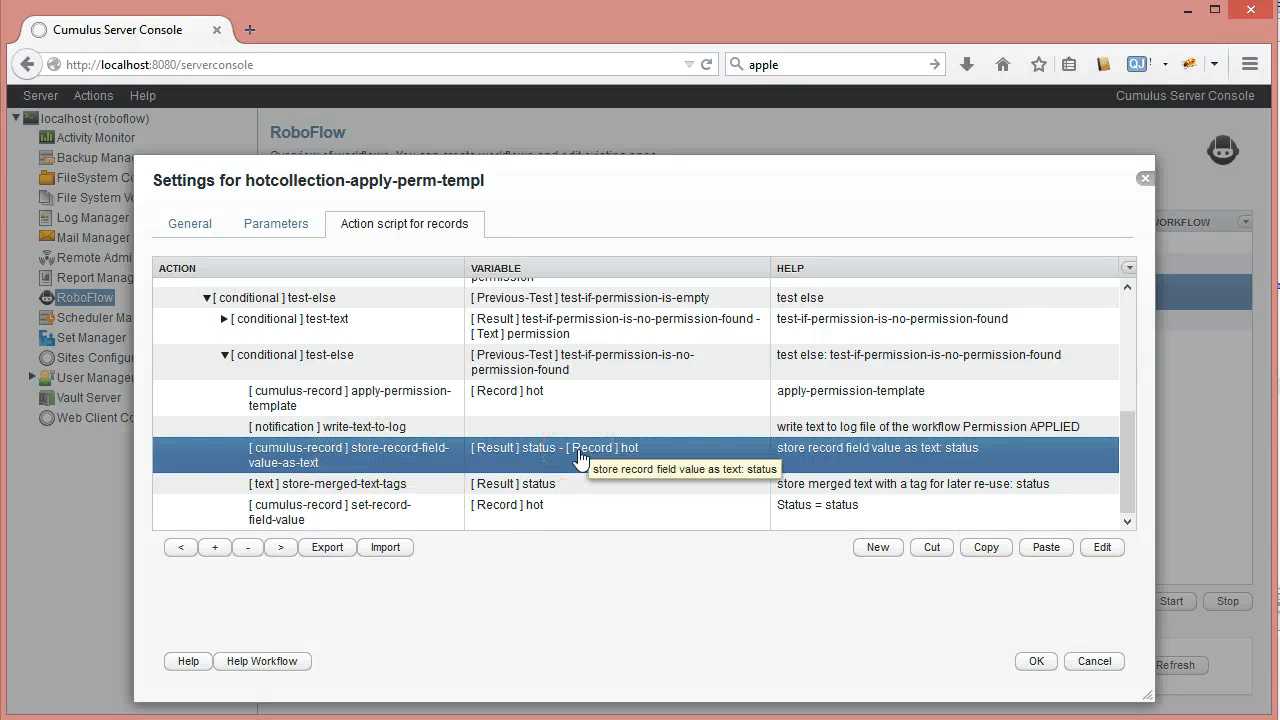
double_click(355, 485)
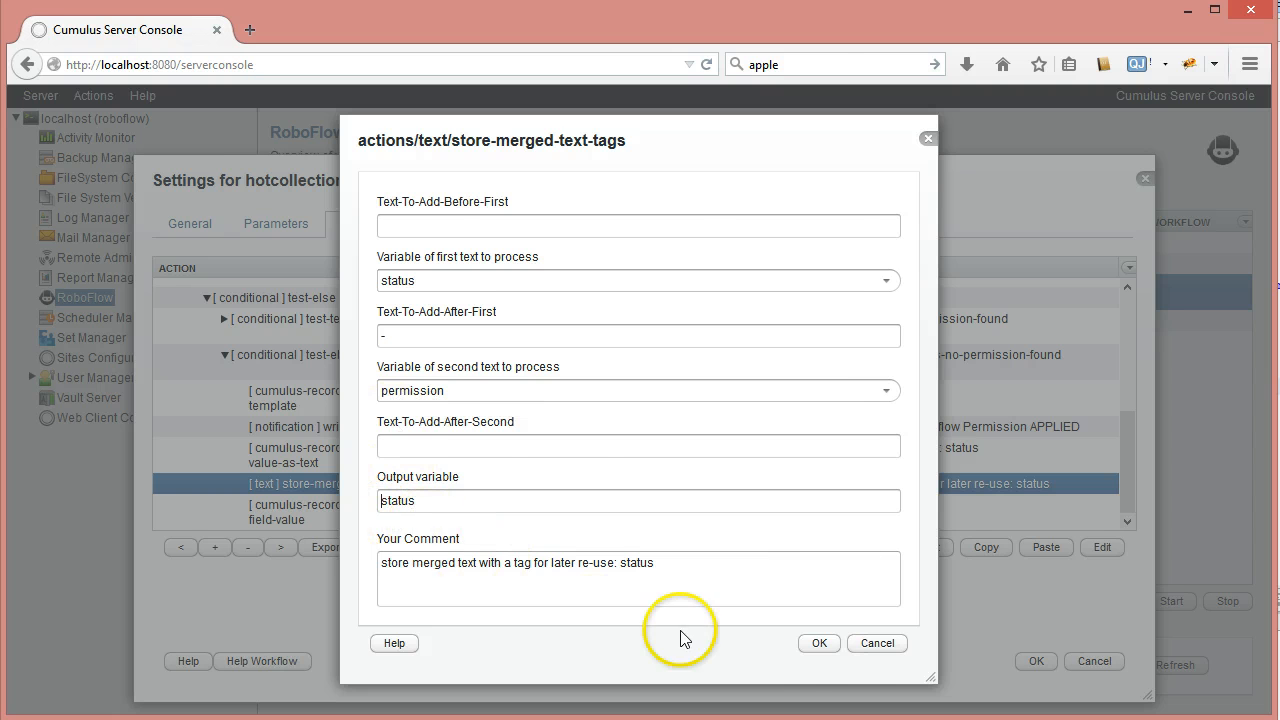
click(862, 650)
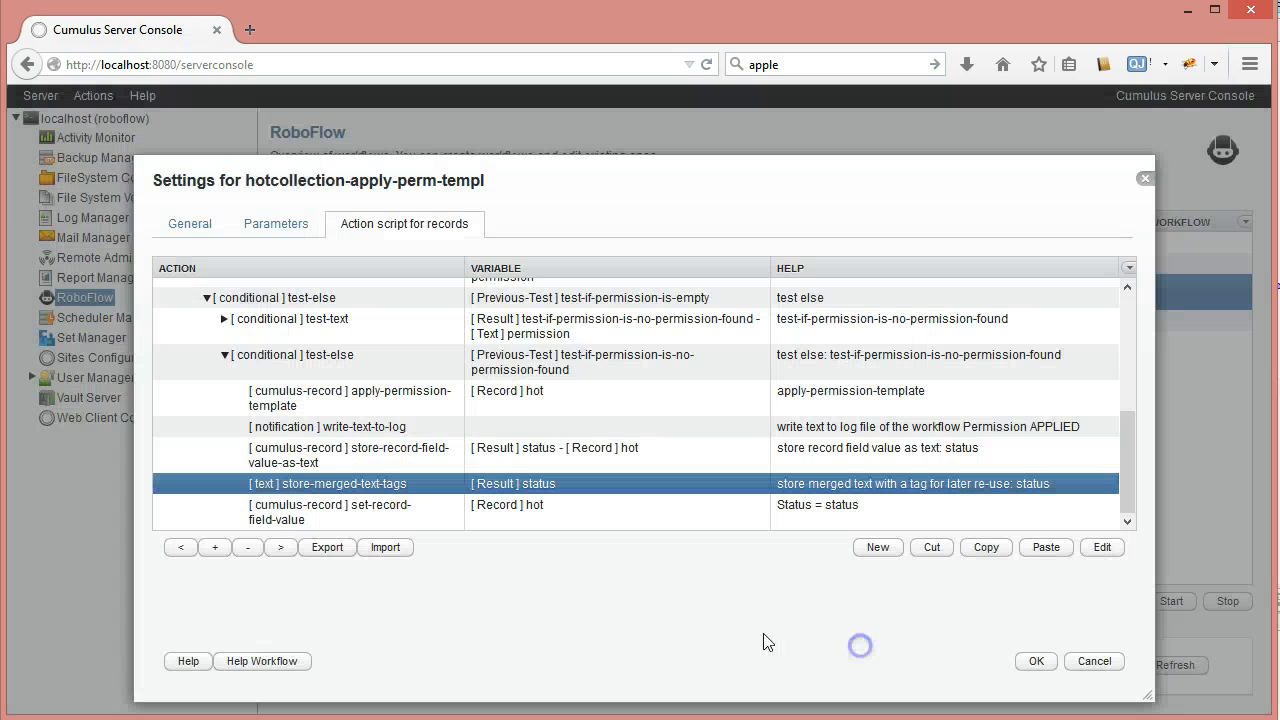
click(358, 512)
double_click(358, 512)
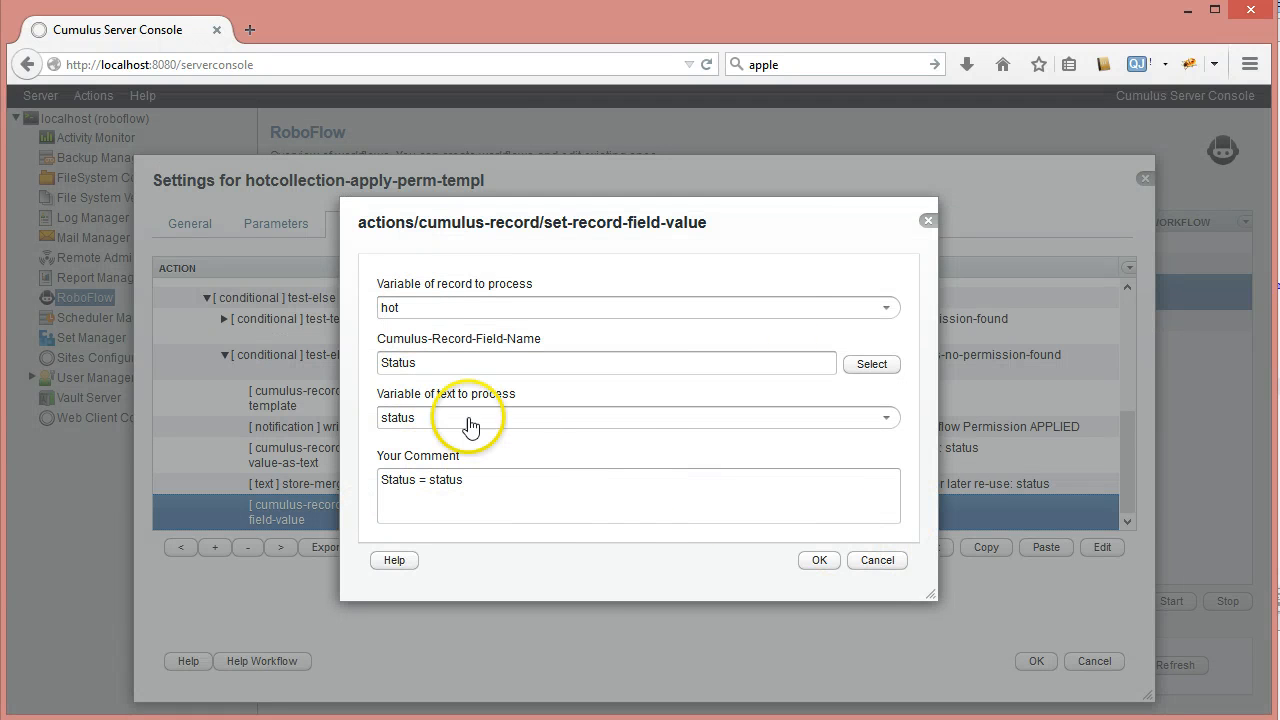
click(885, 561)
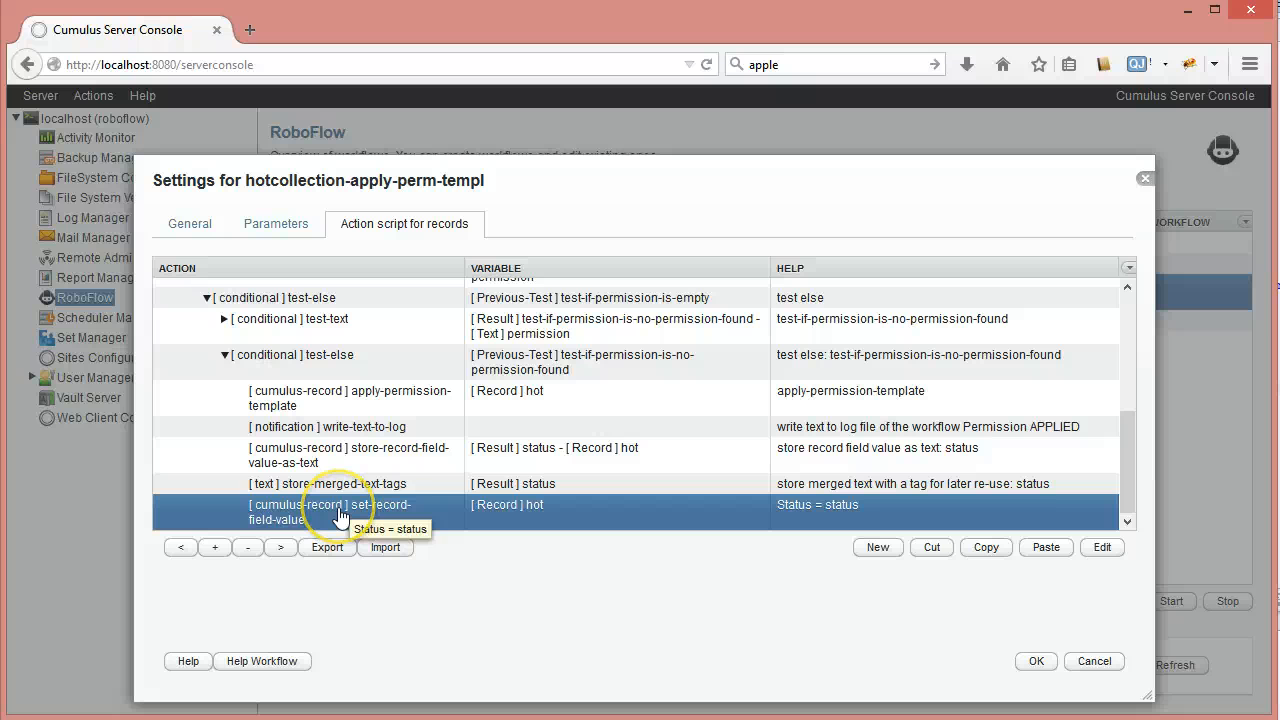
click(314, 460)
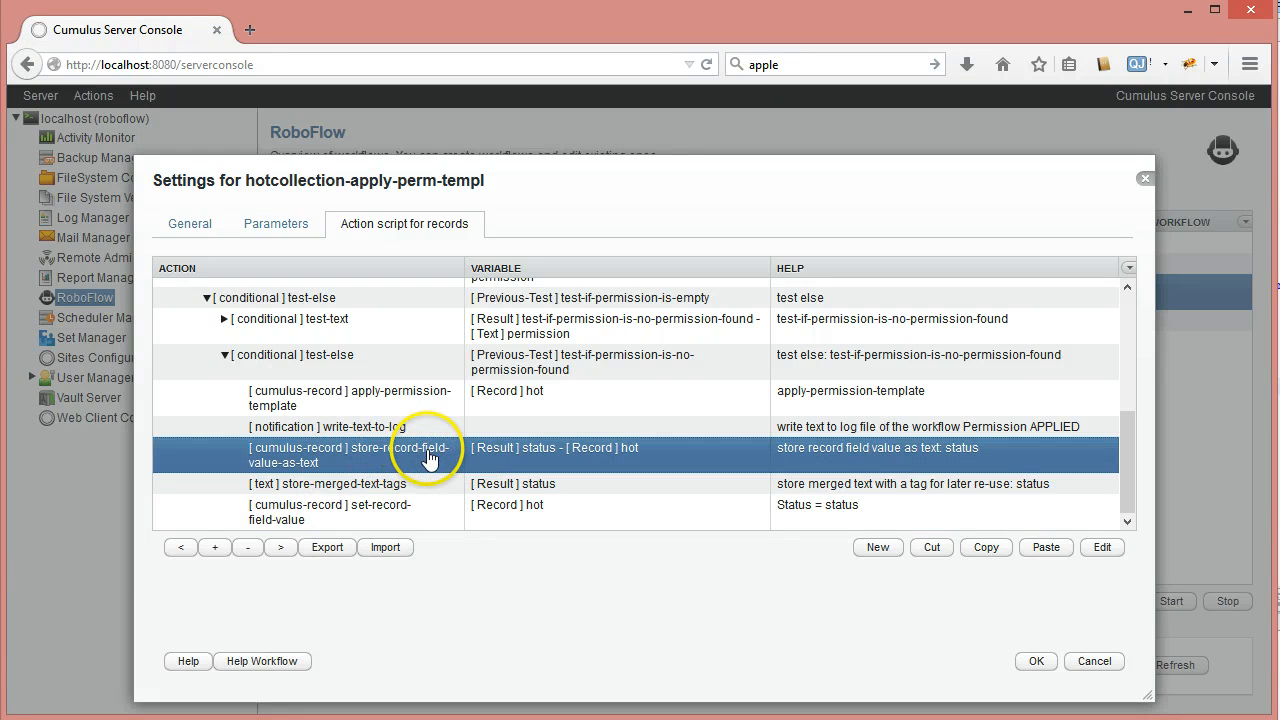
click(940, 552)
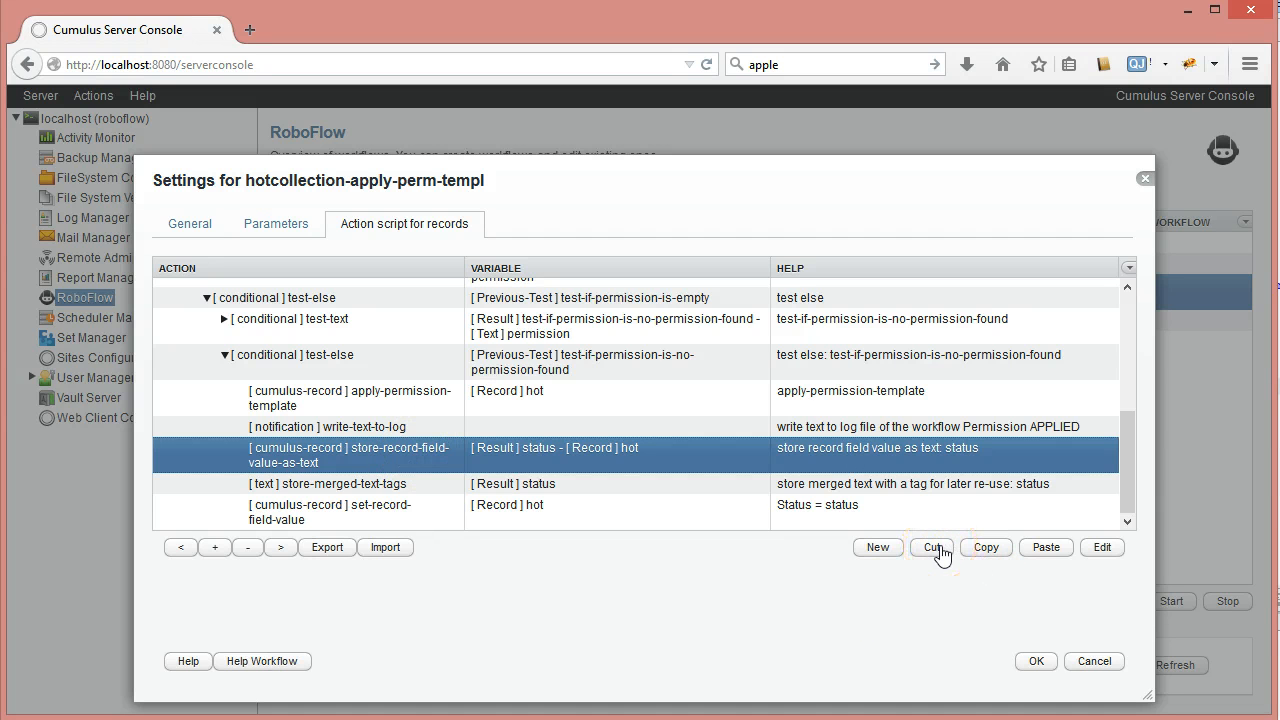
click(936, 556)
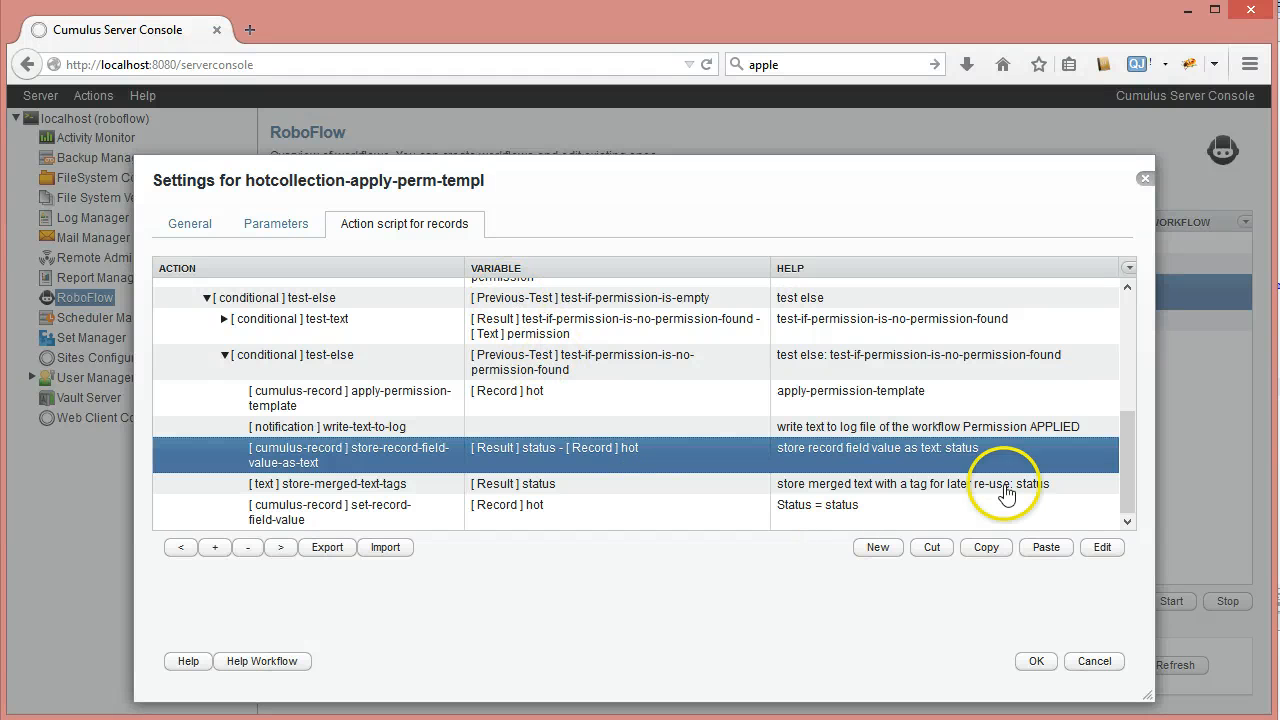
drag(1132, 458, 1132, 516)
click(395, 484)
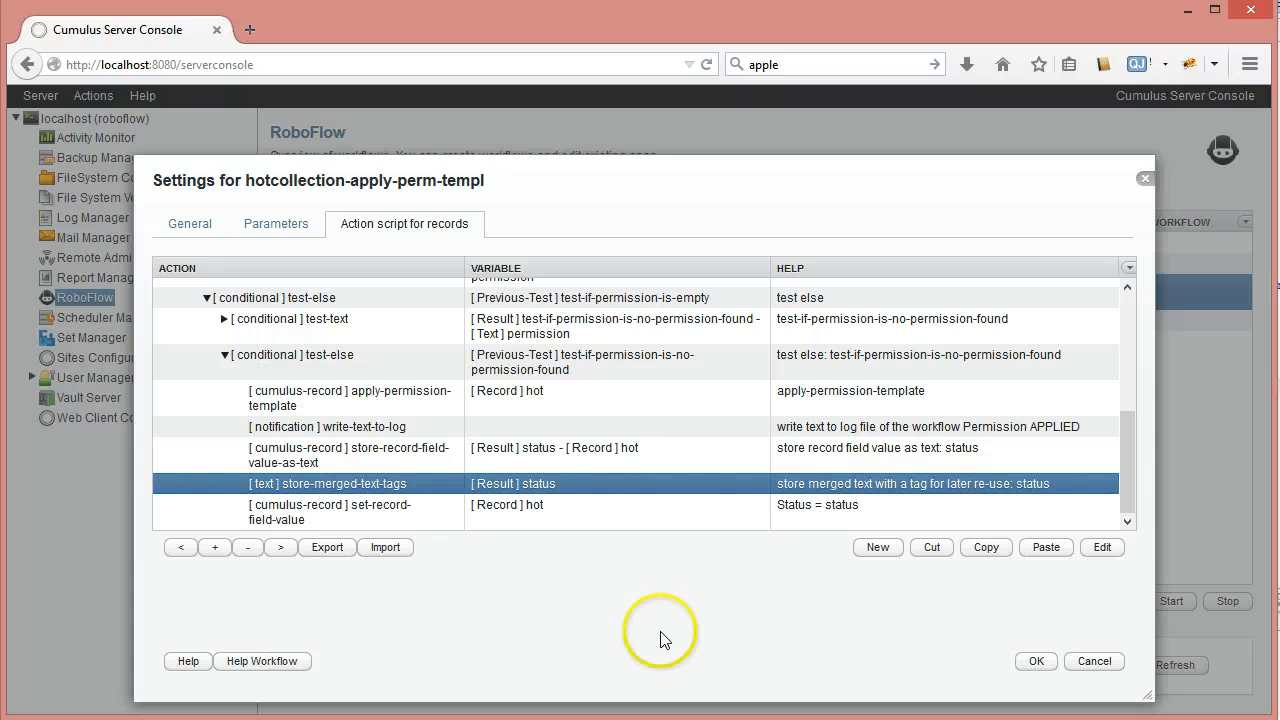
click(385, 458)
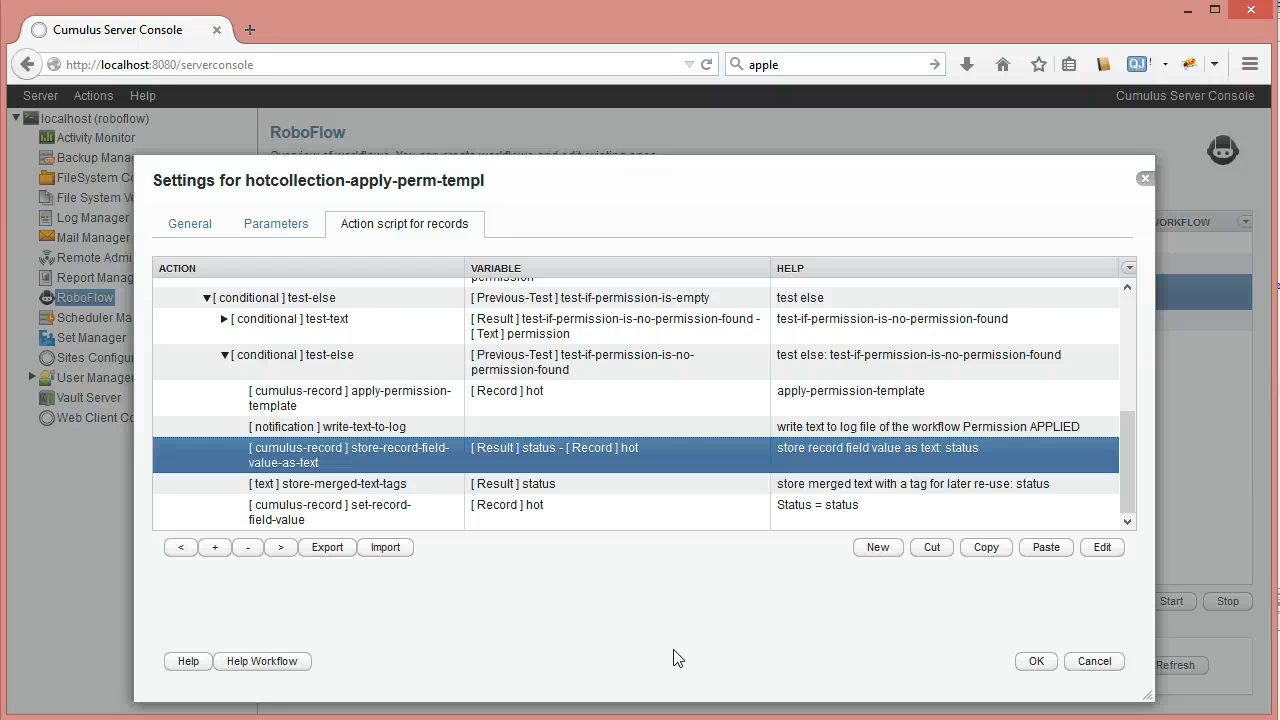
shift+click(515, 513)
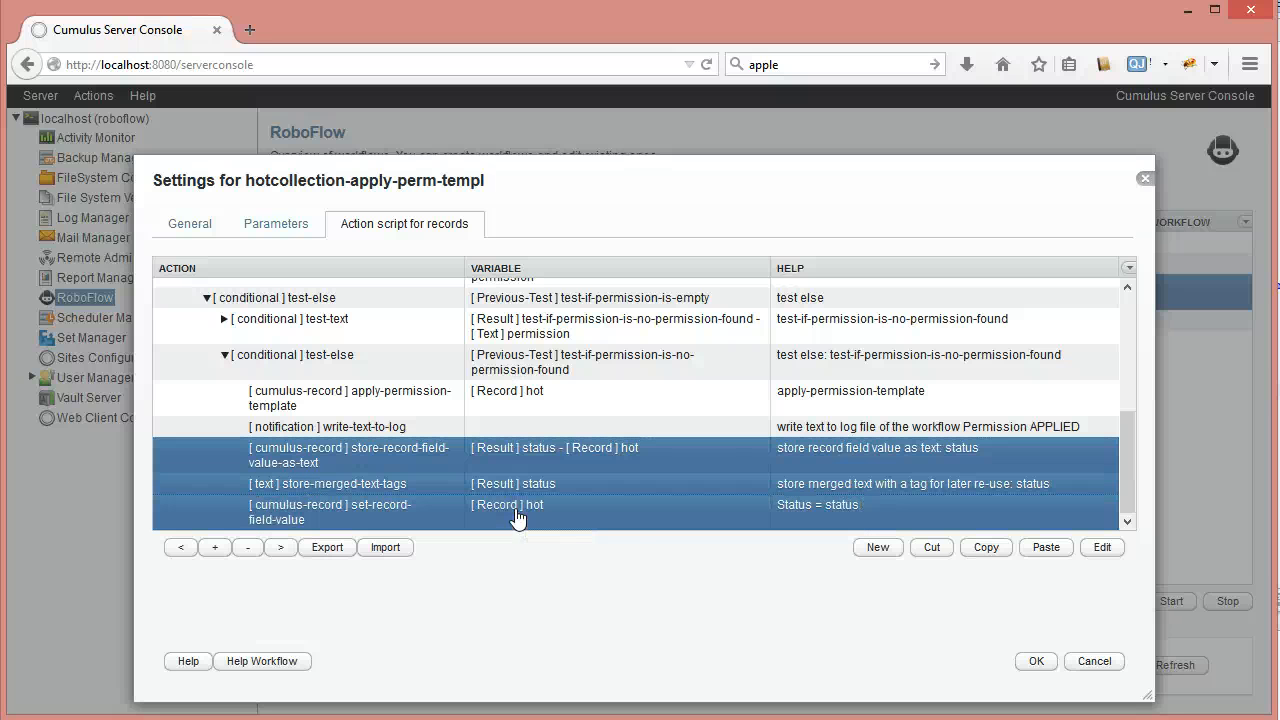
click(930, 557)
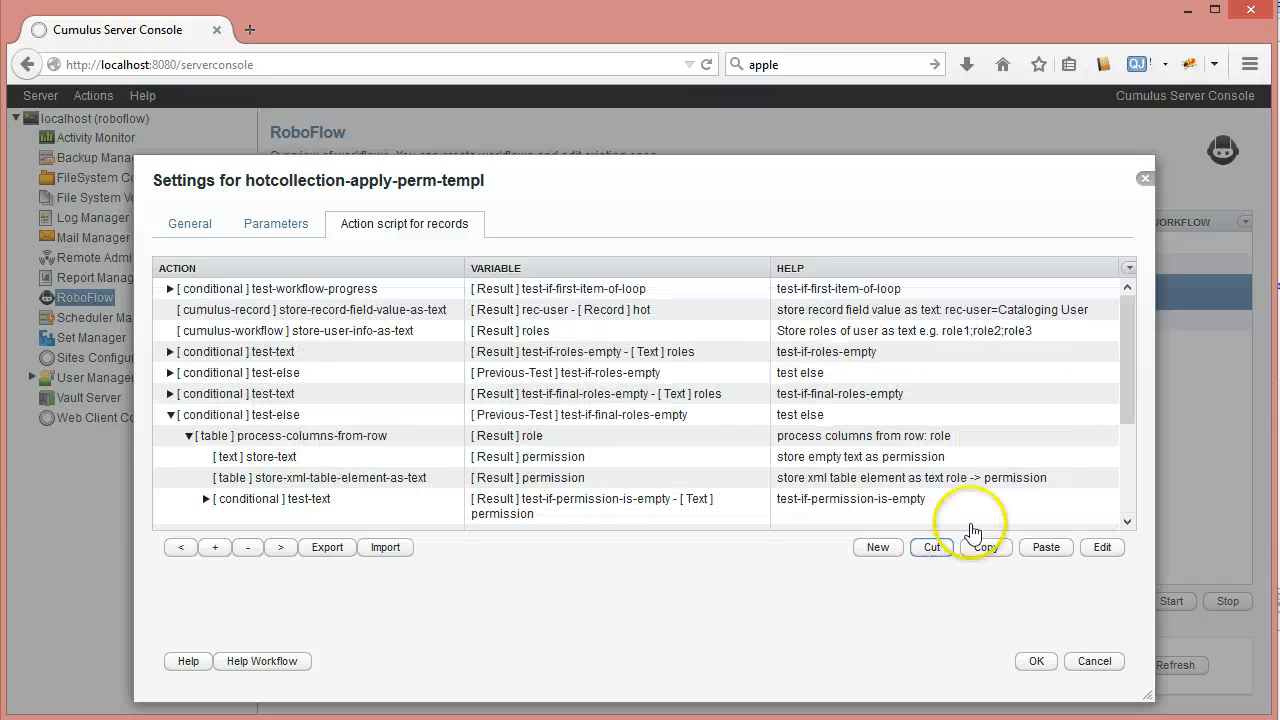
click(171, 414)
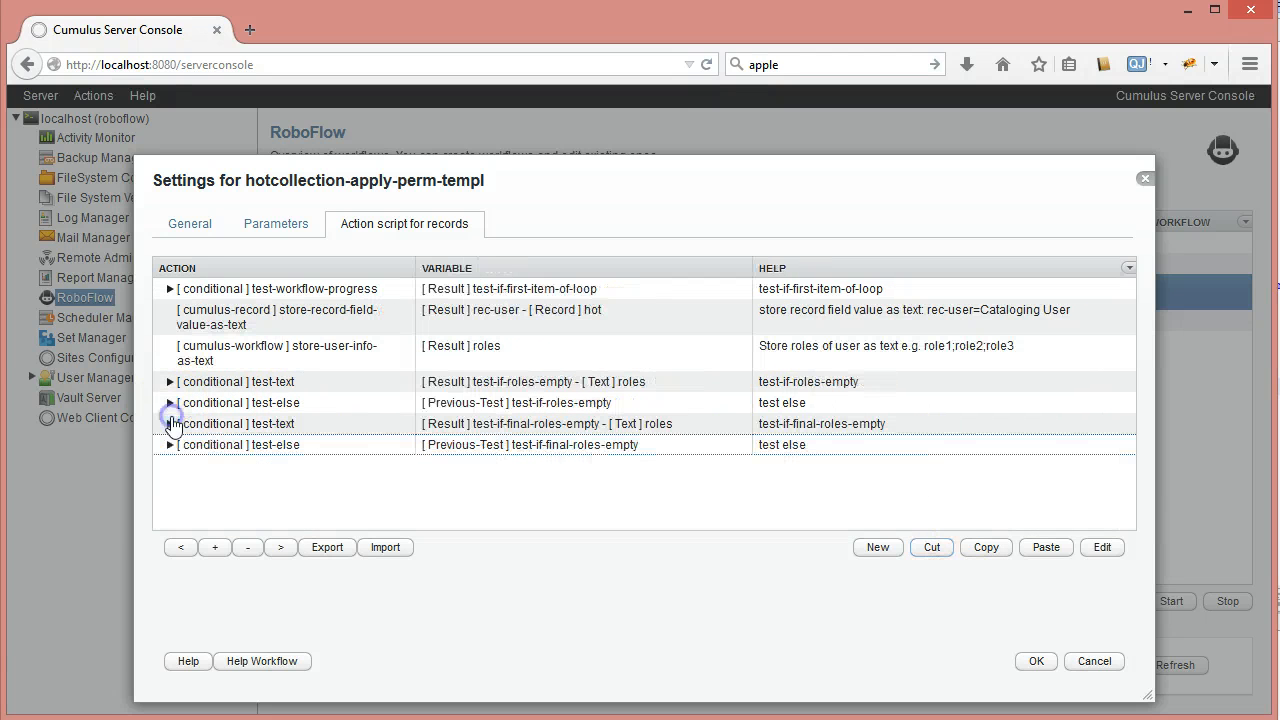
click(200, 444)
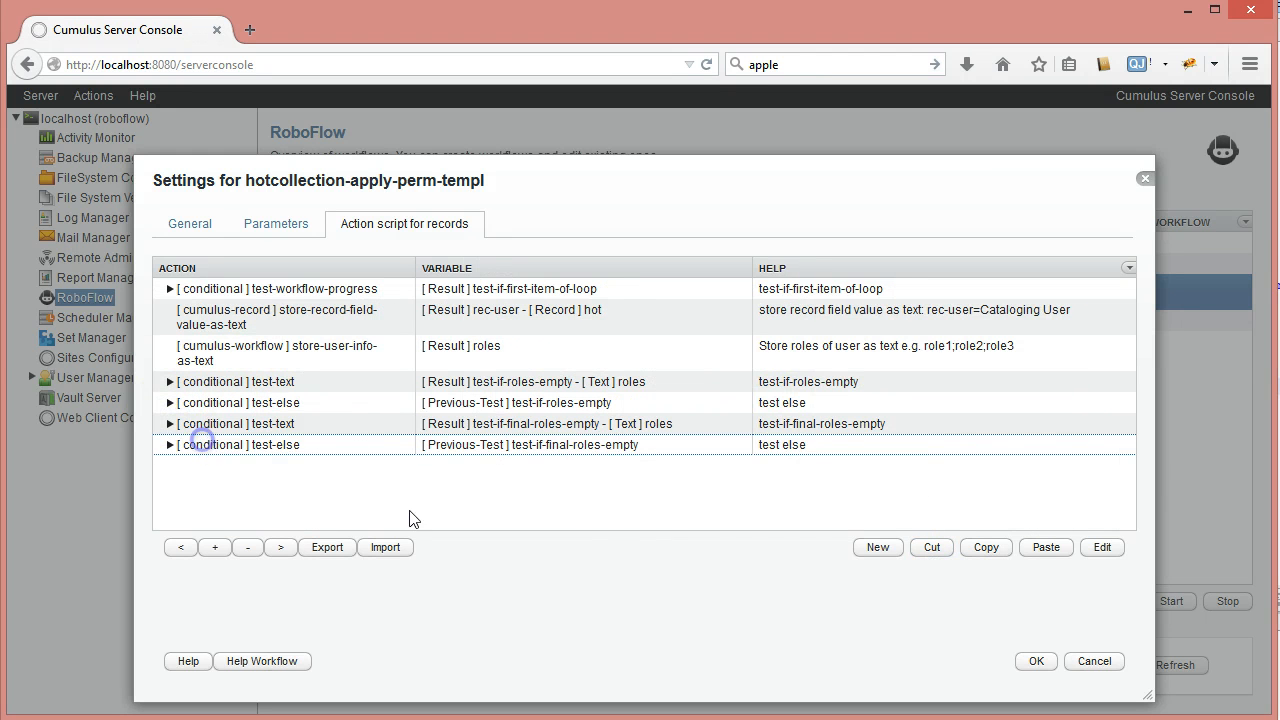
click(1040, 548)
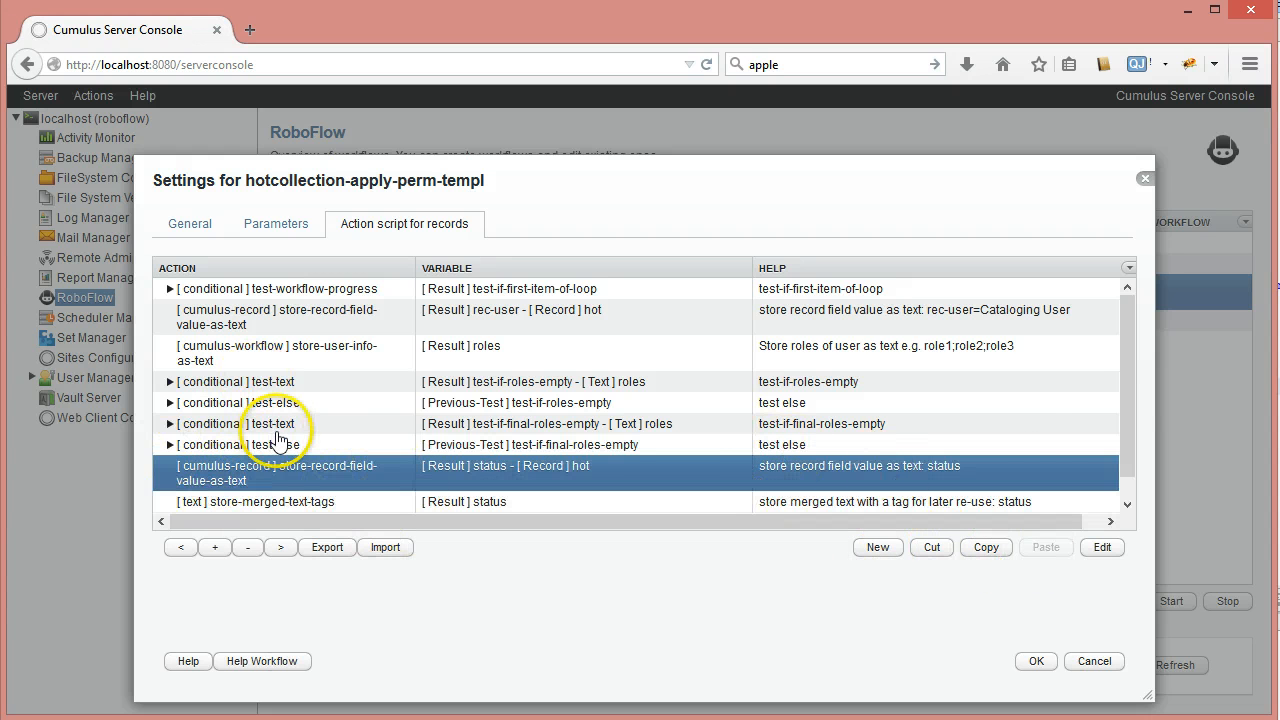
drag(1129, 390, 1136, 442)
click(284, 463)
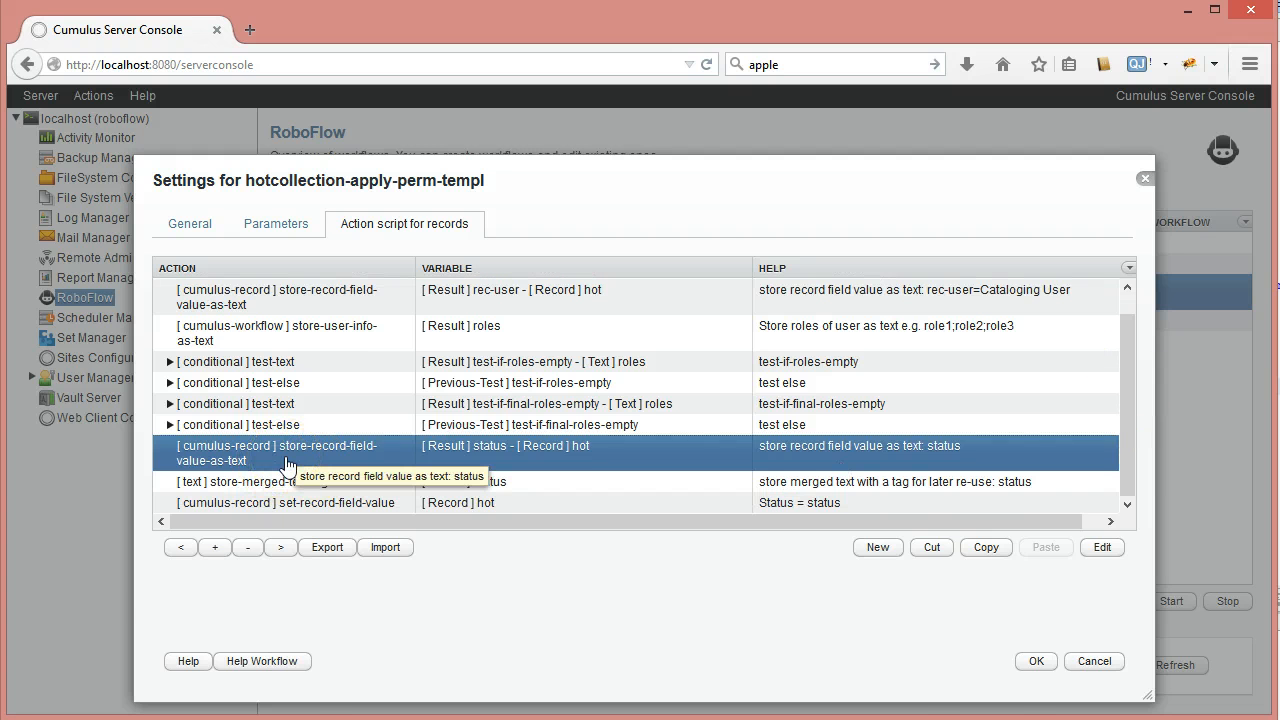
double_click(287, 465)
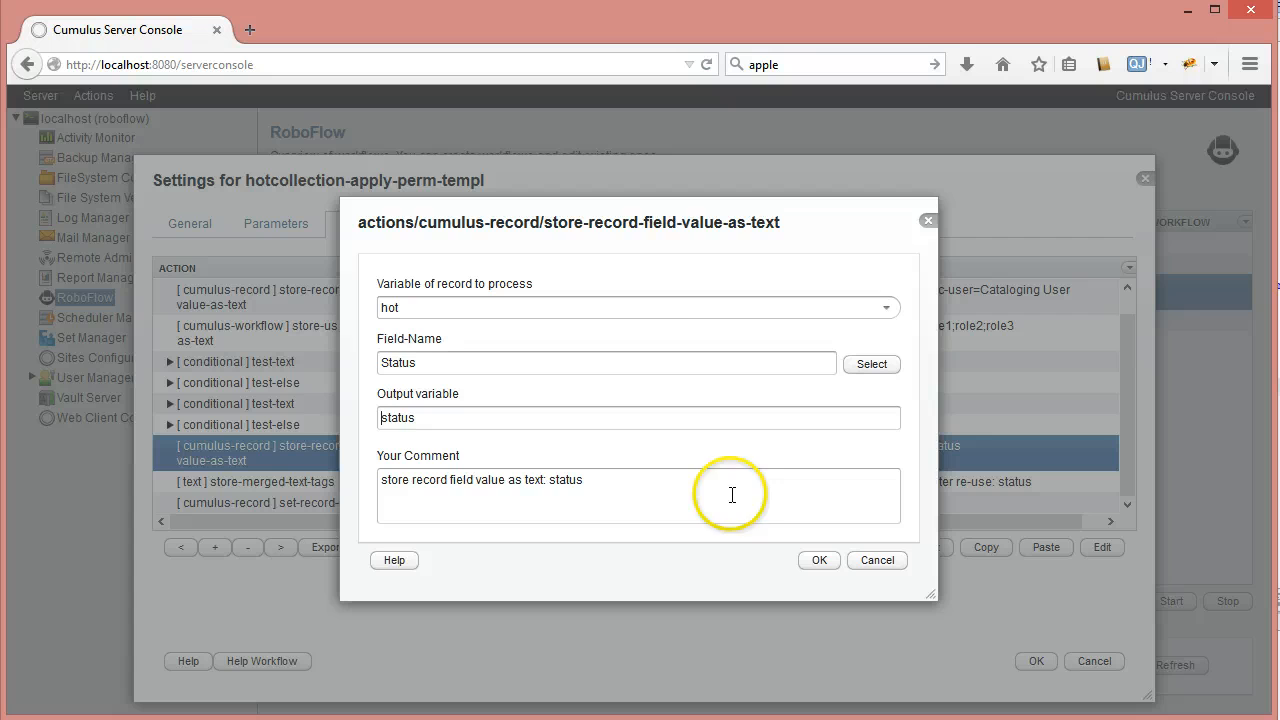
click(877, 560)
click(305, 490)
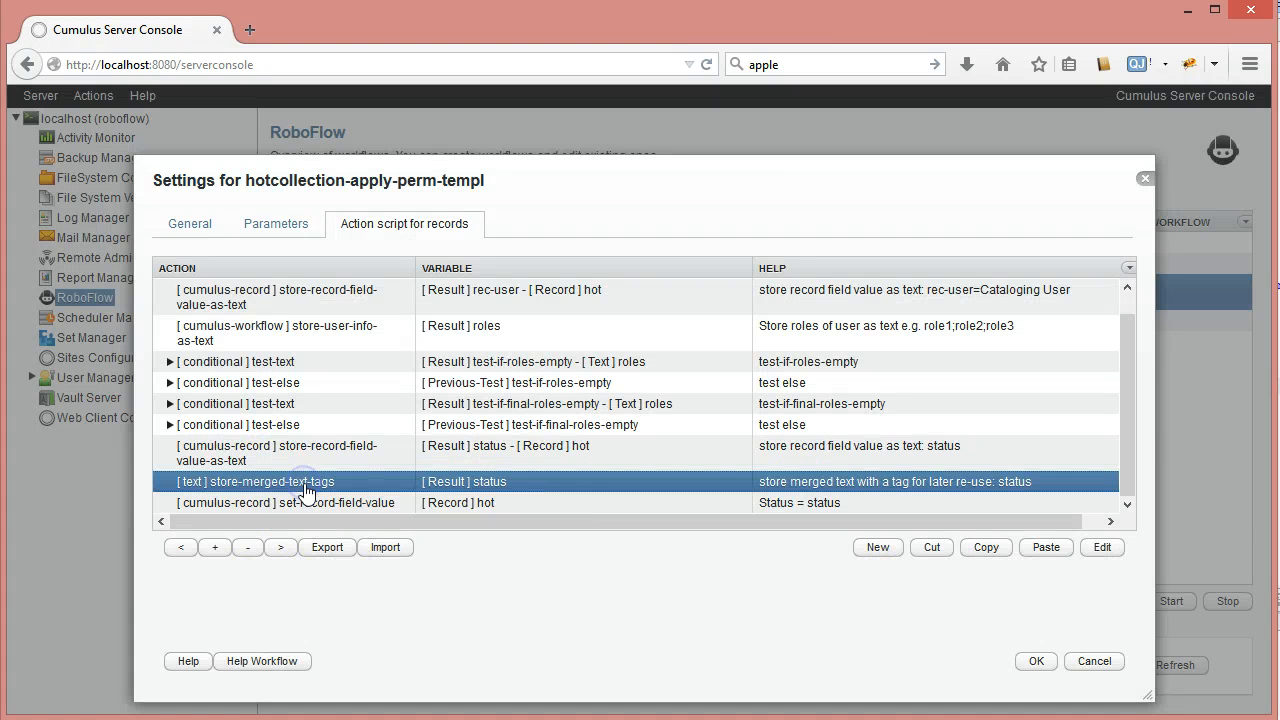
double_click(395, 487)
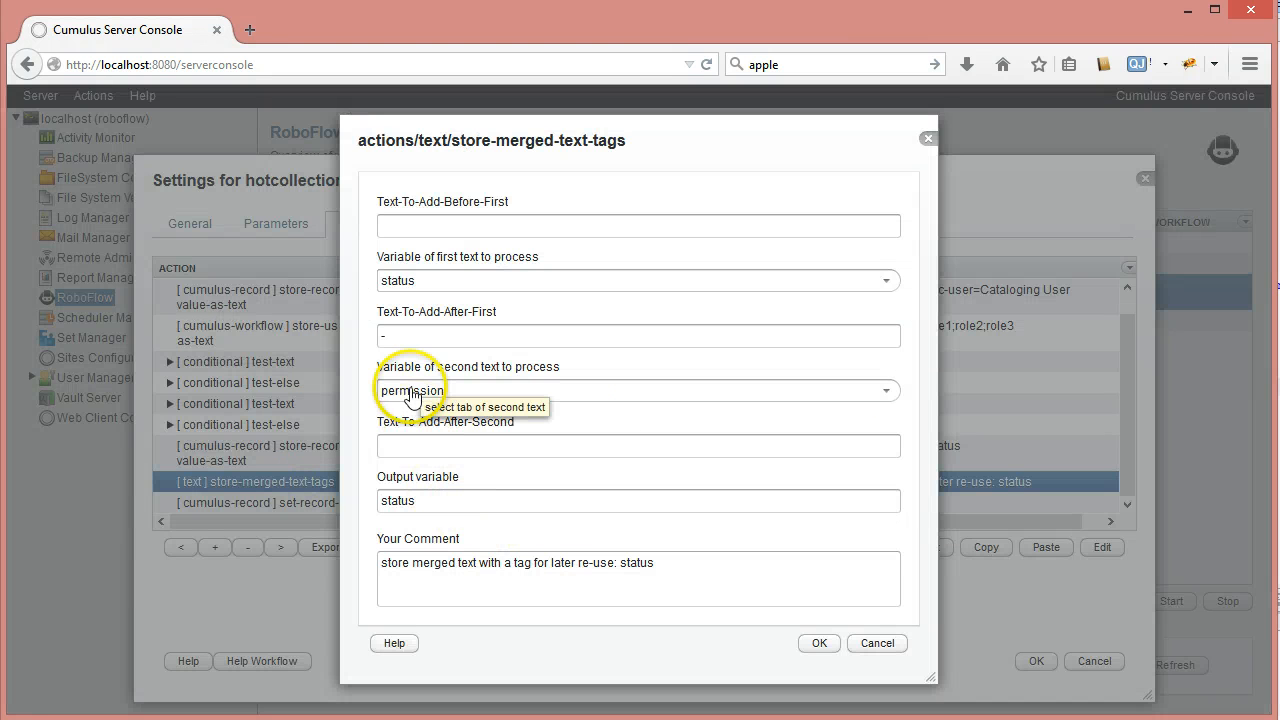
click(877, 643)
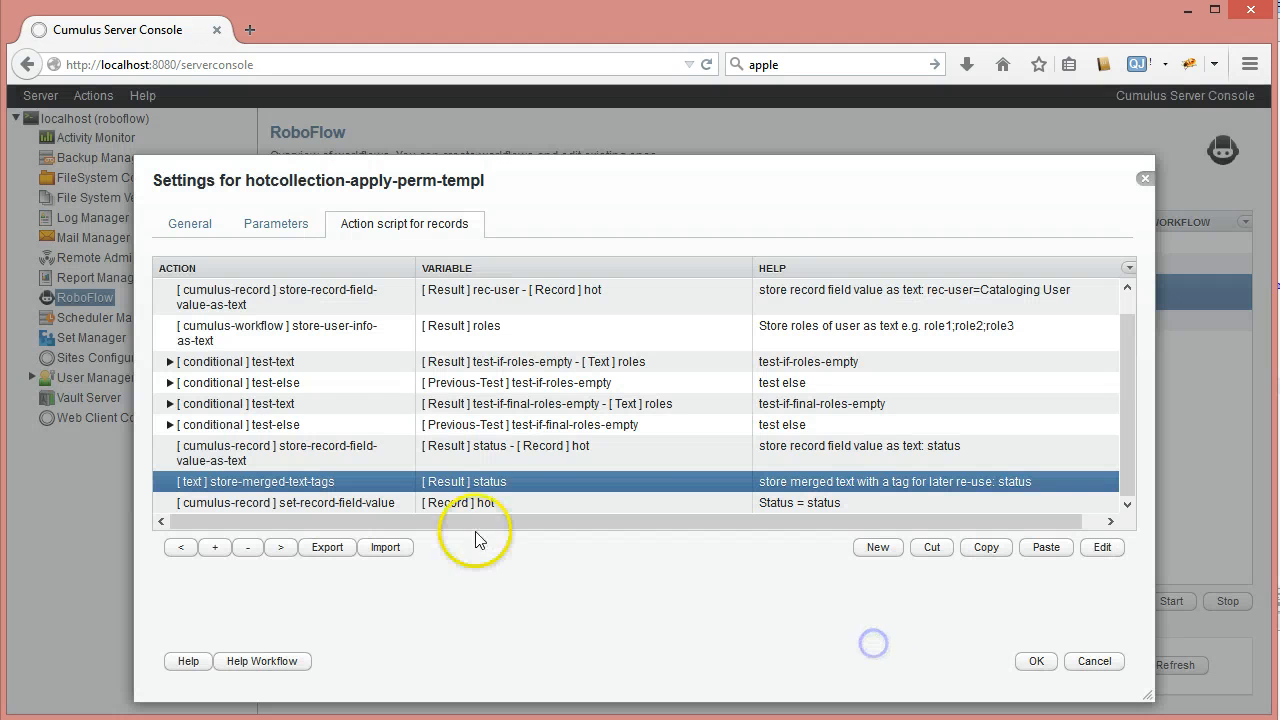
Copy the store-text step that empties permission from the final test-else branch
click(170, 363)
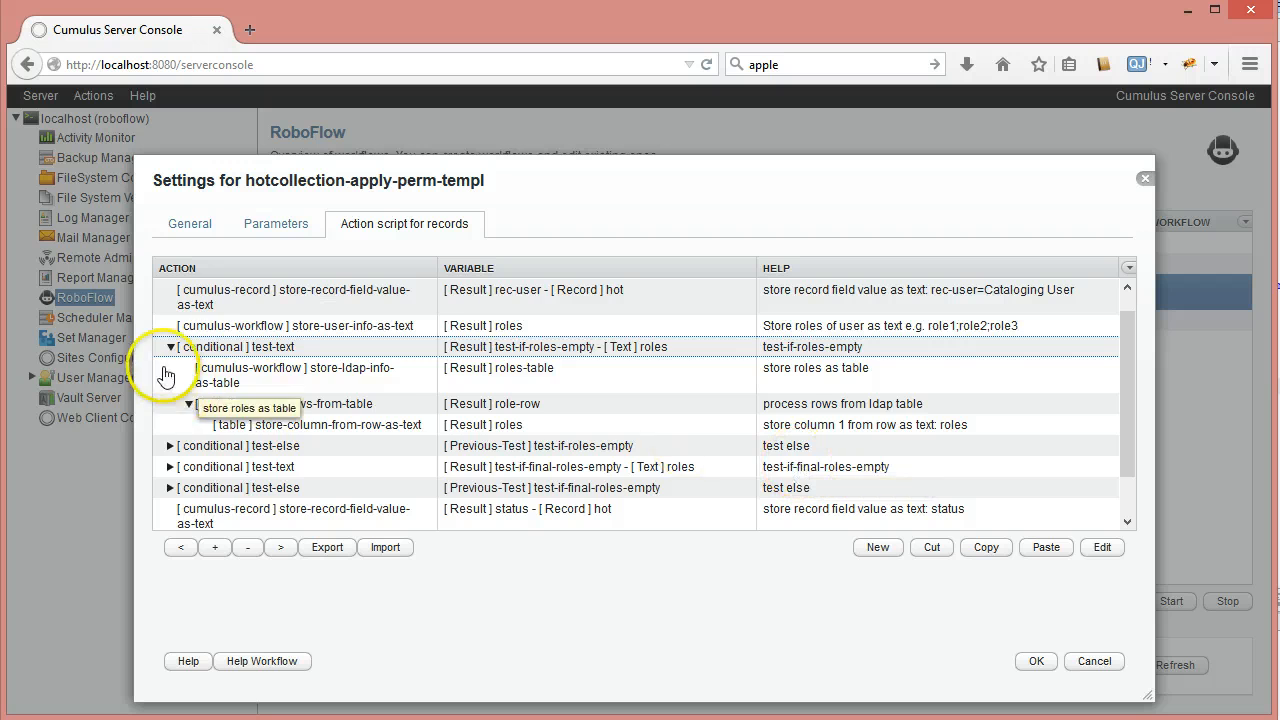
click(171, 348)
click(170, 367)
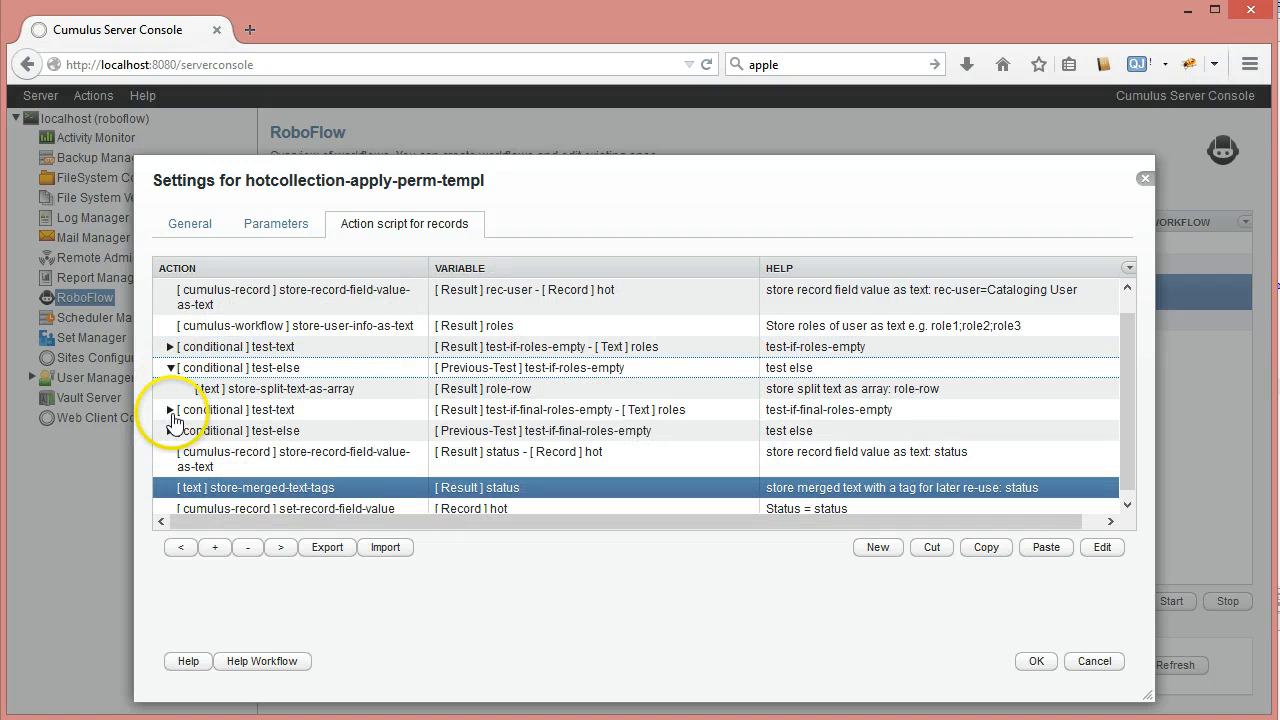
click(171, 410)
click(171, 410)
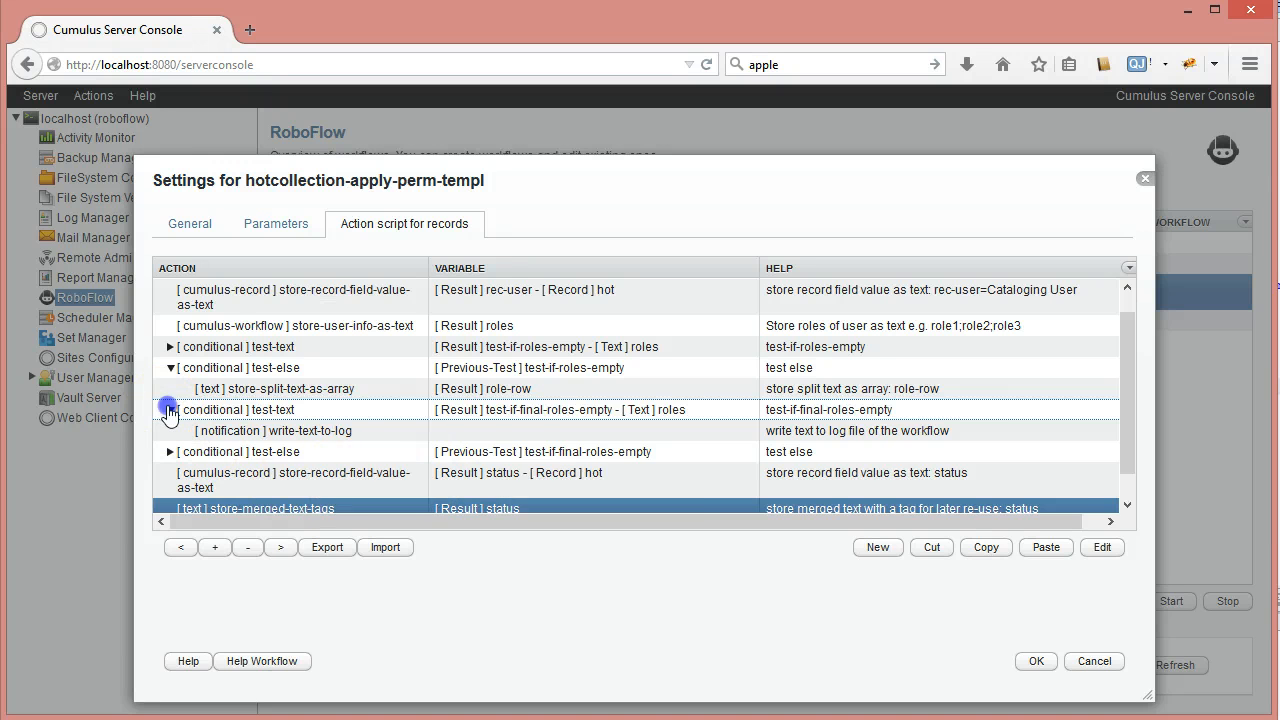
click(171, 367)
click(171, 409)
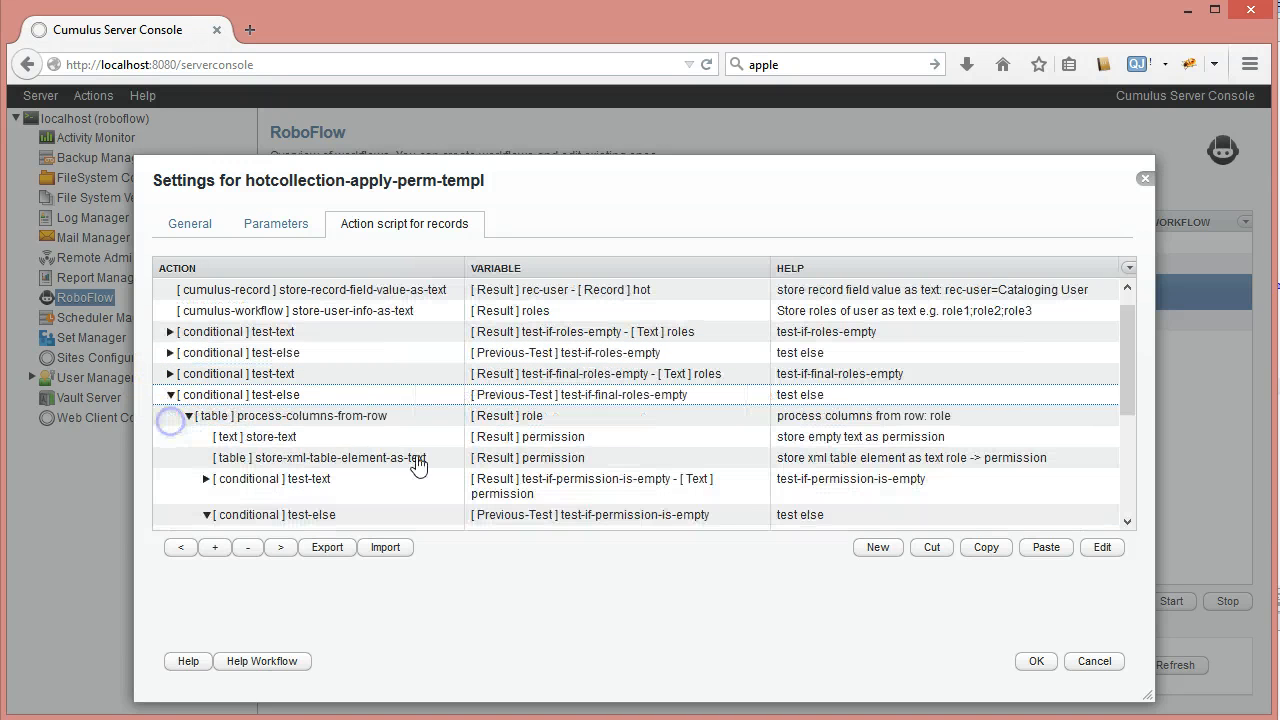
click(293, 438)
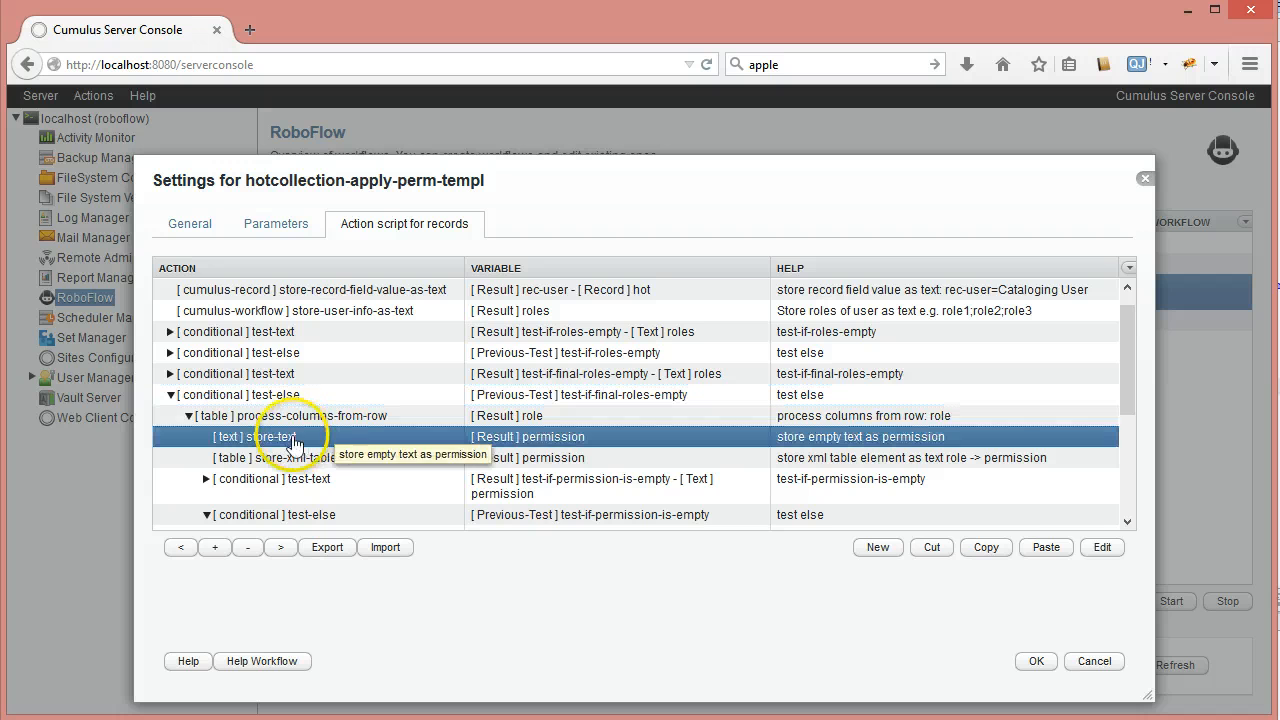
click(1000, 550)
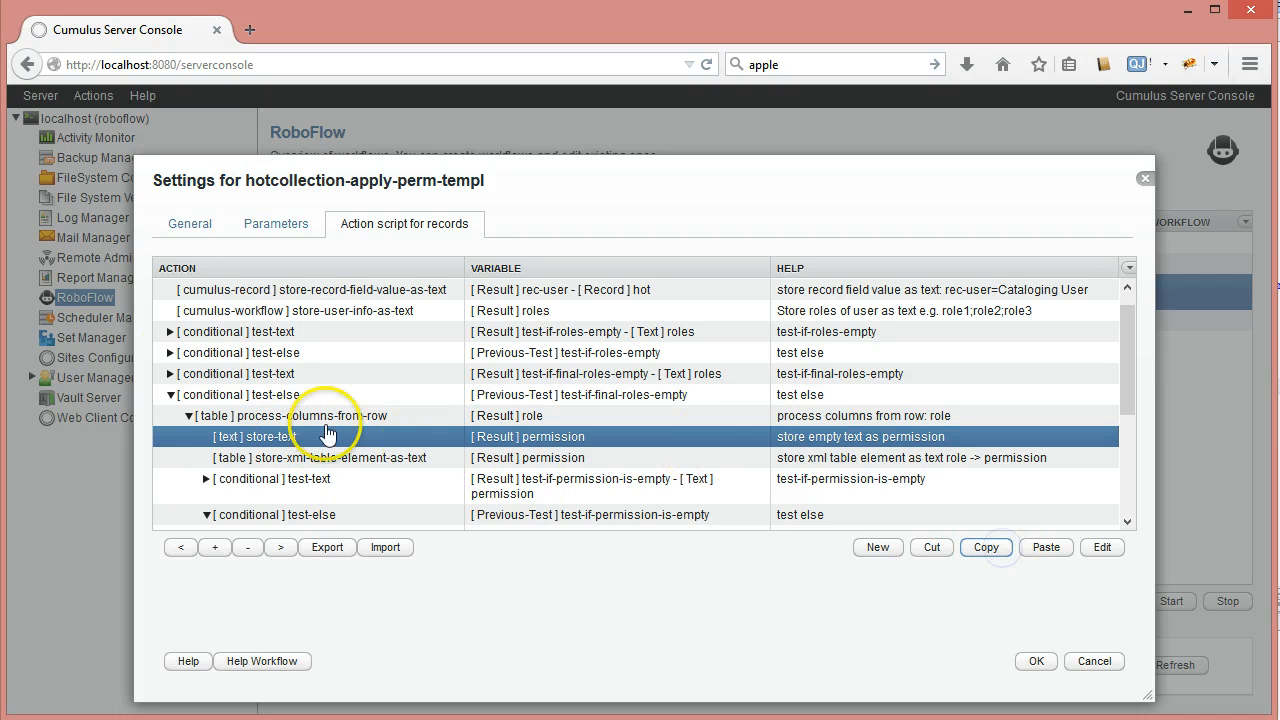
Paste the copied store-text step after store-user-info-as-text at the top level
click(171, 394)
click(300, 333)
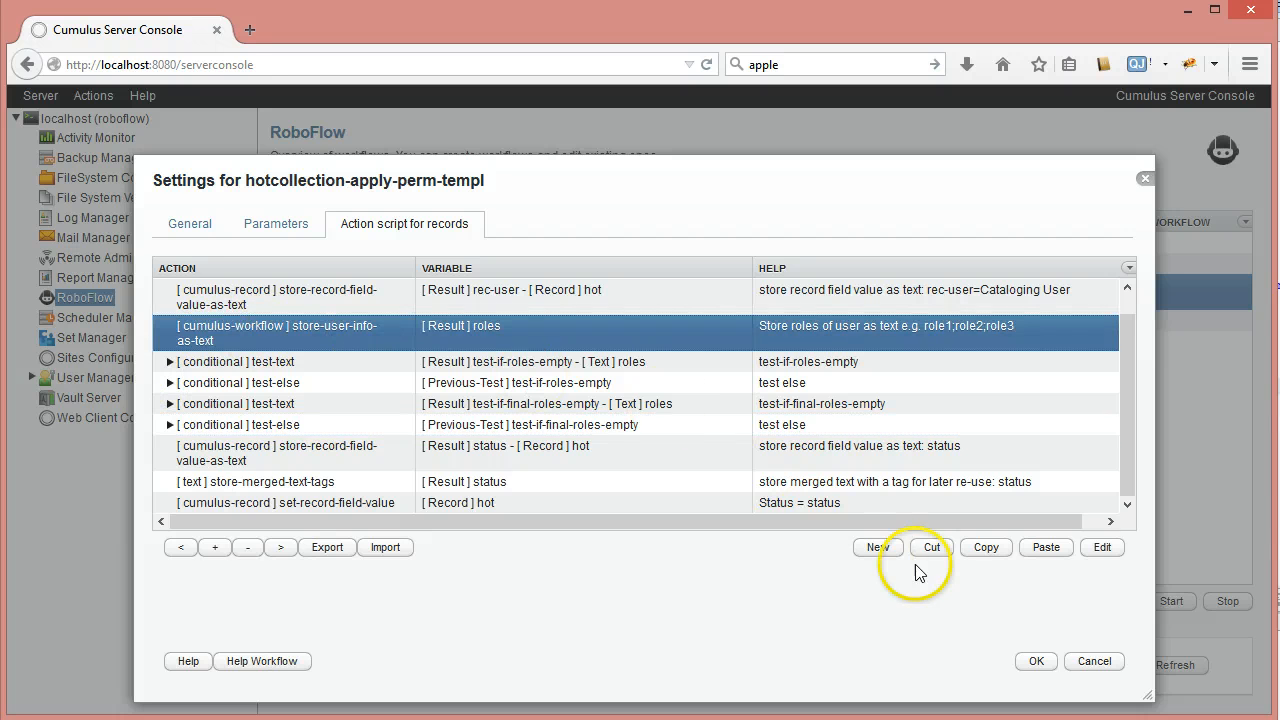
click(1030, 555)
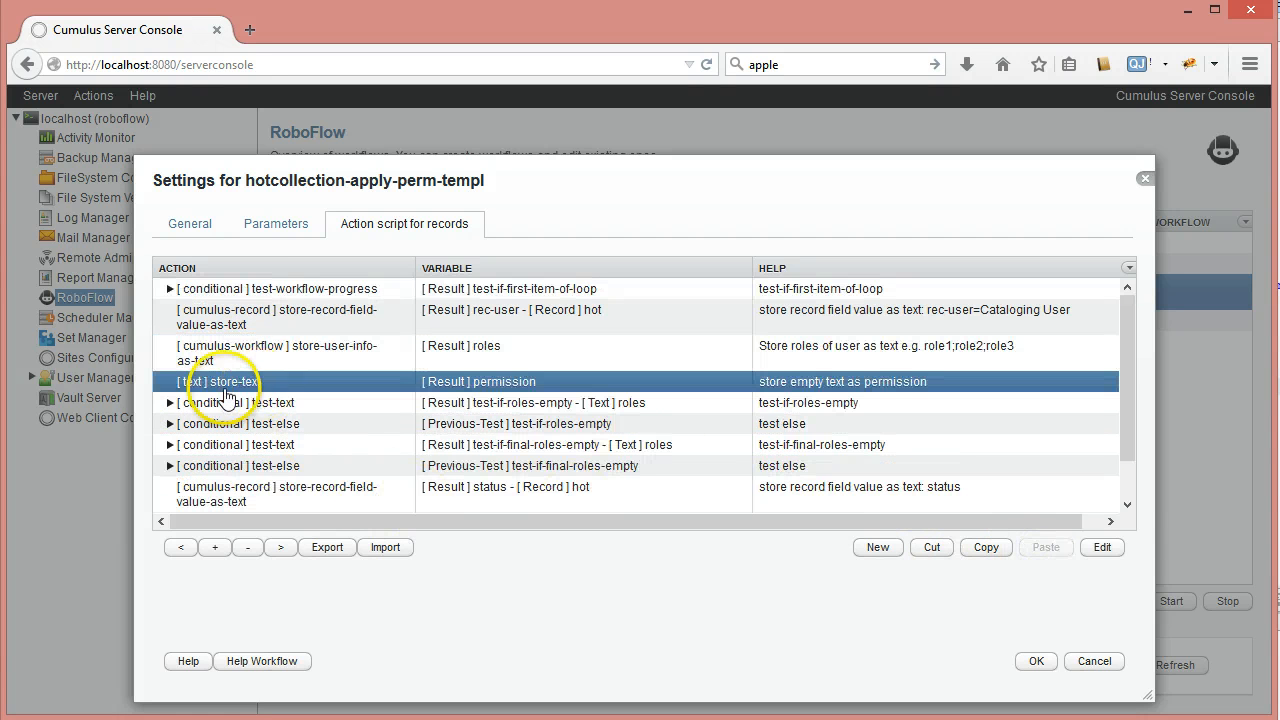
drag(1133, 372, 1135, 448)
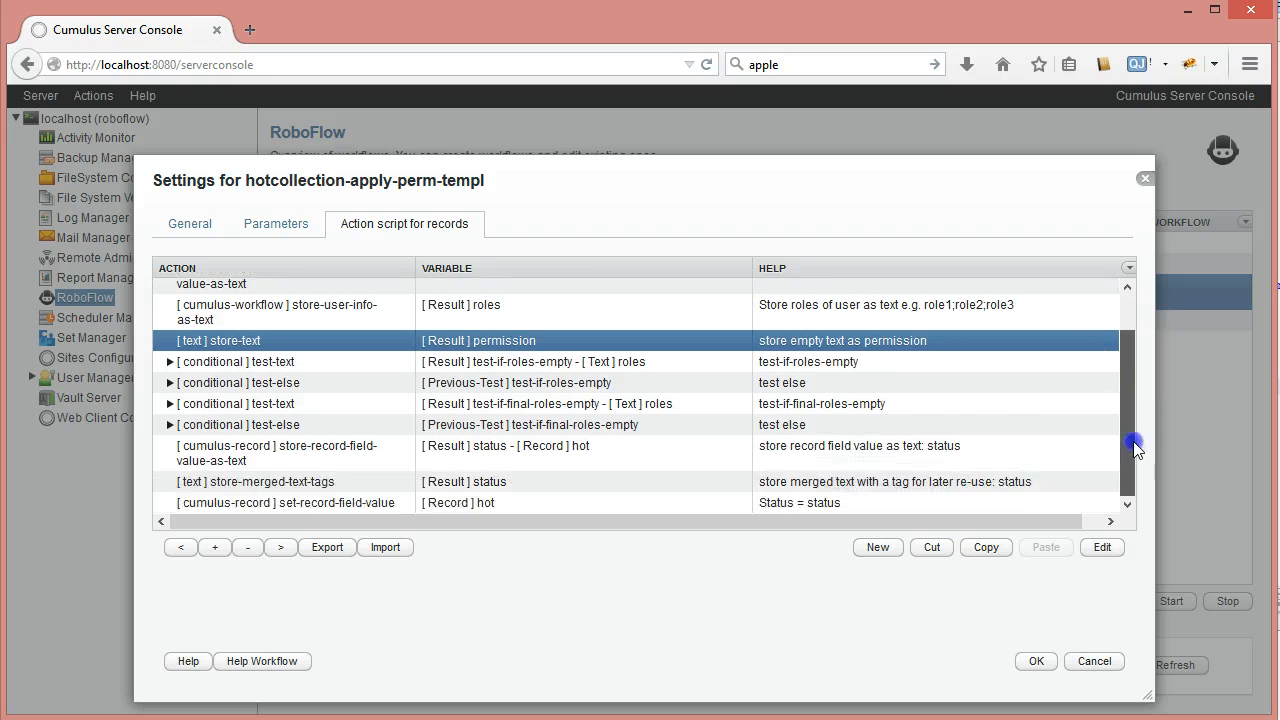
click(250, 484)
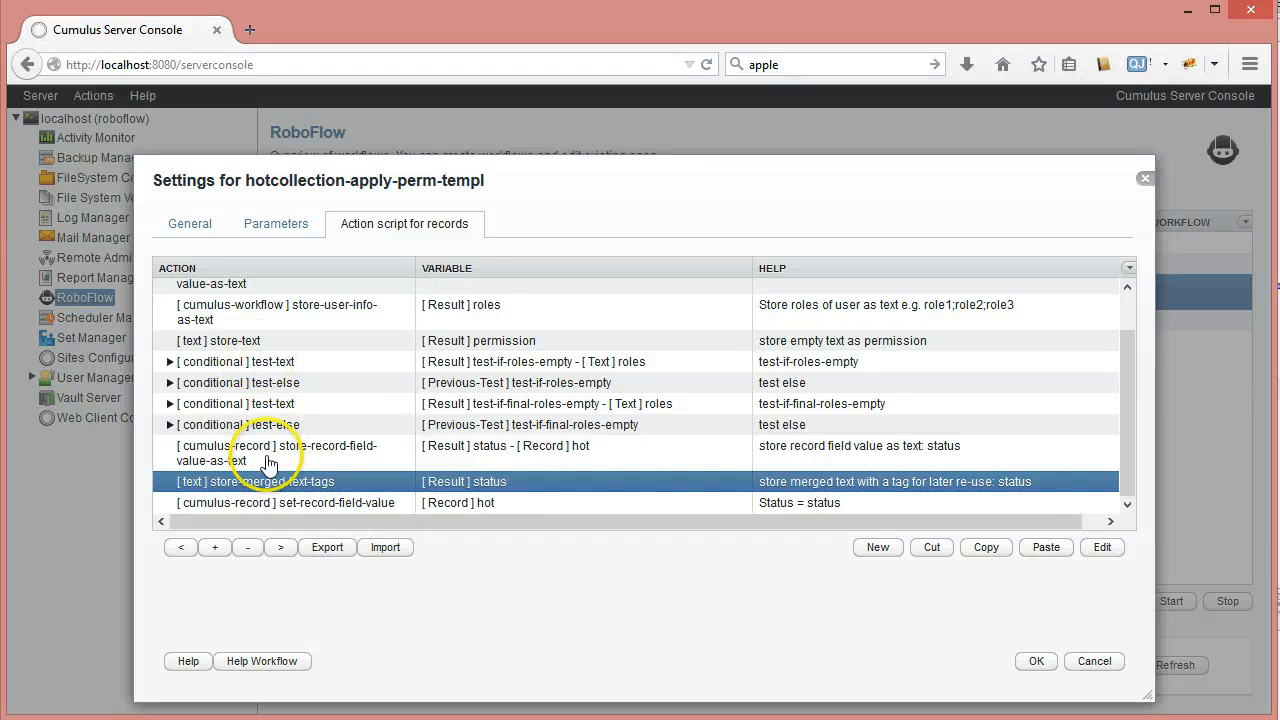
Check the Parameters, confirm the hotcollection-apply-perm-templ settings with OK, and select its row
click(302, 228)
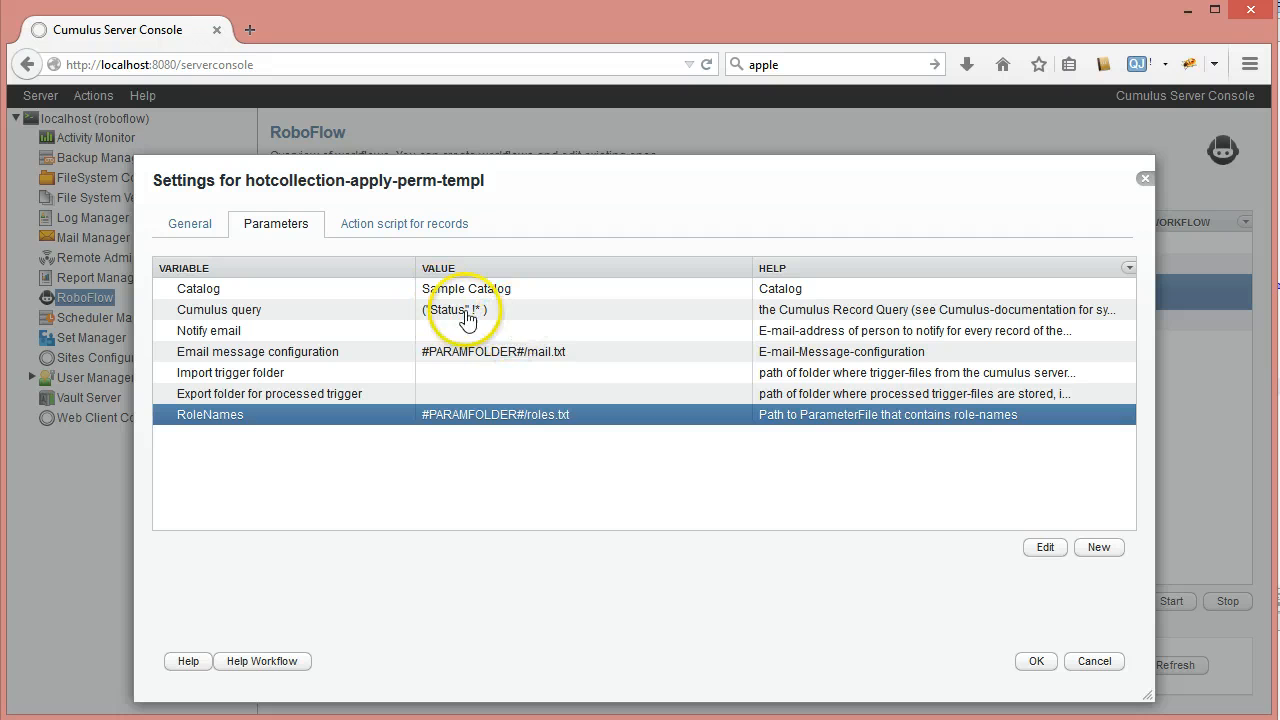
click(387, 228)
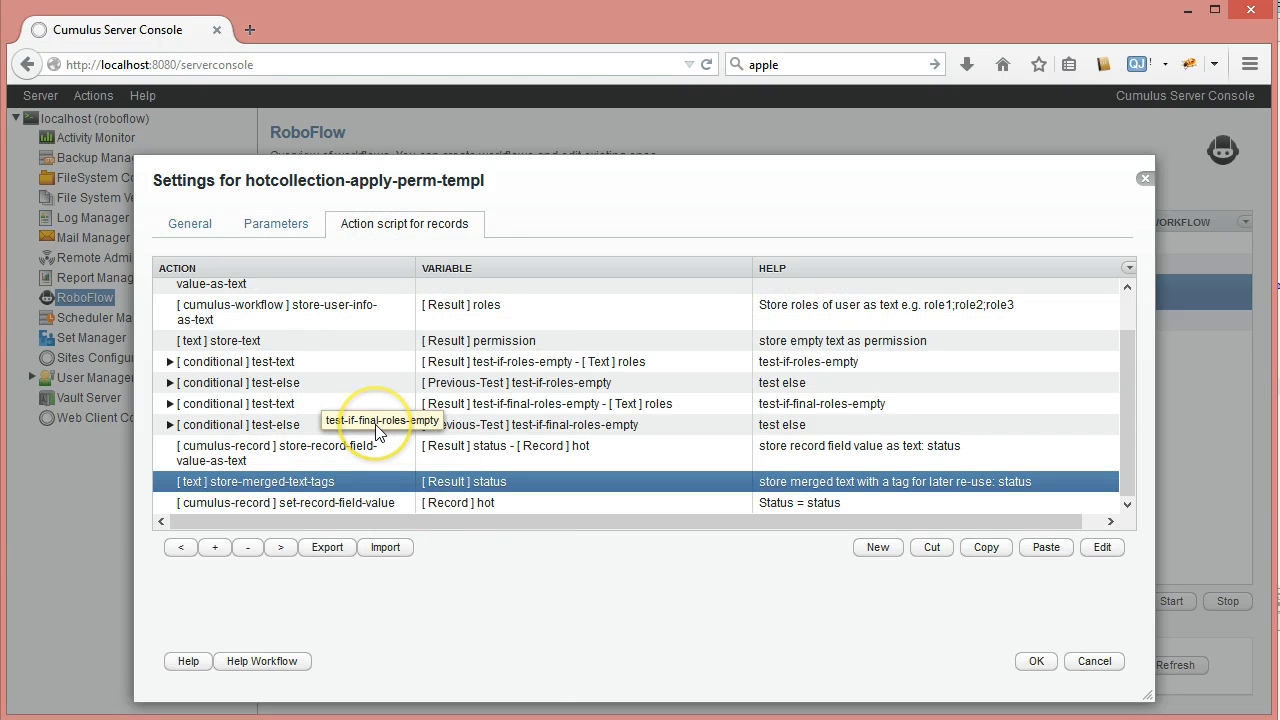
click(1036, 661)
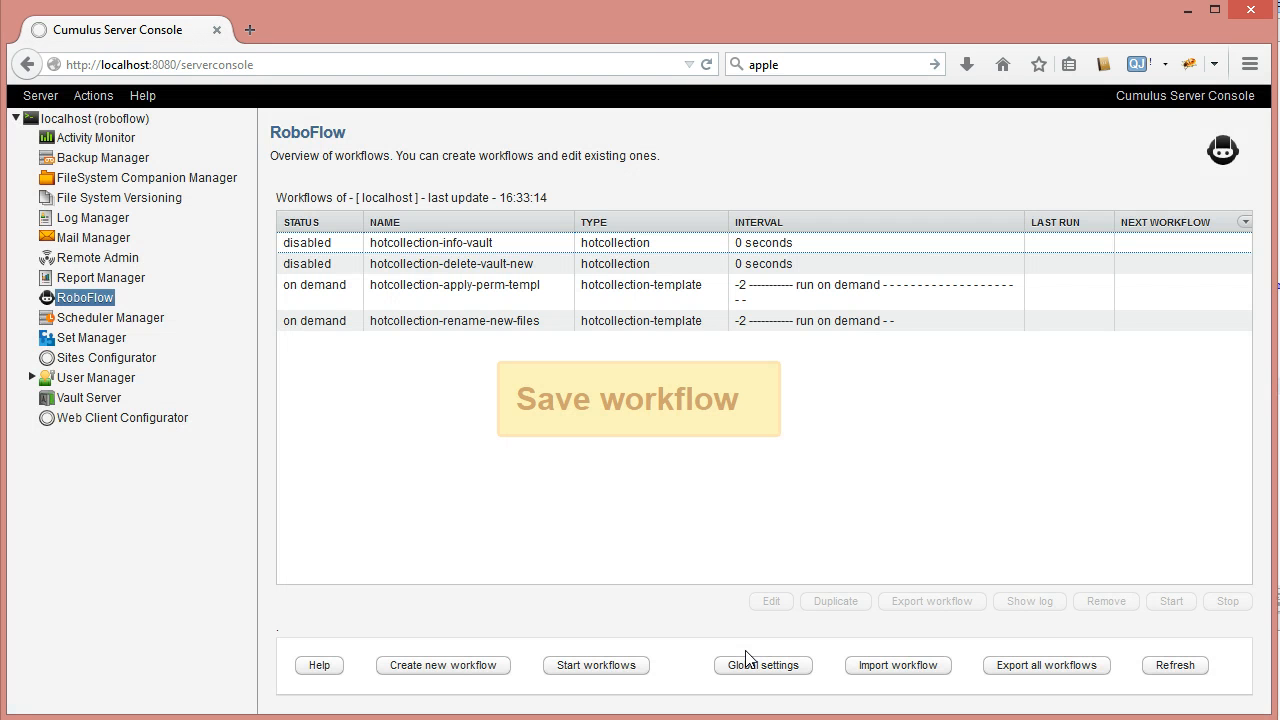
click(480, 290)
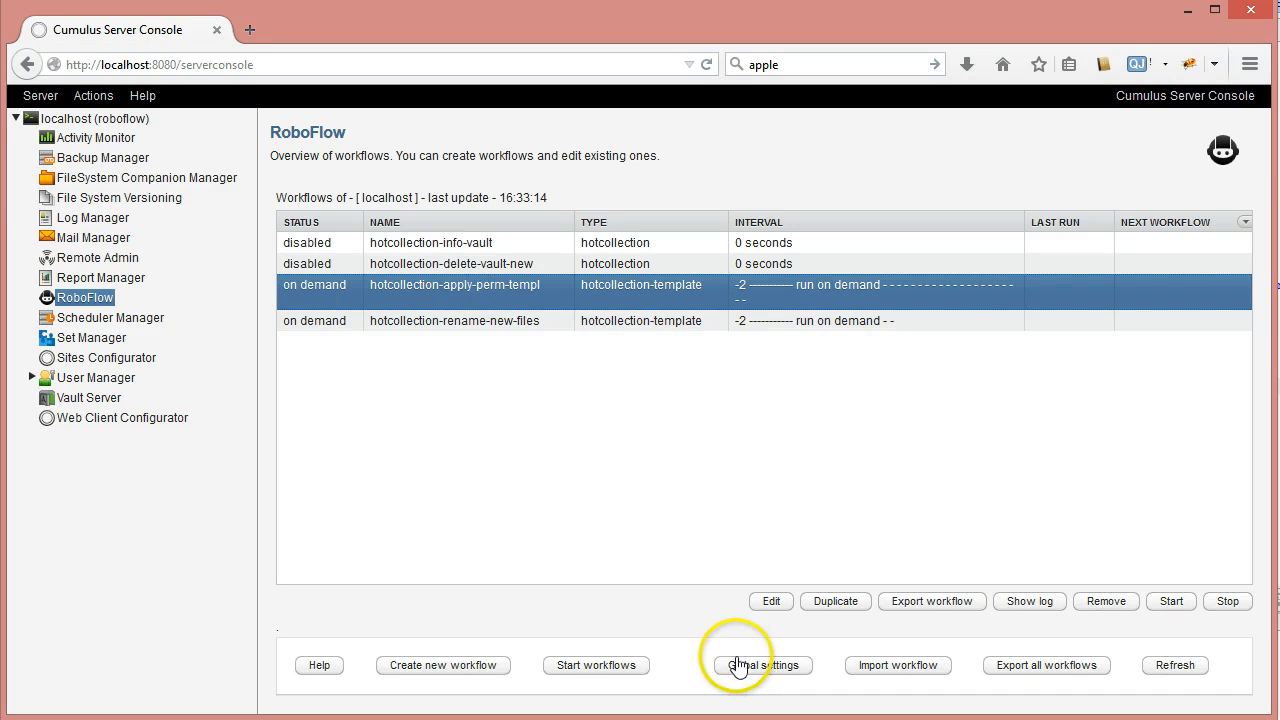
Start the on-demand workflows and refresh to show last run 2015-01-02 16.34.11
click(575, 667)
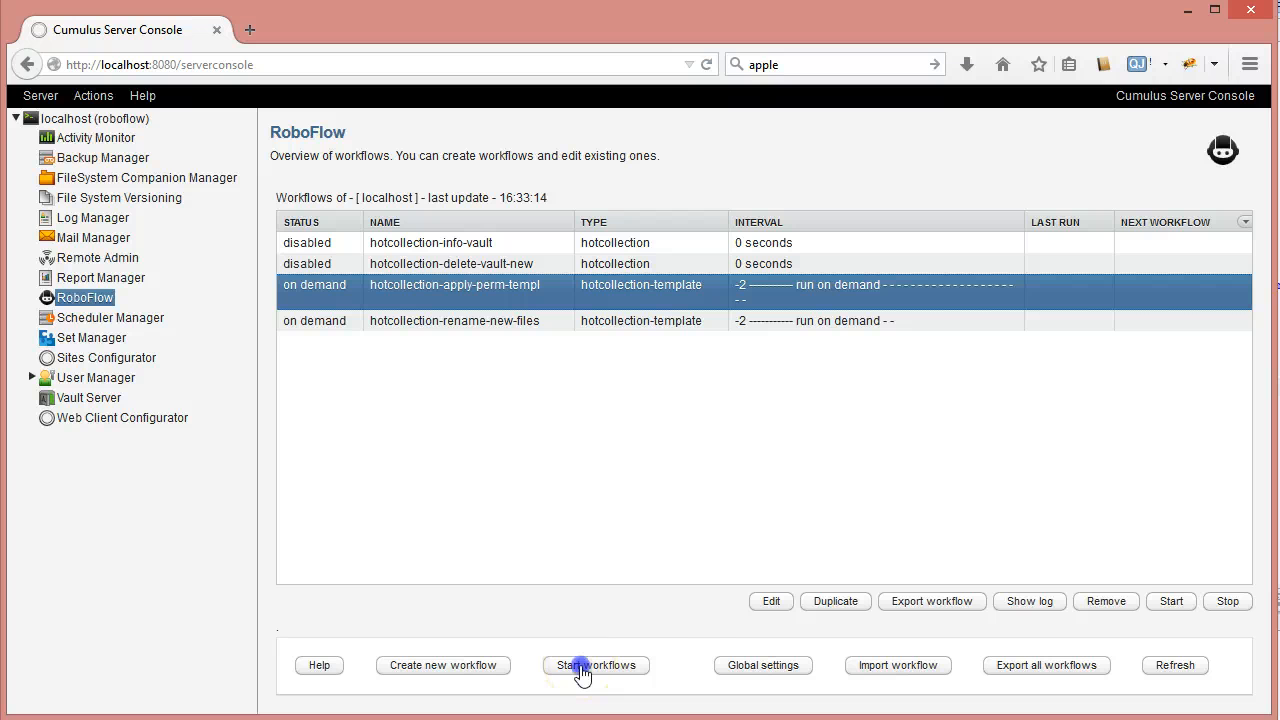
click(582, 667)
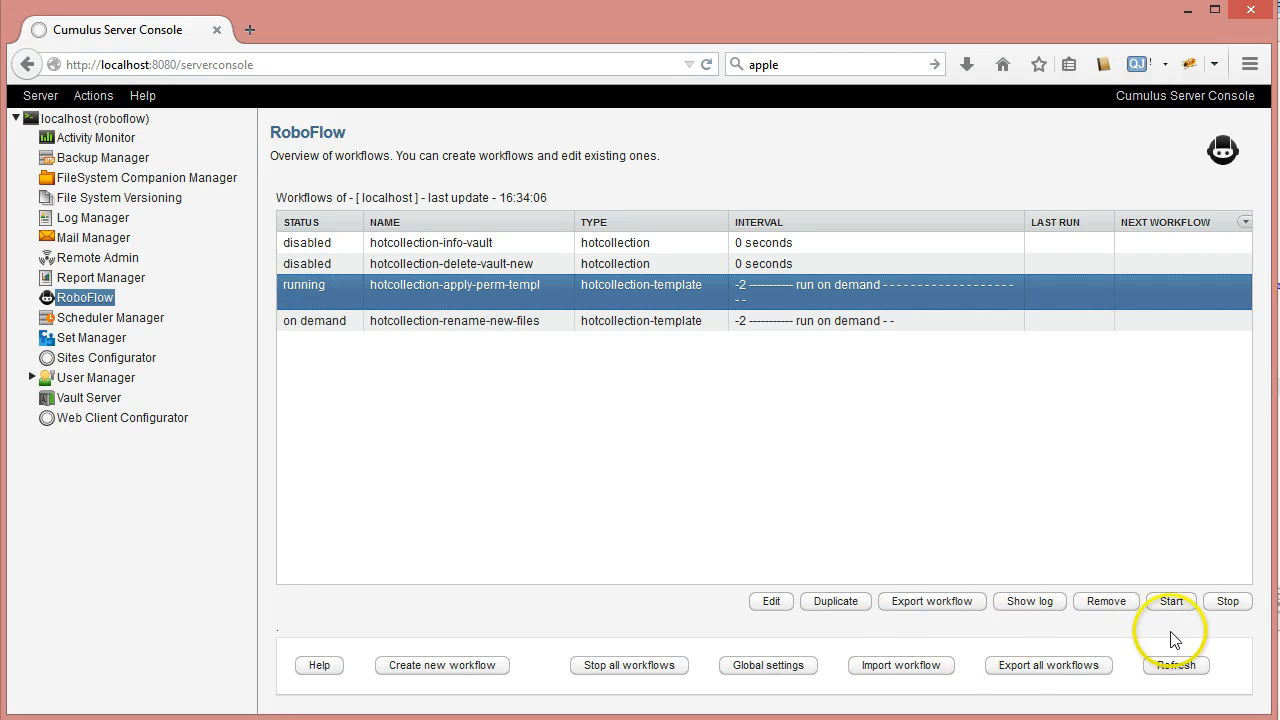
click(1172, 666)
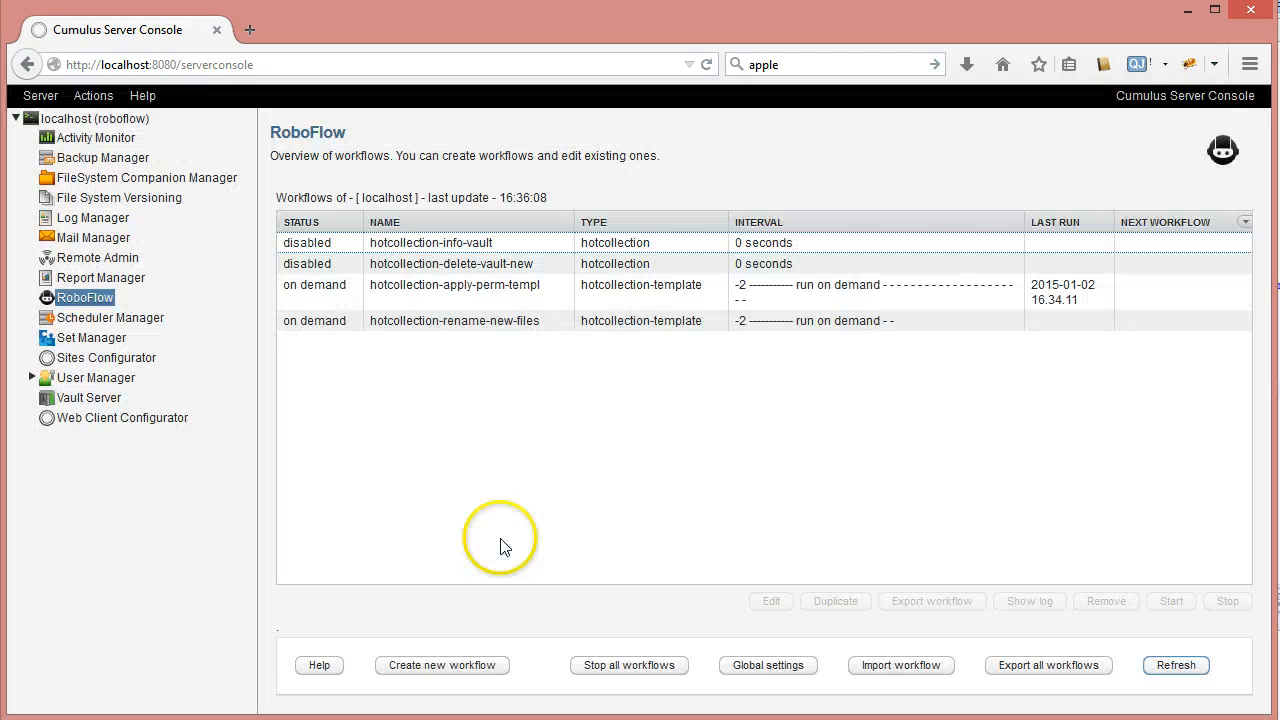
click(389, 288)
click(1033, 605)
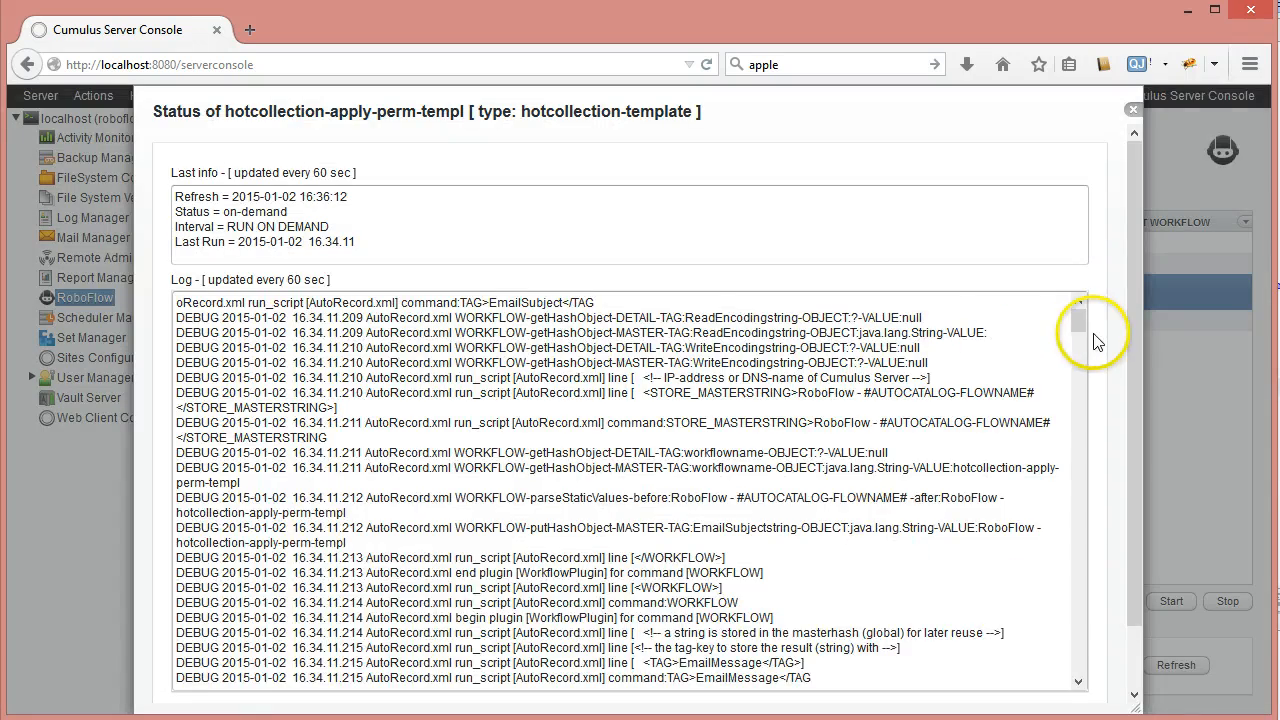
drag(1077, 322, 1096, 260)
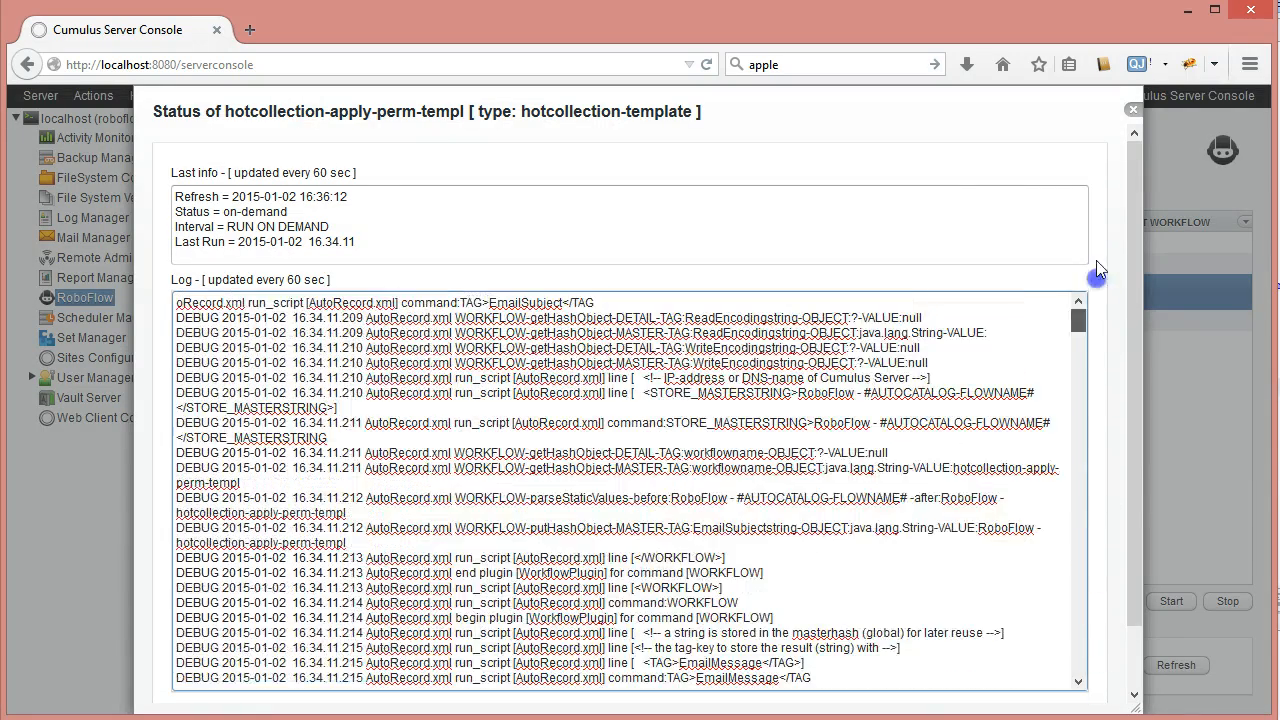
click(1134, 111)
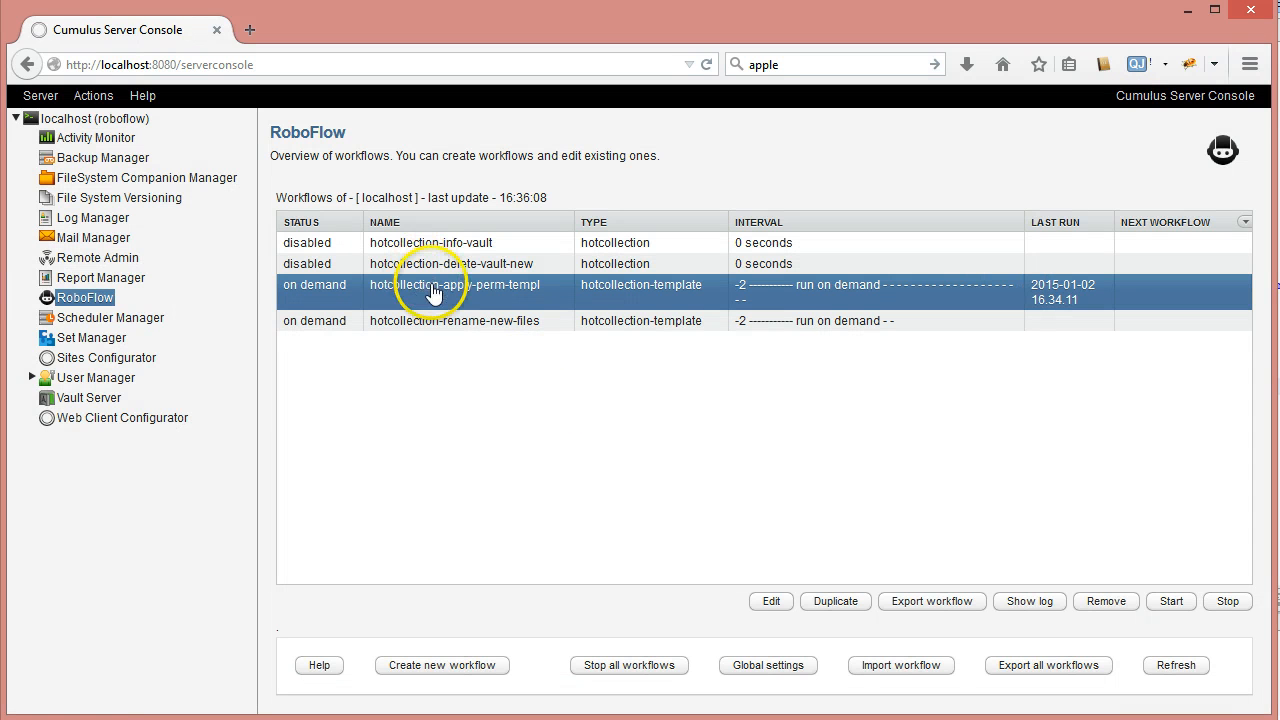
click(1032, 719)
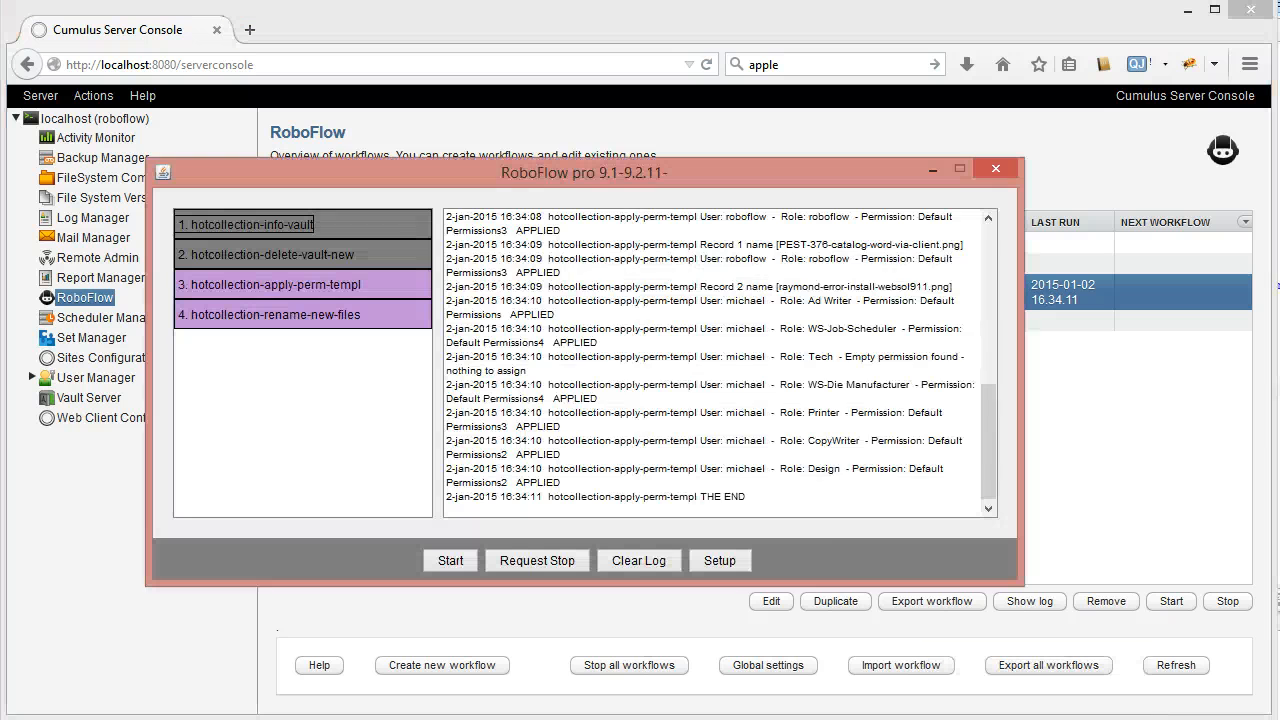
drag(988, 463, 985, 420)
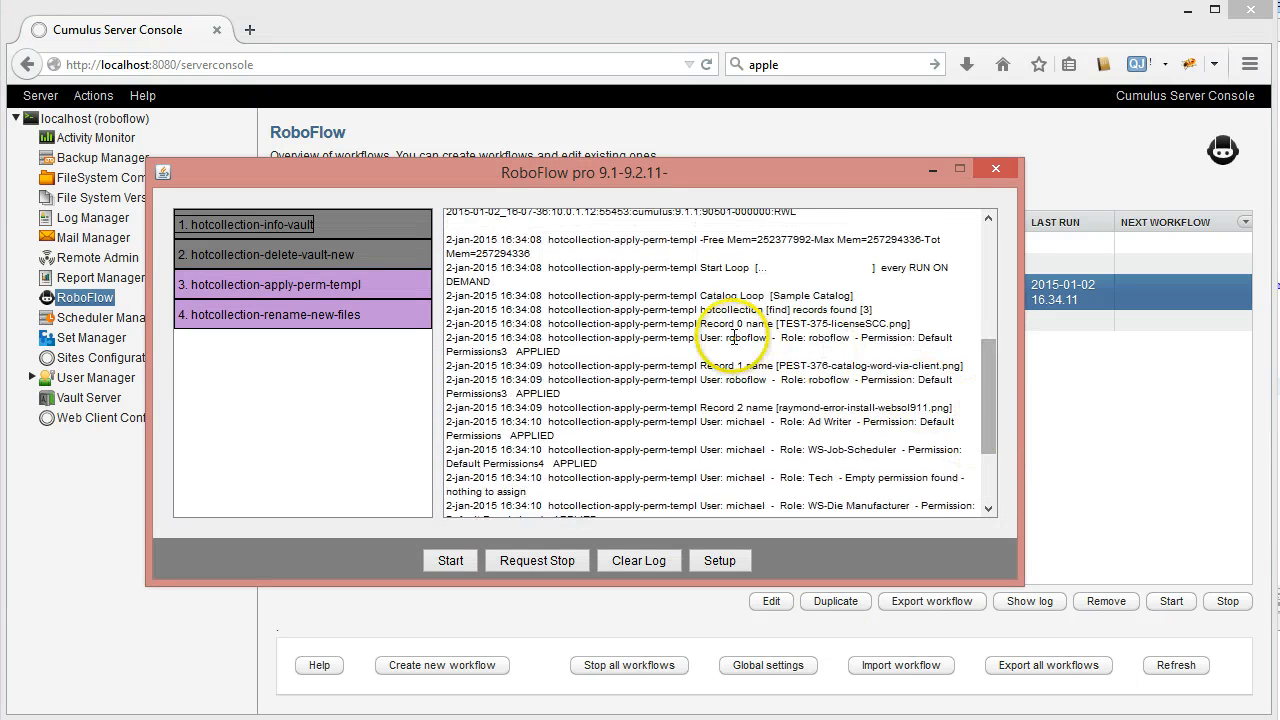
drag(698, 323, 932, 327)
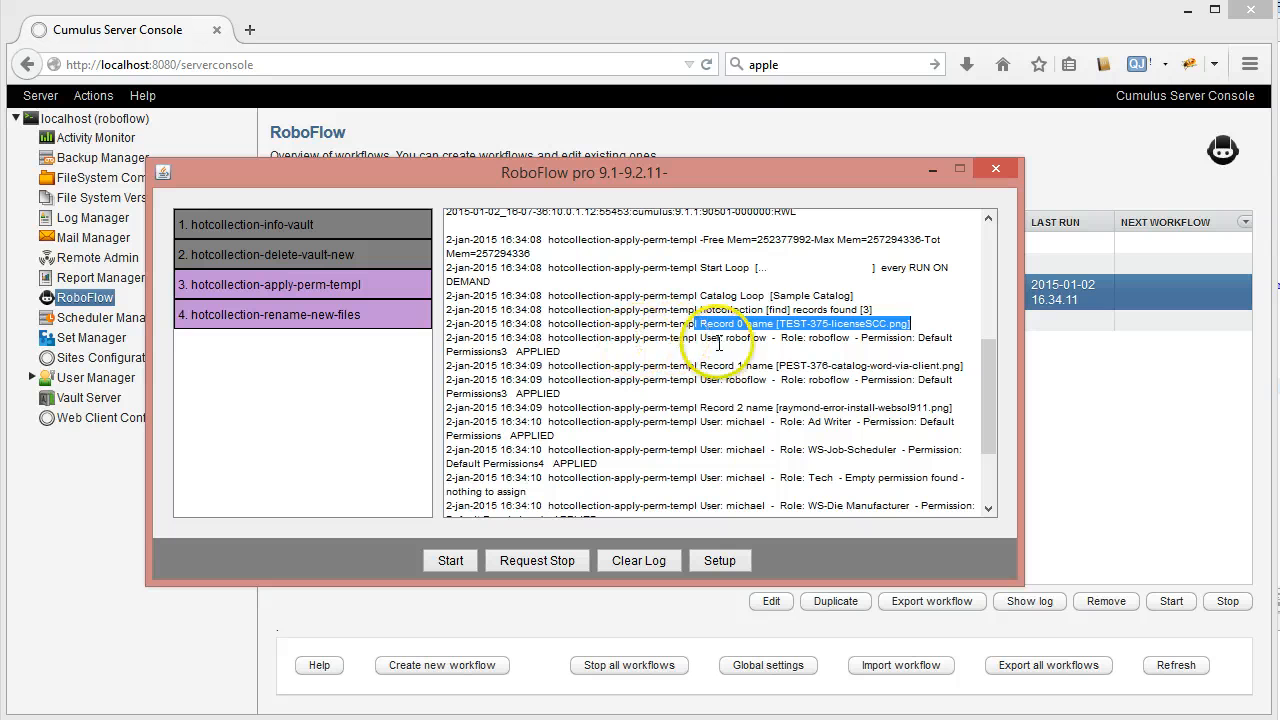
drag(700, 338, 768, 338)
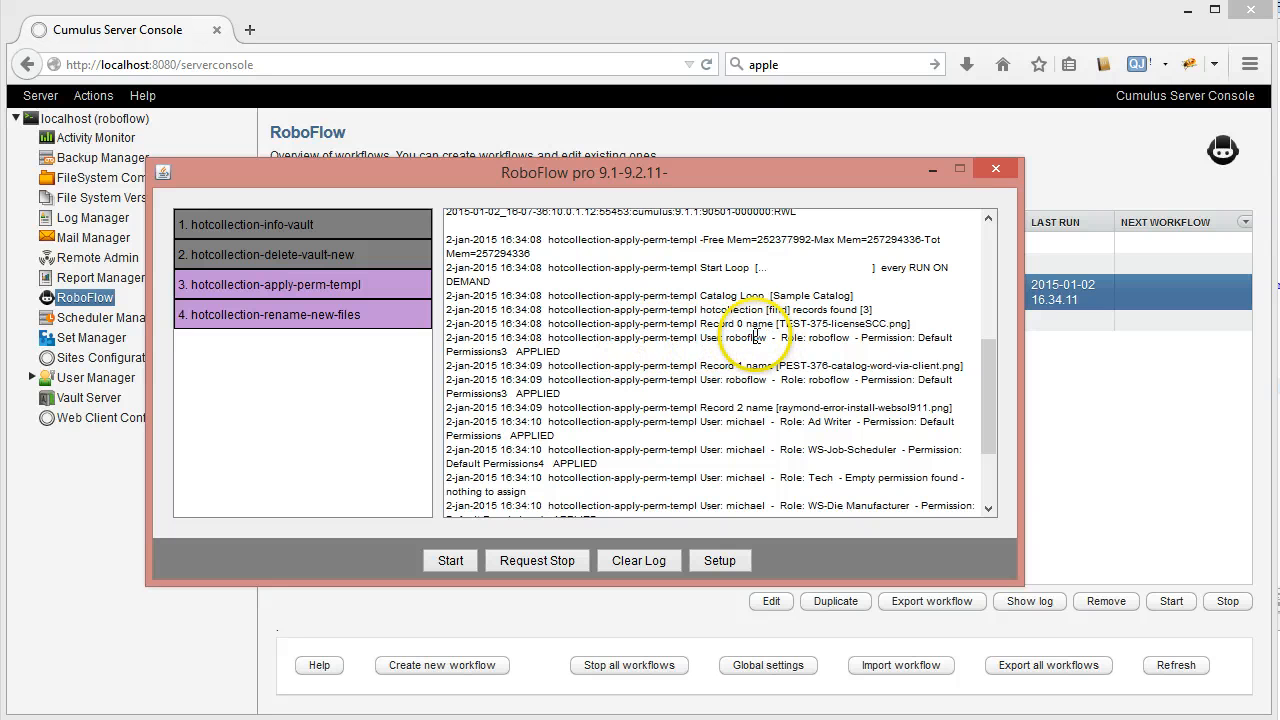
double_click(756, 337)
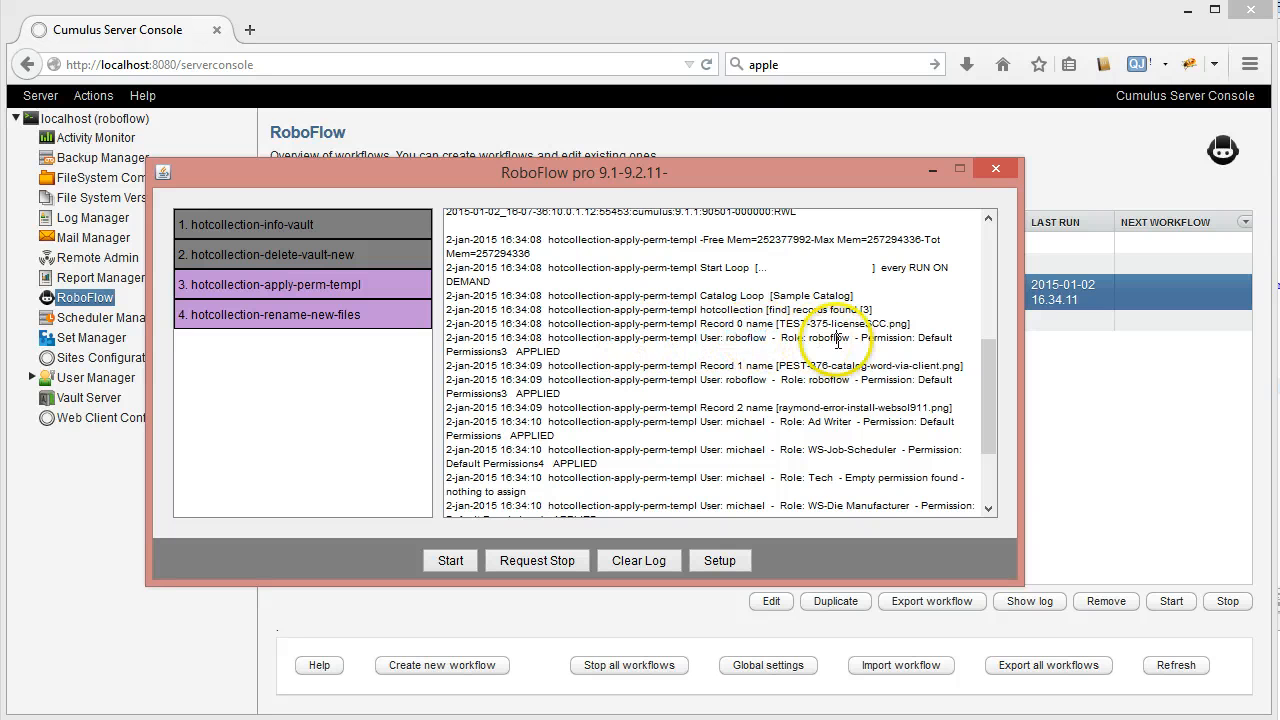
double_click(828, 337)
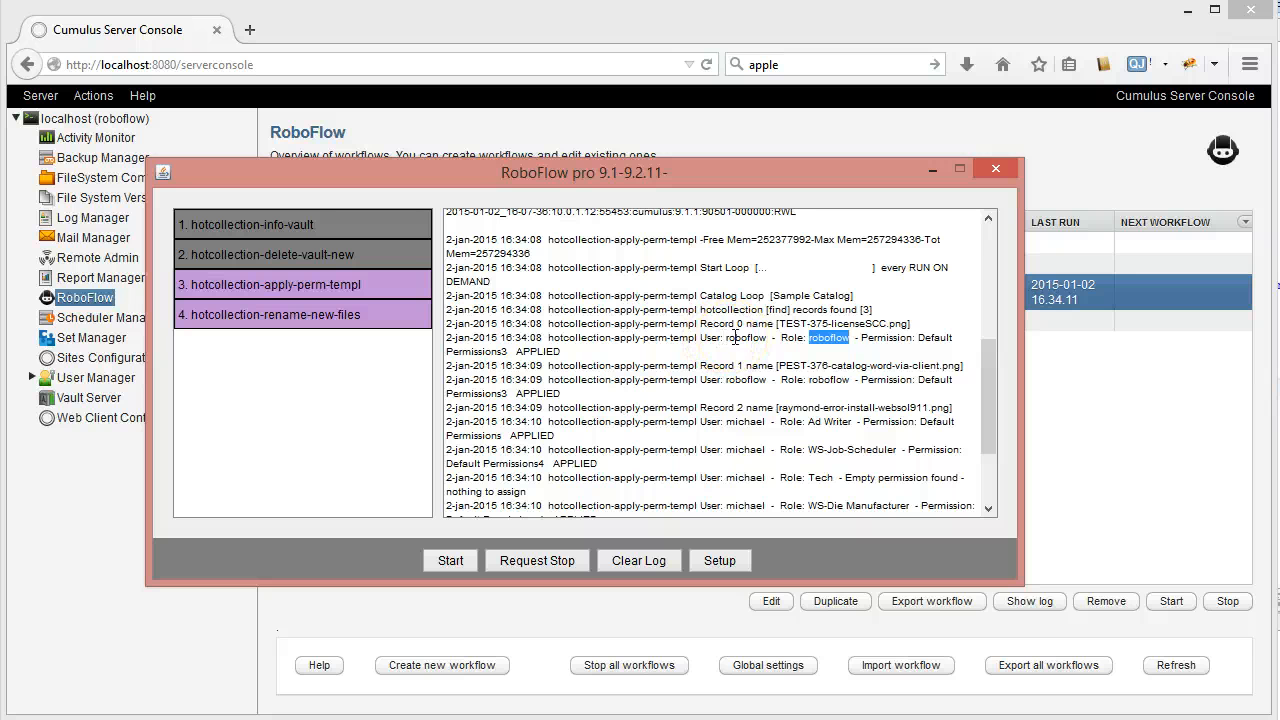
click(864, 337)
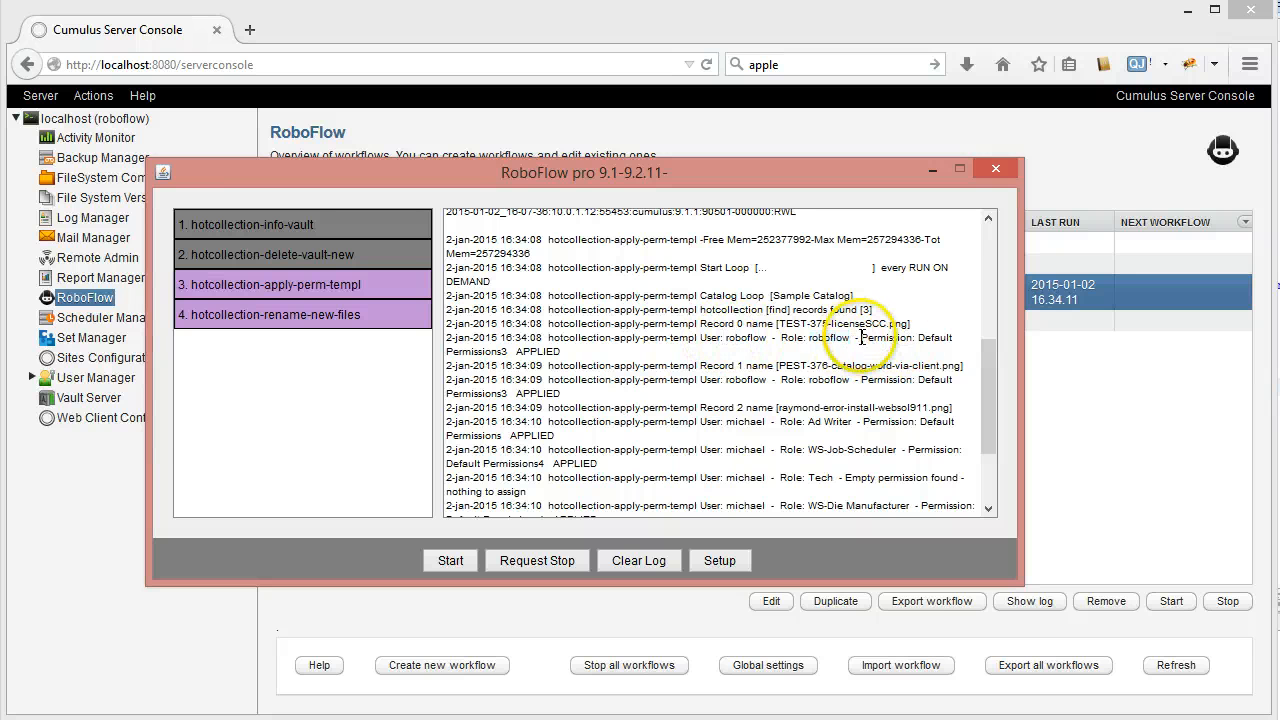
drag(917, 337, 508, 352)
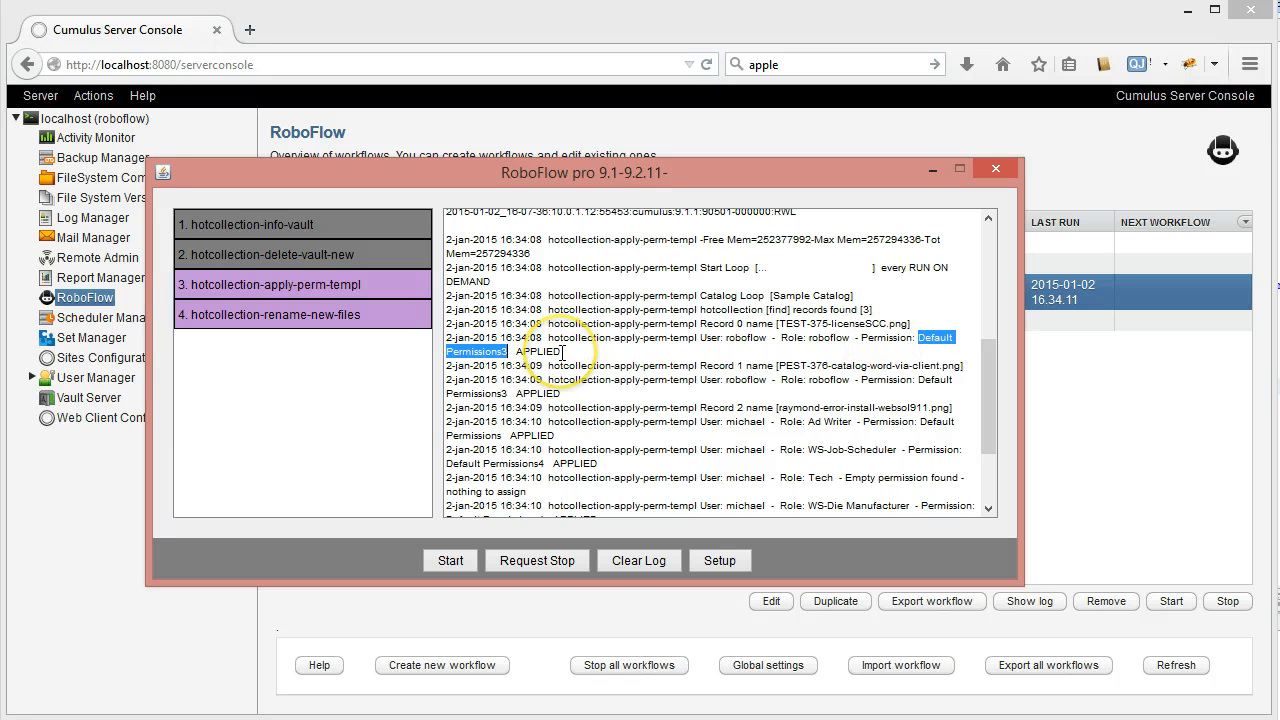
click(755, 380)
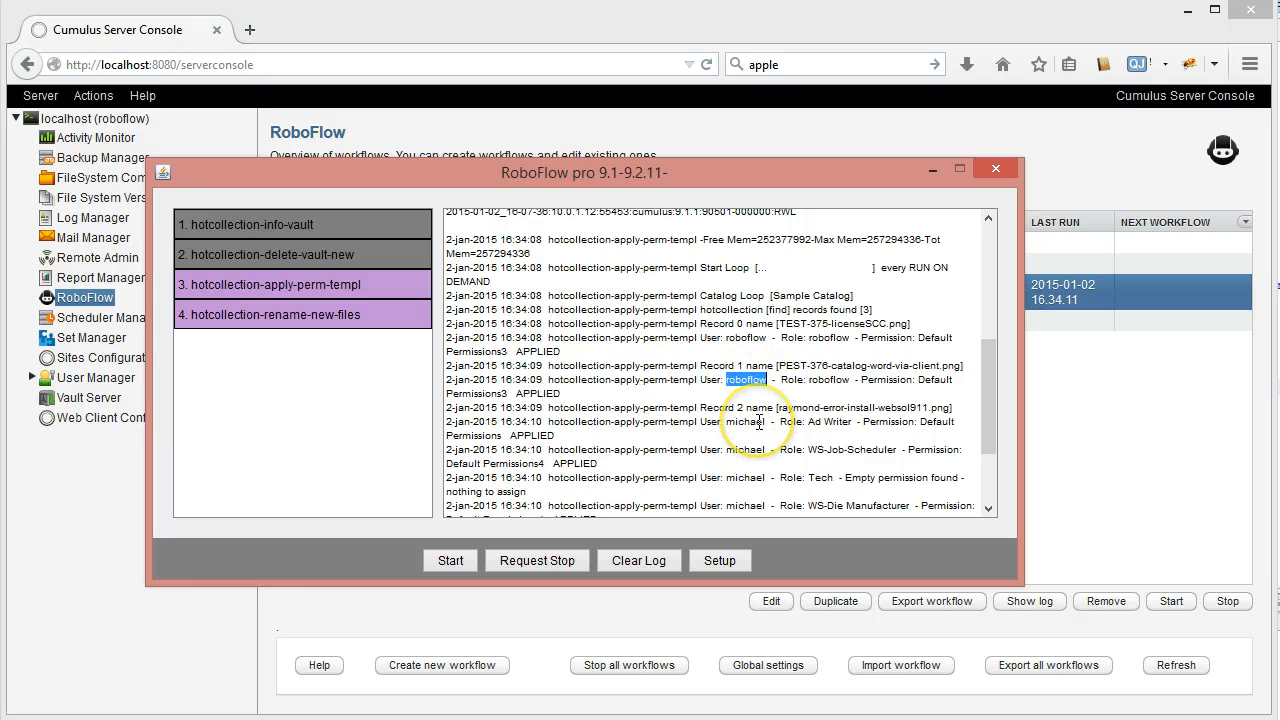
click(759, 422)
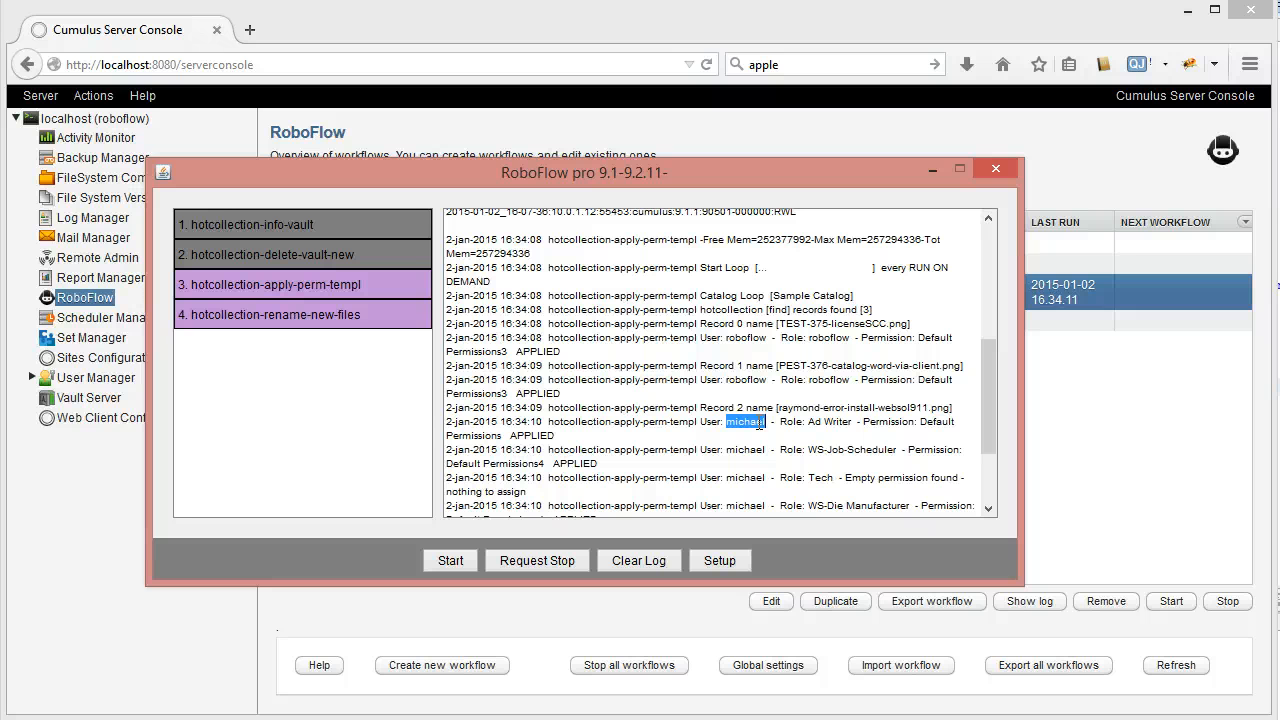
drag(807, 422, 851, 426)
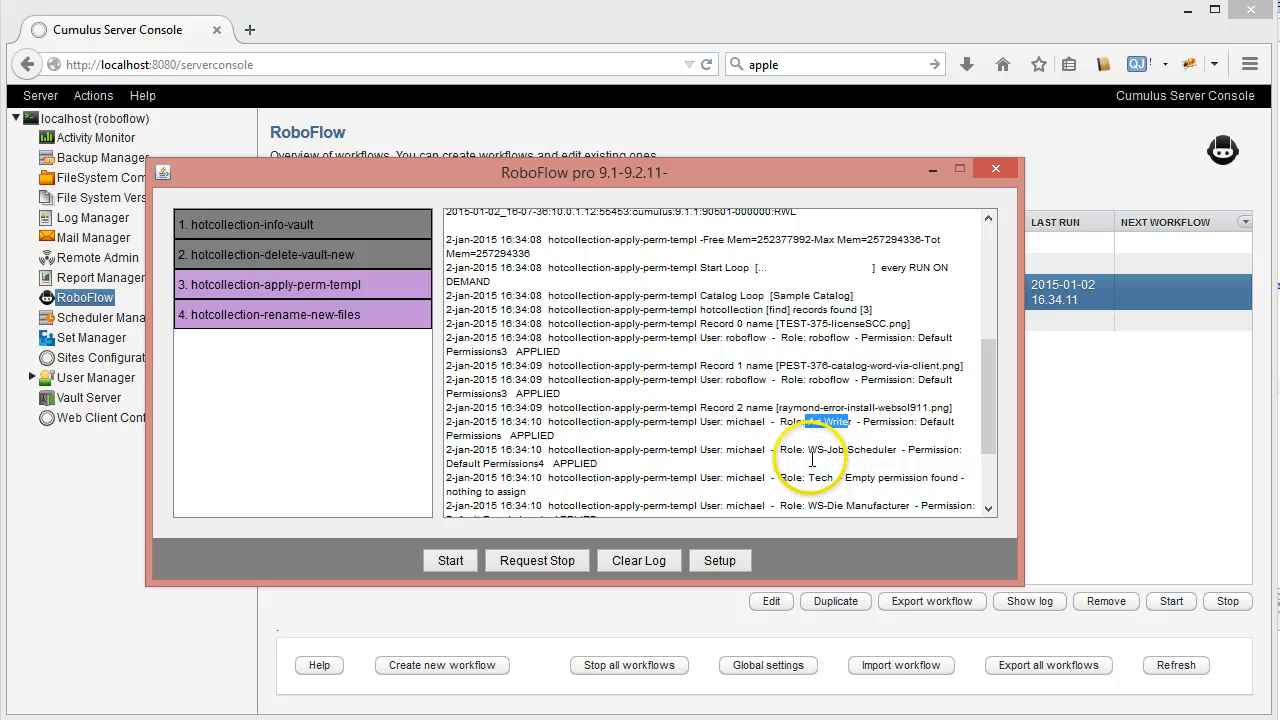
click(818, 458)
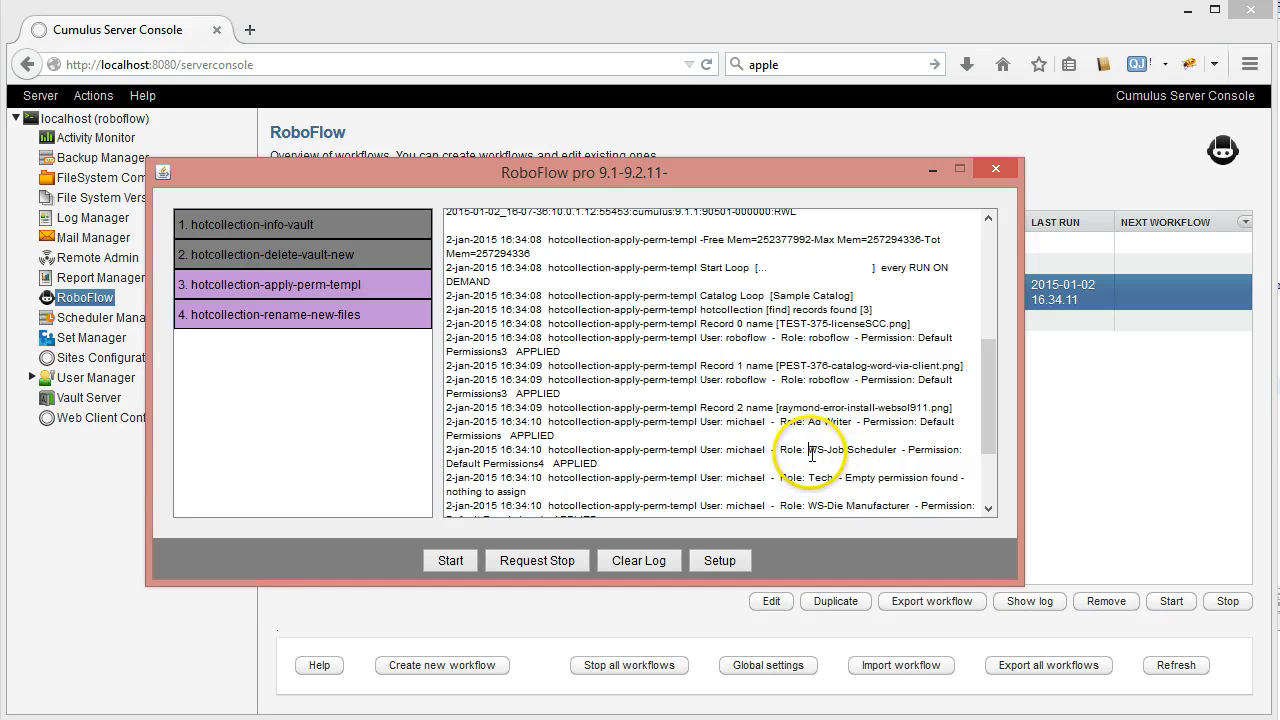
double_click(933, 424)
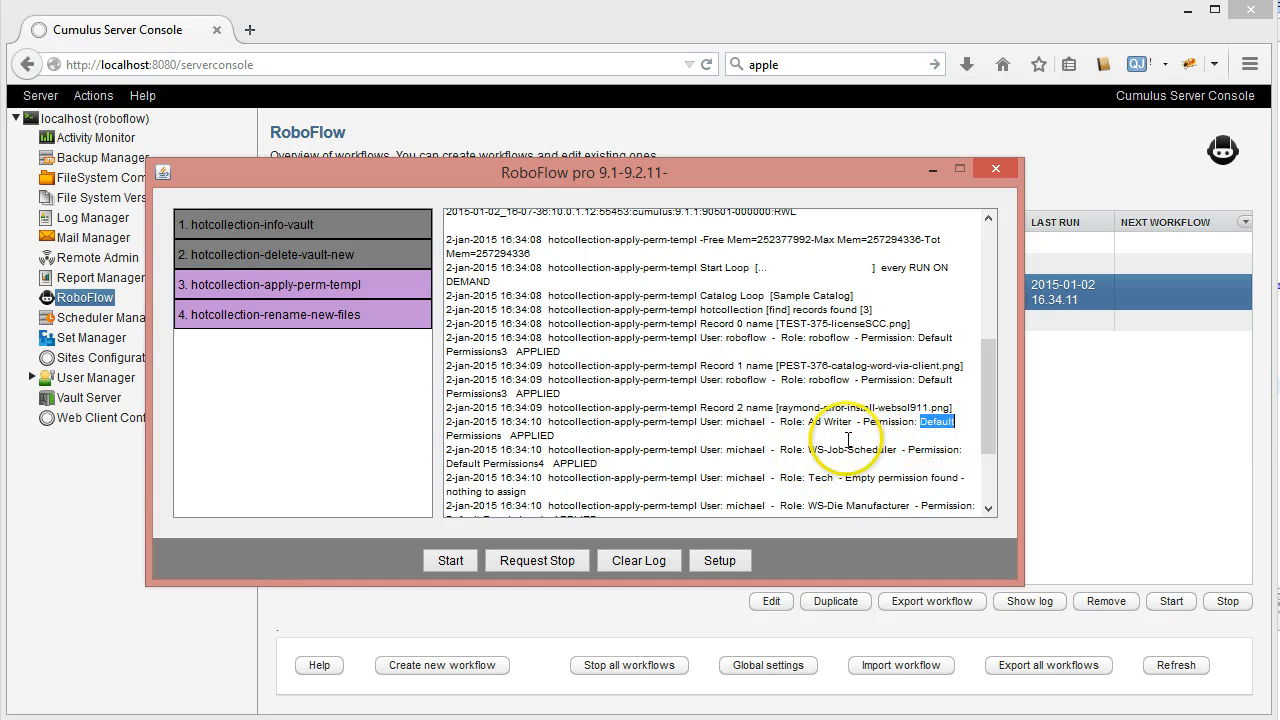
double_click(520, 436)
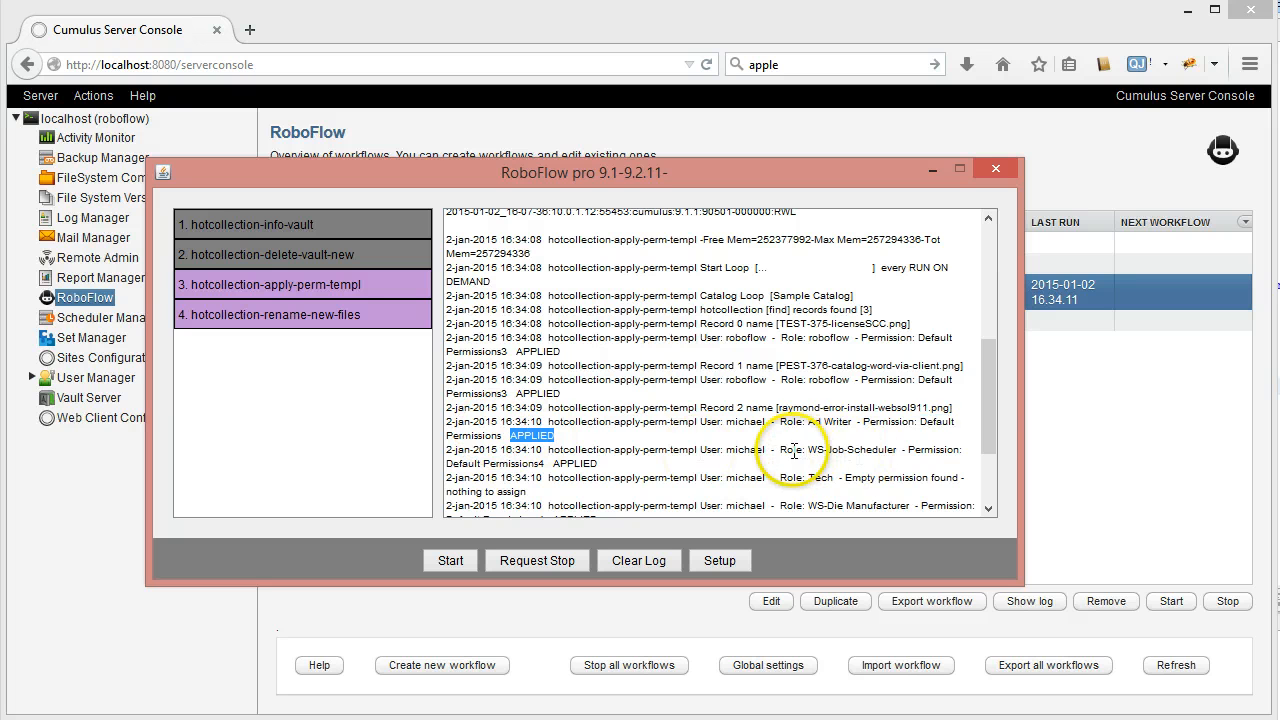
drag(808, 450, 896, 450)
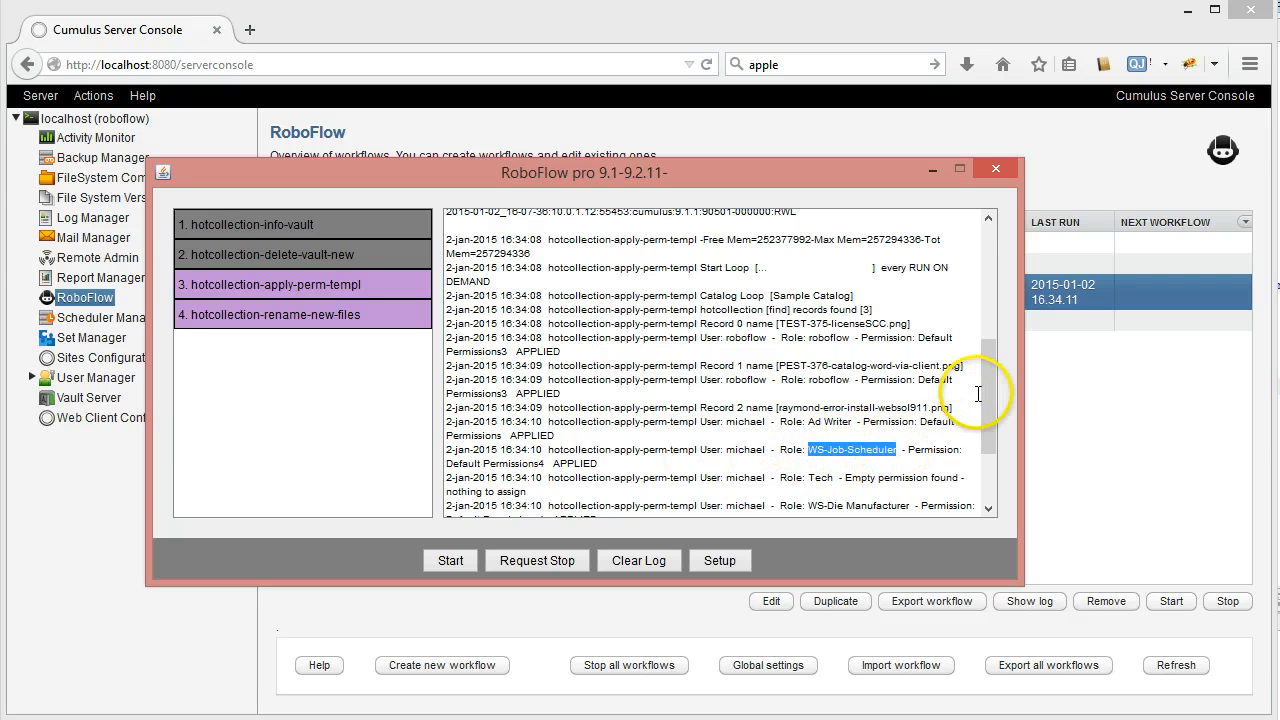
drag(986, 400, 993, 447)
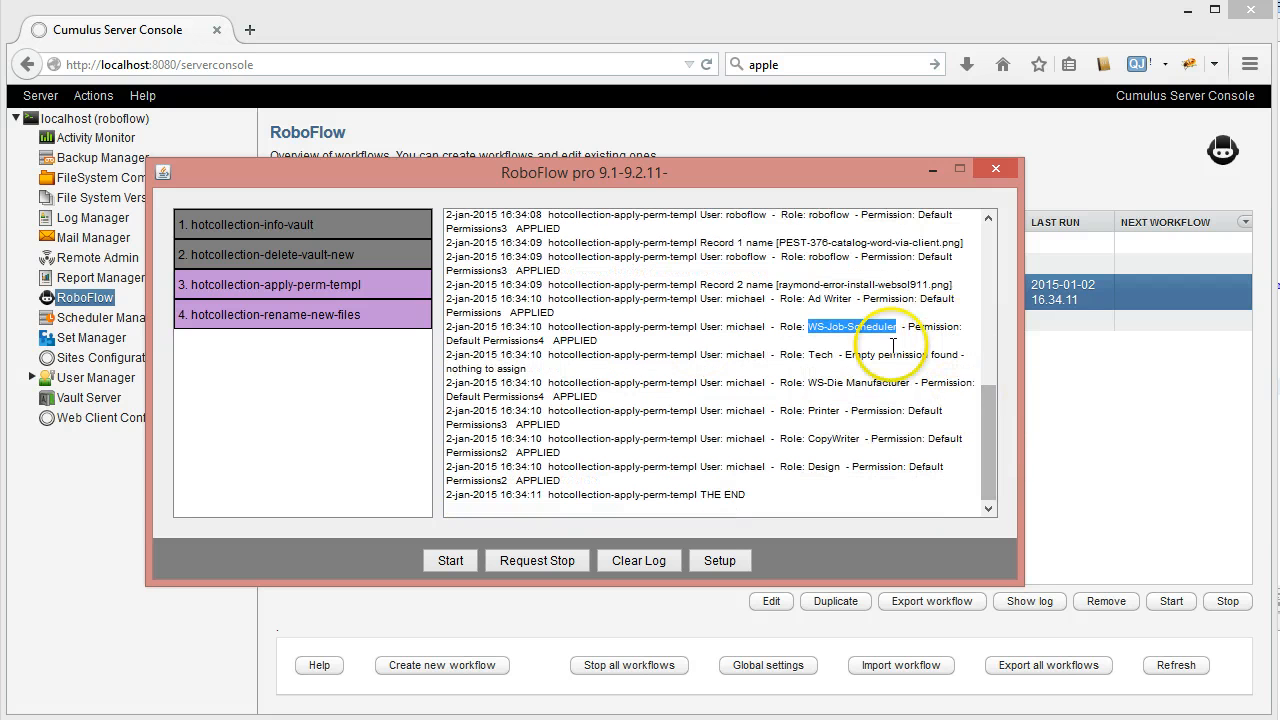
double_click(821, 355)
drag(847, 355, 957, 358)
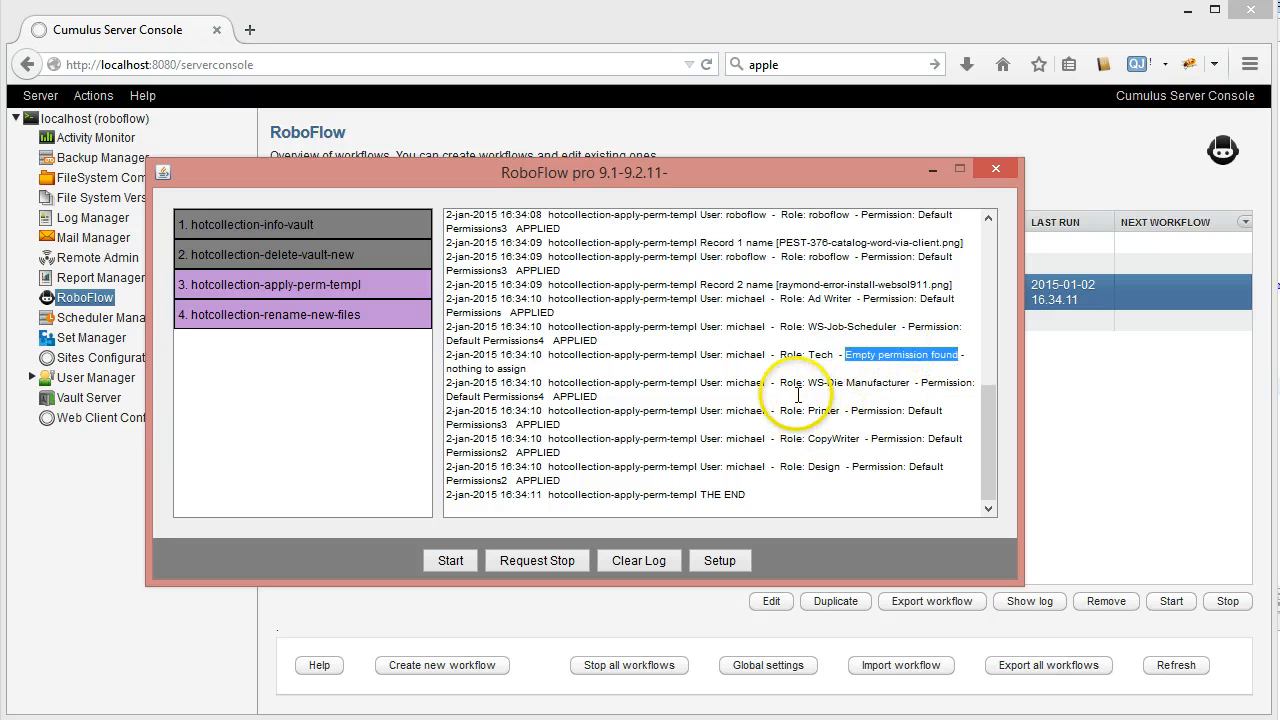
drag(808, 383, 906, 390)
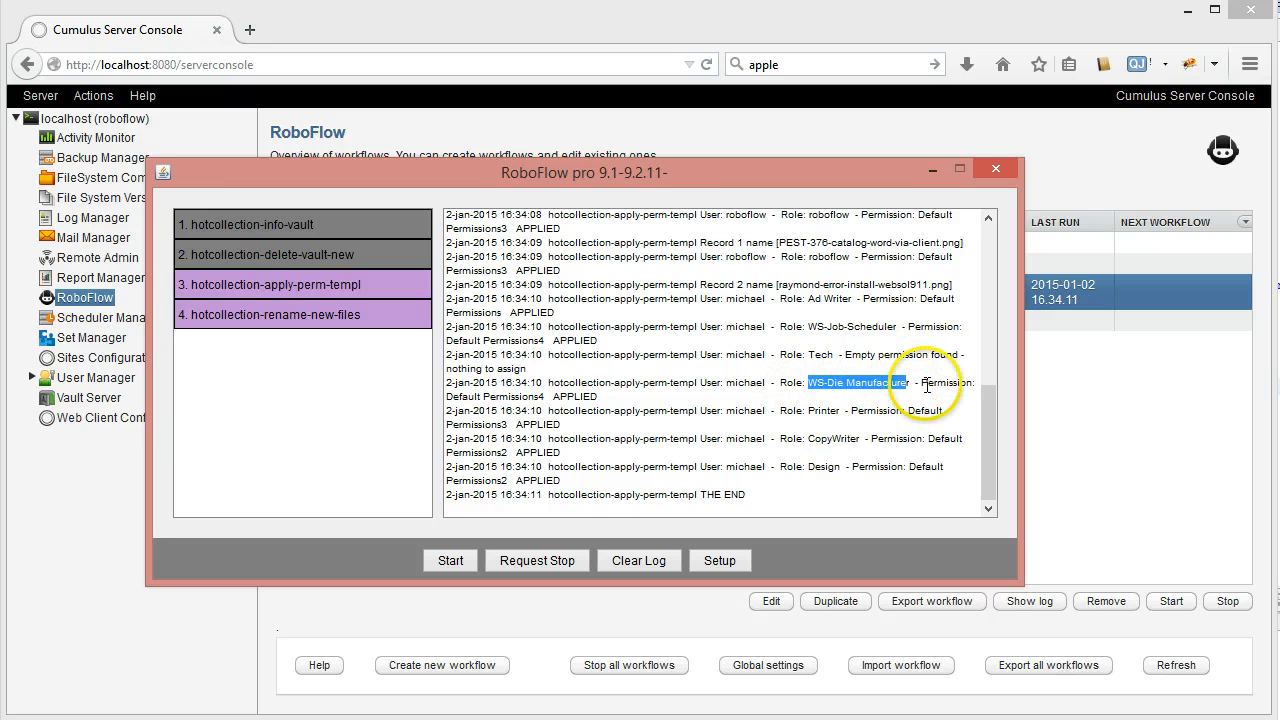
double_click(520, 396)
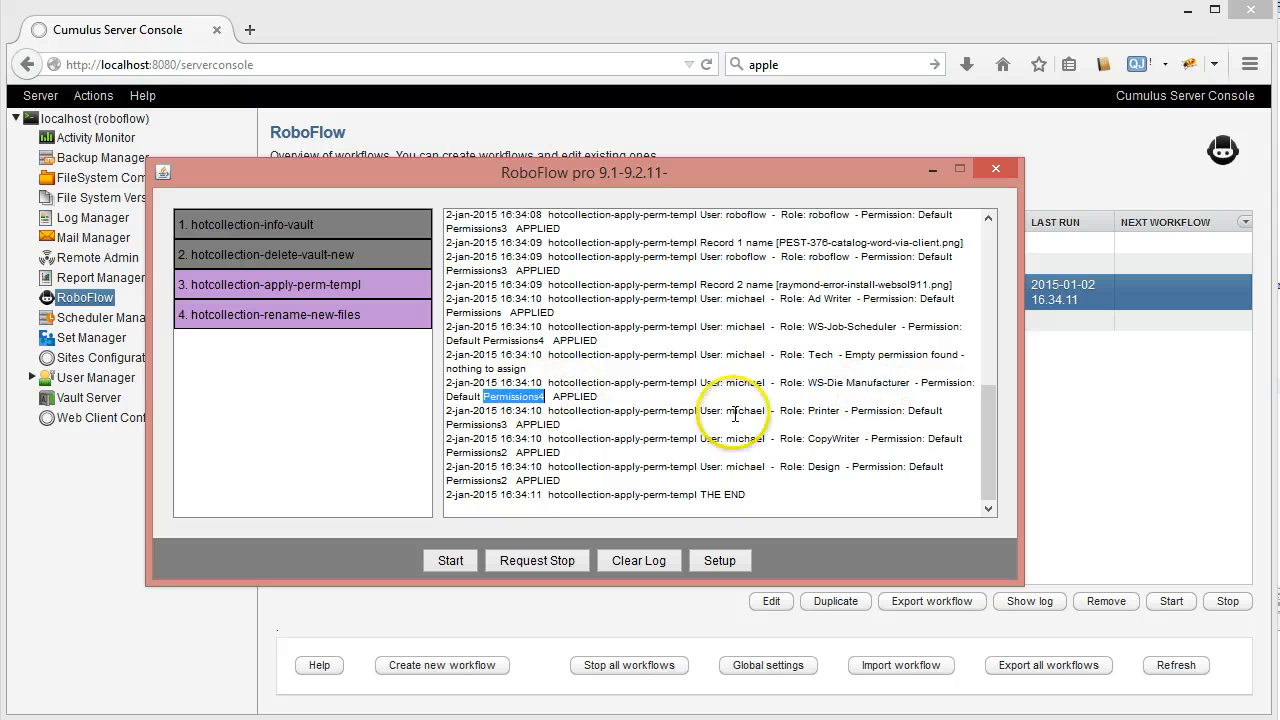
double_click(823, 410)
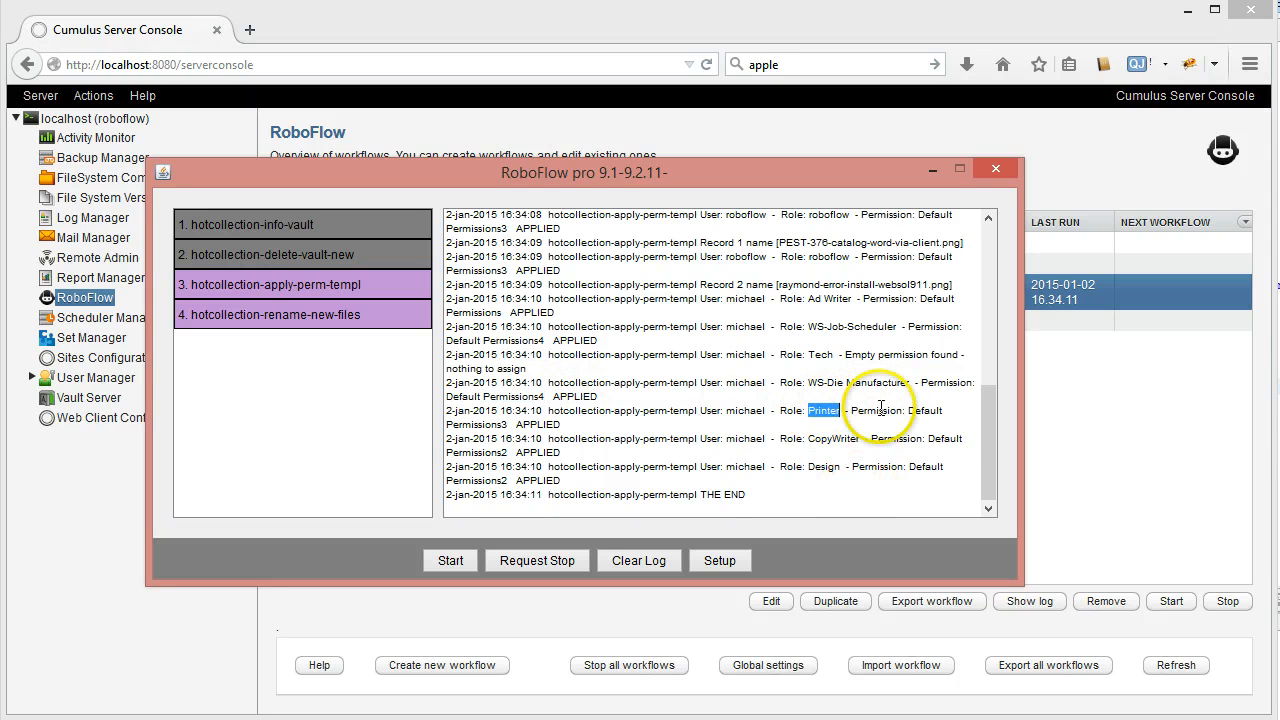
click(842, 441)
double_click(842, 441)
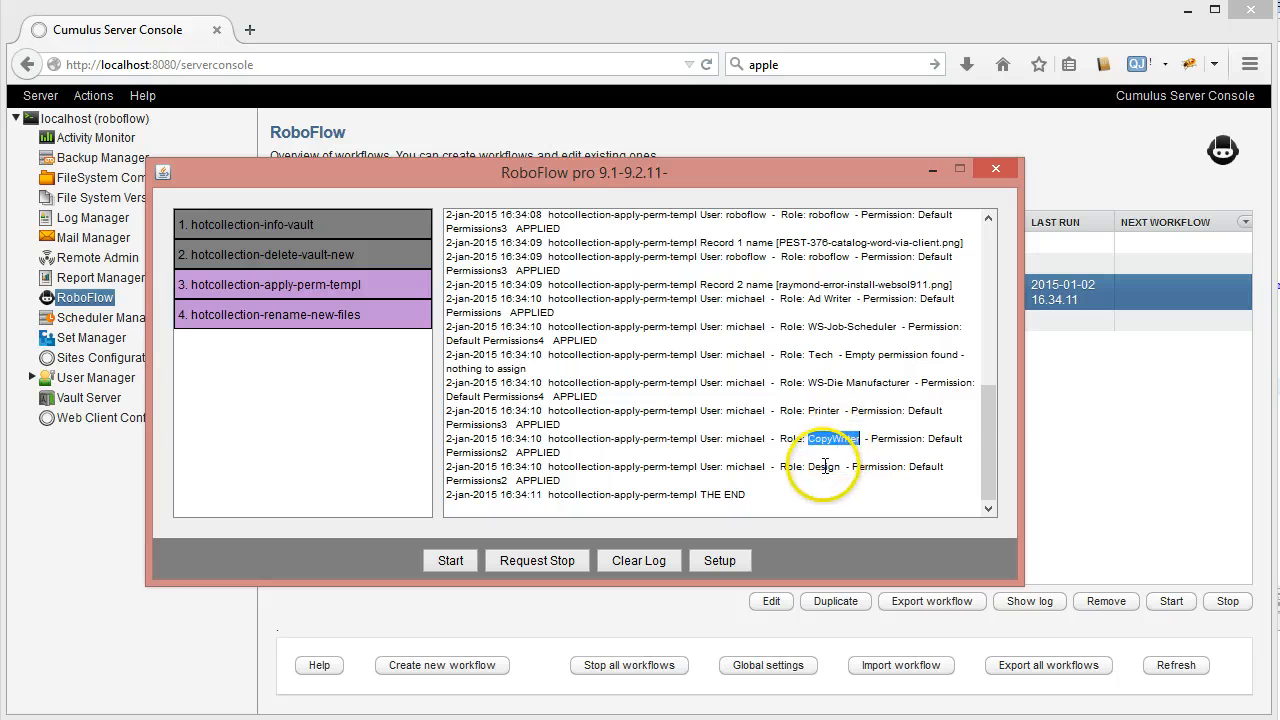
click(824, 468)
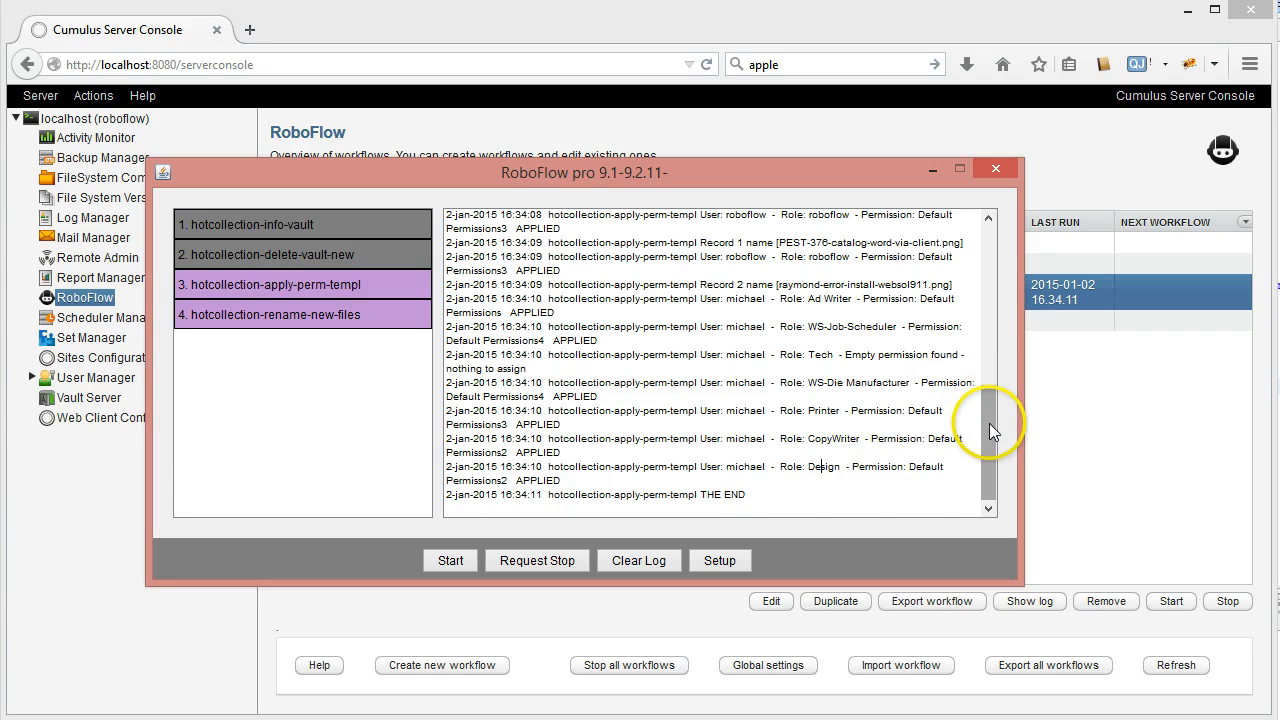
double_click(823, 467)
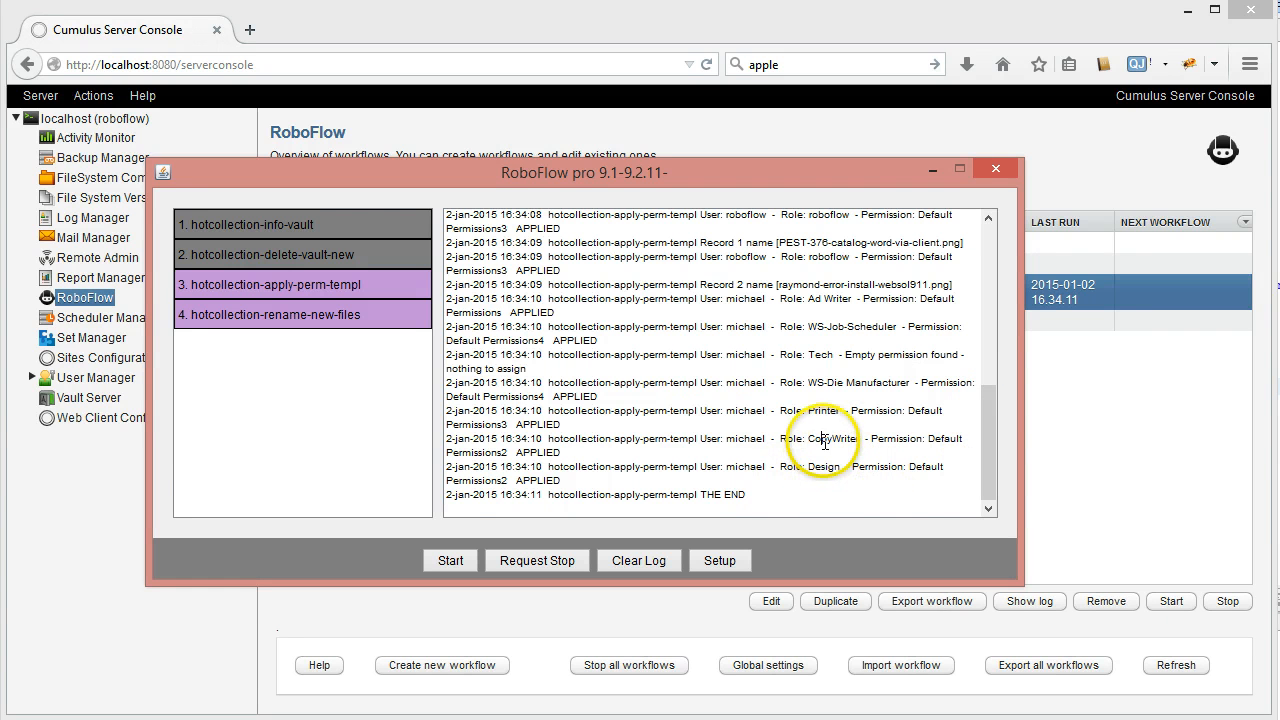
double_click(820, 440)
double_click(823, 411)
double_click(818, 385)
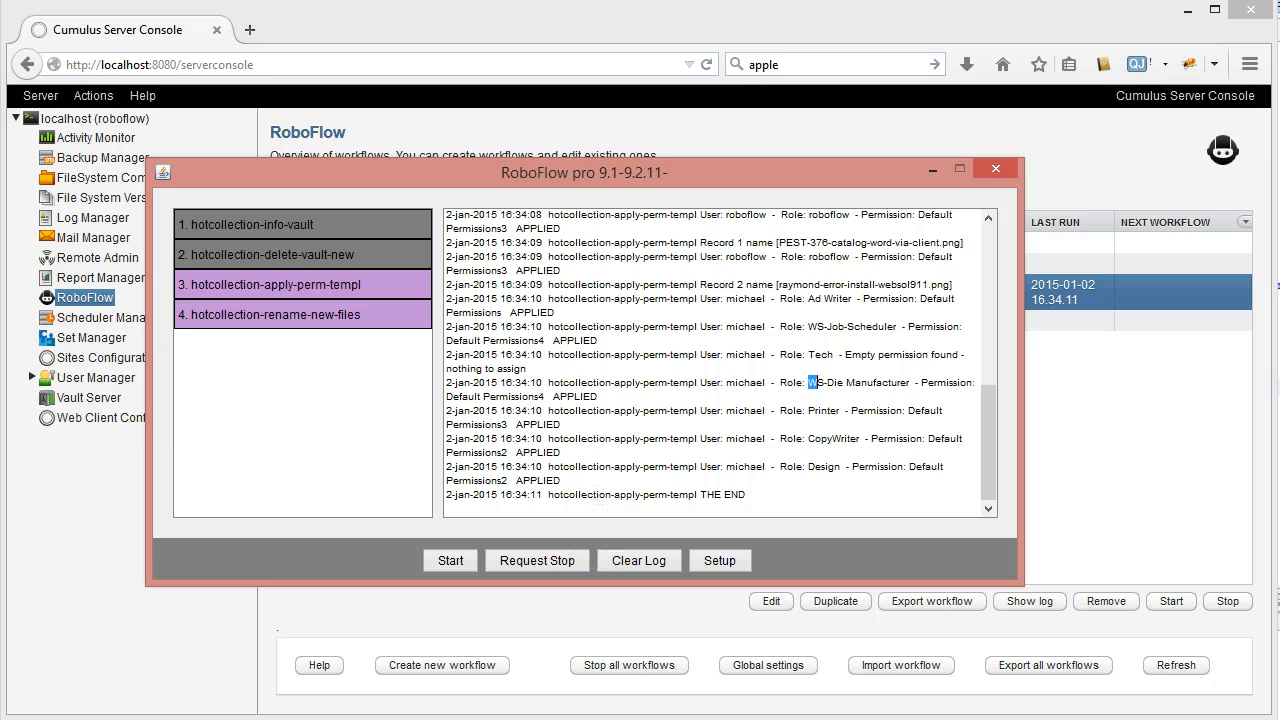
In the Cumulus Sample Catalog, step from TEST-375-licenseSCC.png through the next two image records, checking each Status
click(605, 672)
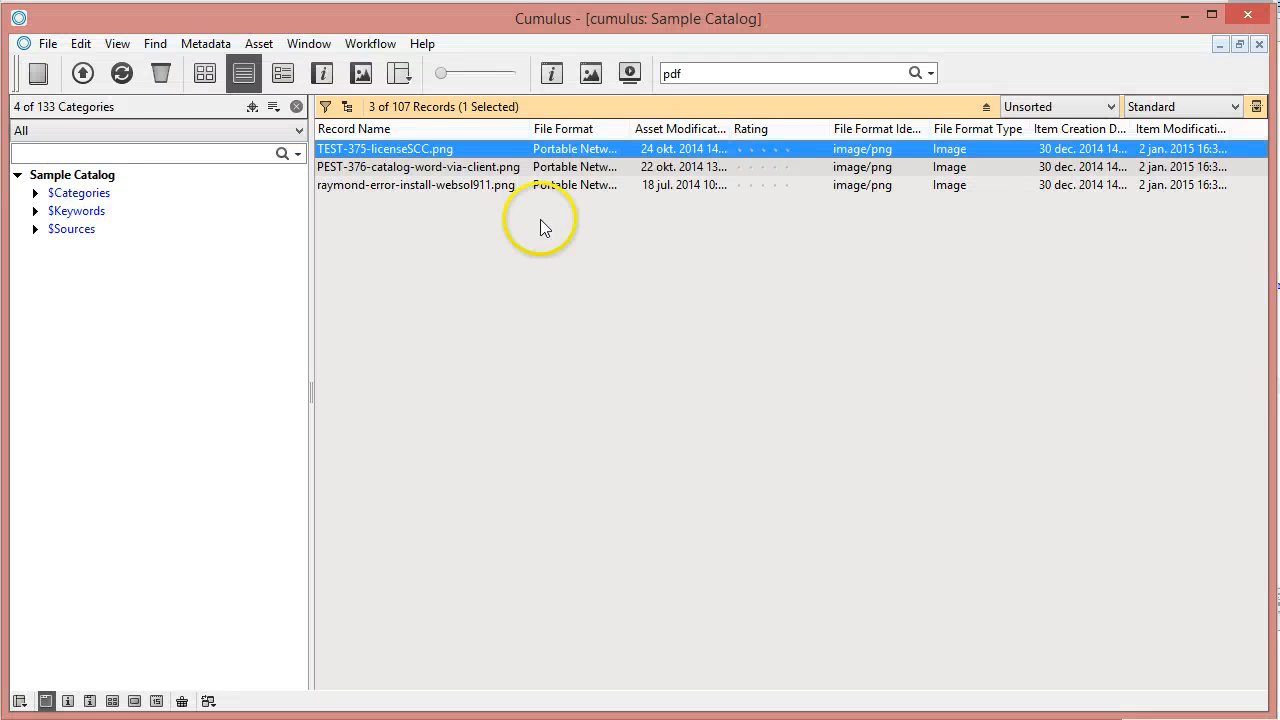
double_click(410, 150)
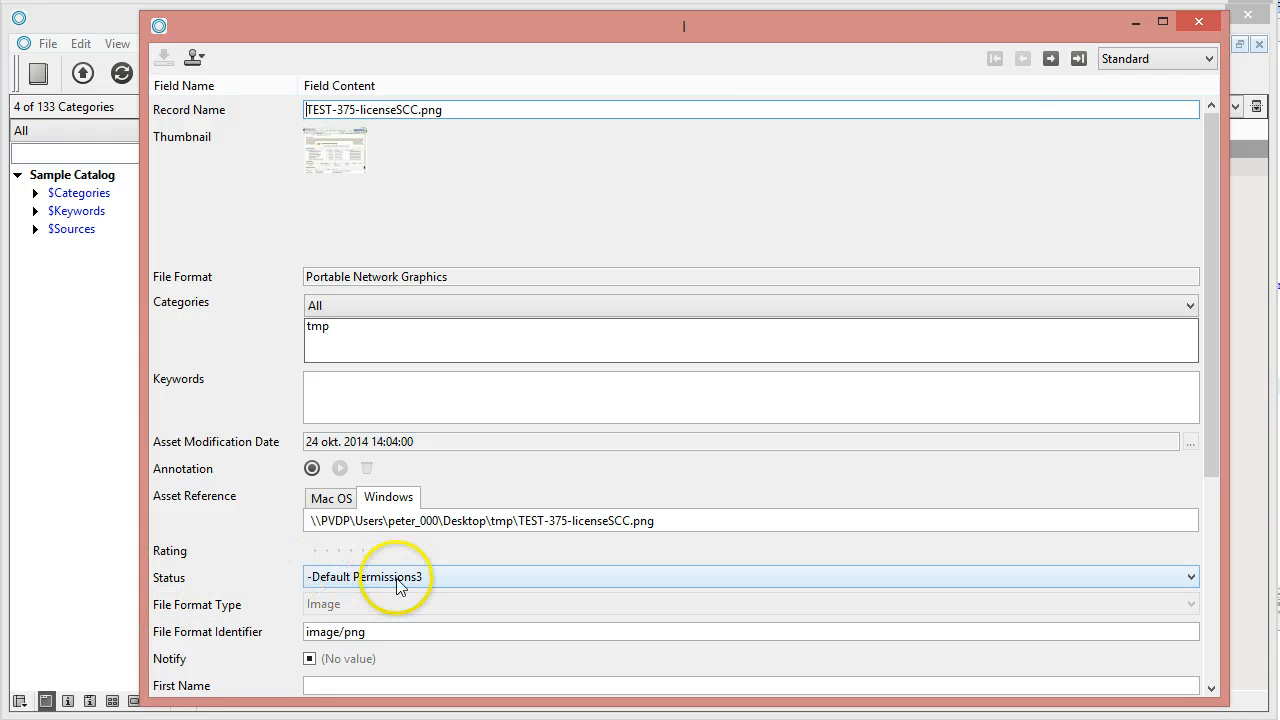
click(1051, 59)
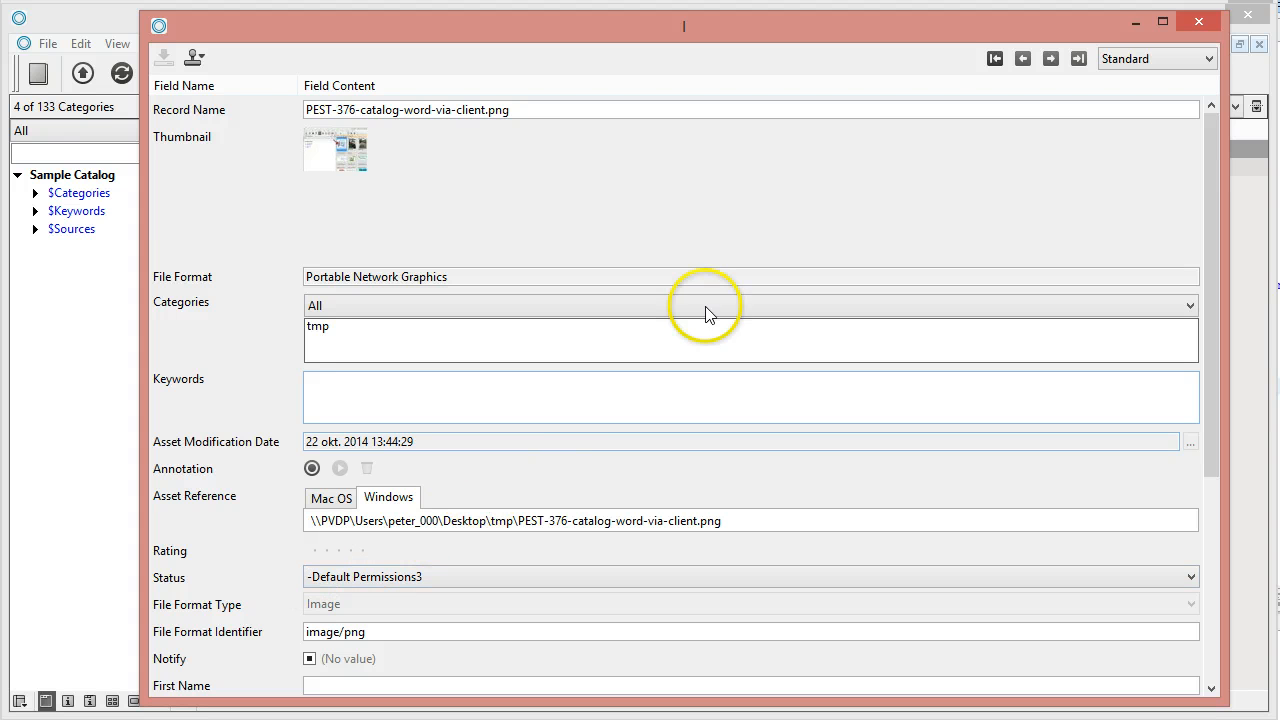
click(1050, 59)
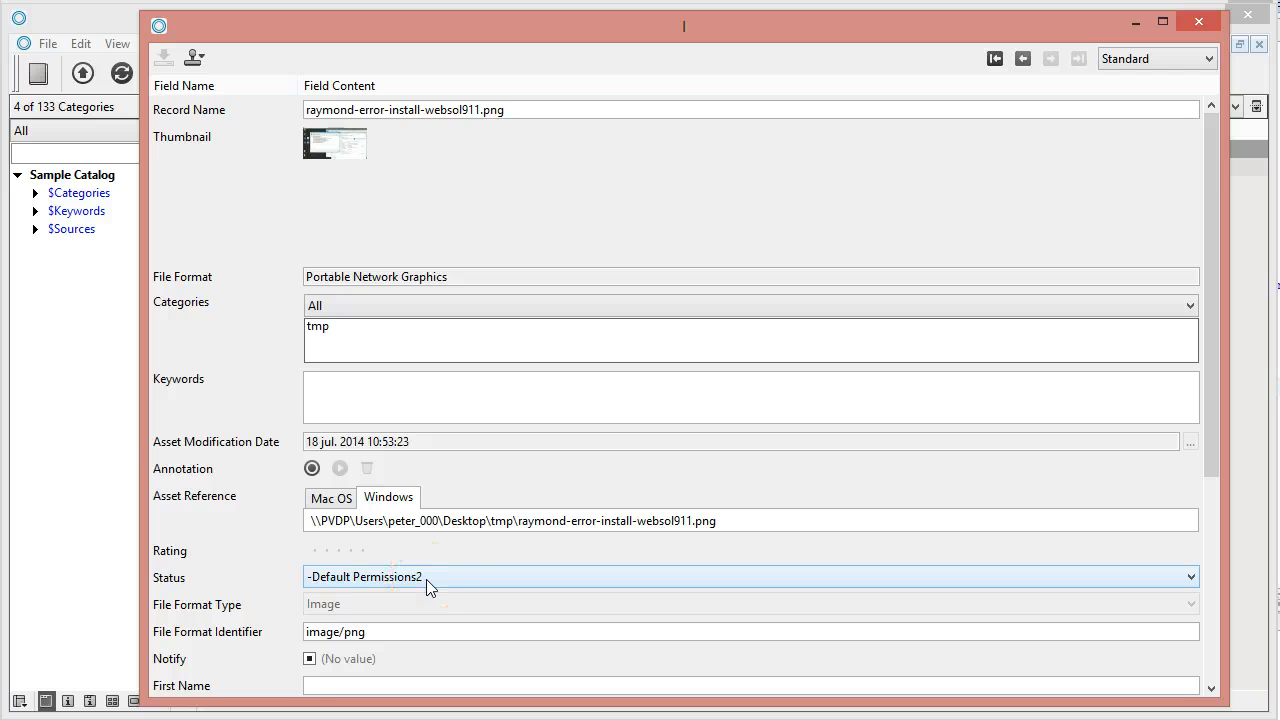
click(82, 355)
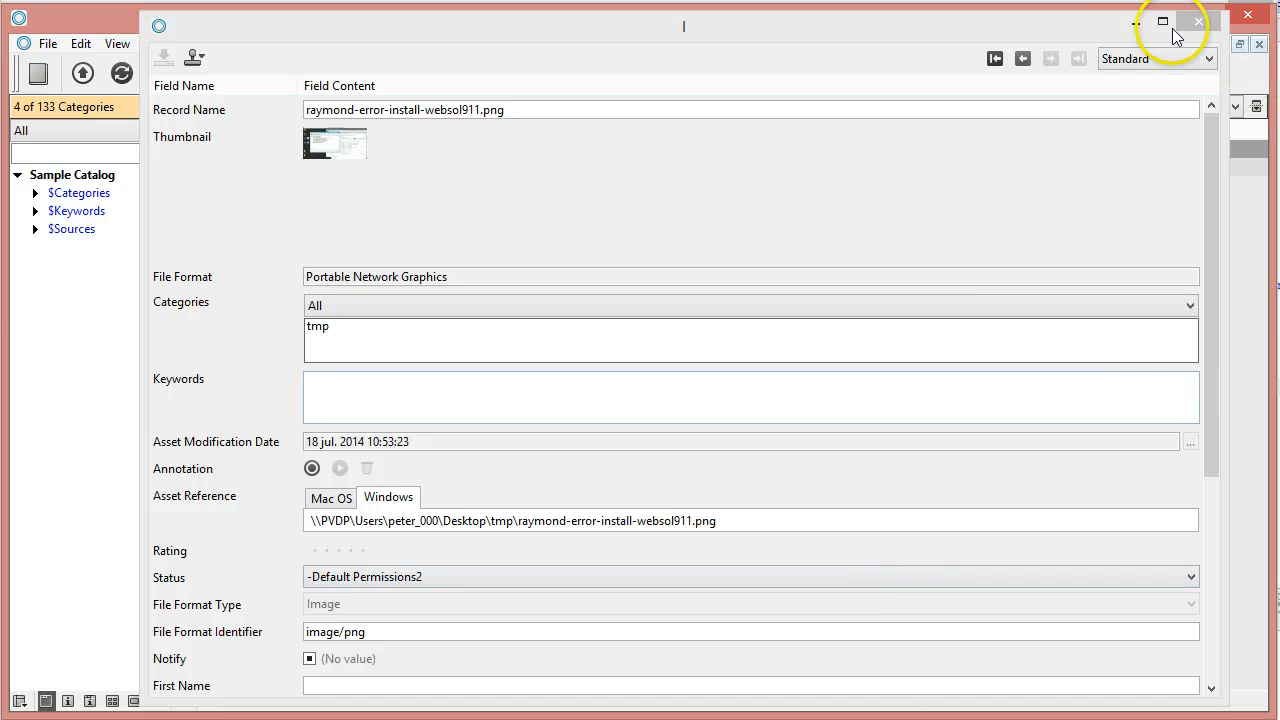